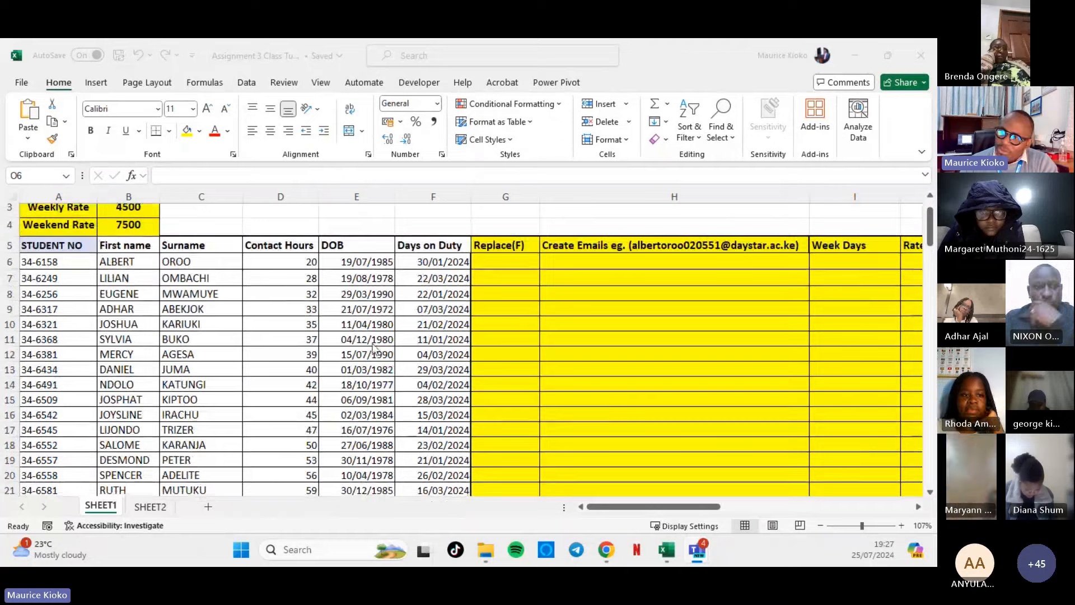
Look over the student table on SHEET1, examining its rows and the yellow task columns from Replace(F) through Lookup (F).
scroll(403, 375, up, 1)
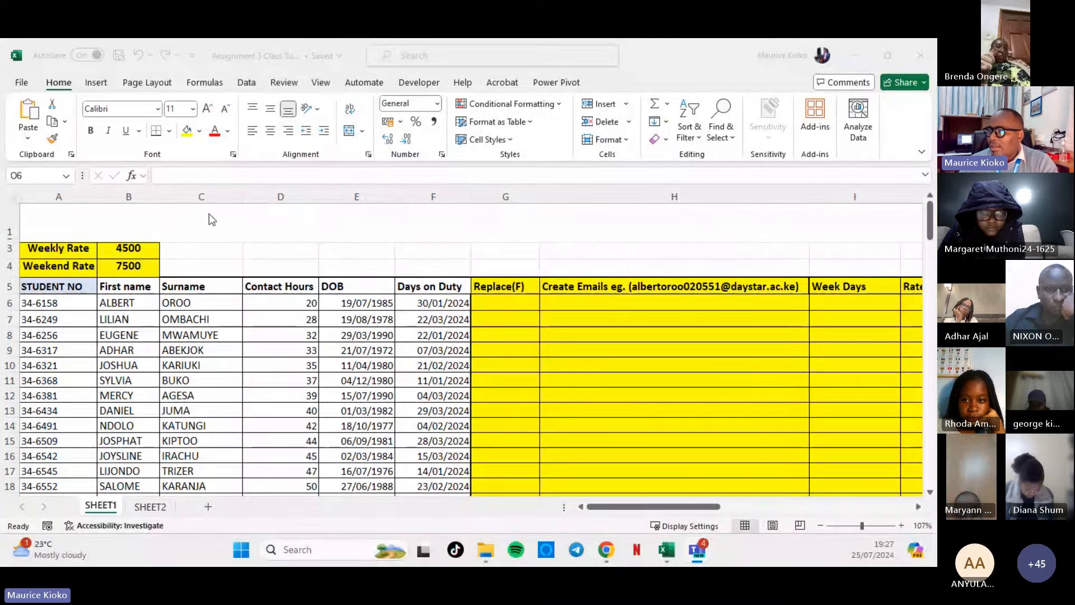
click(617, 503)
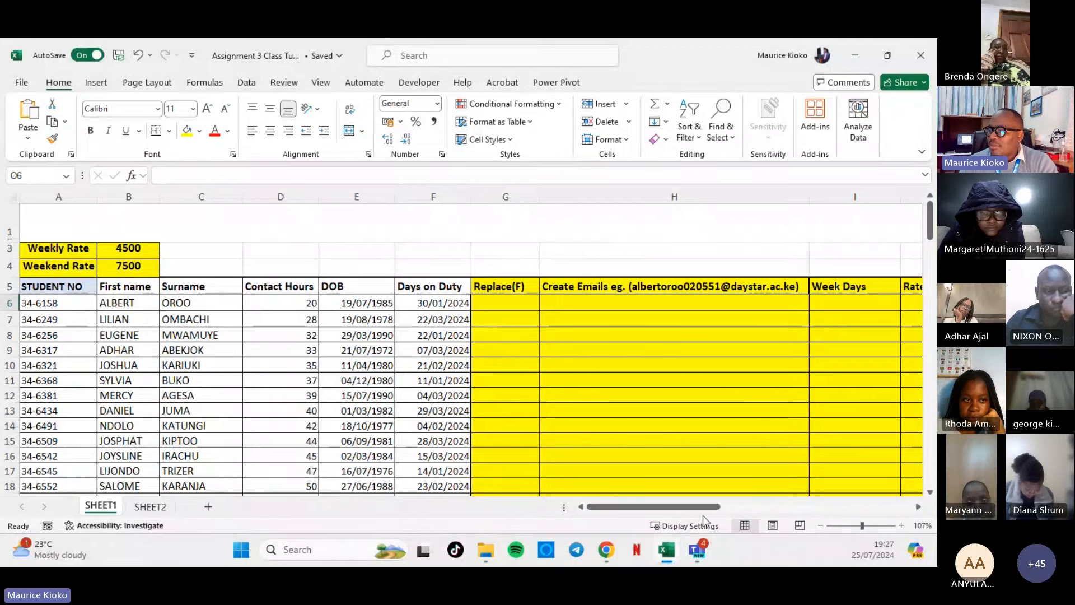
drag(703, 515, 891, 469)
drag(834, 507, 708, 510)
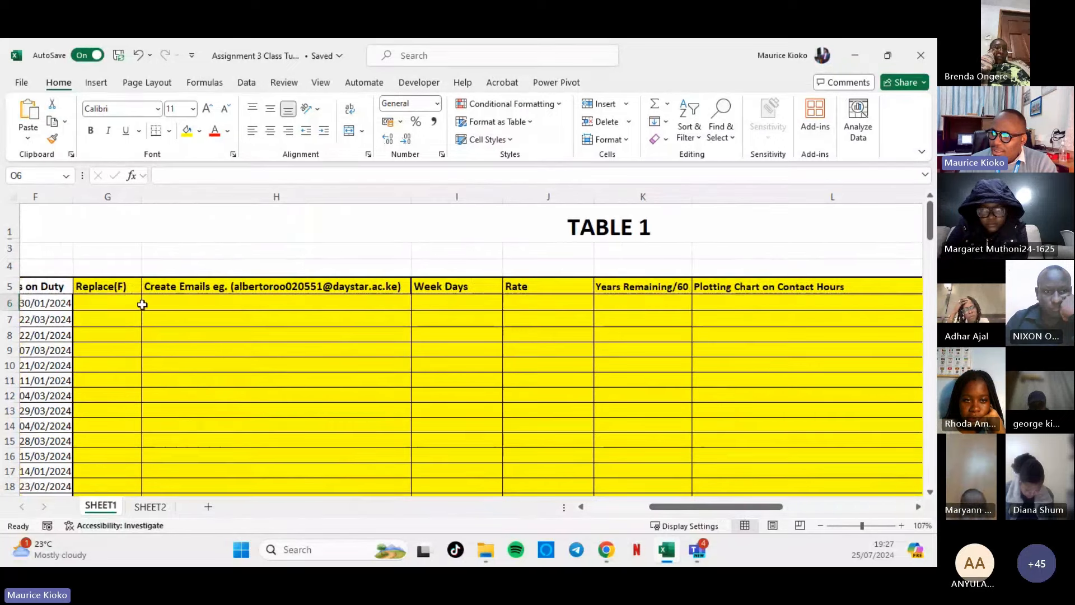
mouse_move(134, 289)
mouse_down()
mouse_move(364, 305)
mouse_move(775, 369)
mouse_up()
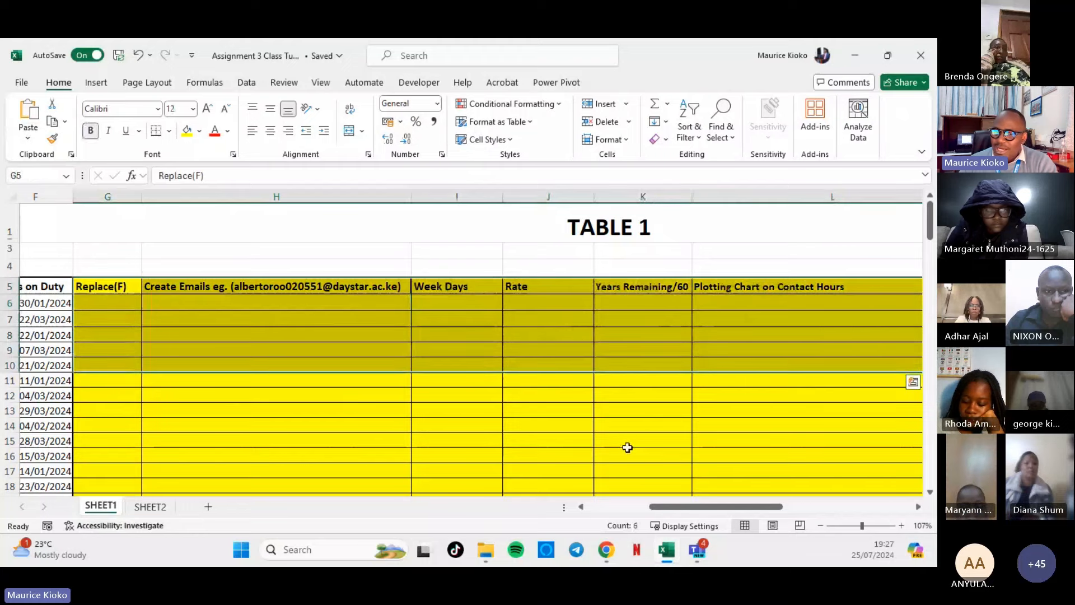
drag(710, 510, 898, 506)
click(202, 319)
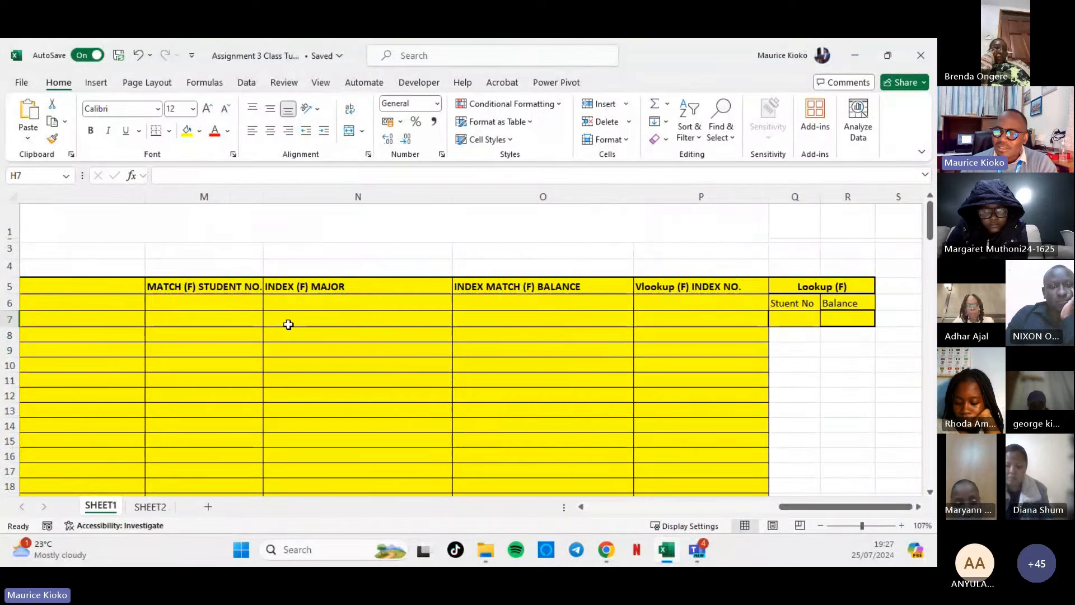
drag(791, 509, 544, 493)
scroll(536, 344, down, 2)
scroll(535, 343, down, 5)
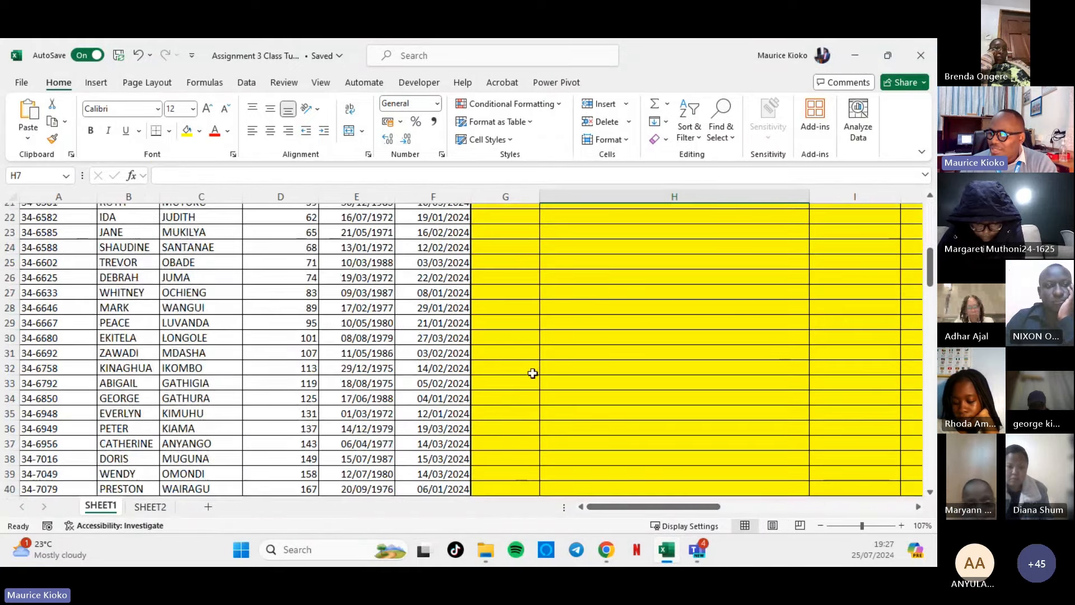
scroll(533, 373, up, 7)
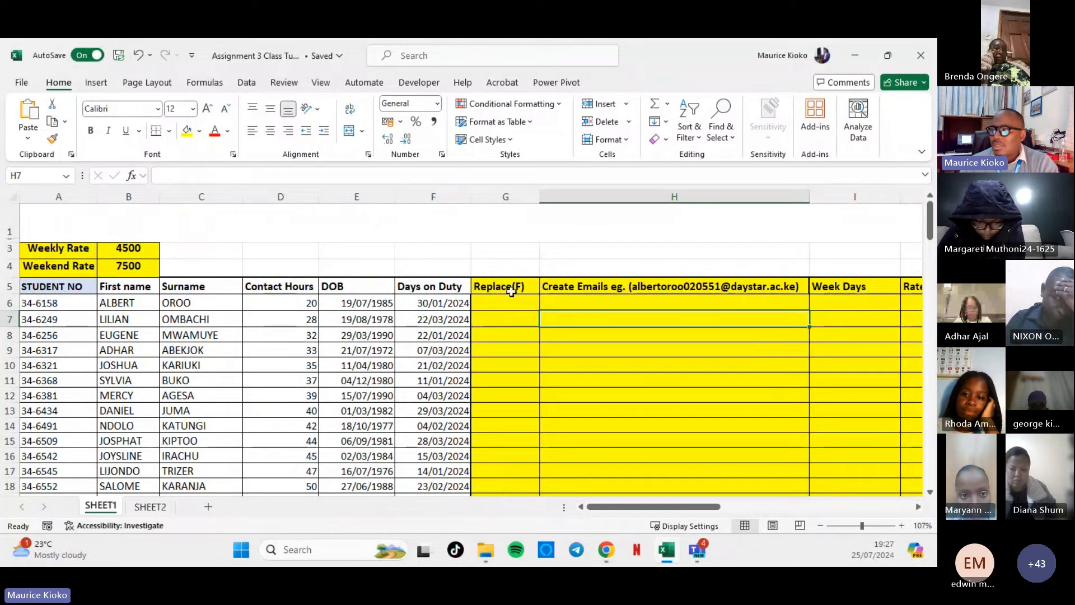
drag(681, 505, 660, 514)
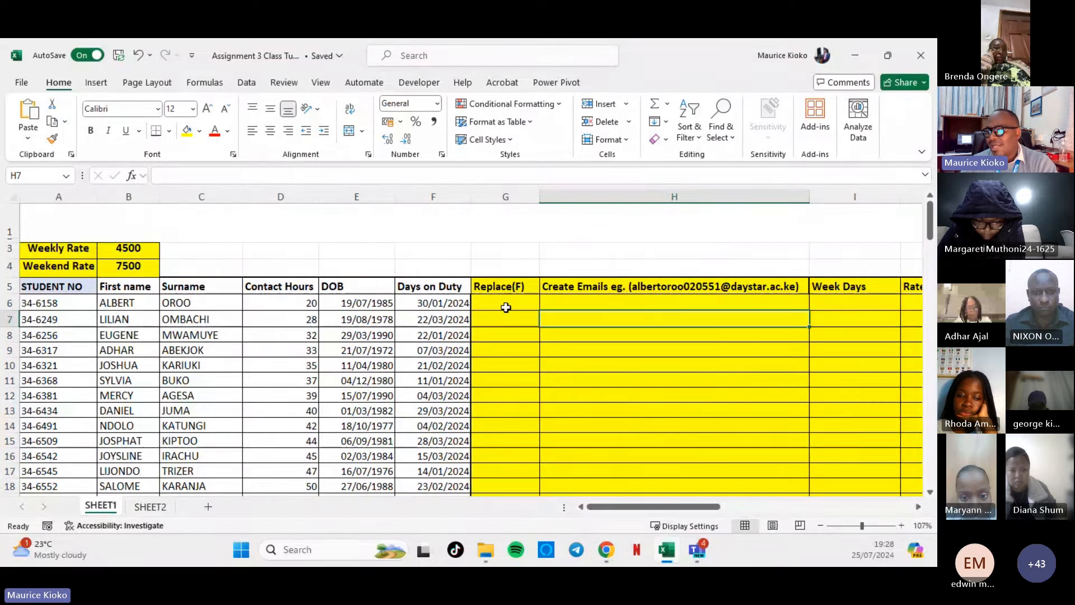
drag(673, 507, 650, 495)
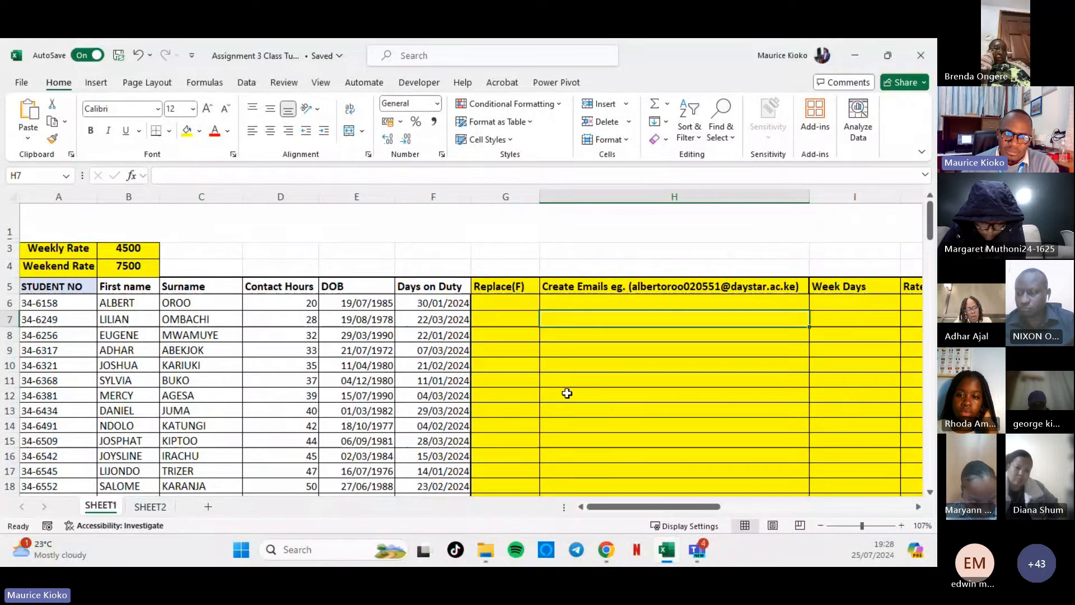
click(509, 303)
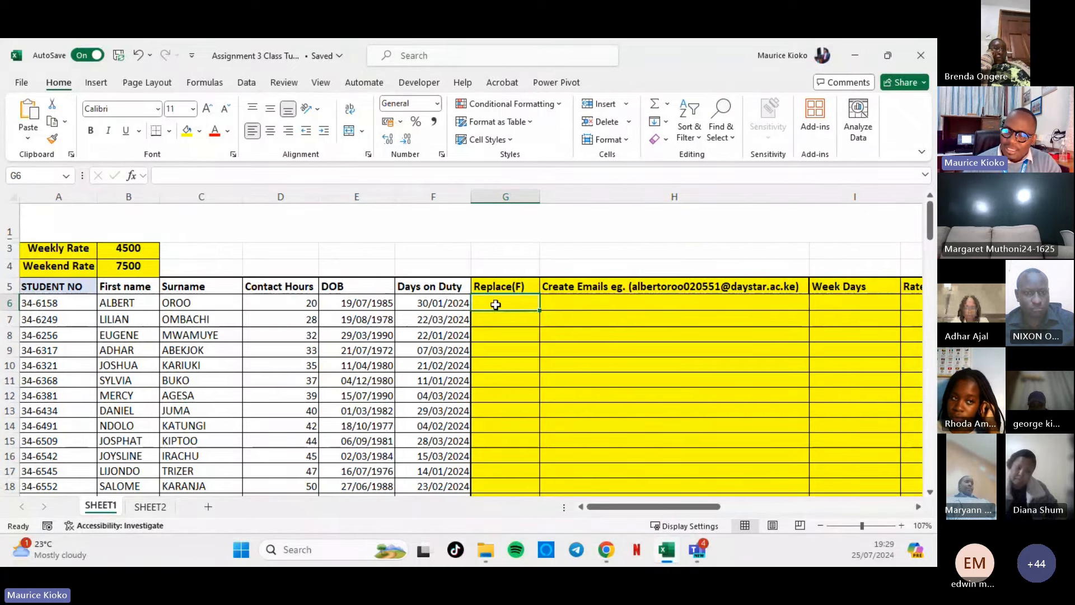
text(3461)
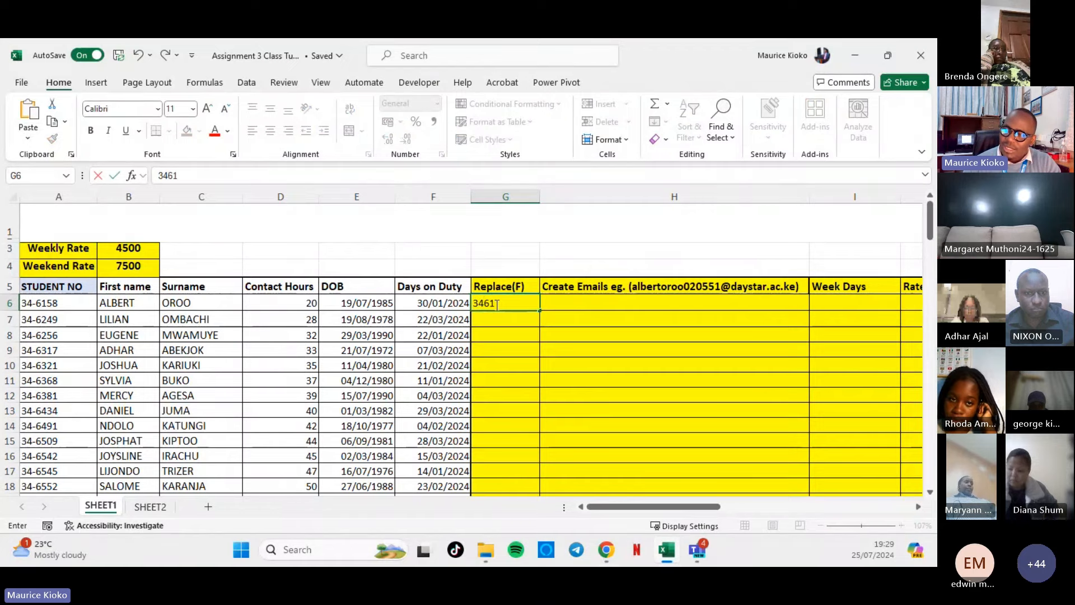
text(58)
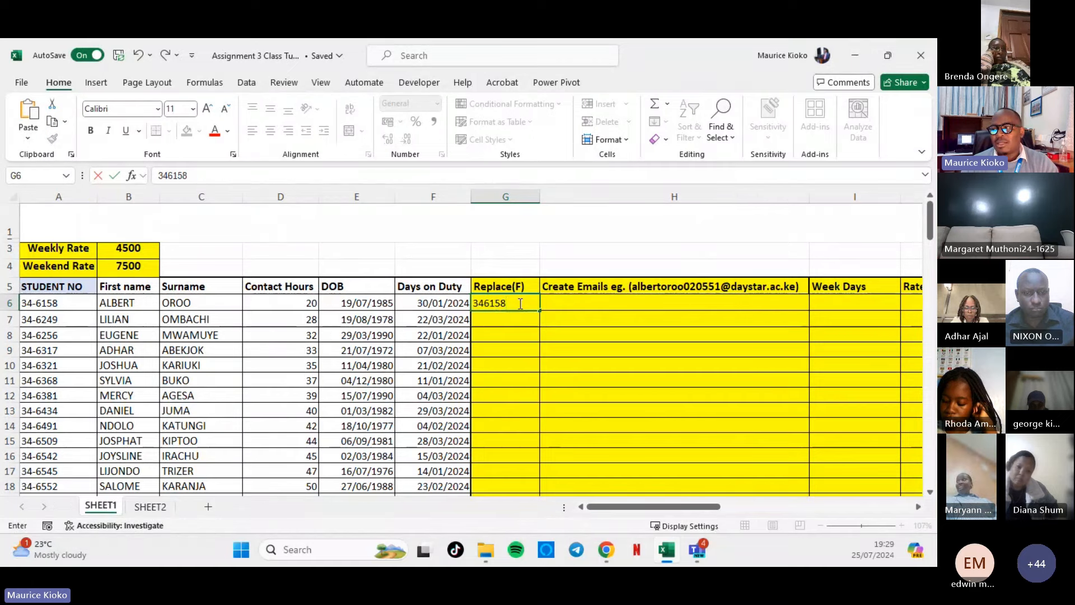
drag(523, 301, 472, 302)
key(BackSpace)
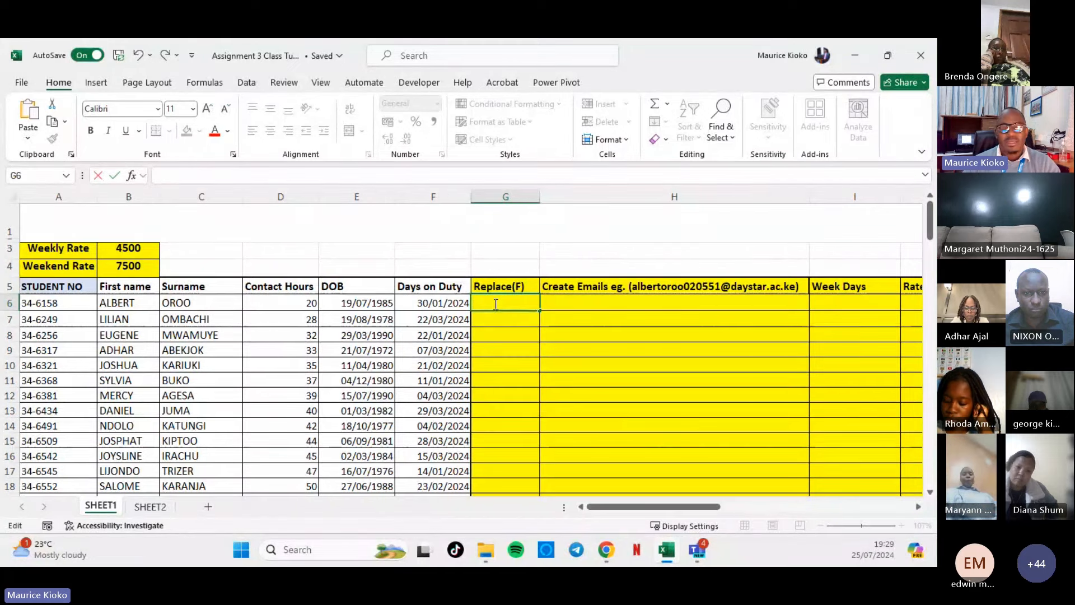
Enter the formula =REPLACE(A6,3,1,"") in cell G6 to strip the hyphen from the first student number.
text(=)
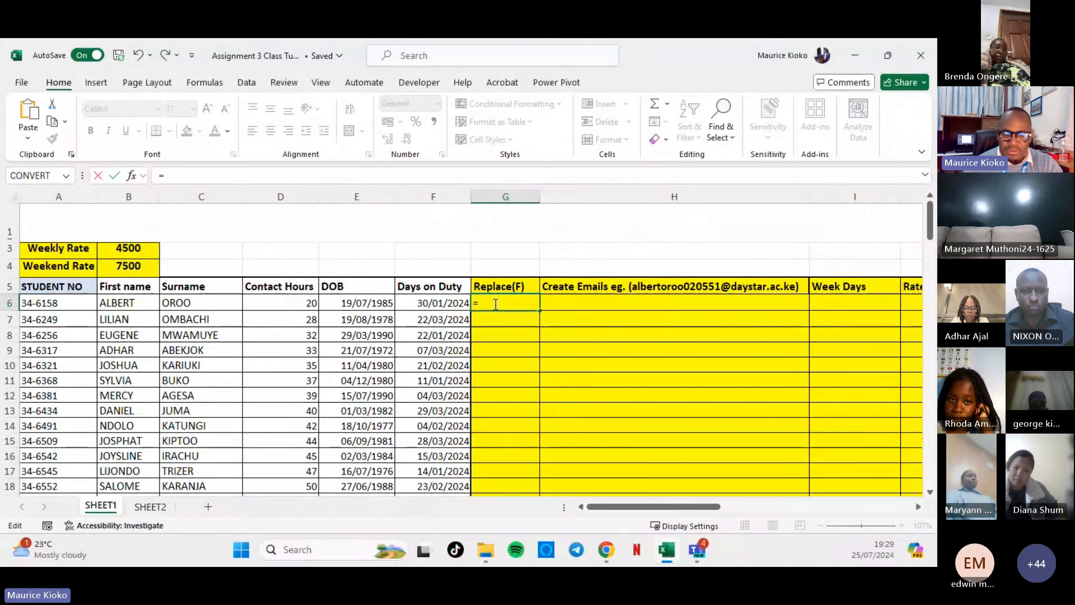
text(replace)
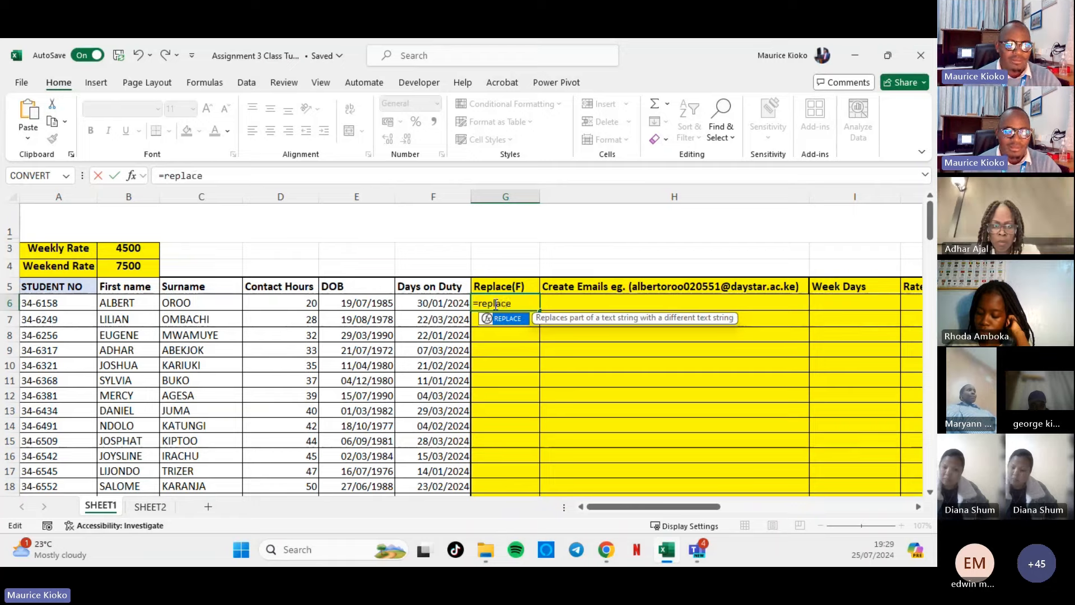
text(()
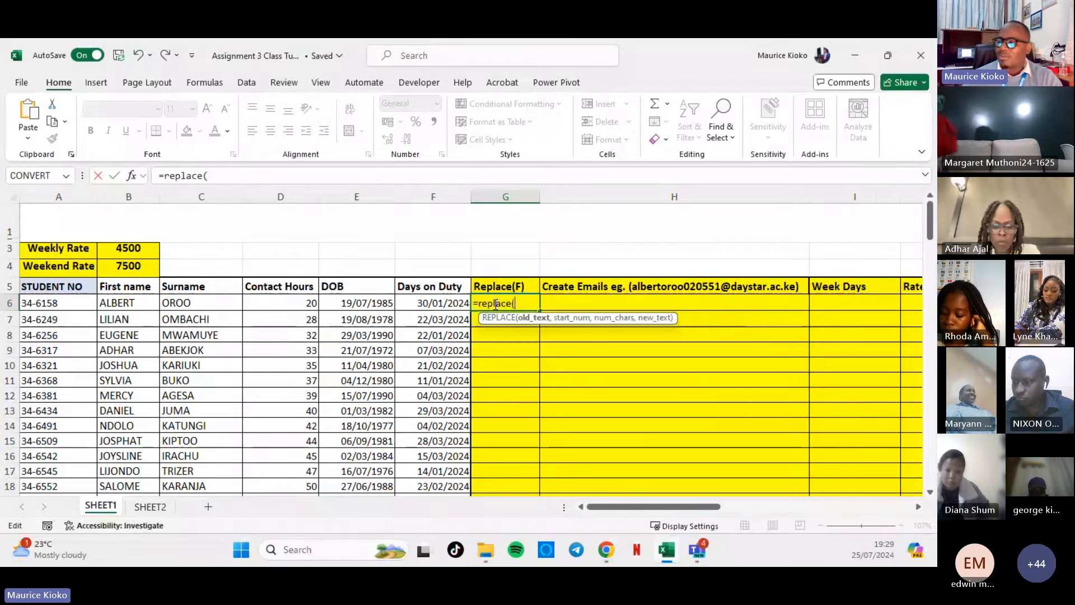
click(56, 303)
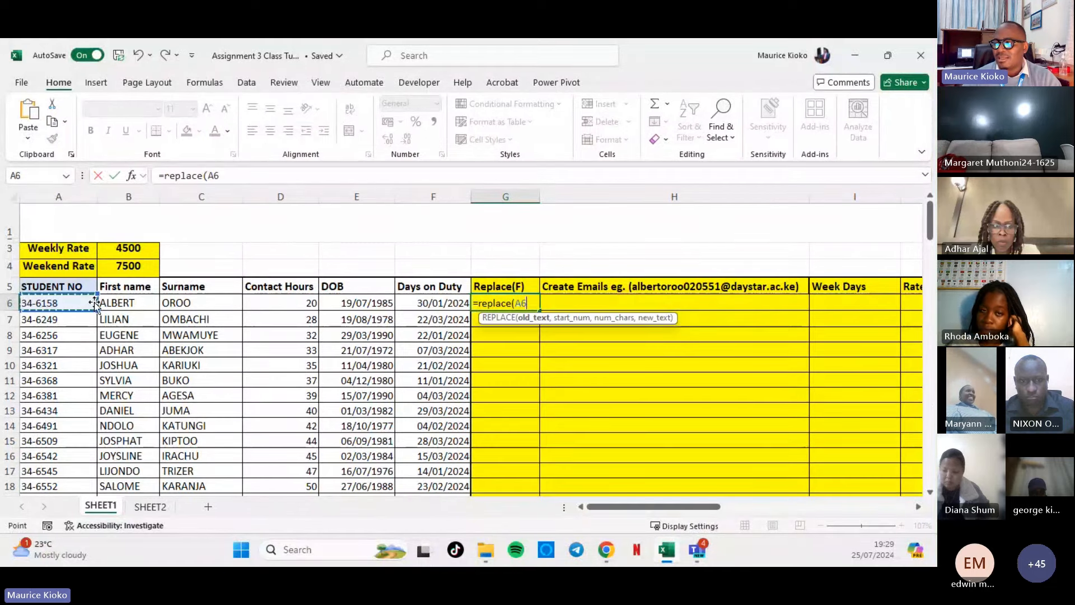
text(,)
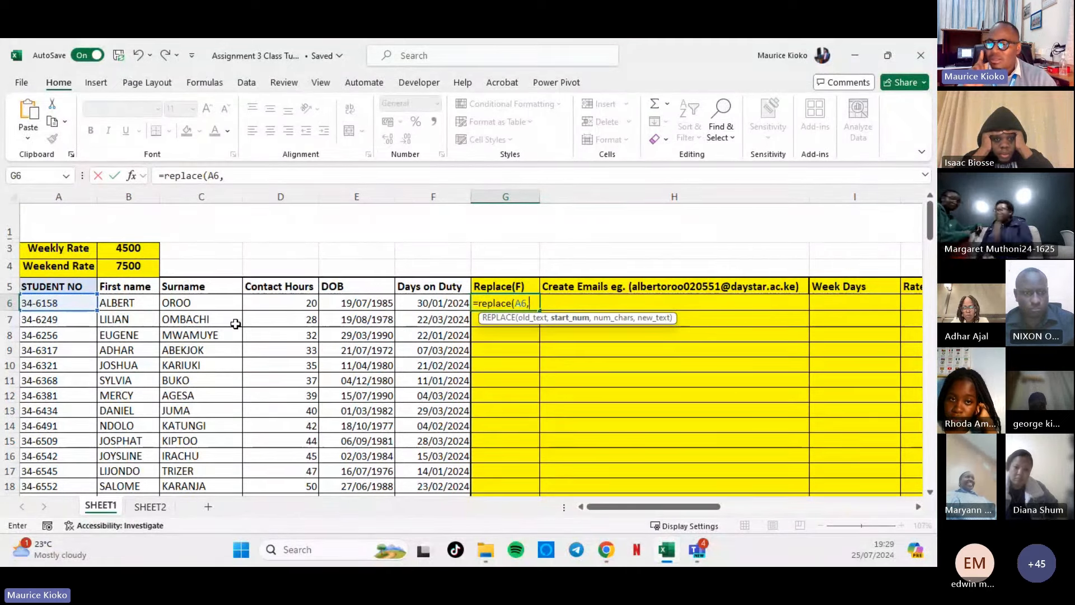
text(3)
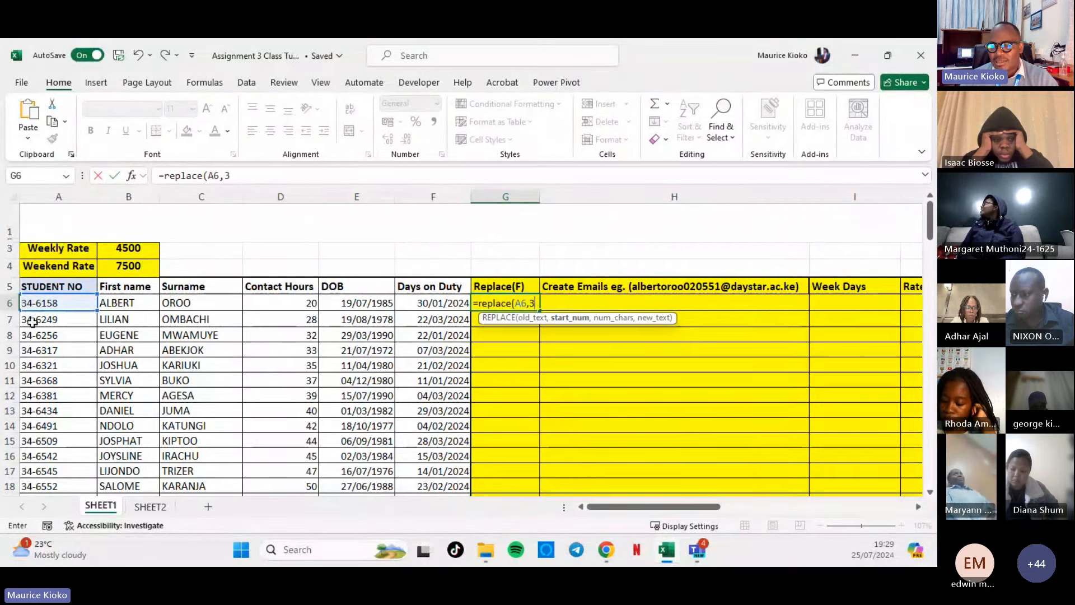
text(,)
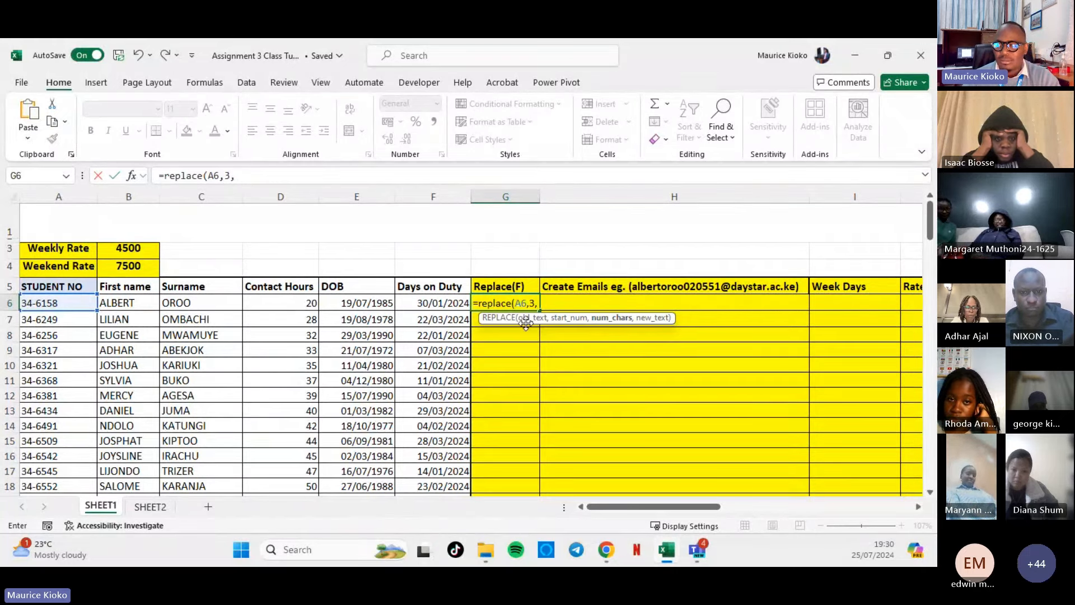
text(1,)
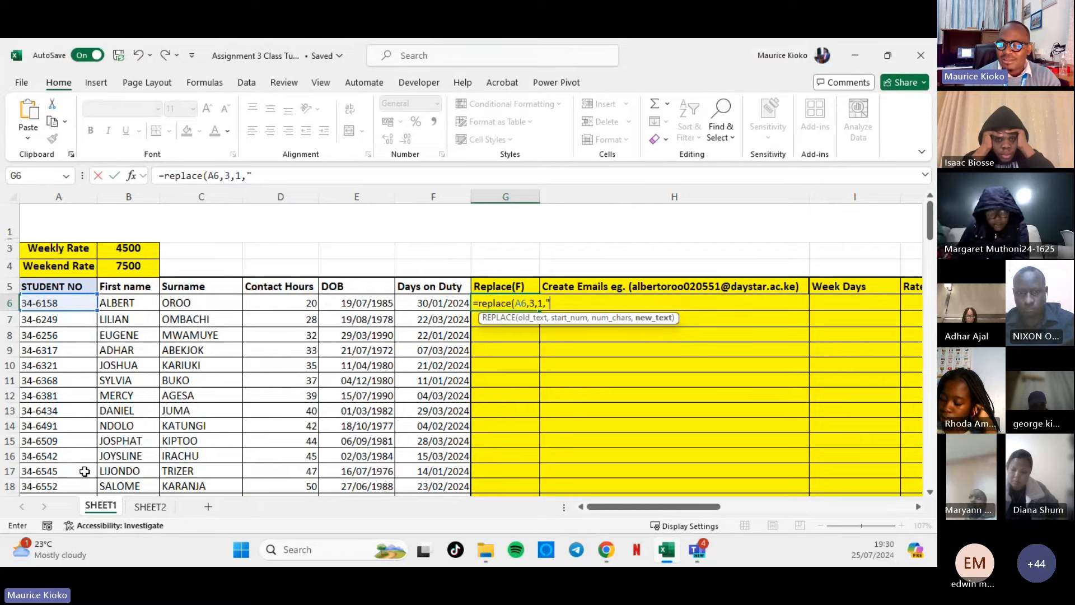
text(*)
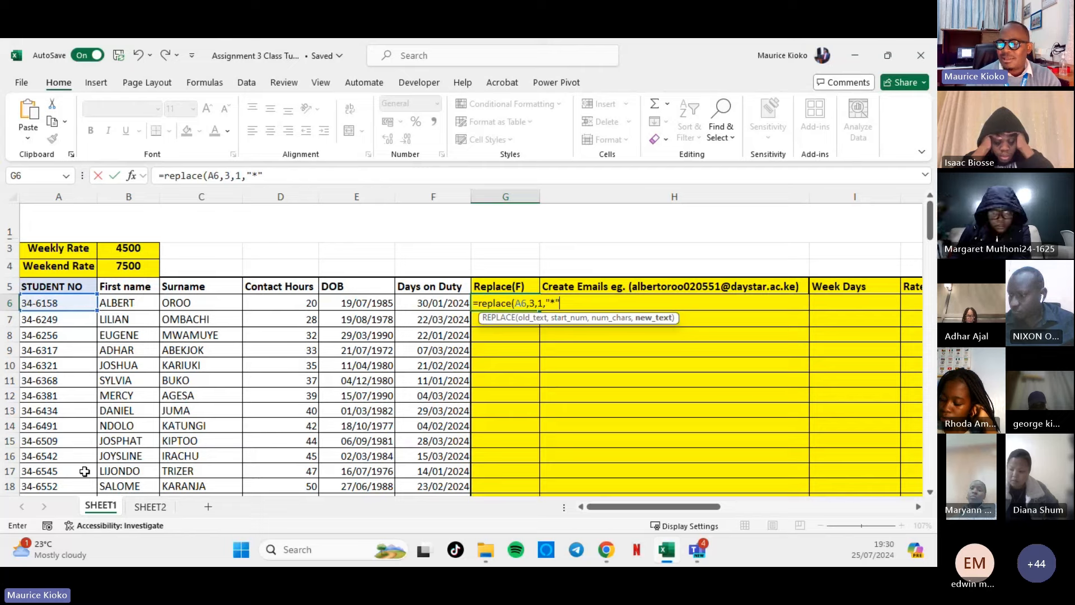
text(")
key(BackSpace)
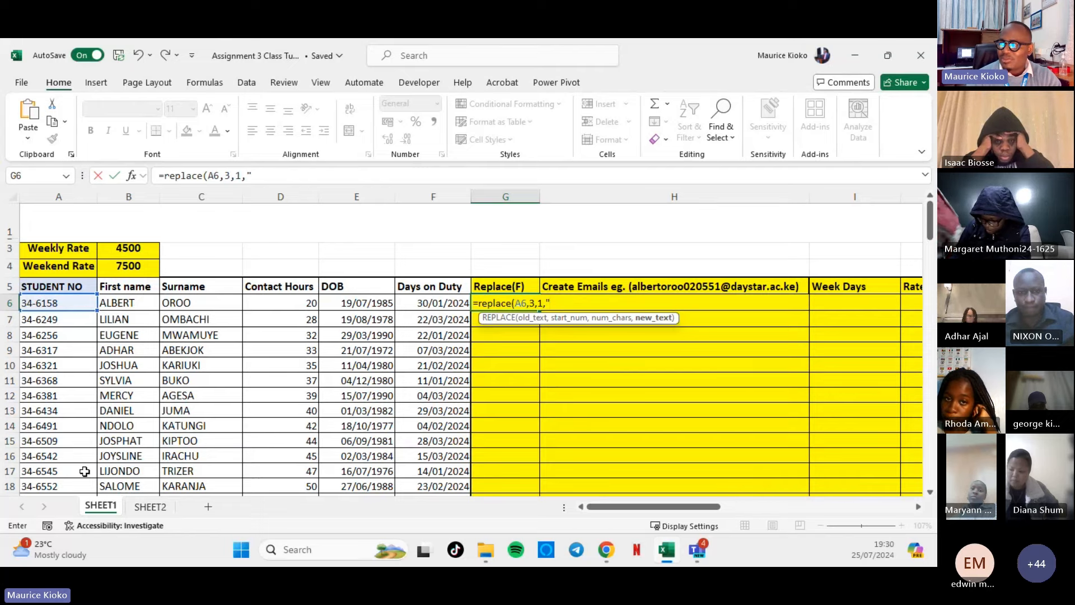
text(")
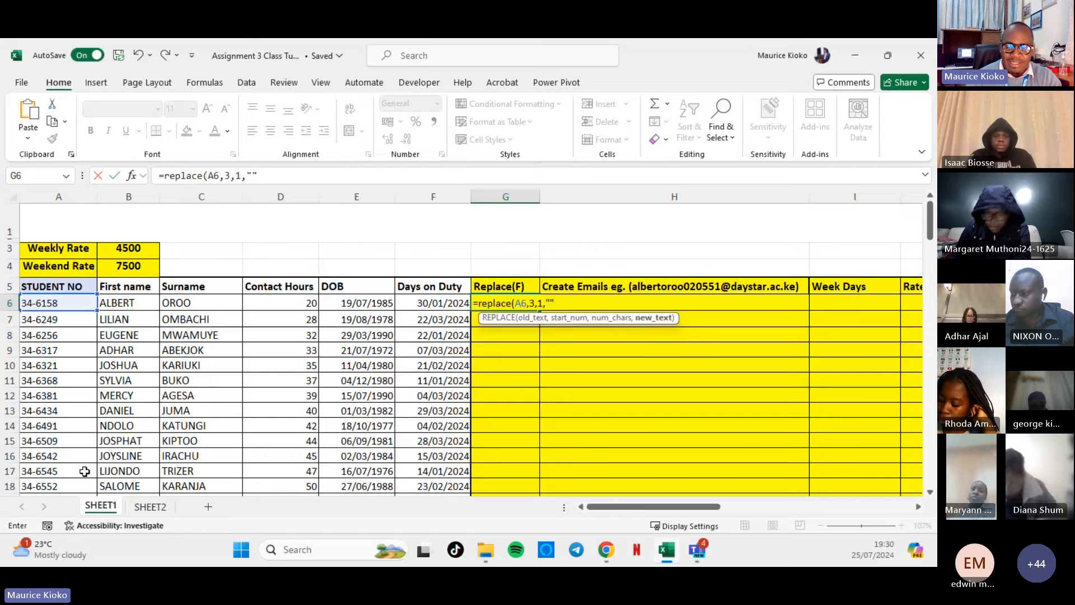
text())
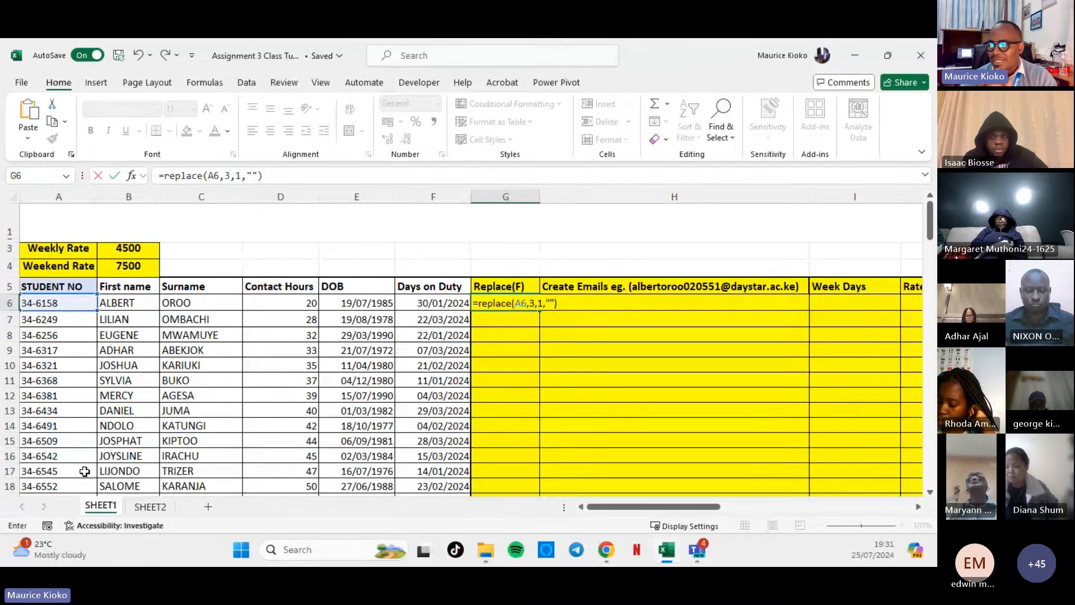
key(Return)
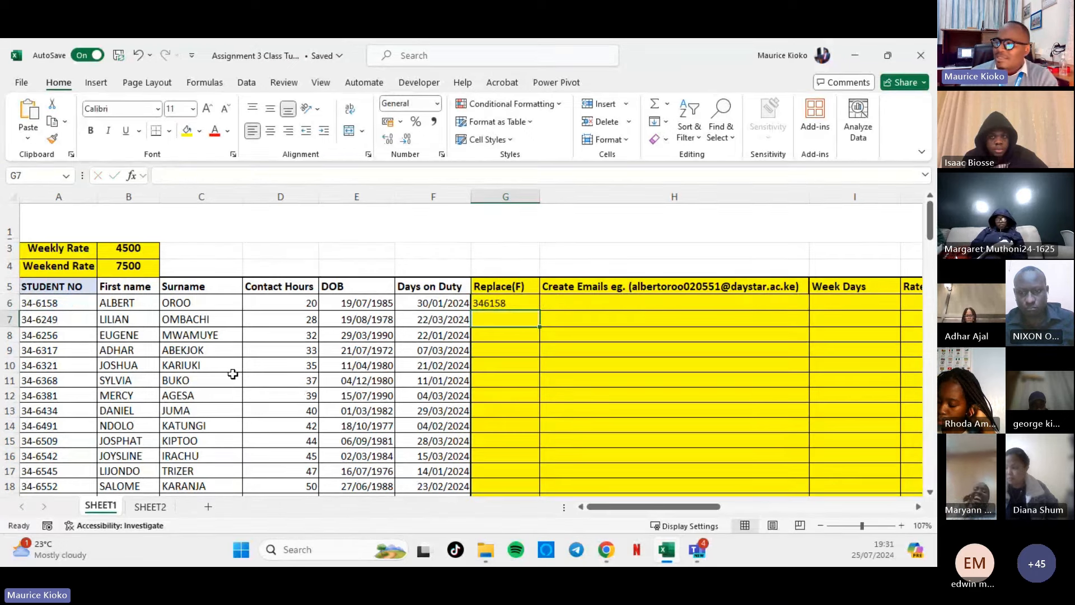
Fill the REPLACE formula from G6 down the Replace(F) column for all student rows.
click(524, 306)
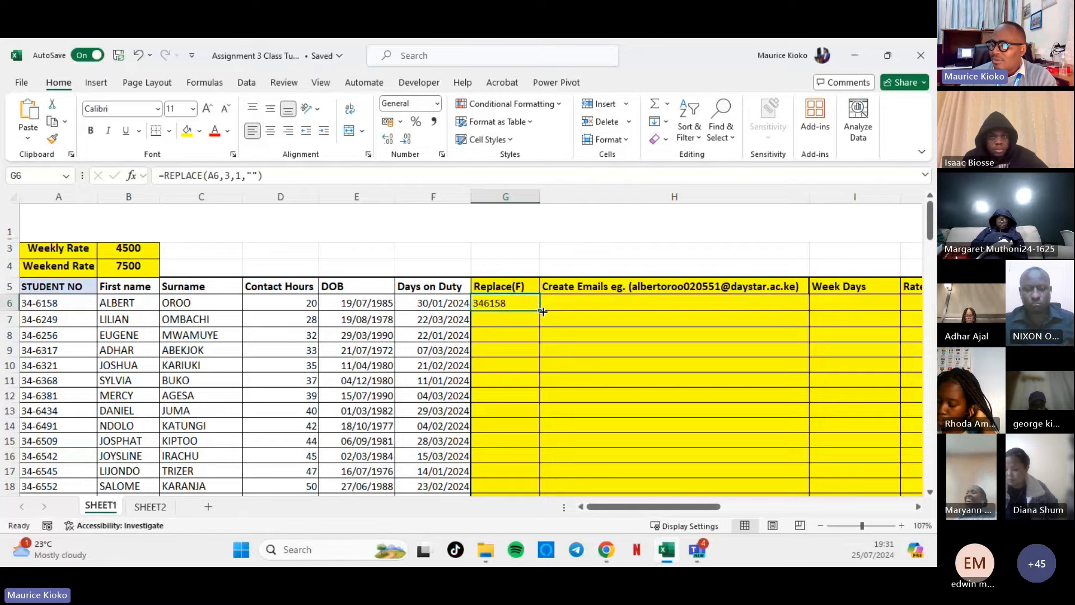
double_click(540, 311)
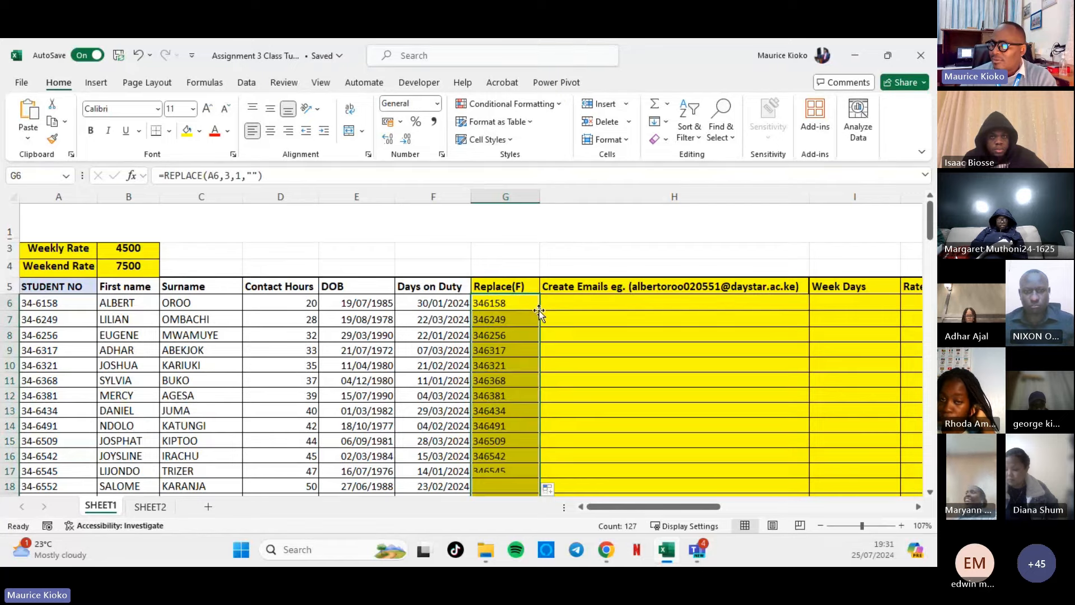
Magnify the sheet to 160% and compare the Replace(F) values with the original numbers in the STUDENT NO column.
click(885, 525)
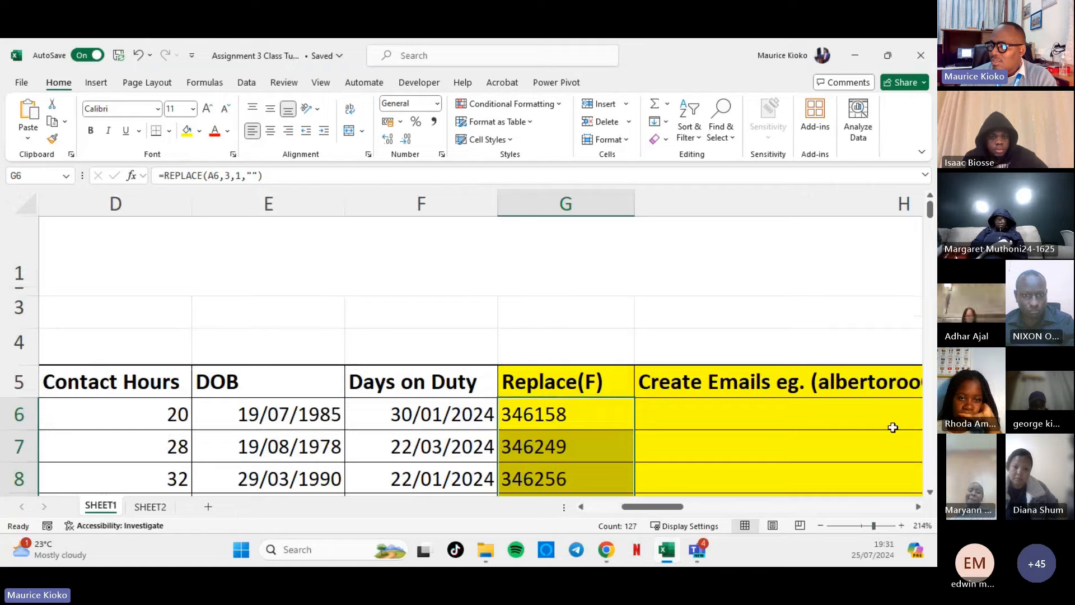
scroll(795, 372, down, 2)
scroll(667, 324, up, 2)
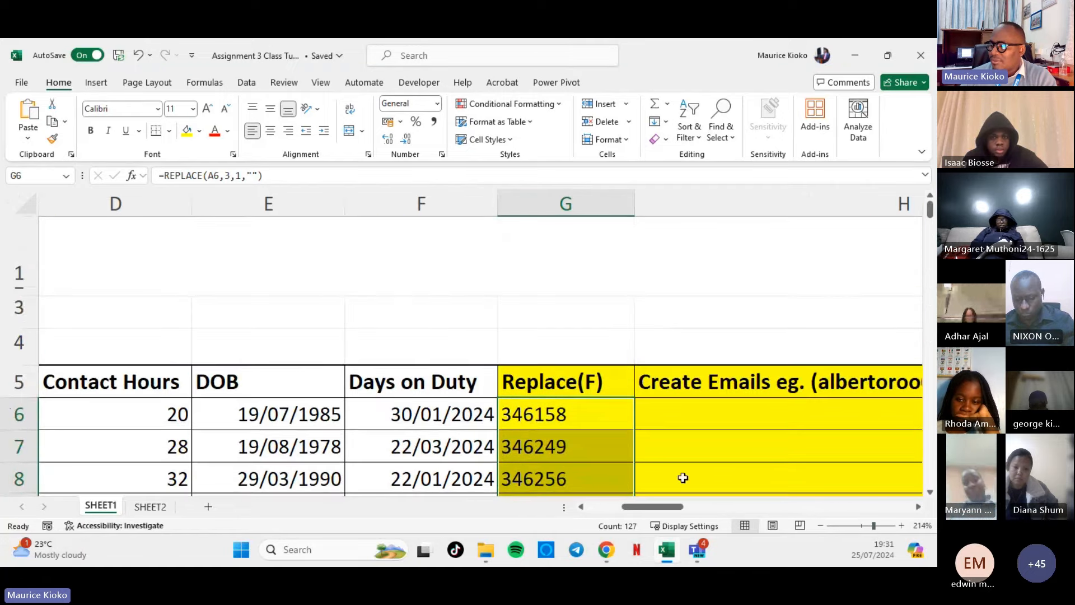
scroll(692, 512, left, 4)
scroll(655, 509, right, 2)
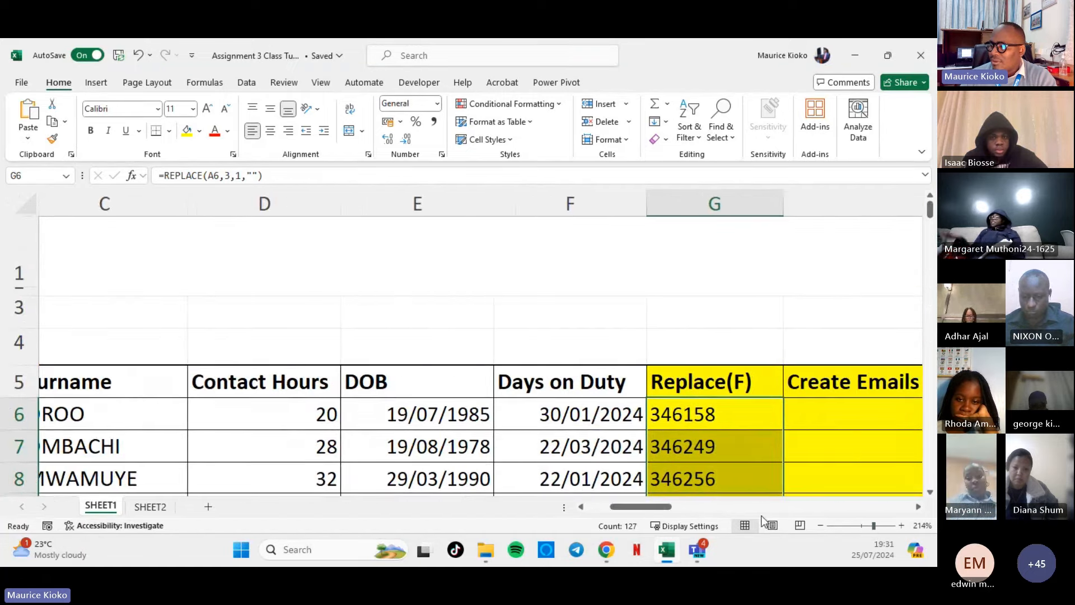
drag(872, 526, 867, 526)
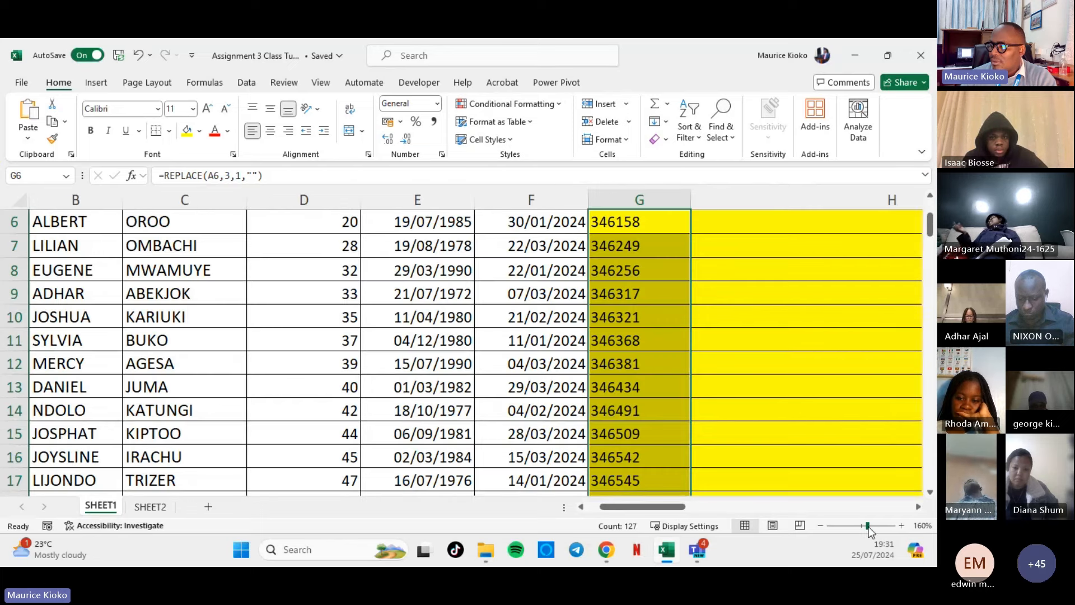
scroll(712, 482, up, 2)
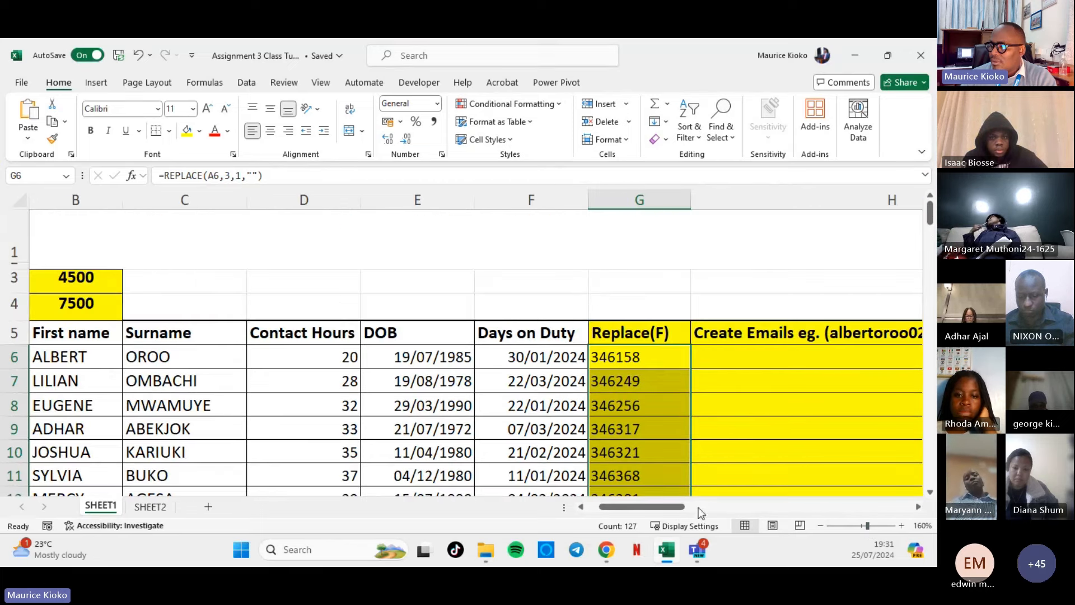
drag(672, 508, 660, 509)
scroll(663, 343, down, 1)
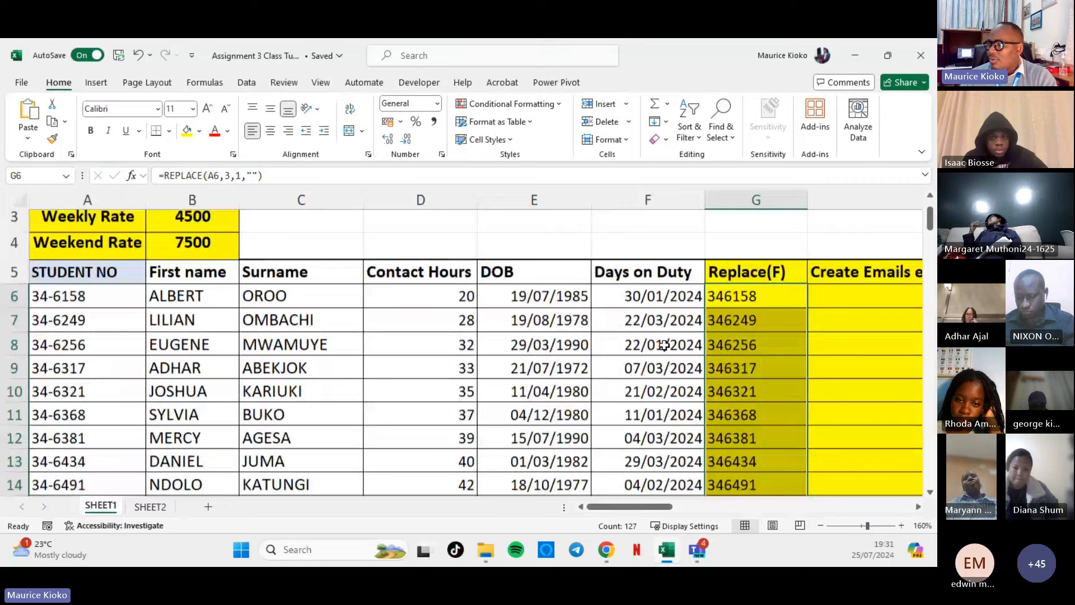
click(780, 299)
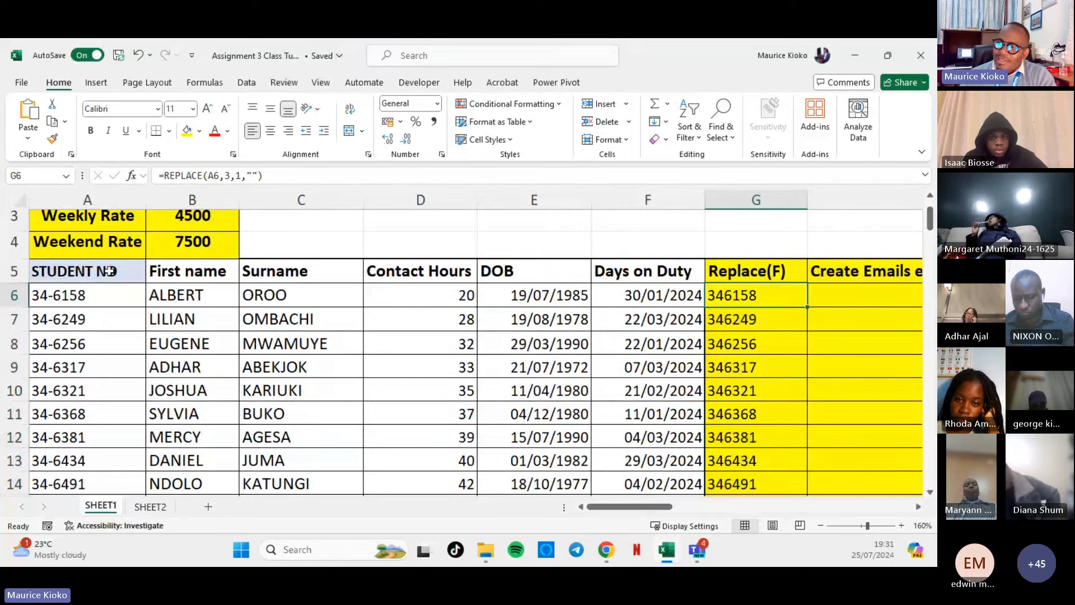
Change the number of characters to replace in the G6 formula to 2, giving =REPLACE(A6,3,2,"").
double_click(785, 302)
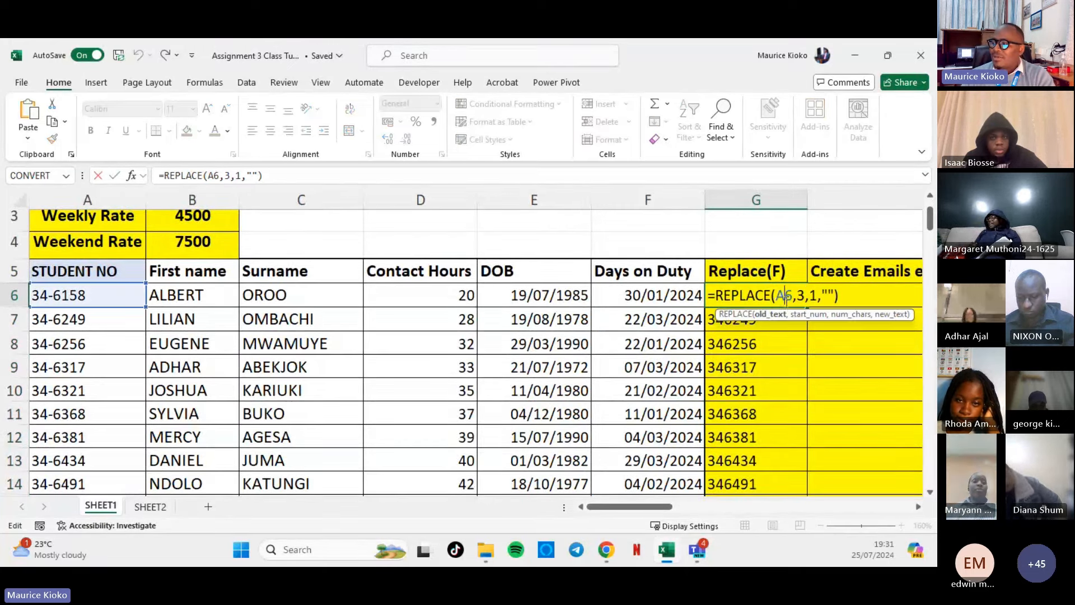
click(819, 295)
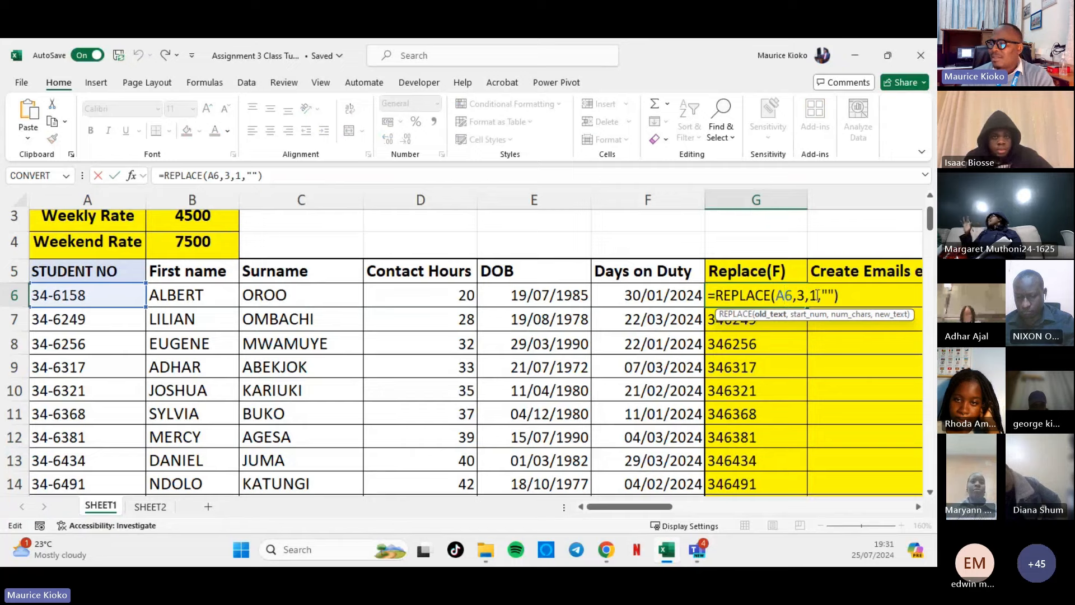
key(BackSpace)
text(2)
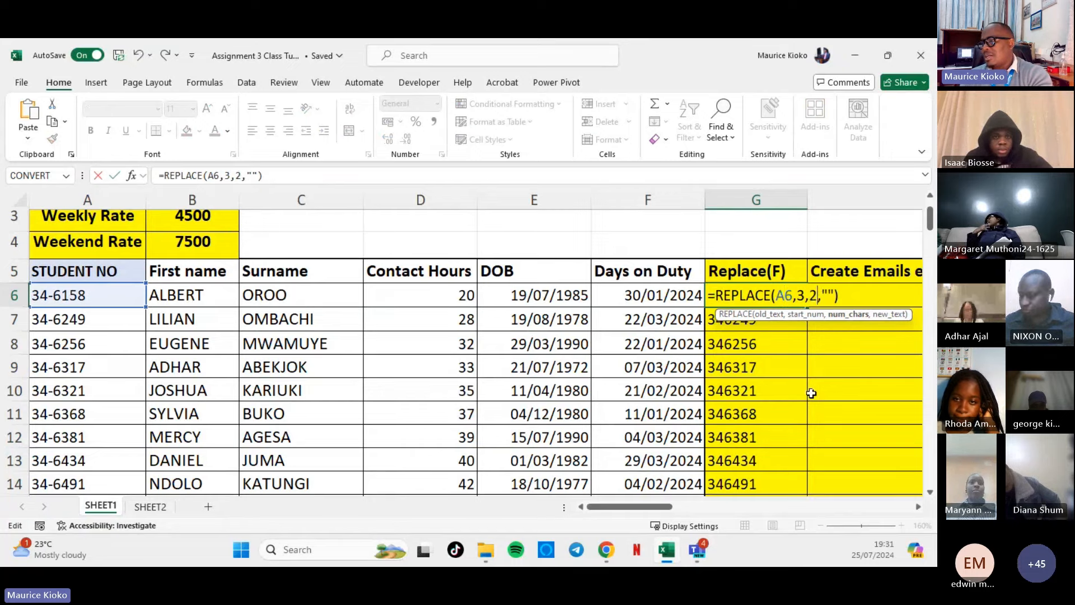
key(Return)
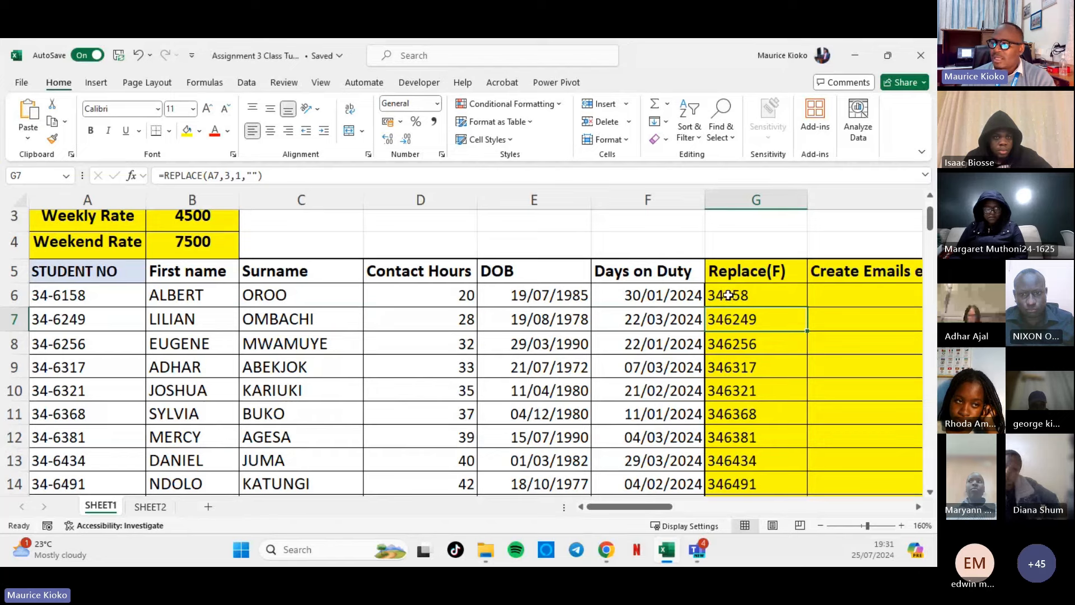
Set the num_chars argument of the REPLACE formula in G6 to 4.
double_click(733, 296)
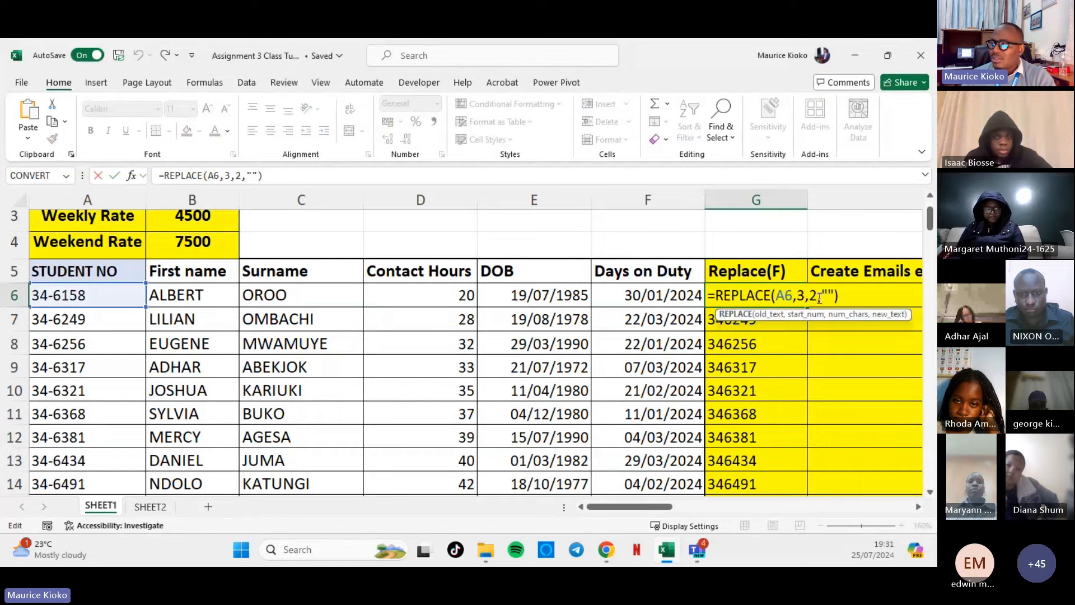
click(817, 295)
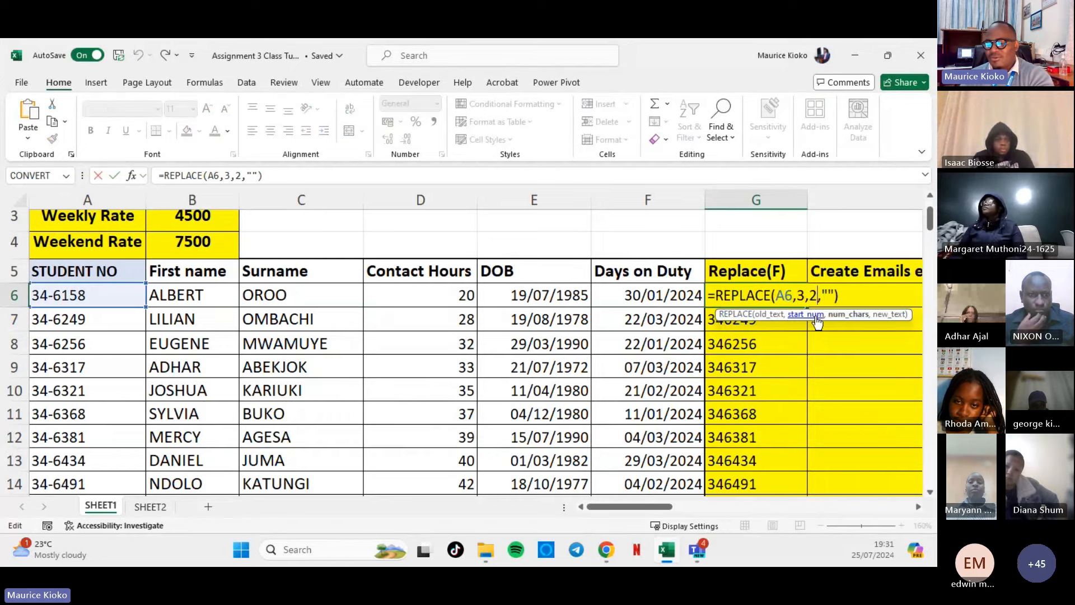
key(BackSpace)
text(4)
key(Return)
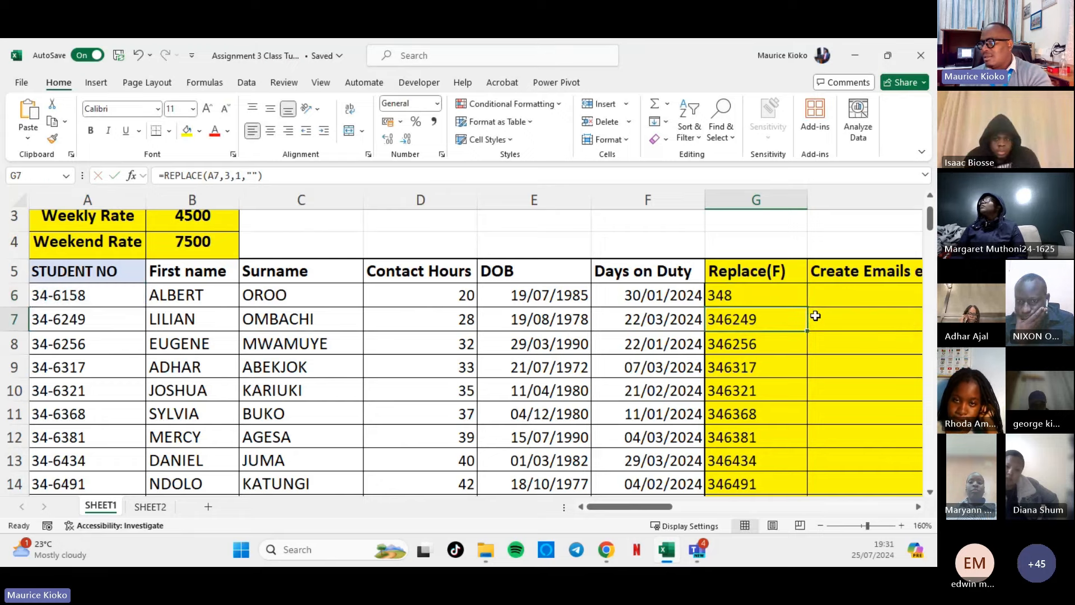
Edit the G6 formula to =REPLACE(A6,3,1,"*") so an asterisk takes the place of the hyphen.
double_click(763, 298)
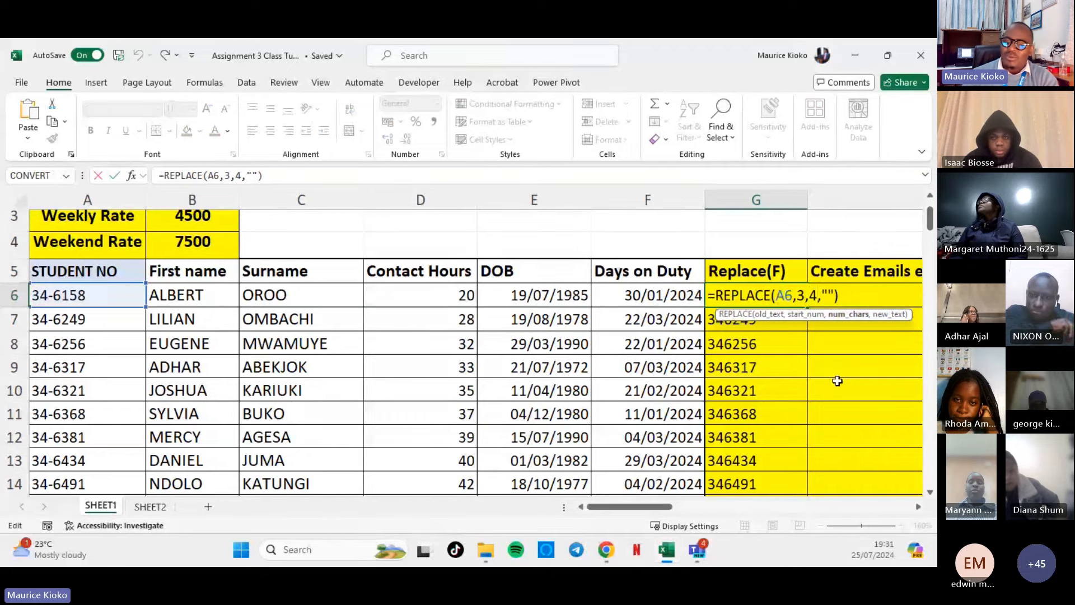
key(BackSpace)
text(1)
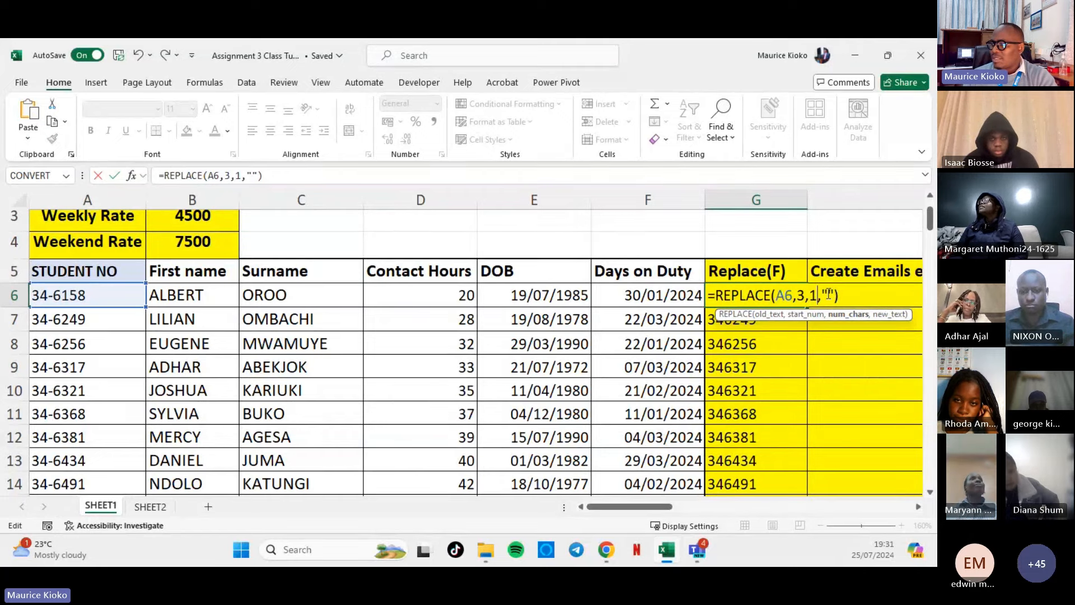
click(831, 301)
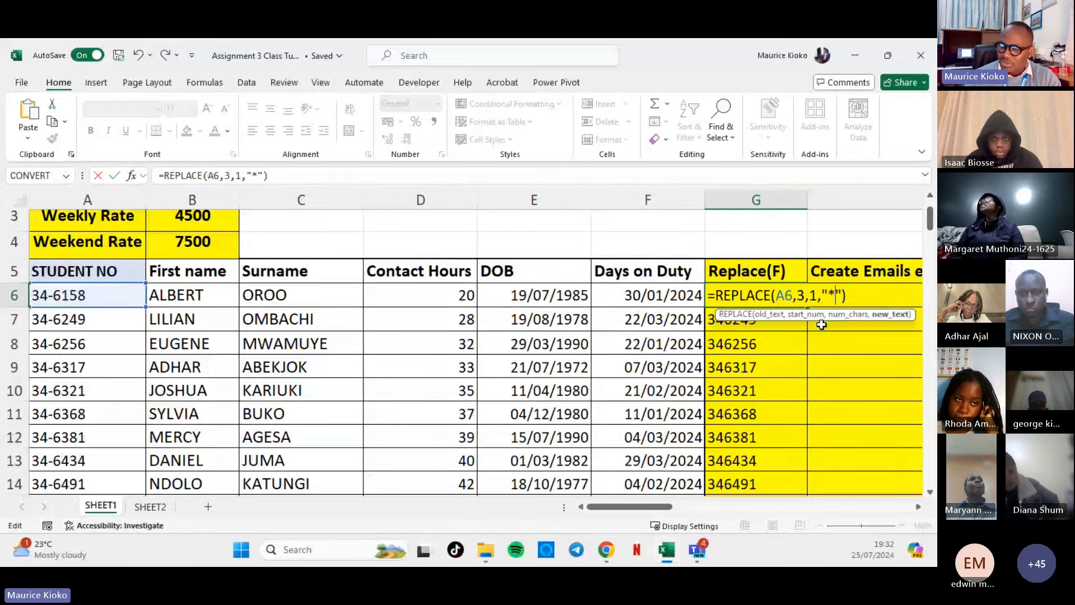
text(*)
key(Return)
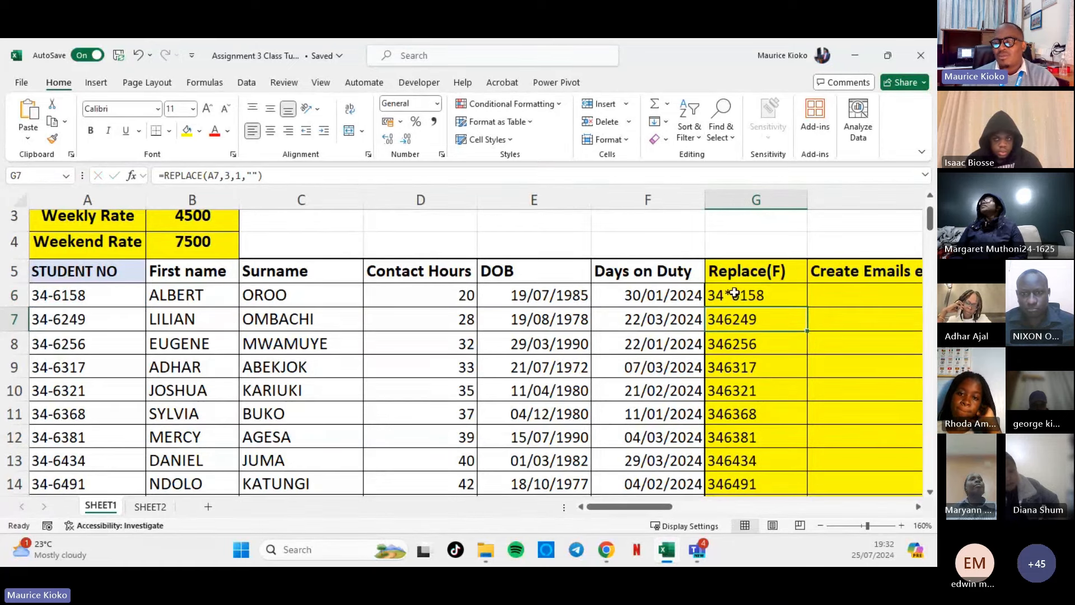
double_click(737, 293)
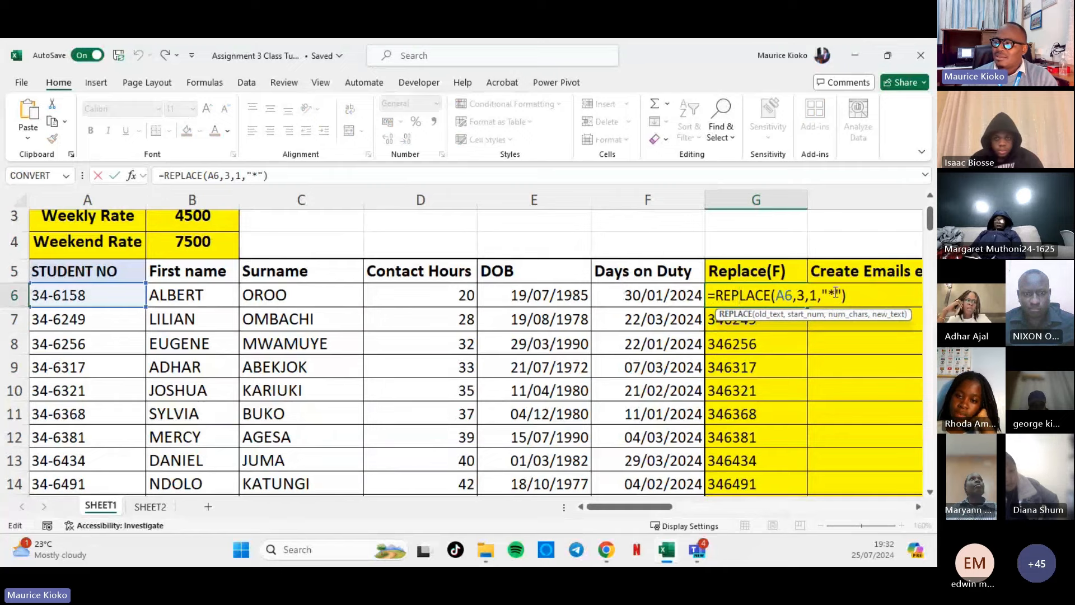
click(836, 292)
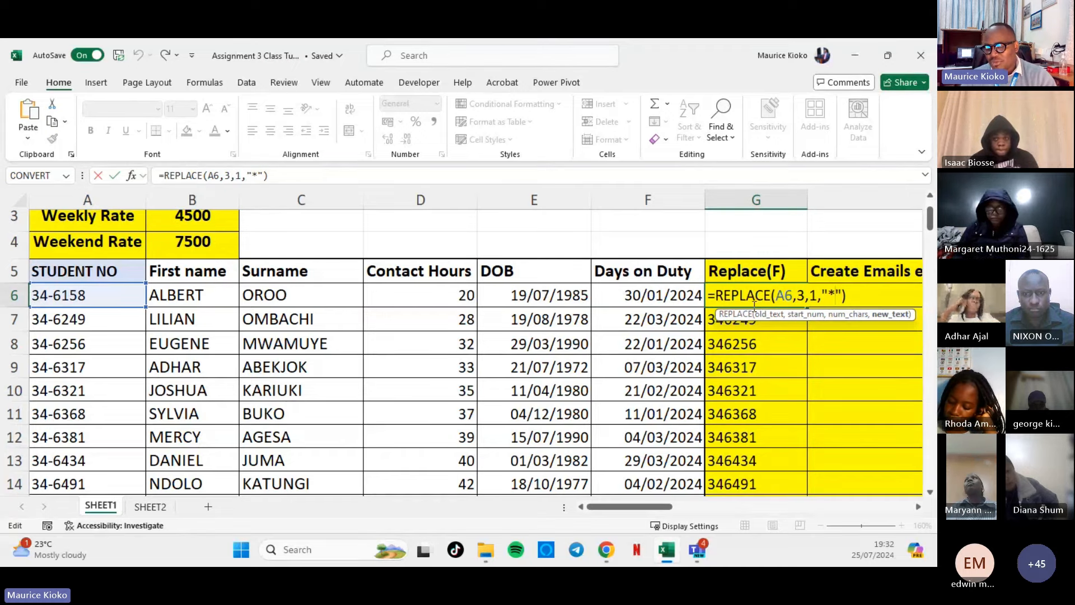
key(Return)
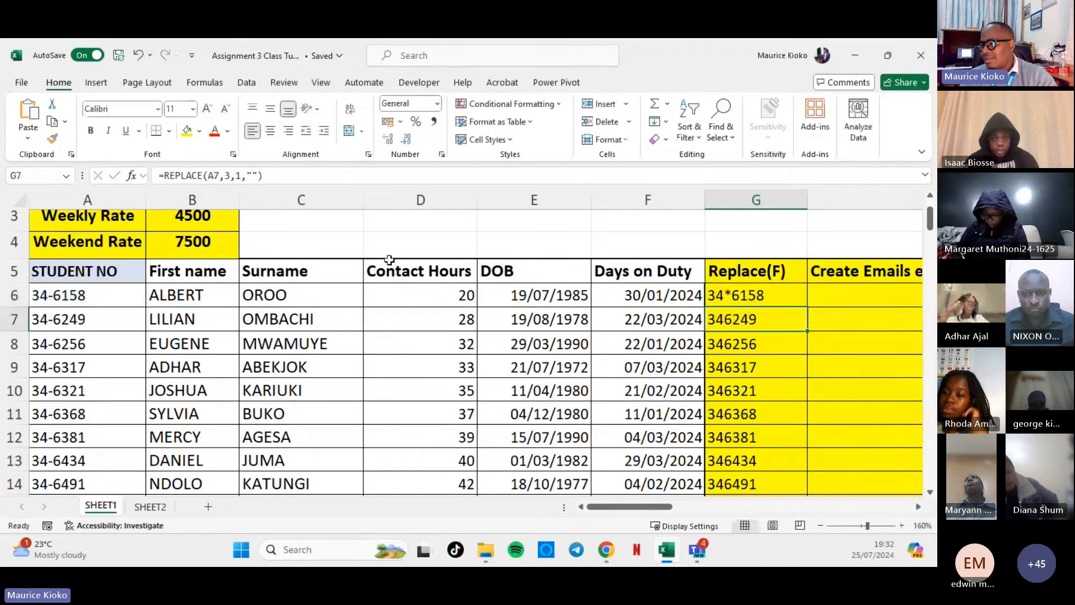
Append -05 to the first student number in cell A6.
double_click(94, 292)
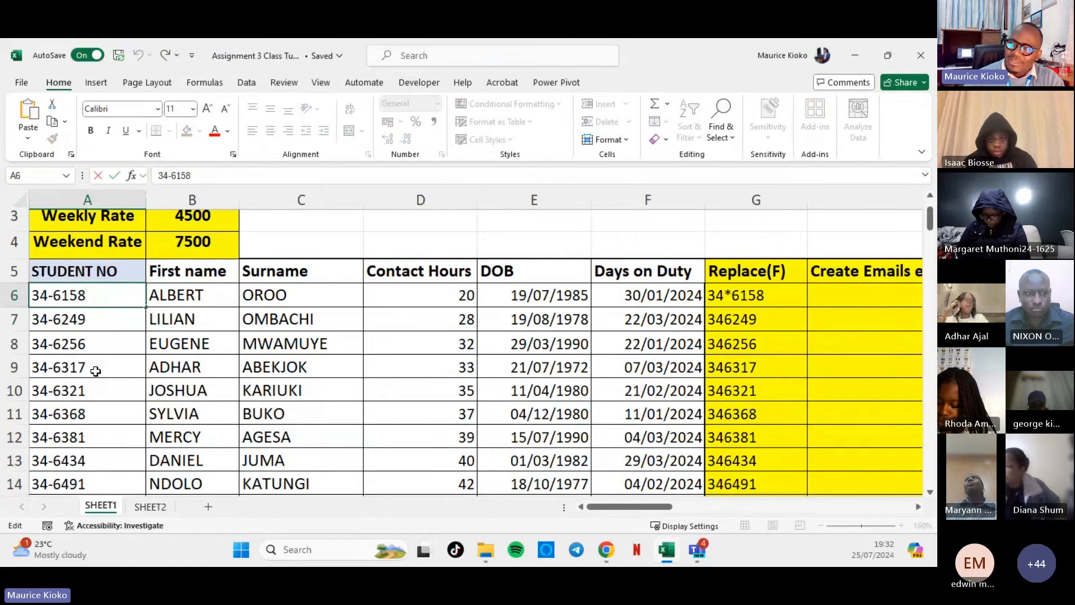
text(-0)
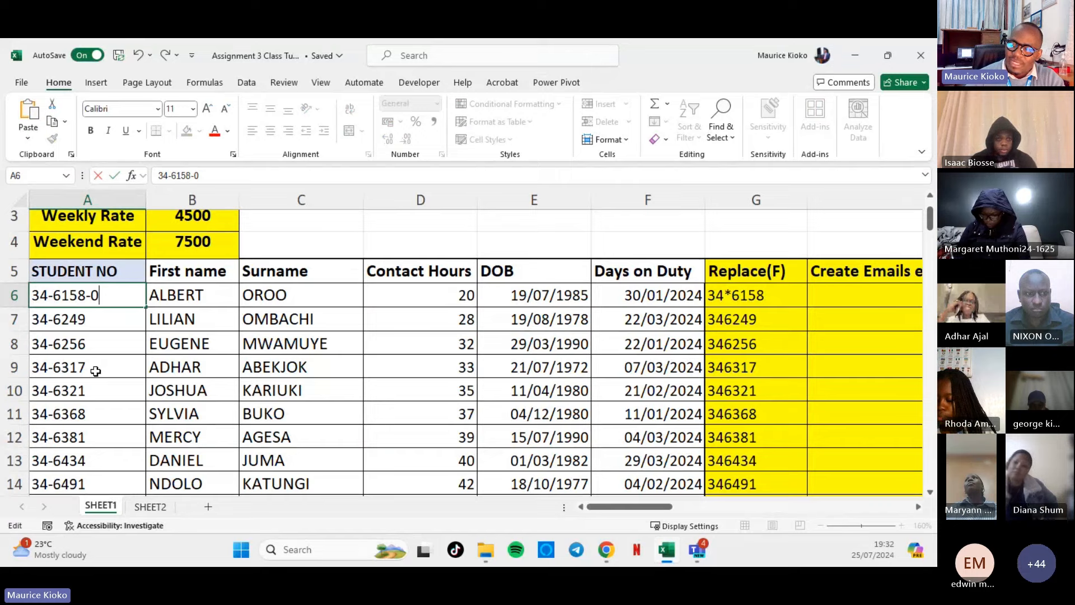
text(5)
click(757, 368)
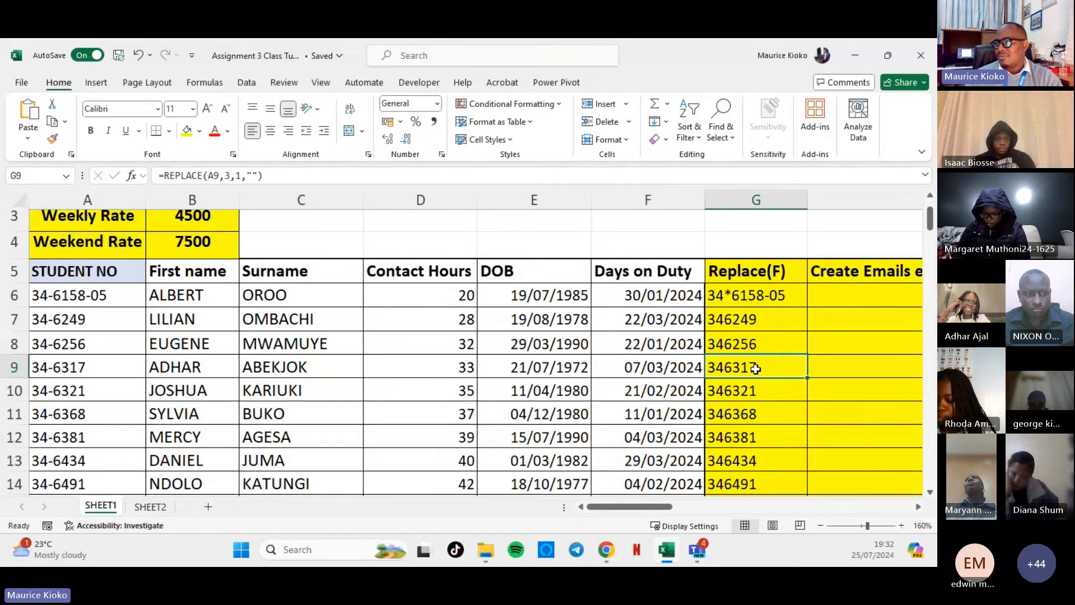
Replace the formula in G6 with =SUBSTITUTE(A6,"-","*") to swap every hyphen for an asterisk.
double_click(760, 292)
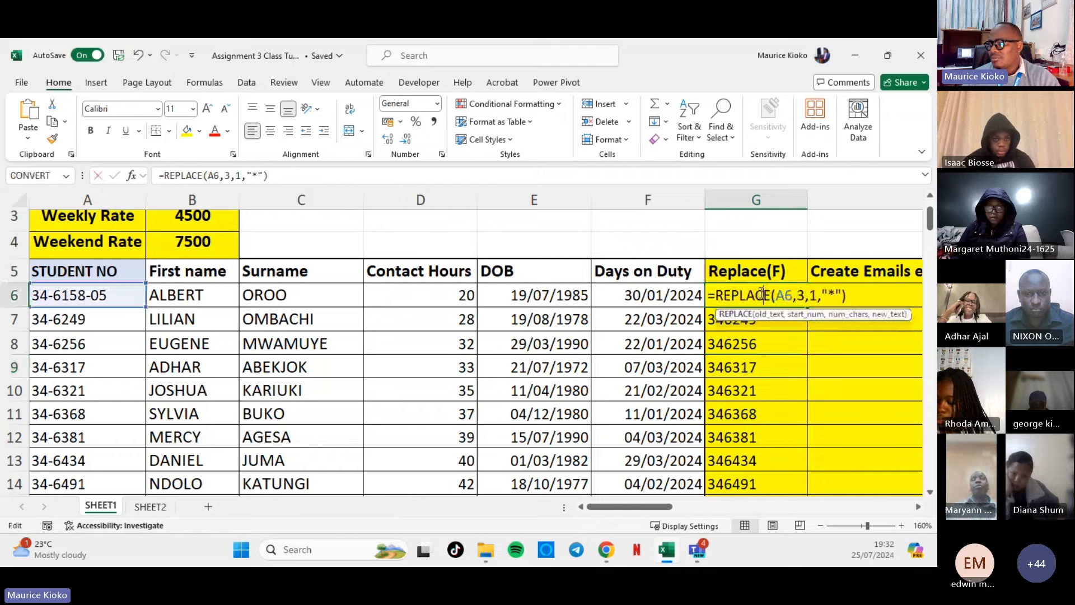
drag(846, 295, 715, 295)
text(SUB)
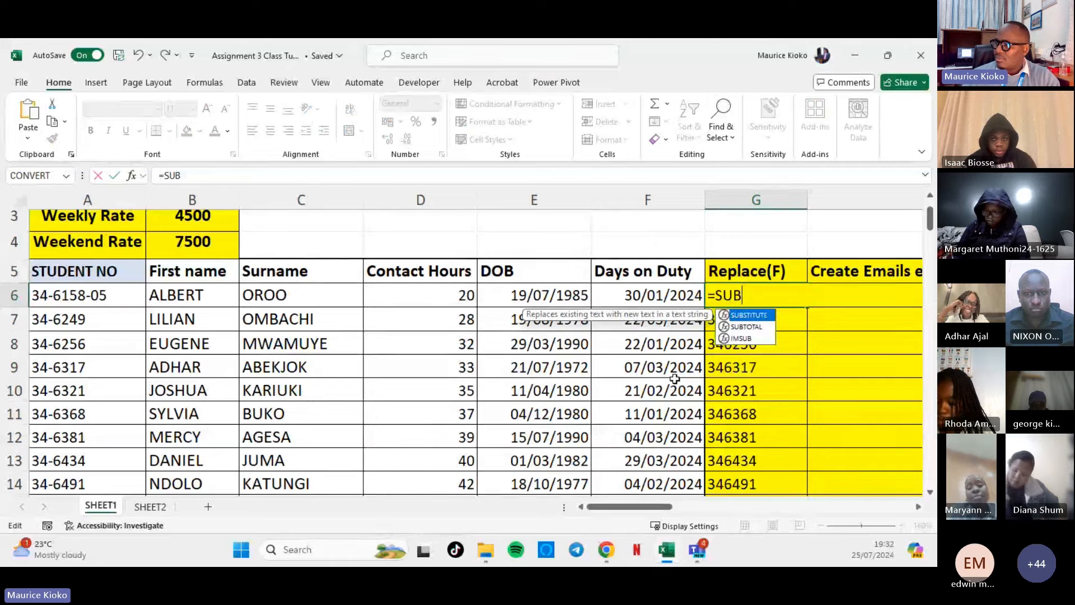
double_click(751, 317)
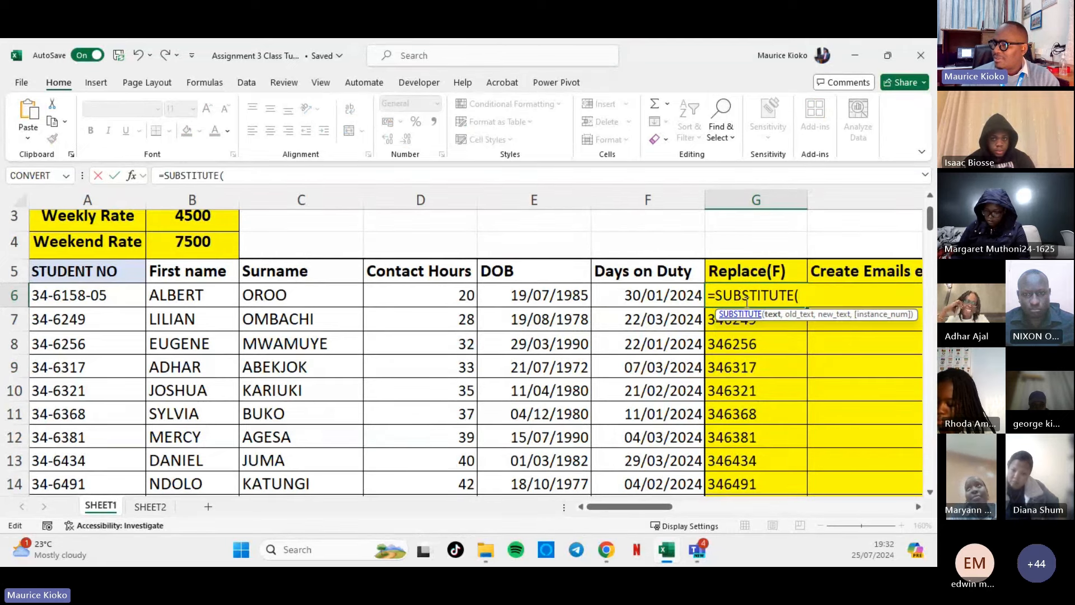
click(108, 295)
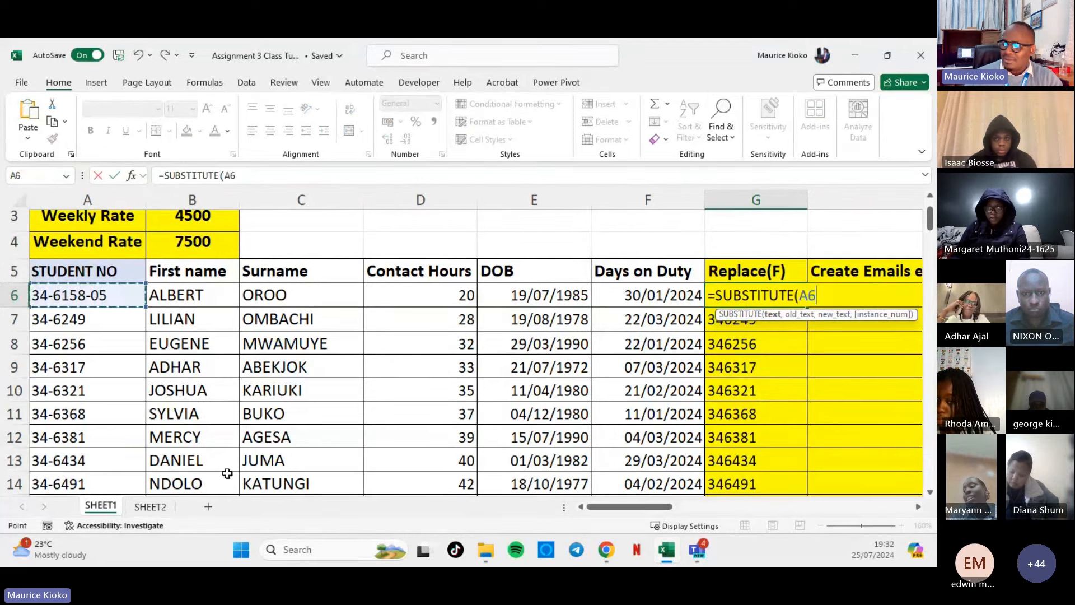
text(,"-)
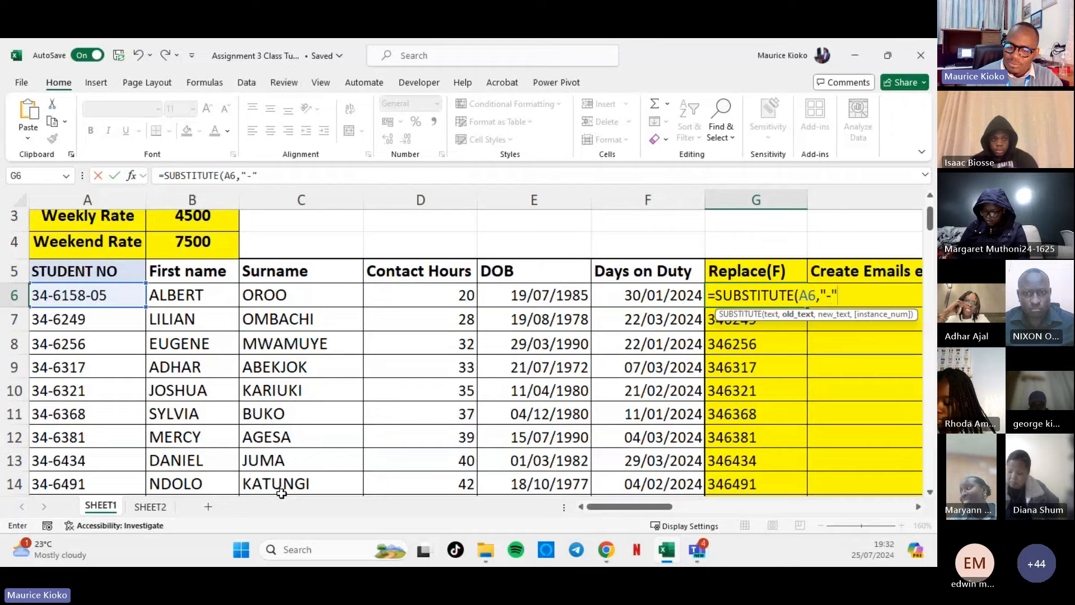
text(",")
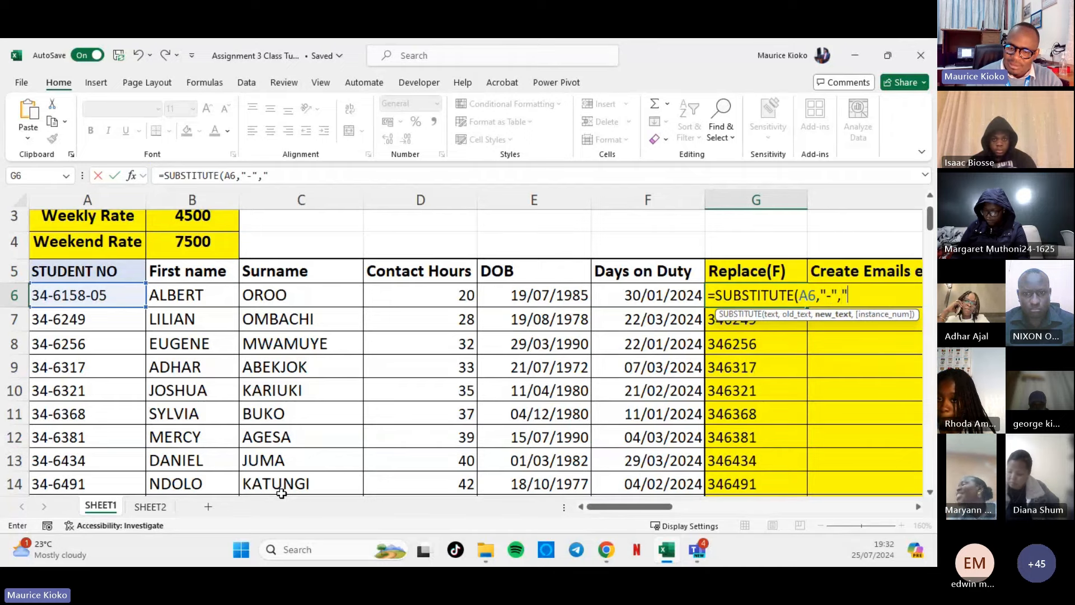
text(*")
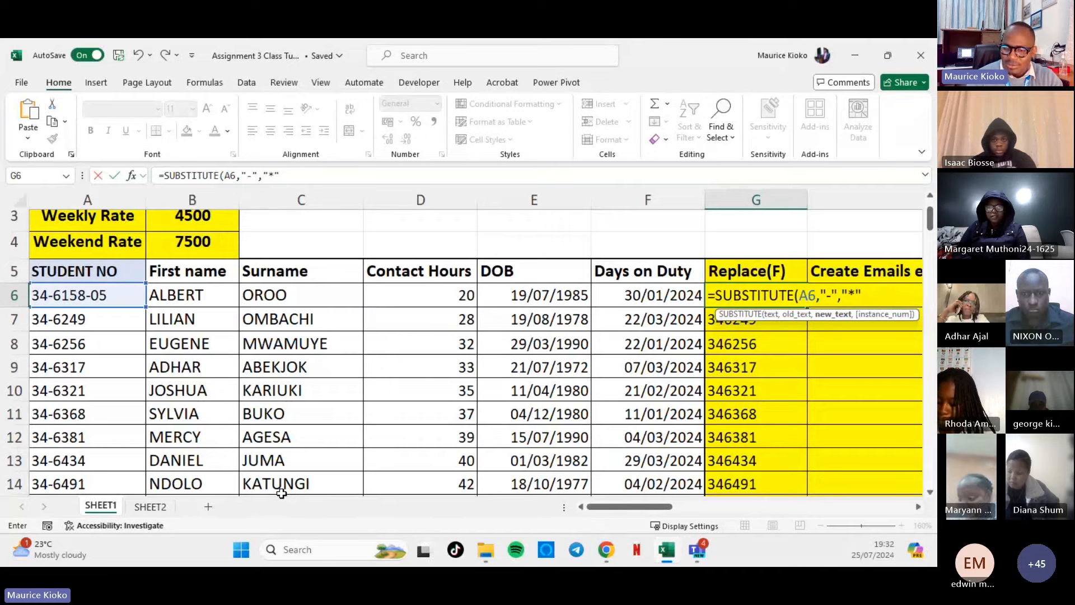
text())
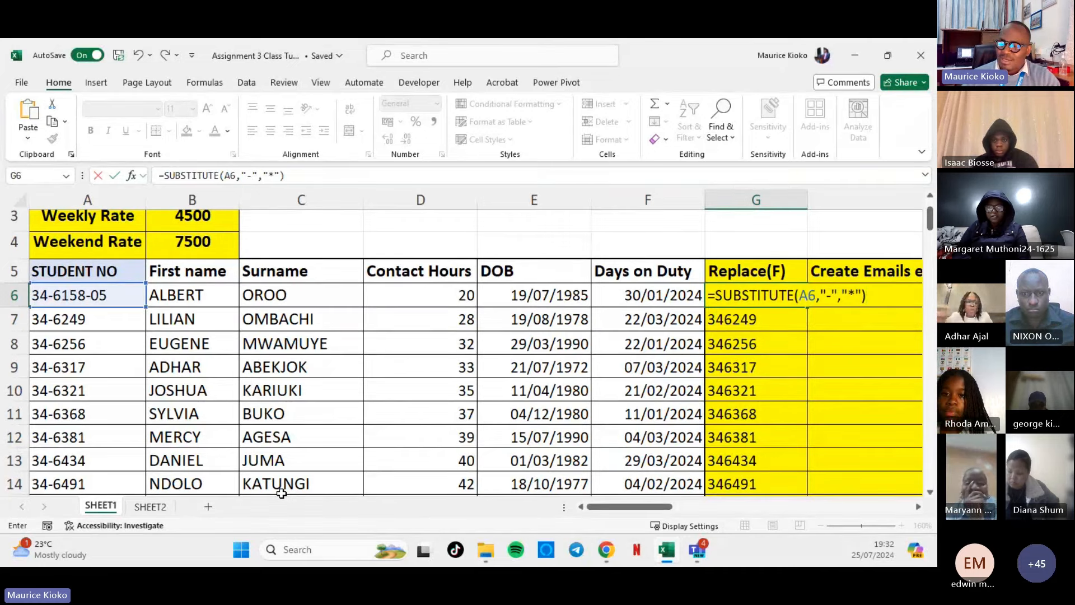
key(Return)
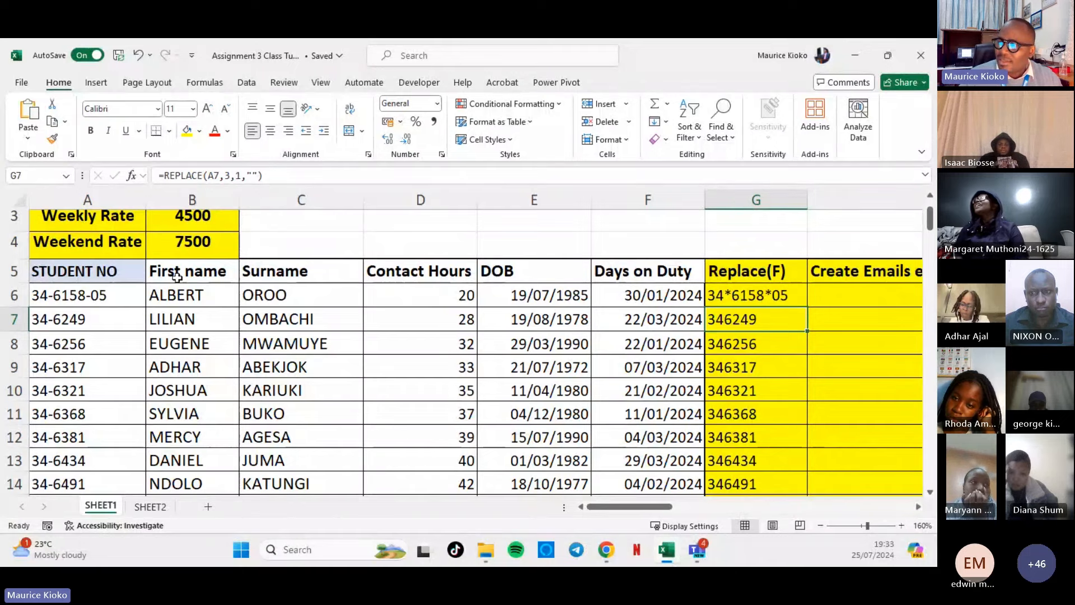
Examine the hyphens in the A6 student number and compare them with the SUBSTITUTE arguments in G6.
click(90, 299)
double_click(89, 297)
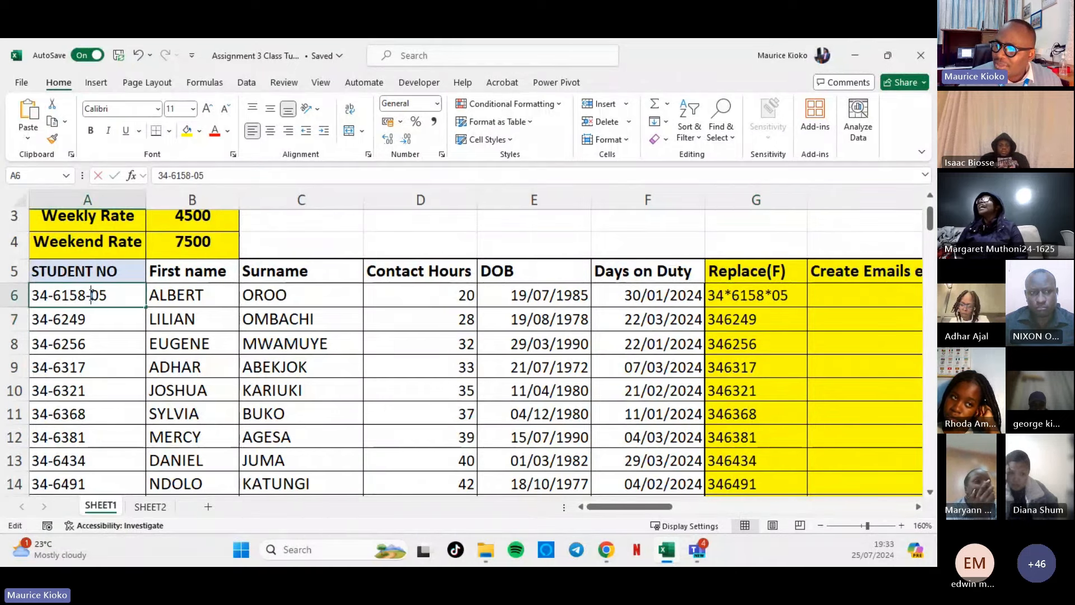
drag(91, 295, 46, 298)
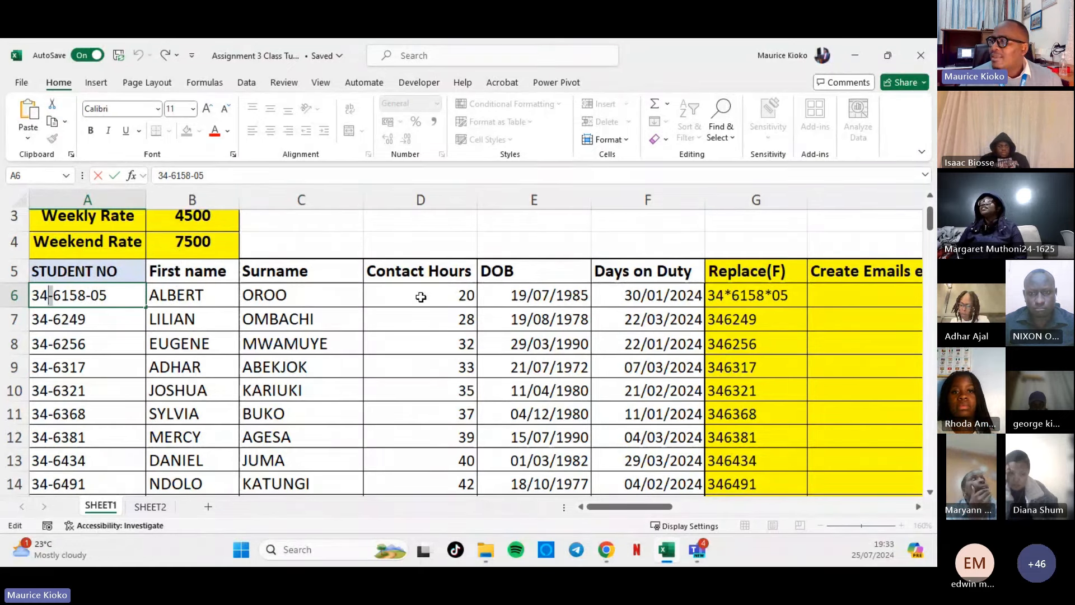
double_click(770, 295)
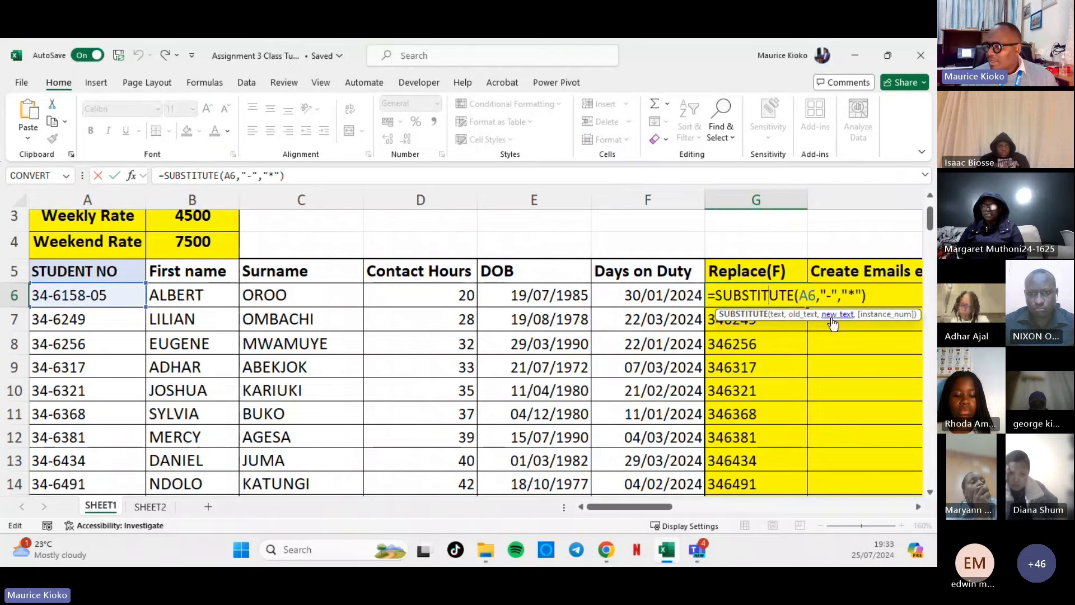
click(876, 276)
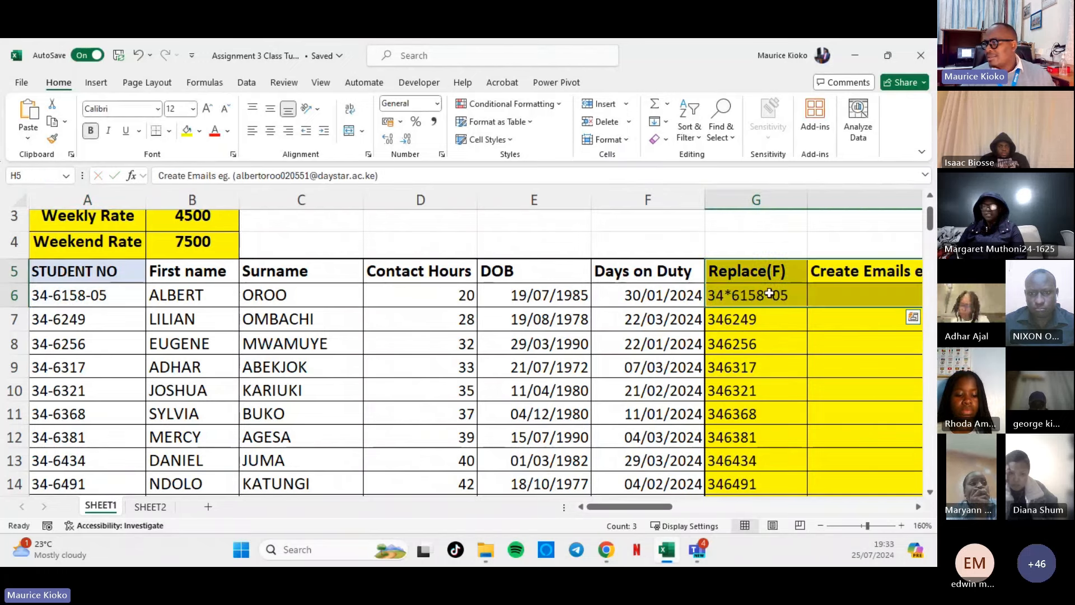
Replace the formula in G6 with =REPLACE(A6,8,1,"*") to swap only the second hyphen for an asterisk.
click(774, 297)
text(=)
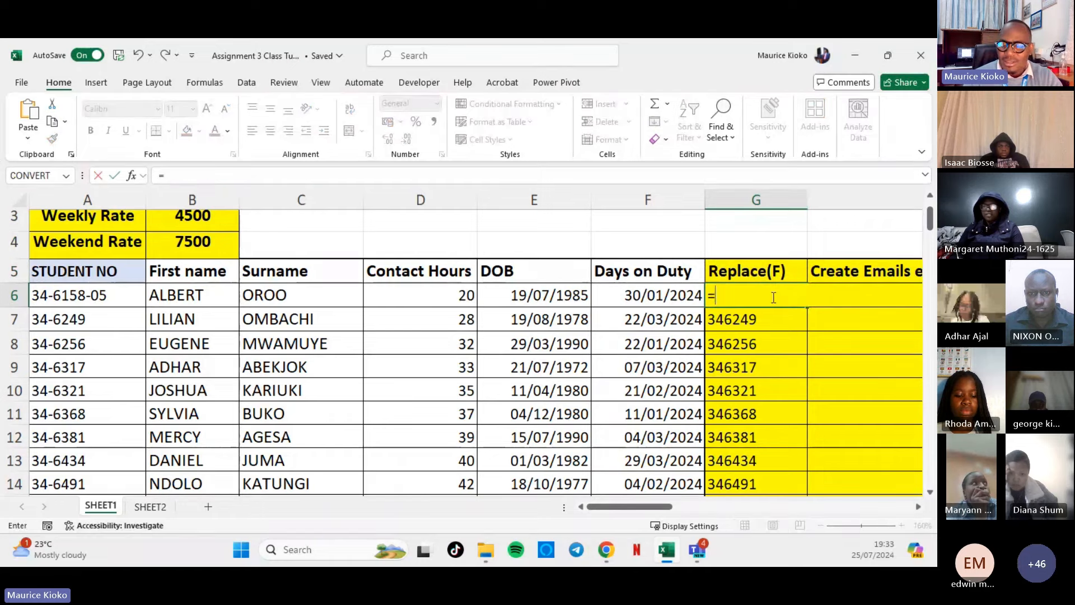
text(repl)
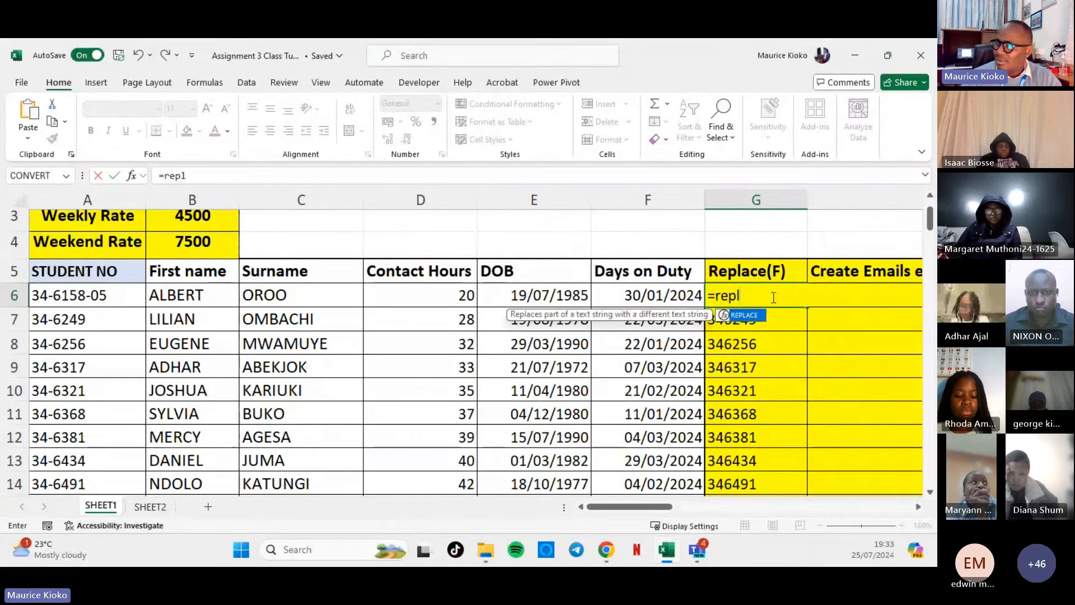
double_click(743, 317)
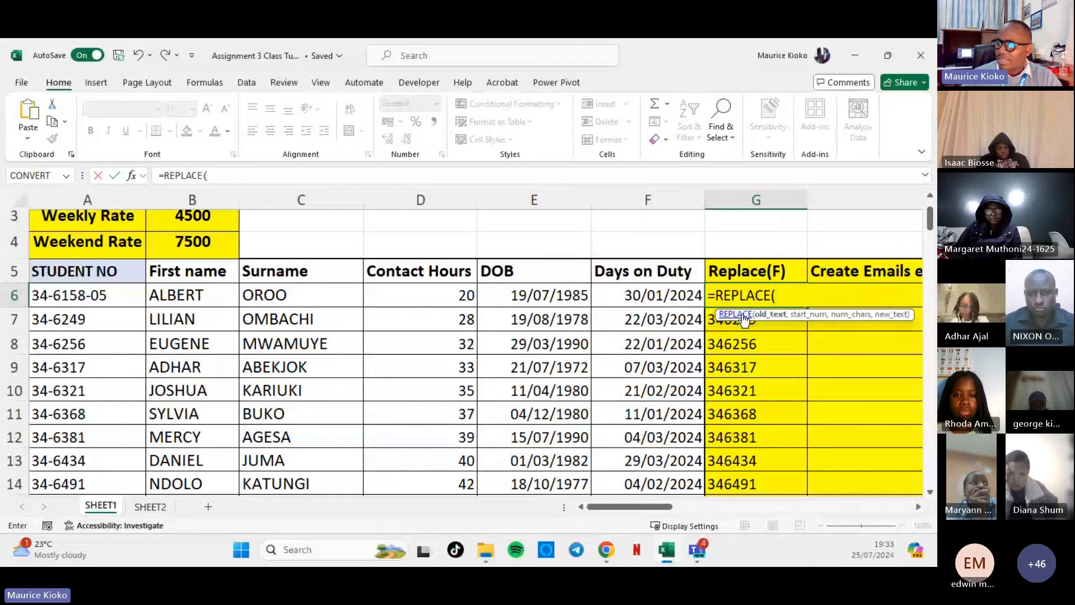
click(134, 295)
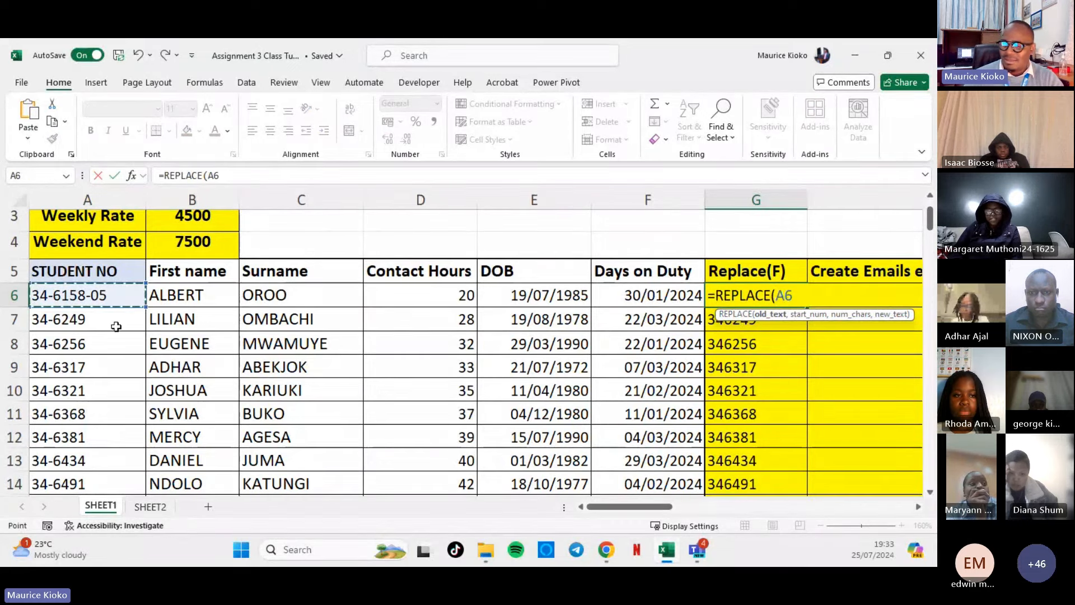
text(,)
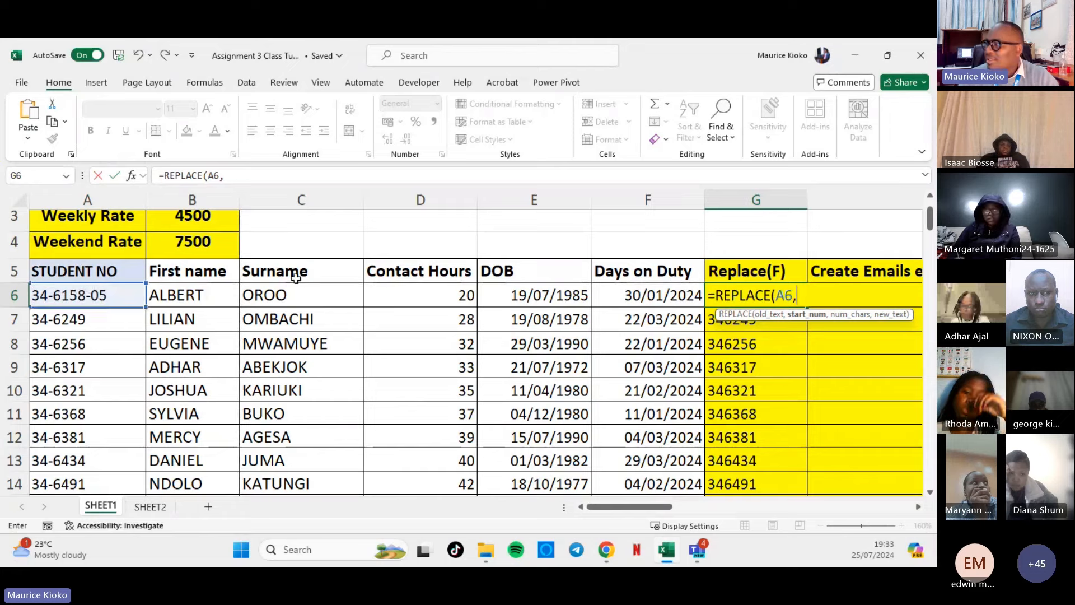
text(8)
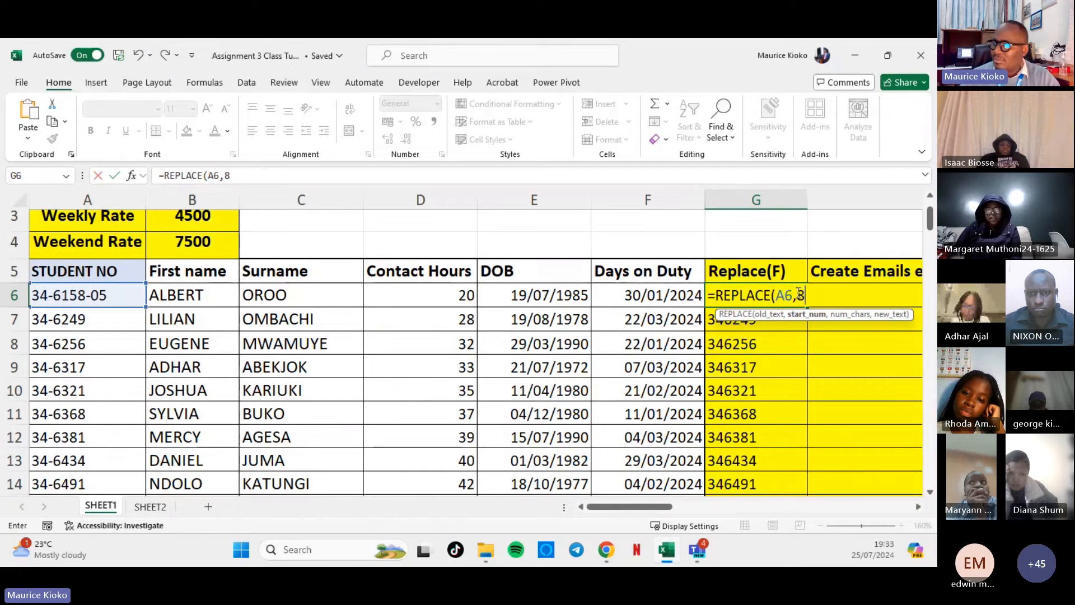
text(,)
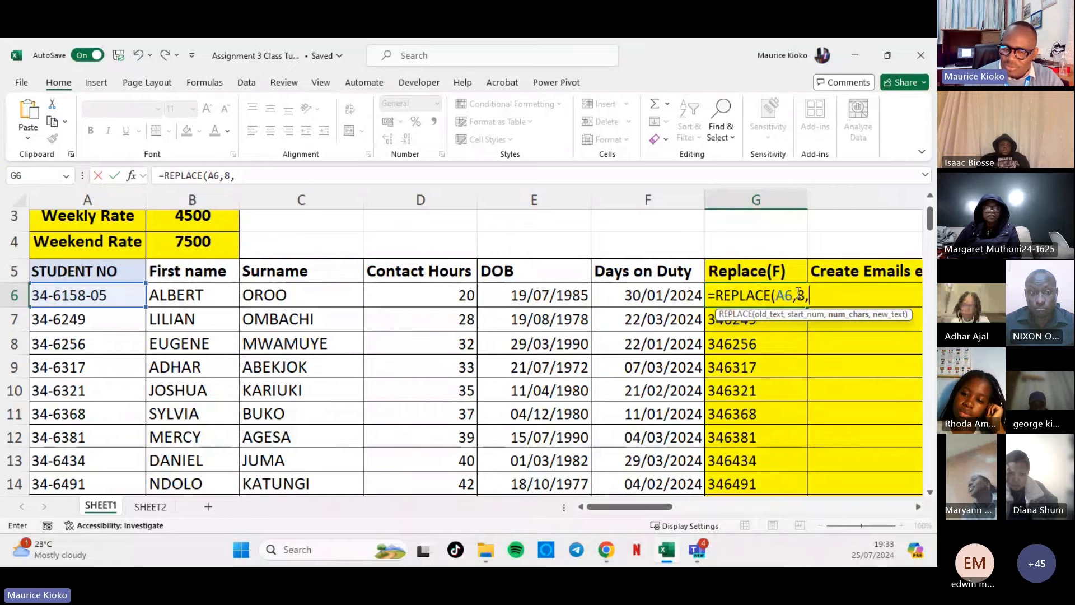
text(1,"*)
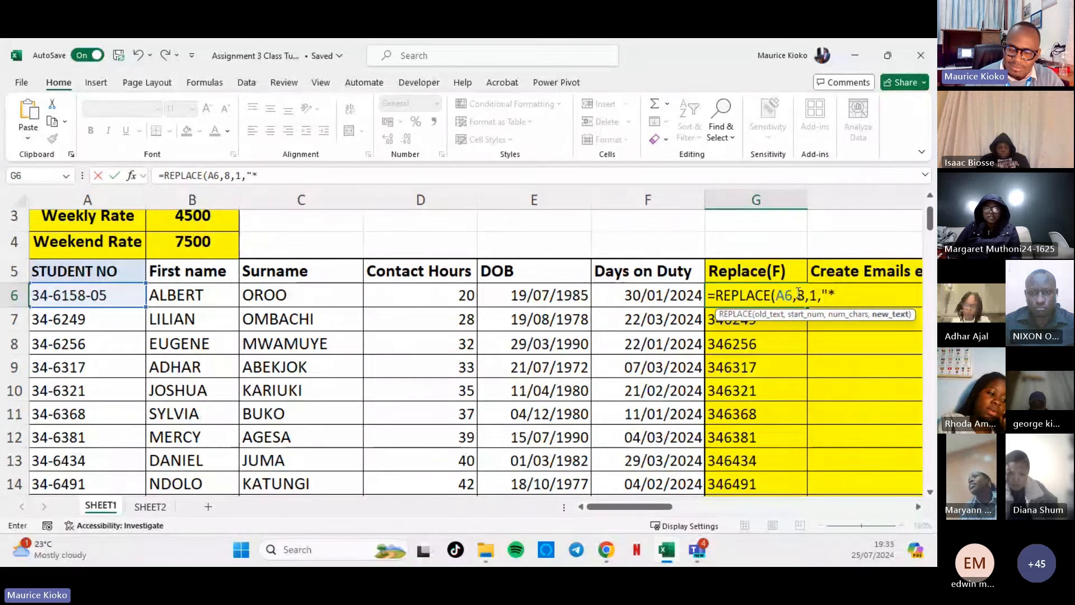
text("))
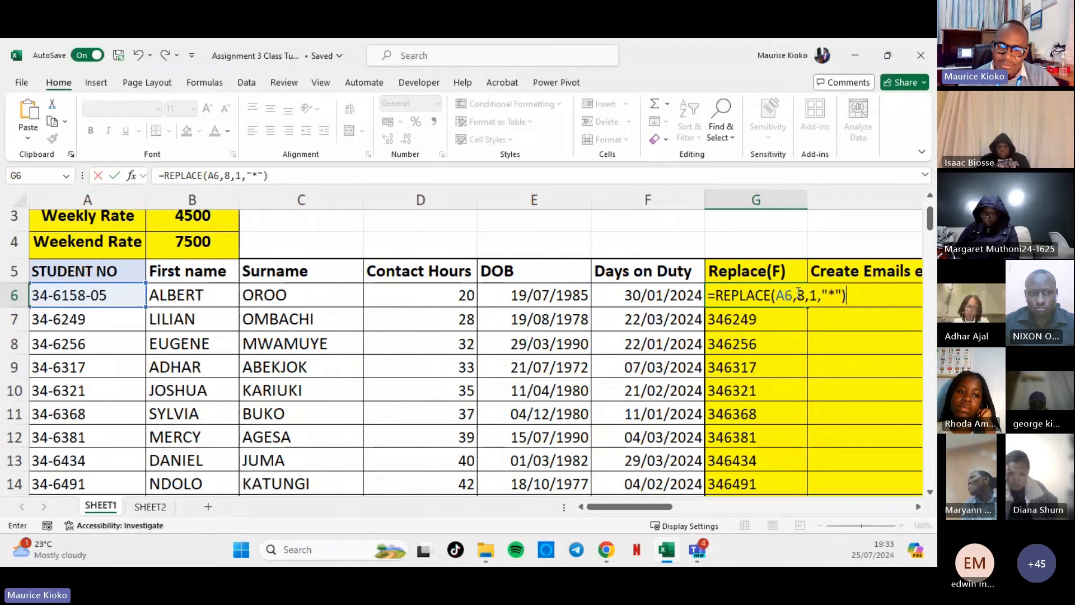
key(Return)
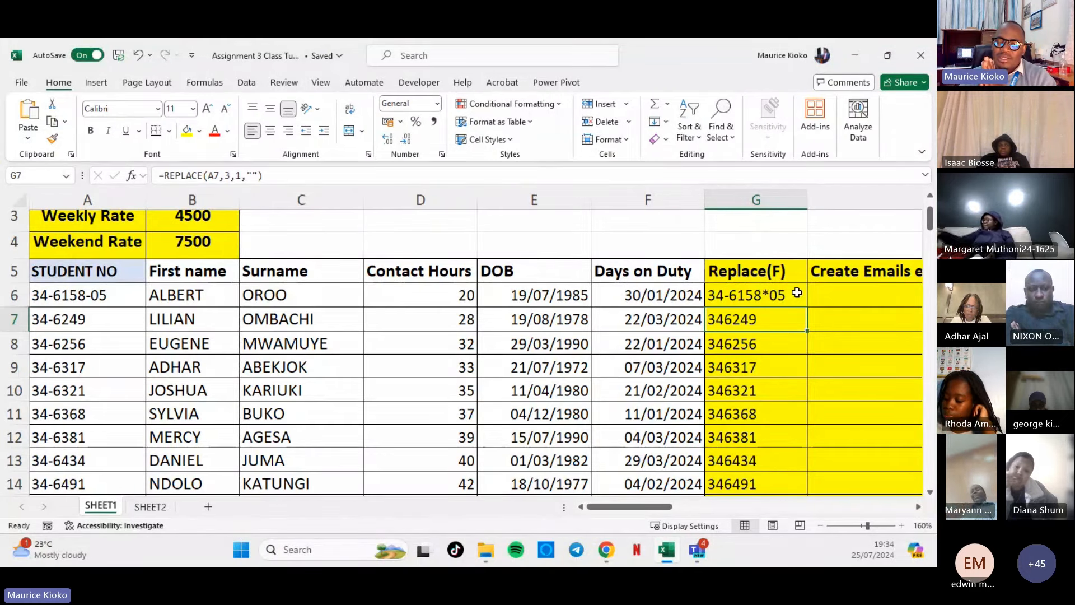
Edit the G6 formula to =REPLACE(A6,3,1,"") so the first hyphen is removed.
click(797, 293)
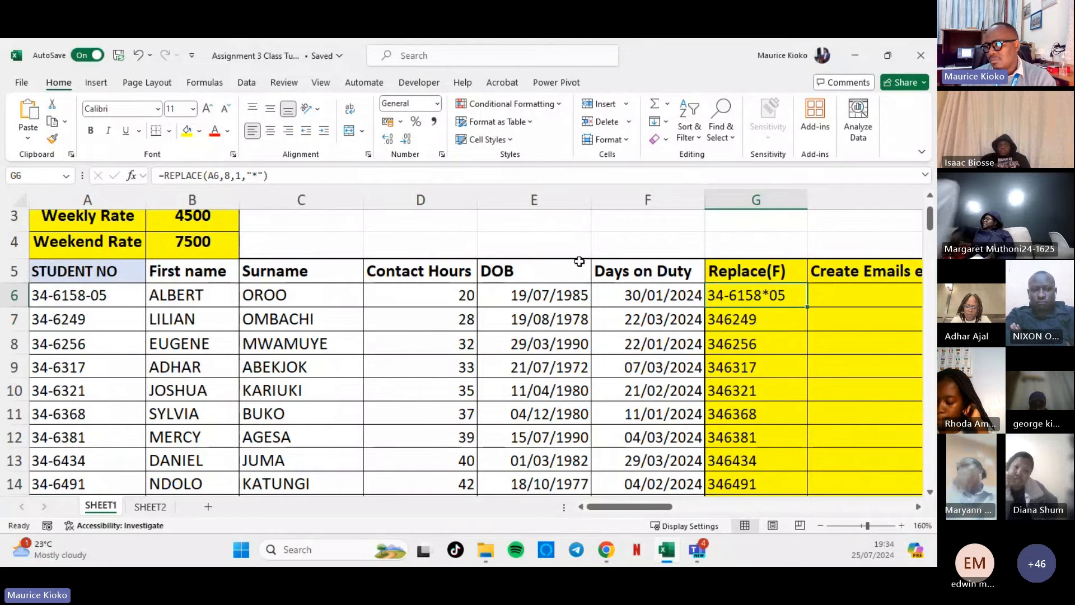
double_click(790, 296)
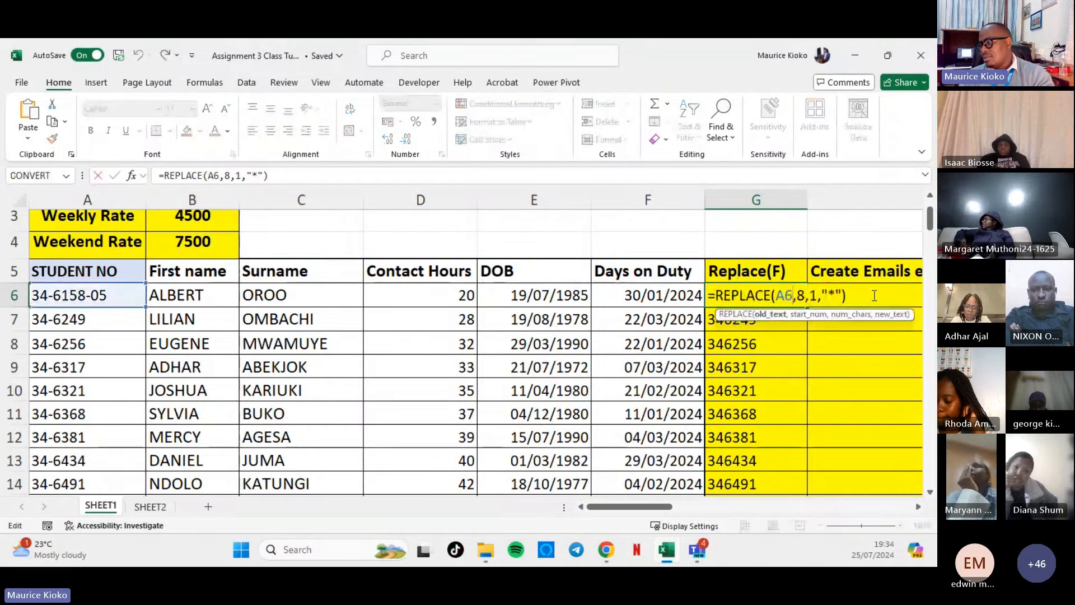
drag(874, 296, 817, 286)
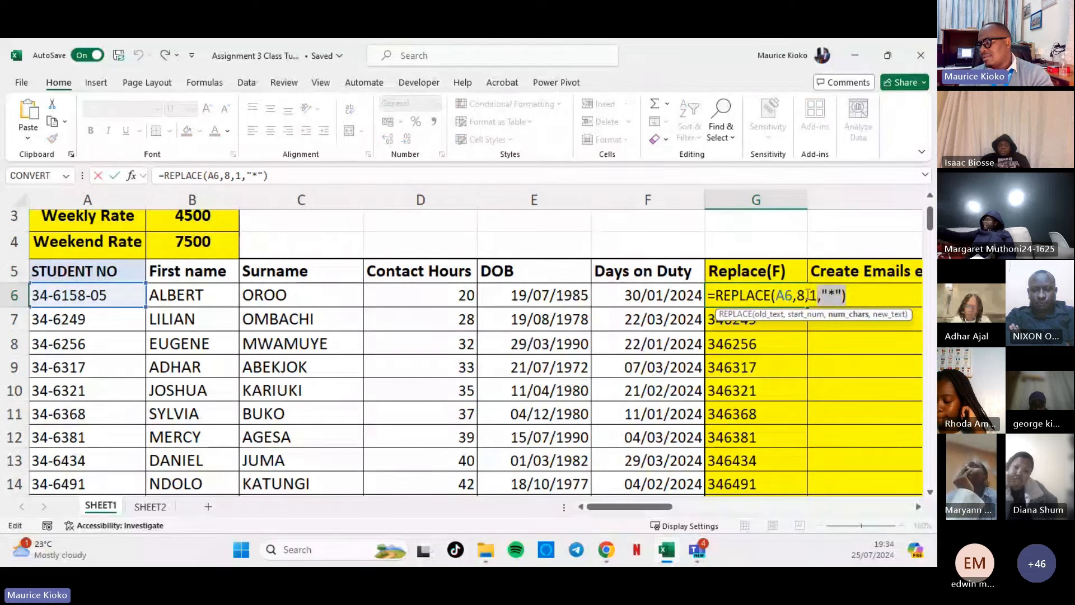
click(801, 295)
key(BackSpace)
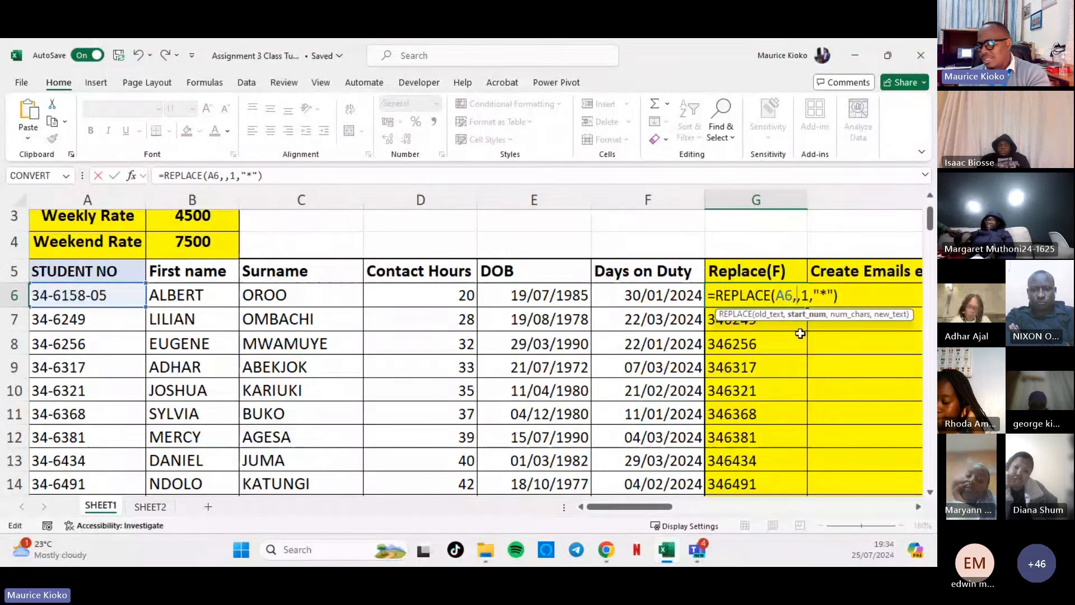
text(3)
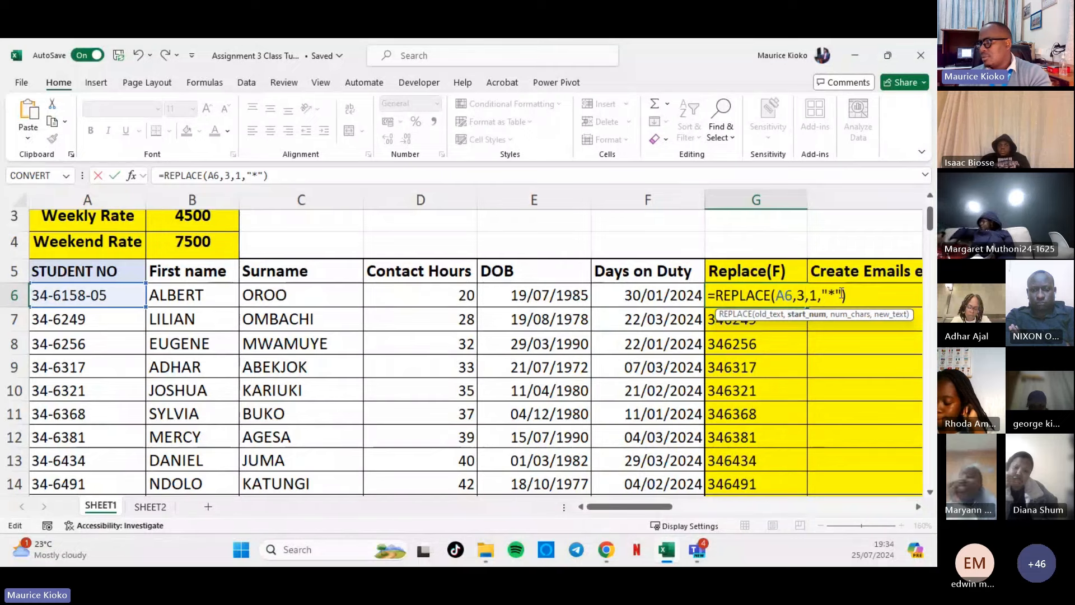
click(841, 292)
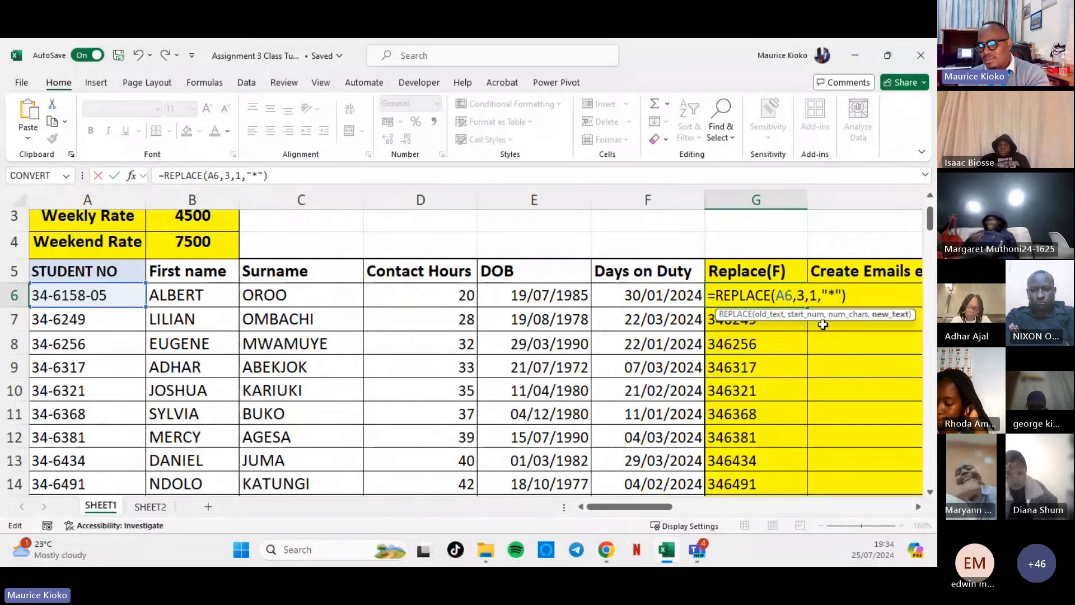
key(BackSpace)
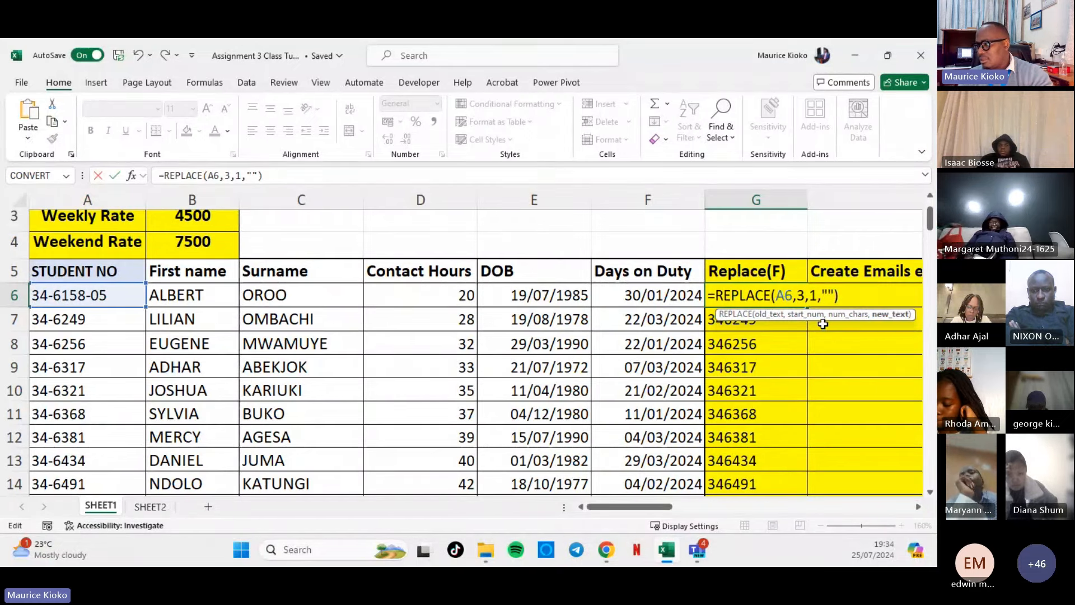
Remove the -05 suffix from the first student number in cell A6.
click(127, 297)
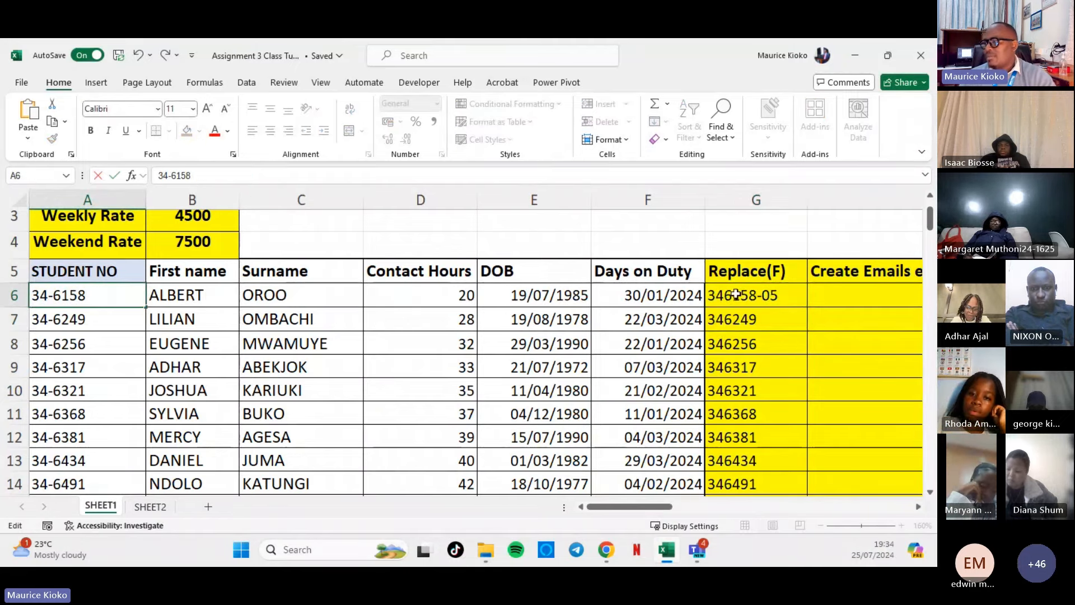
key(Return)
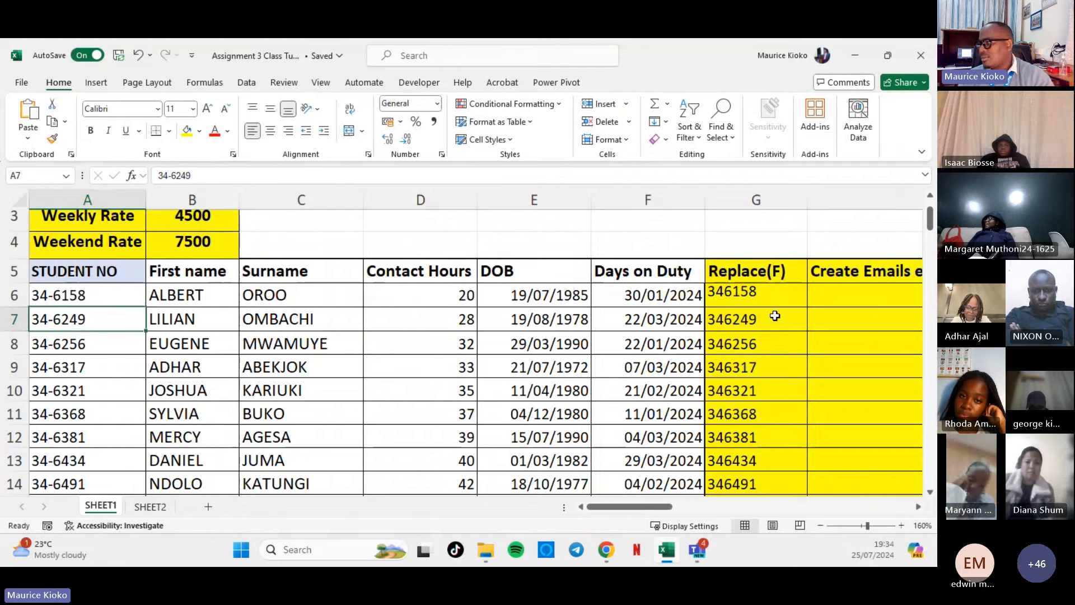
Review the sample address format in the Create Emails heading and select cell H6 below it.
drag(653, 508, 688, 510)
click(838, 274)
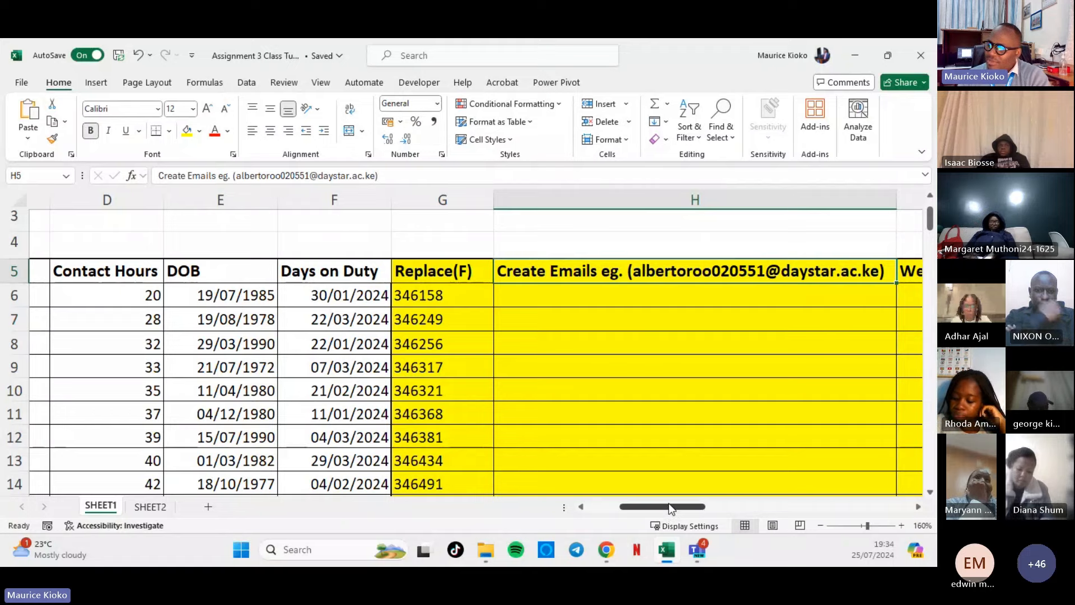
mouse_move(671, 507)
mouse_down()
mouse_move(638, 504)
mouse_move(683, 507)
mouse_up()
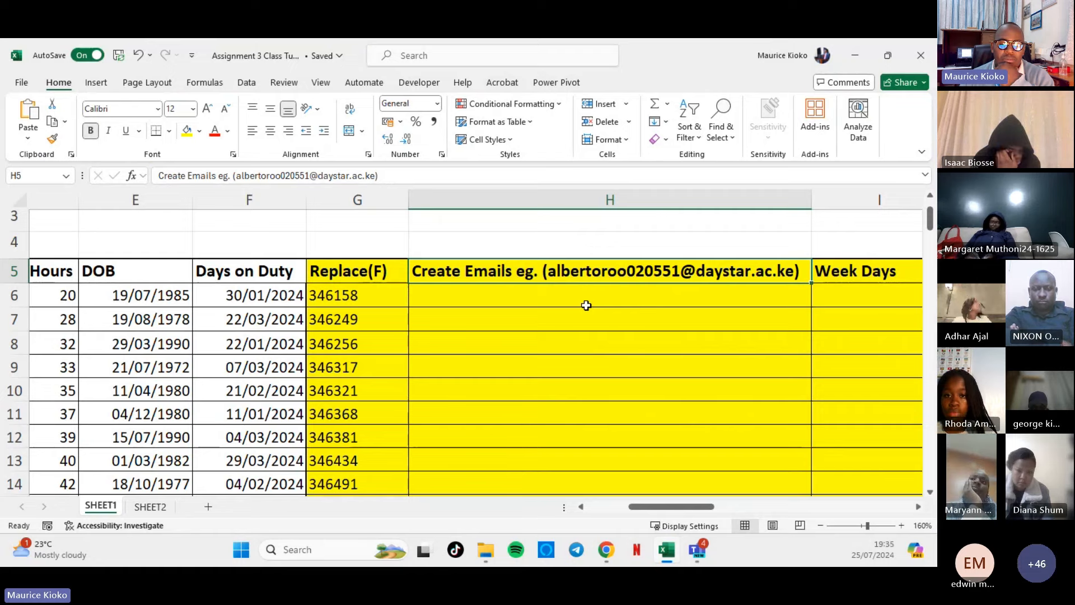
click(448, 299)
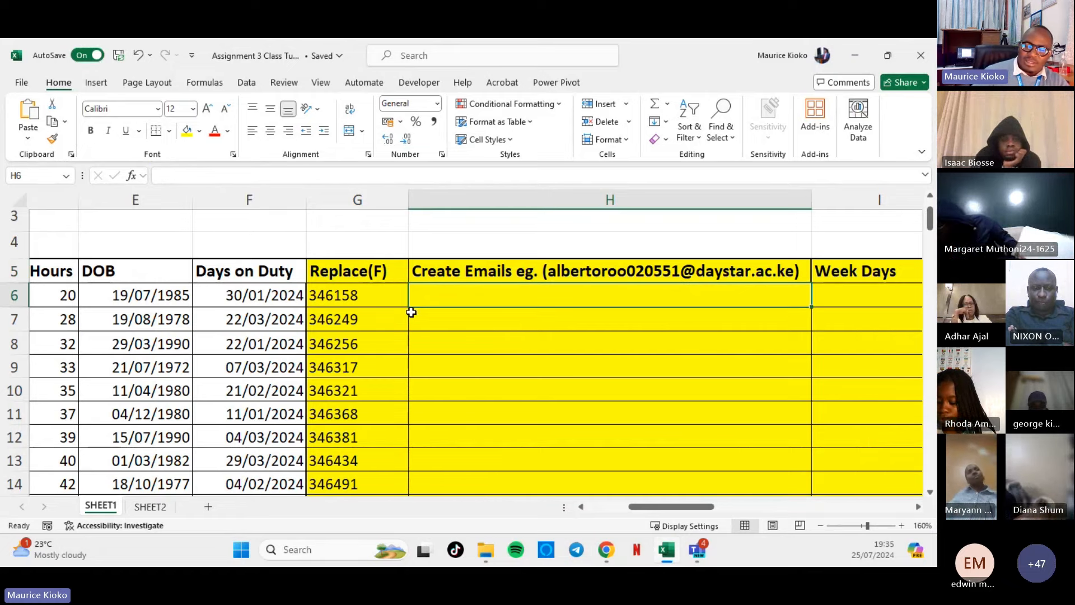
text(=)
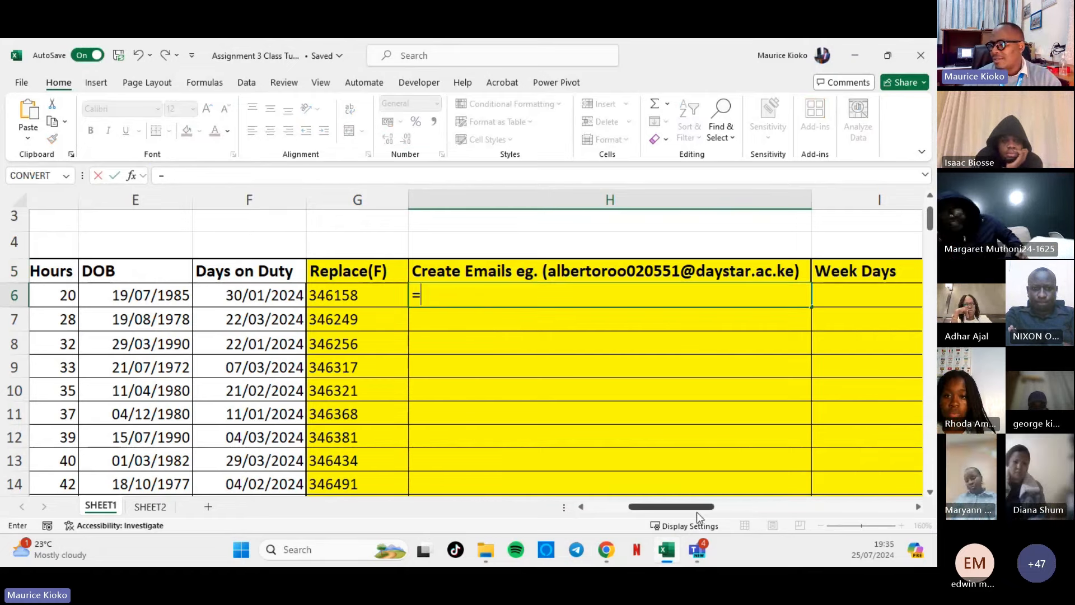
drag(697, 512, 653, 508)
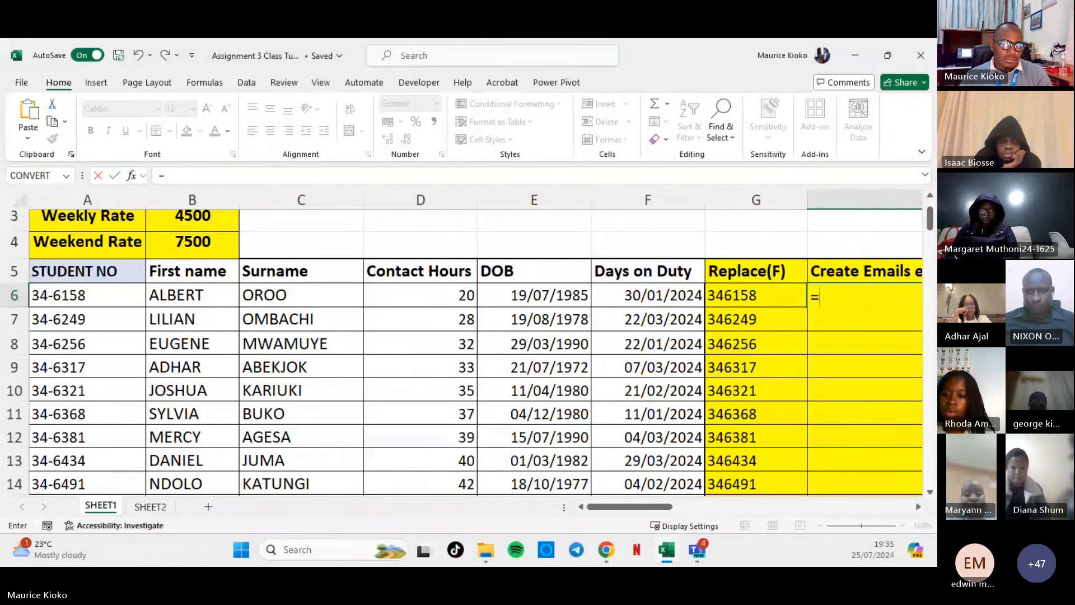
key(alt+Tab)
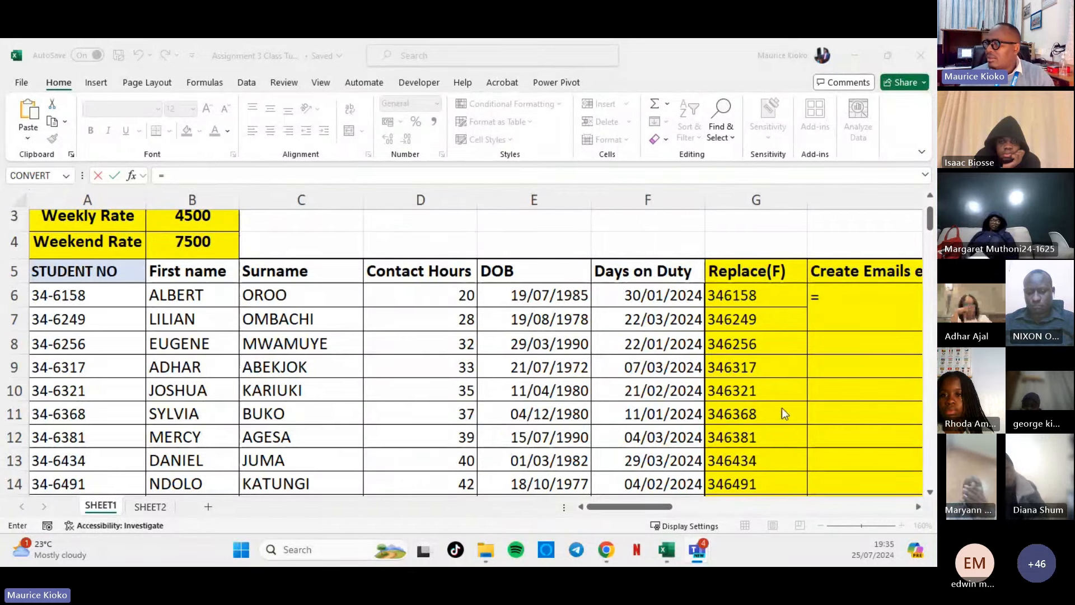
click(666, 550)
click(839, 304)
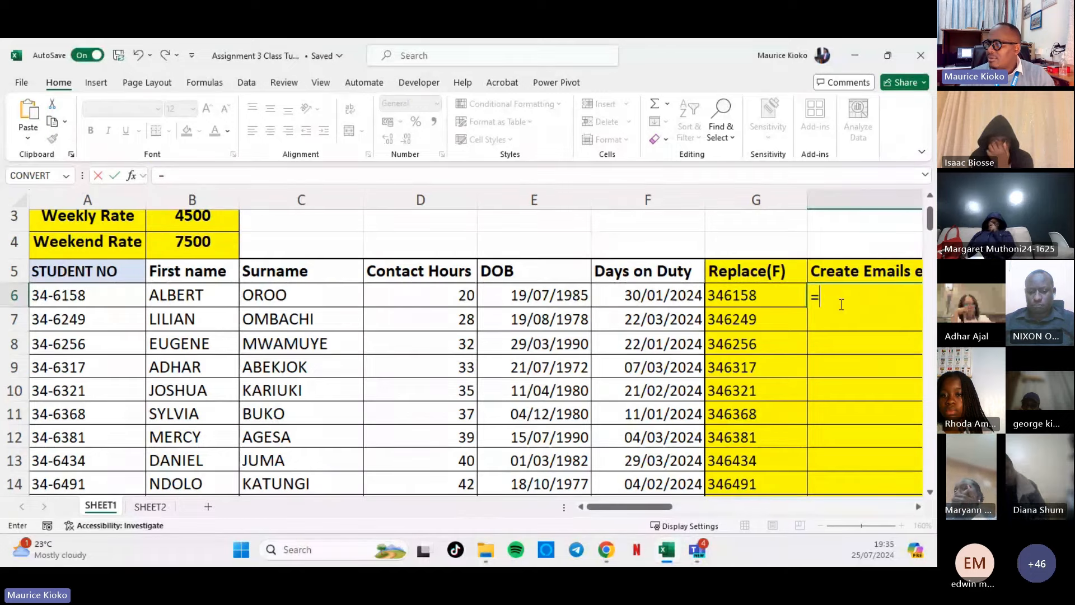
drag(658, 507, 683, 494)
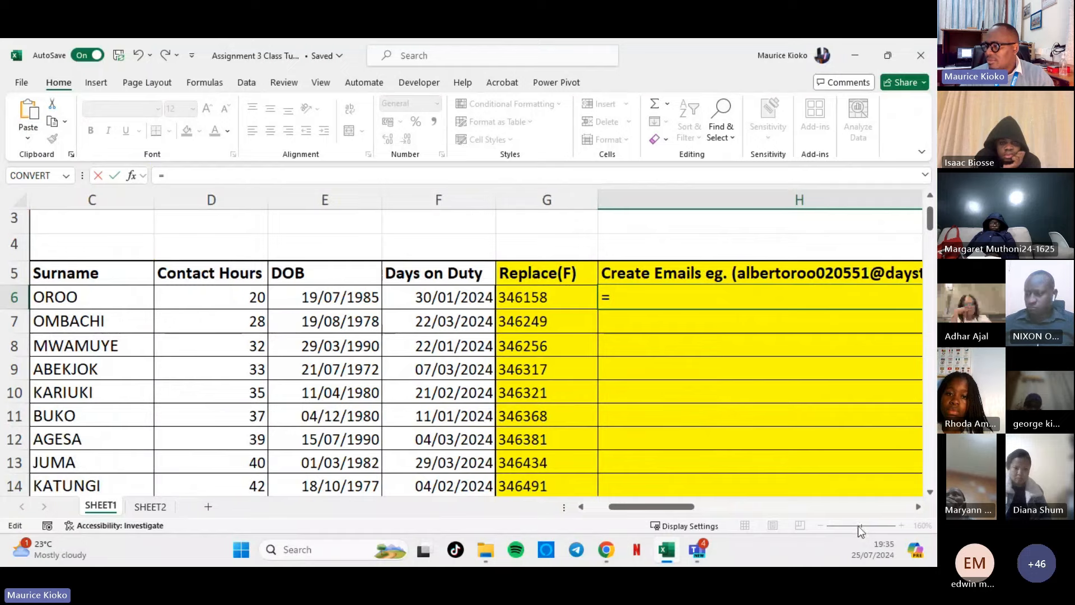
click(739, 422)
key(Escape)
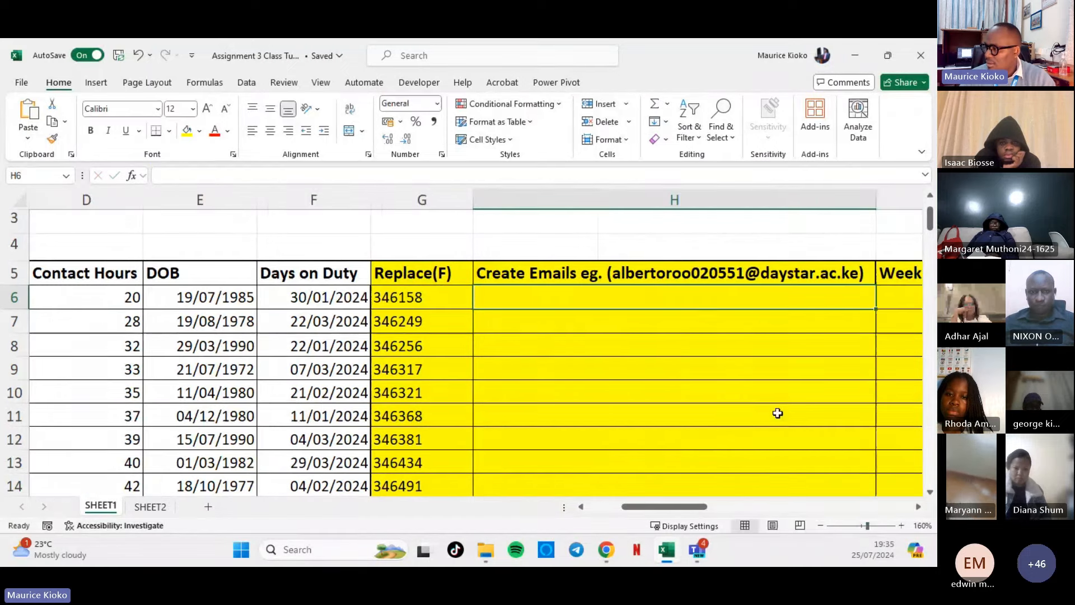
Enter =B6&C6 in H6 to join the first name and surname of the first student.
click(863, 526)
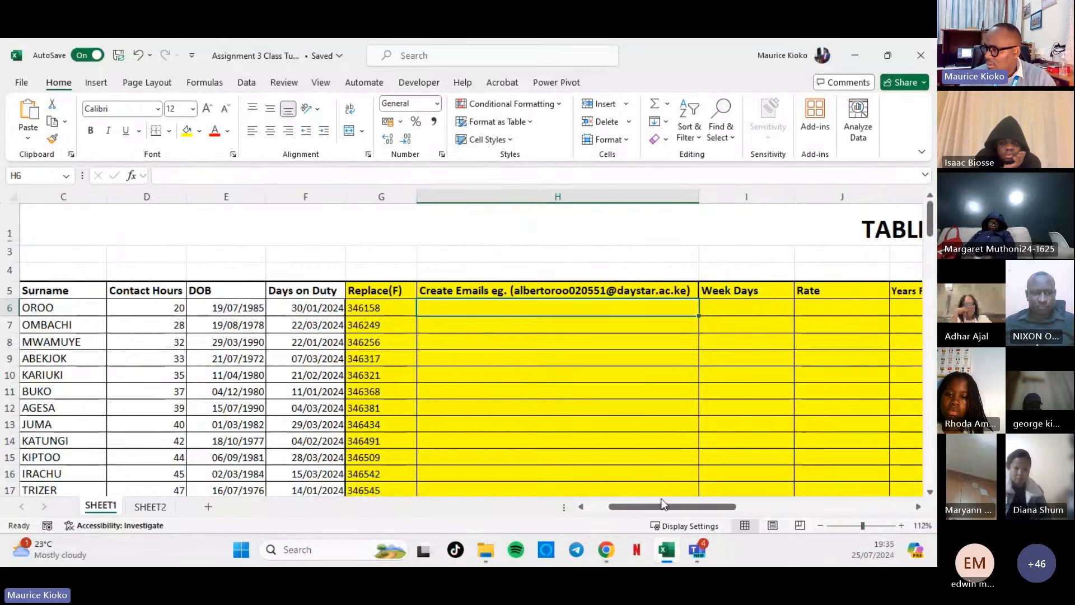
drag(663, 506, 640, 506)
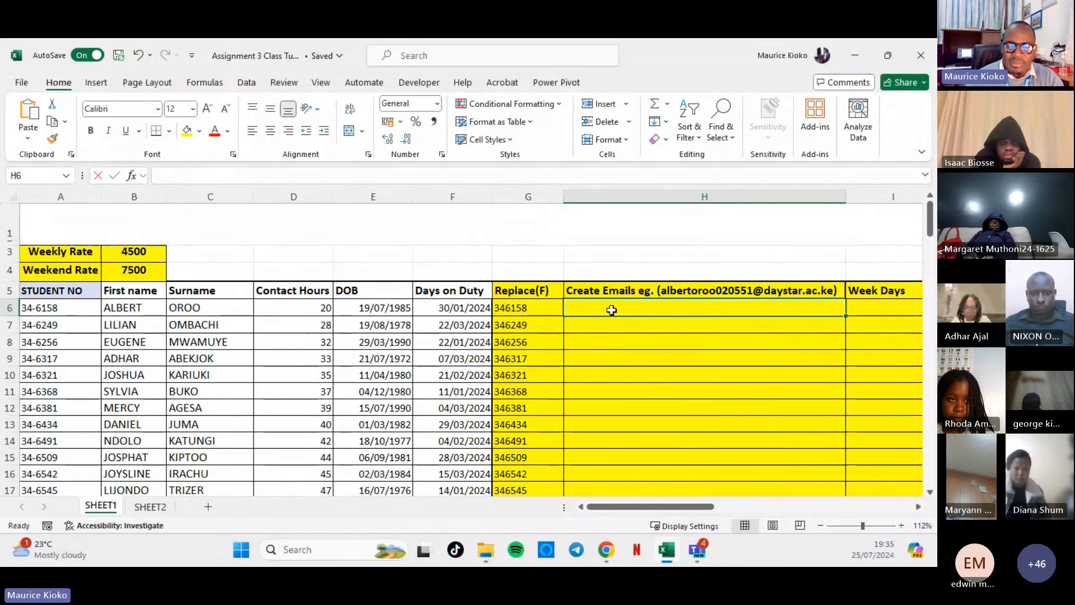
text(=)
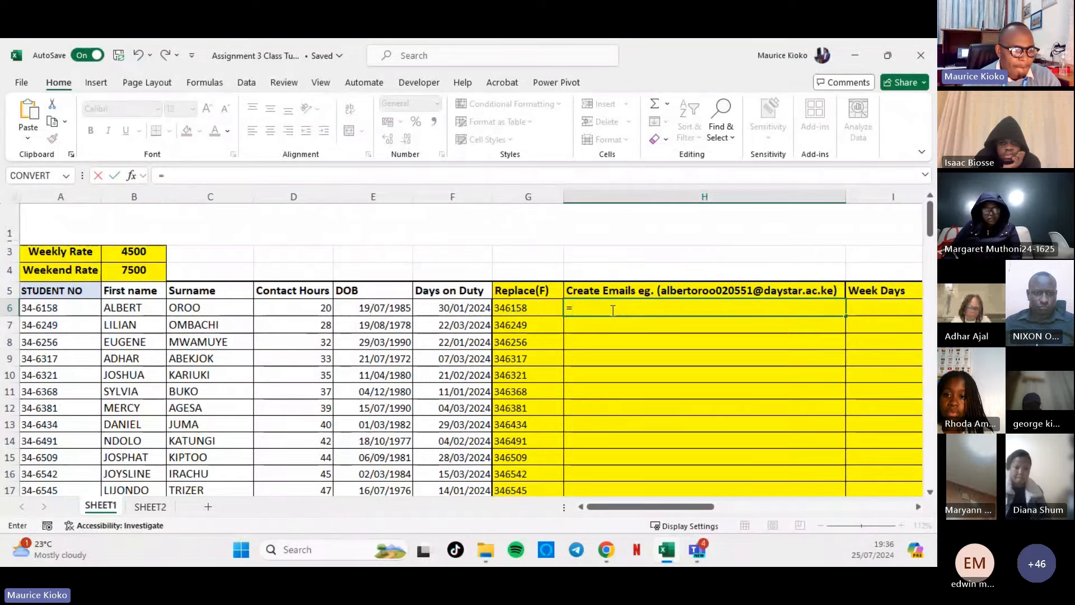
text(B6)
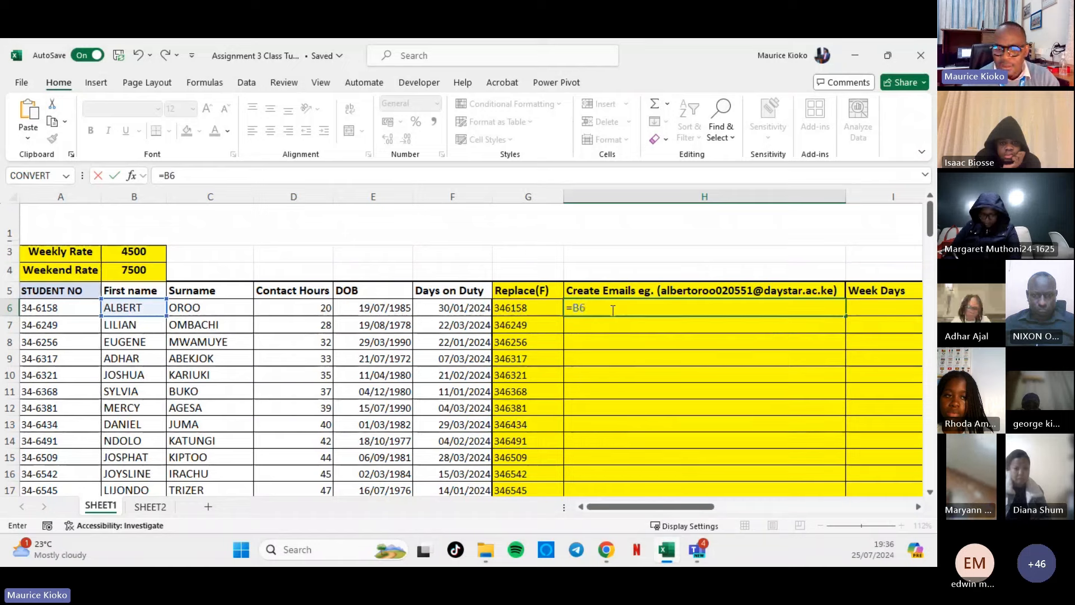
text(&)
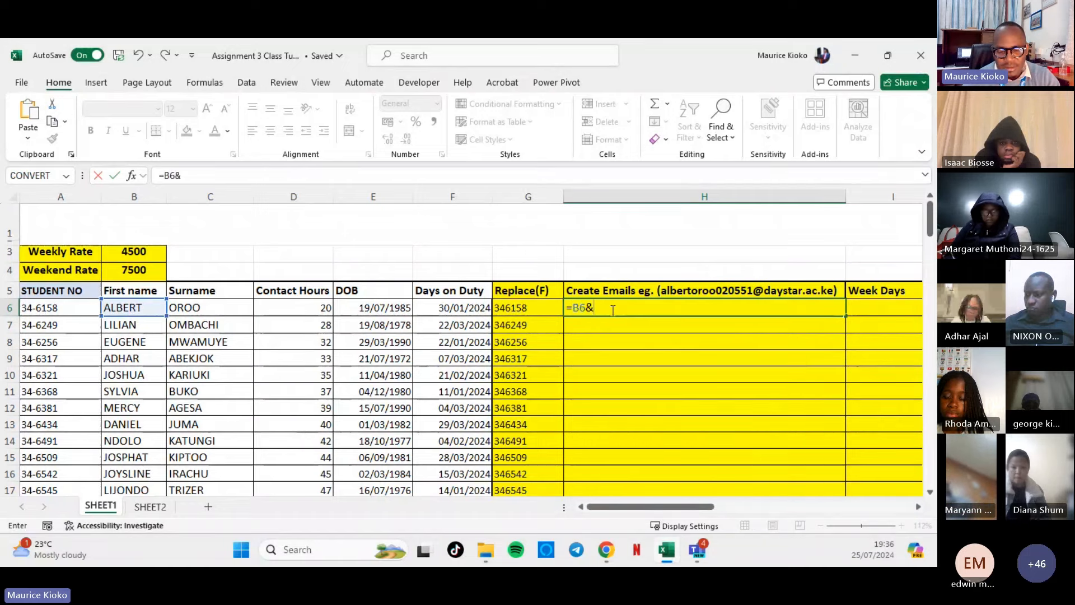
text(C6)
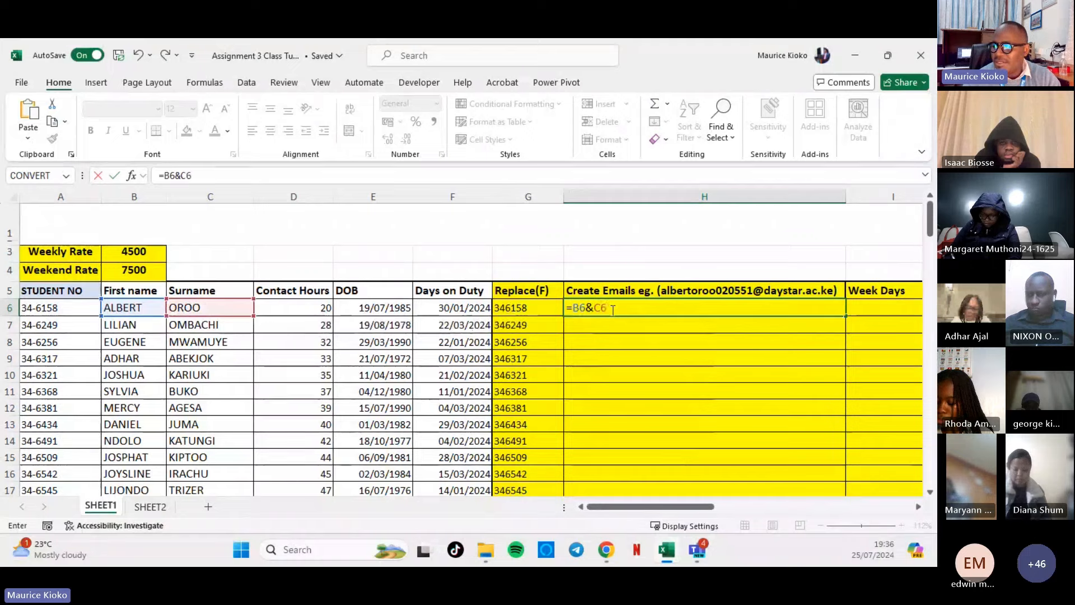
key(Return)
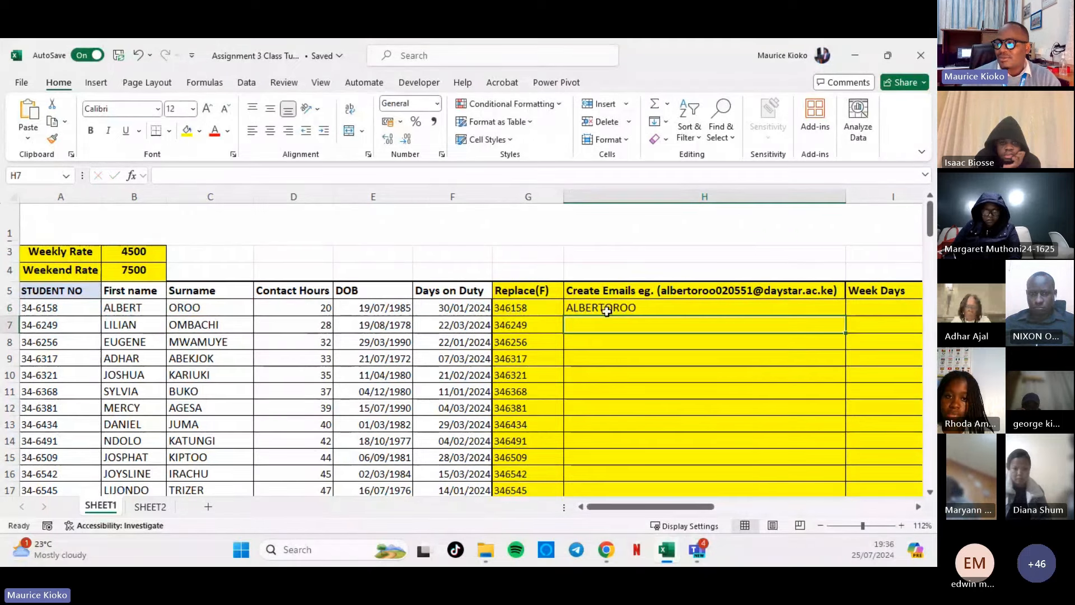
Wrap the name join in H6 in the LOWER function so the formula reads =LOWER(B6&C6).
click(622, 308)
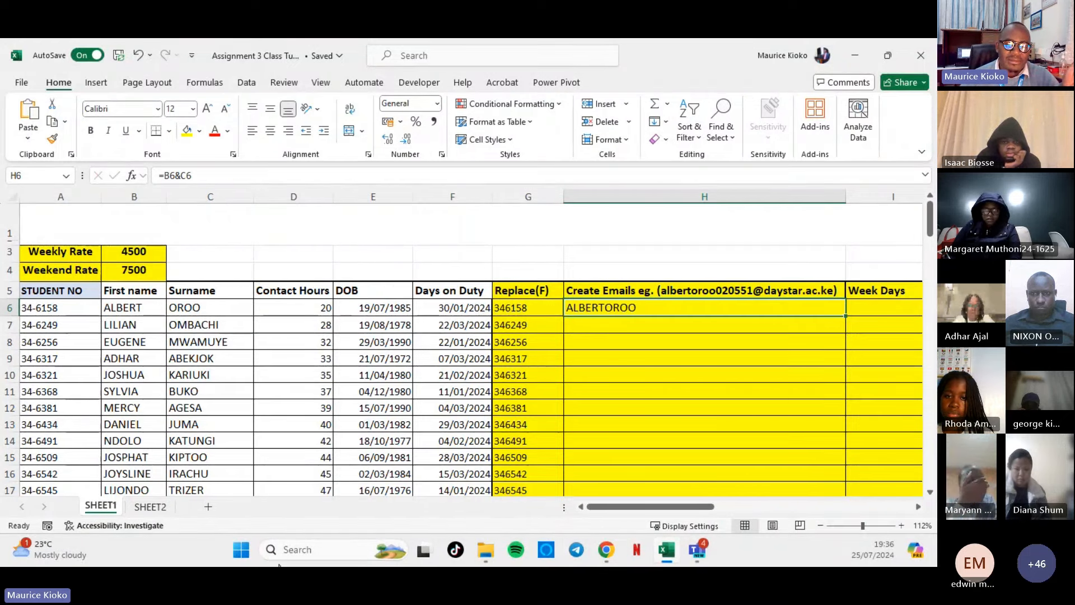
double_click(621, 309)
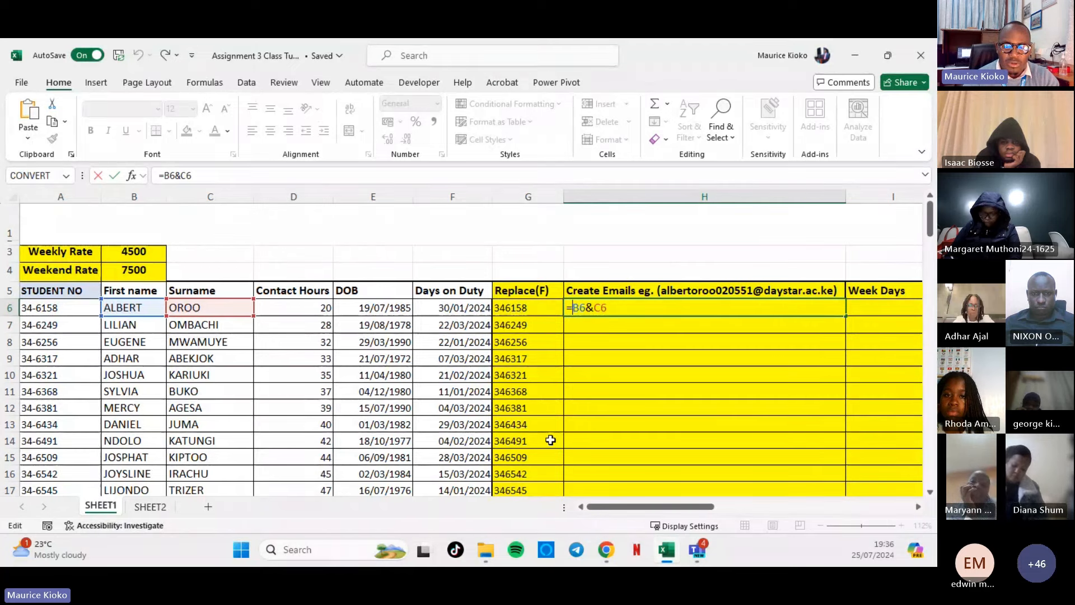
text(lower()
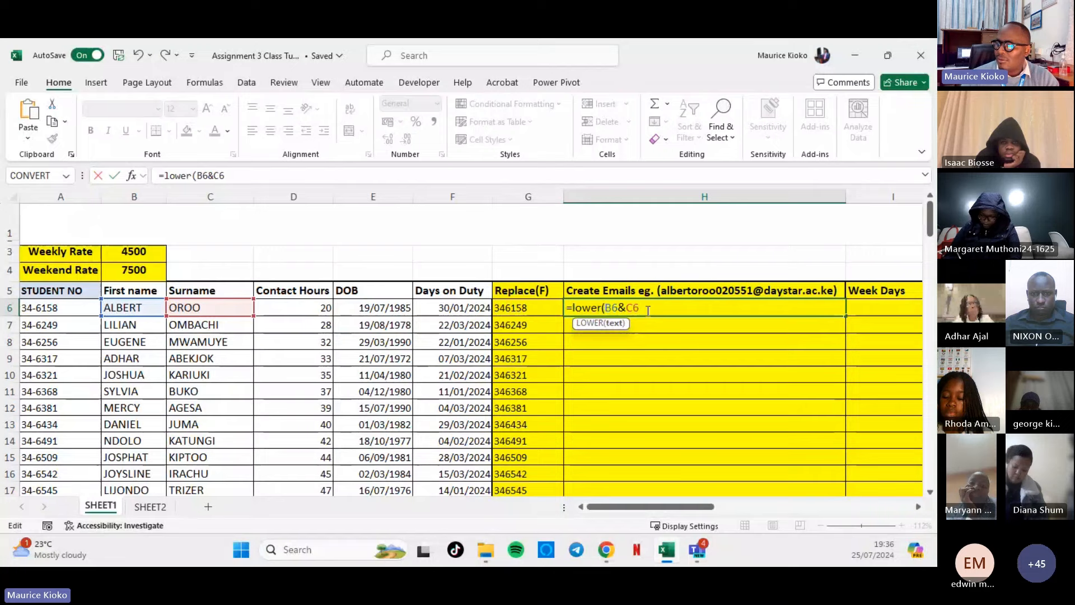
text())
key(Return)
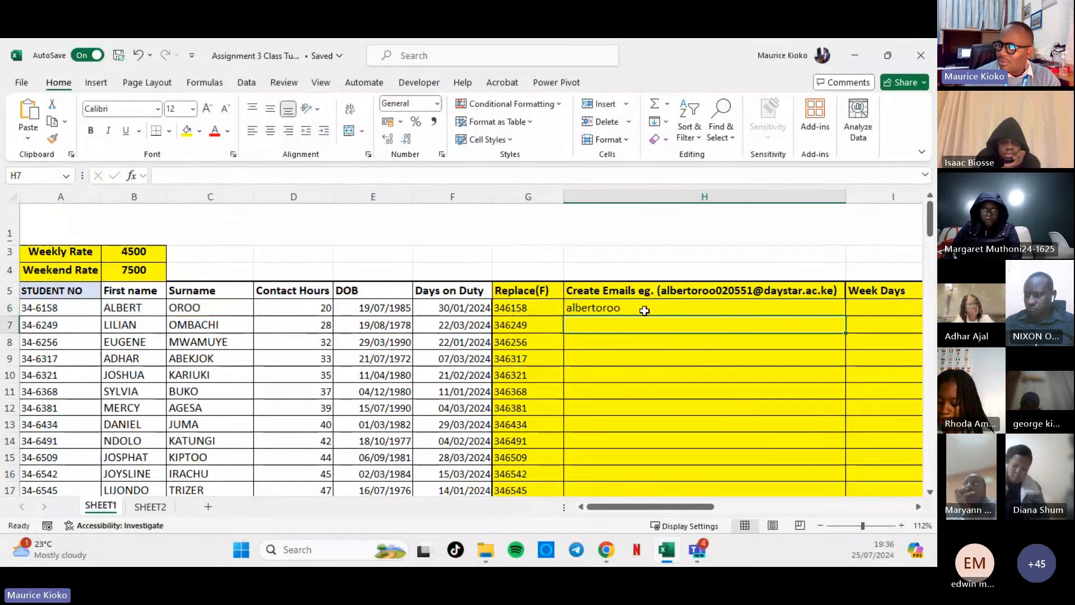
double_click(585, 309)
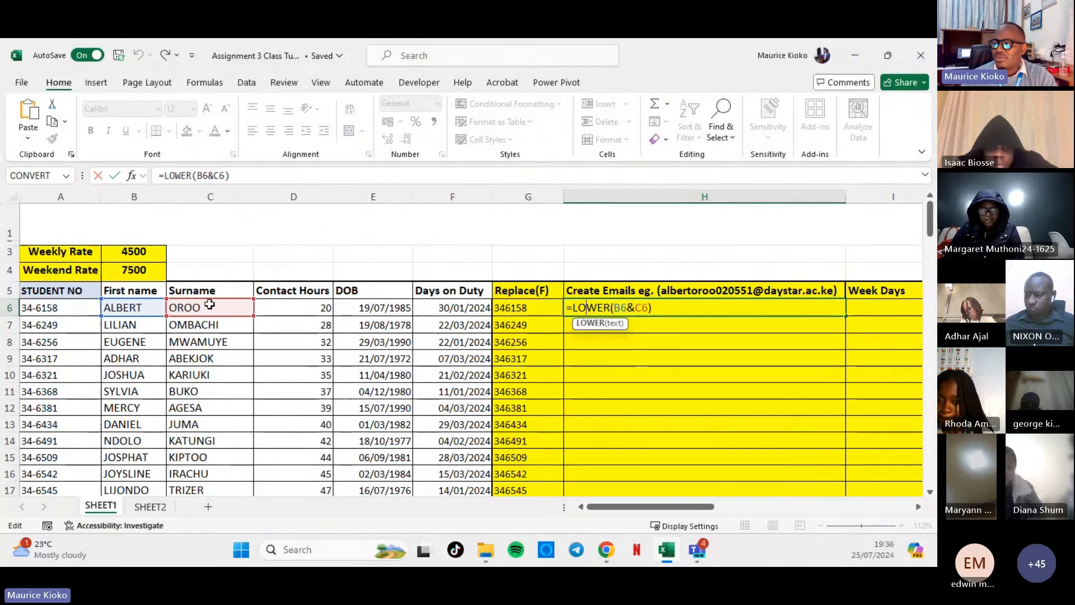
key(Return)
Extend the H6 formula with an ampersand followed by the REPLACE function after LOWER(B6&C6).
double_click(647, 308)
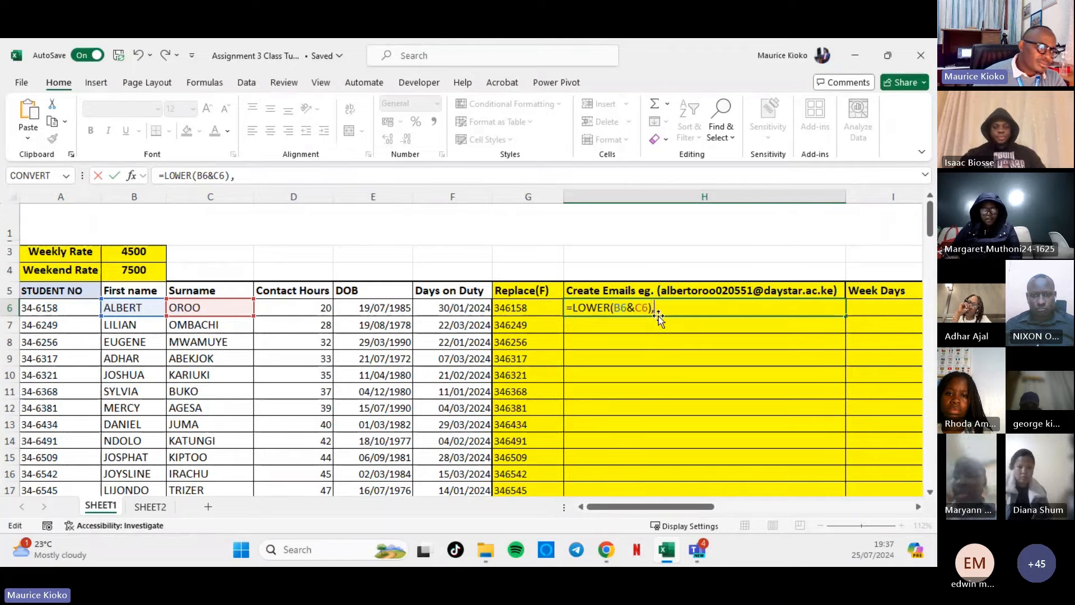
text(,)
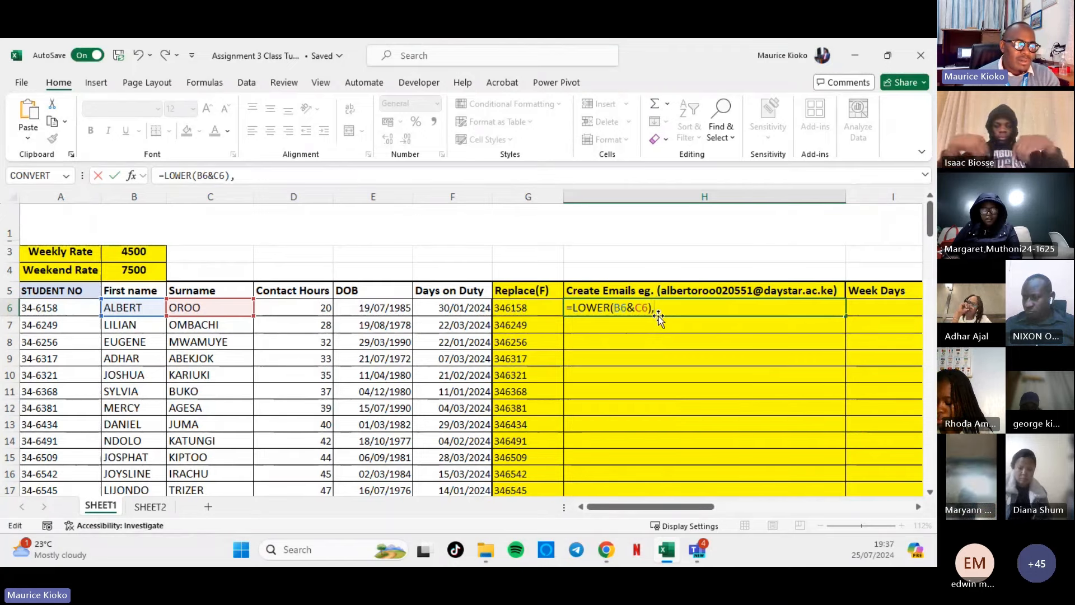
text(&)
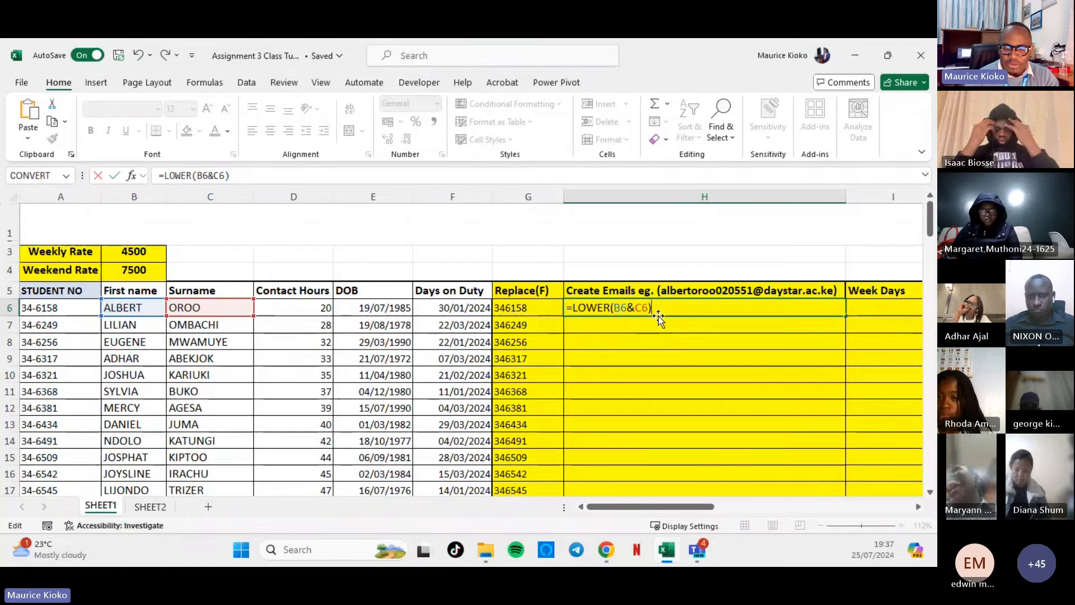
text(&)
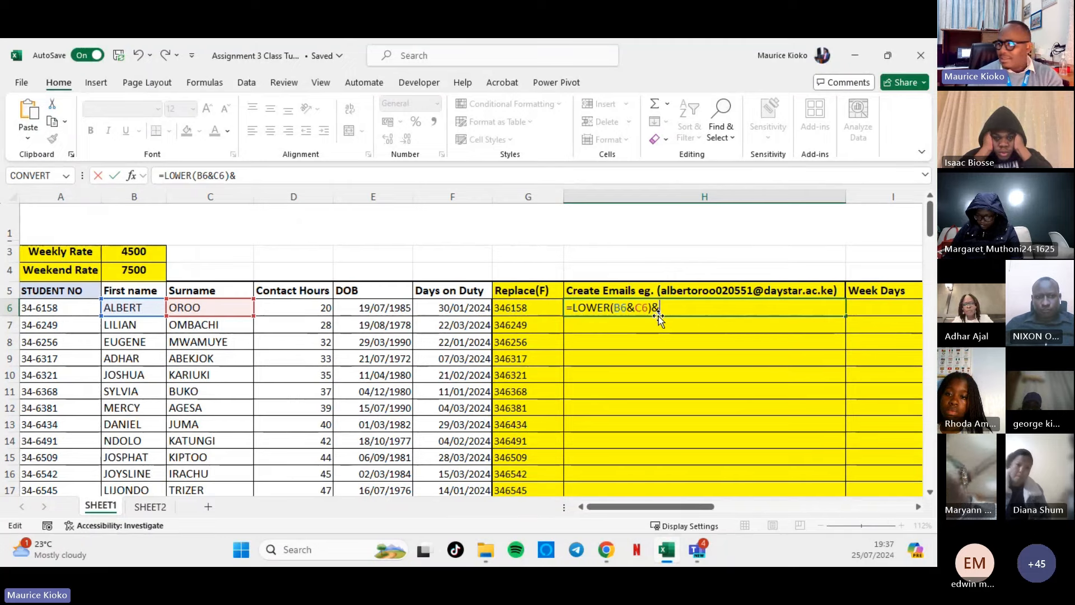
text(RP)
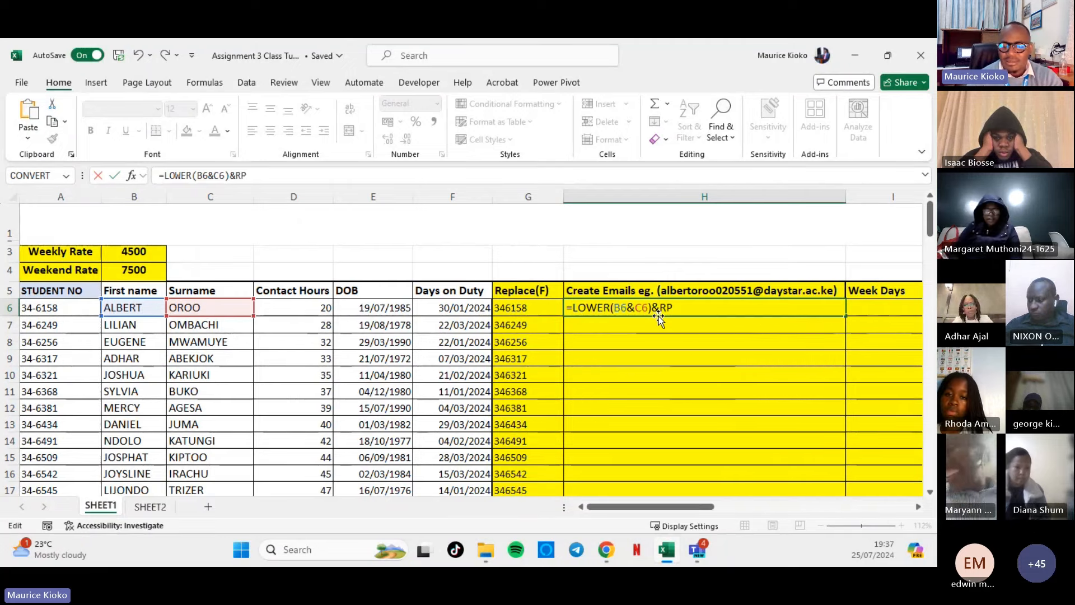
key(BackSpace)
key(BackSpace)
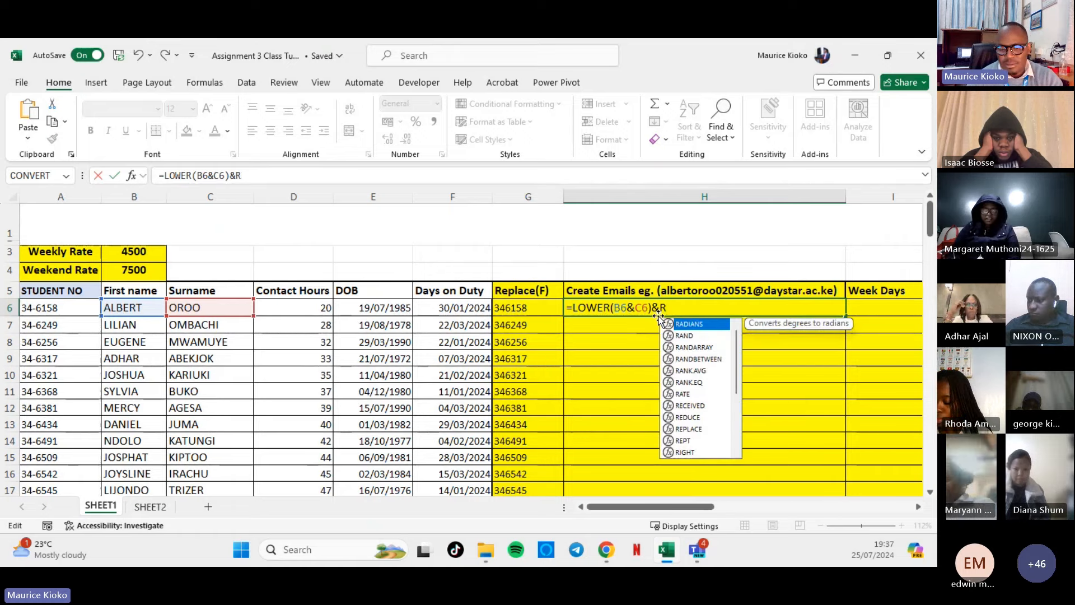
text(EPL)
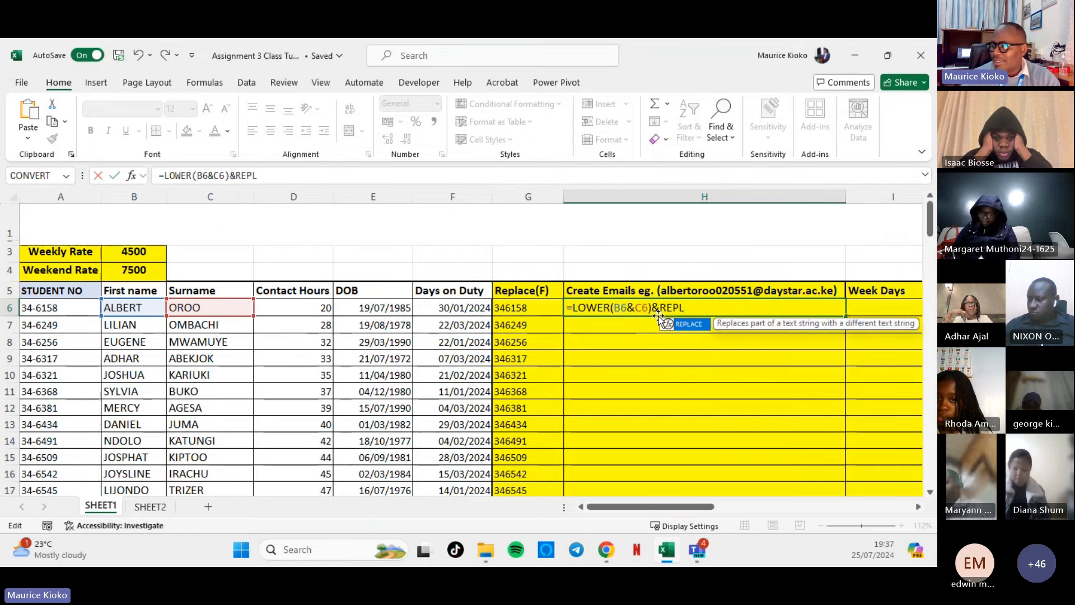
double_click(698, 324)
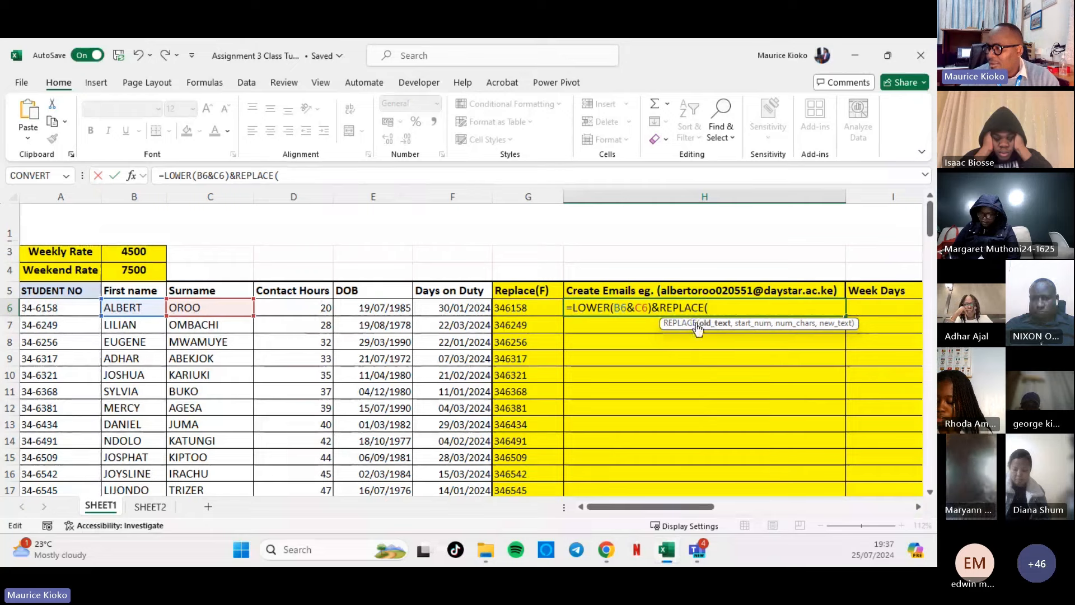
Complete the REPLACE part of the H6 formula with the arguments A6,3,1,"" and enter the formula.
text(A6)
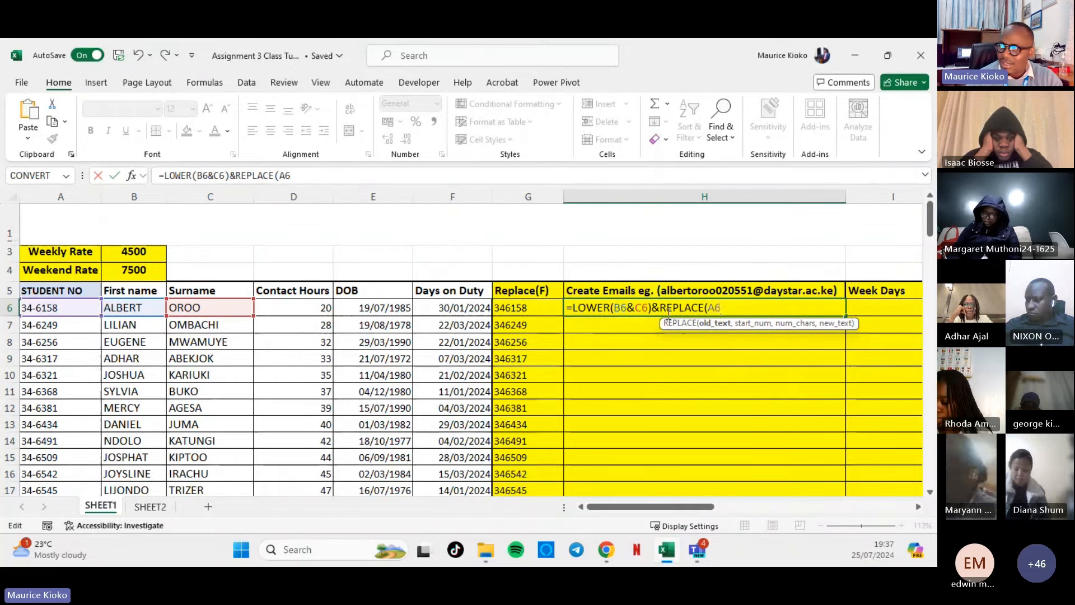
text(,)
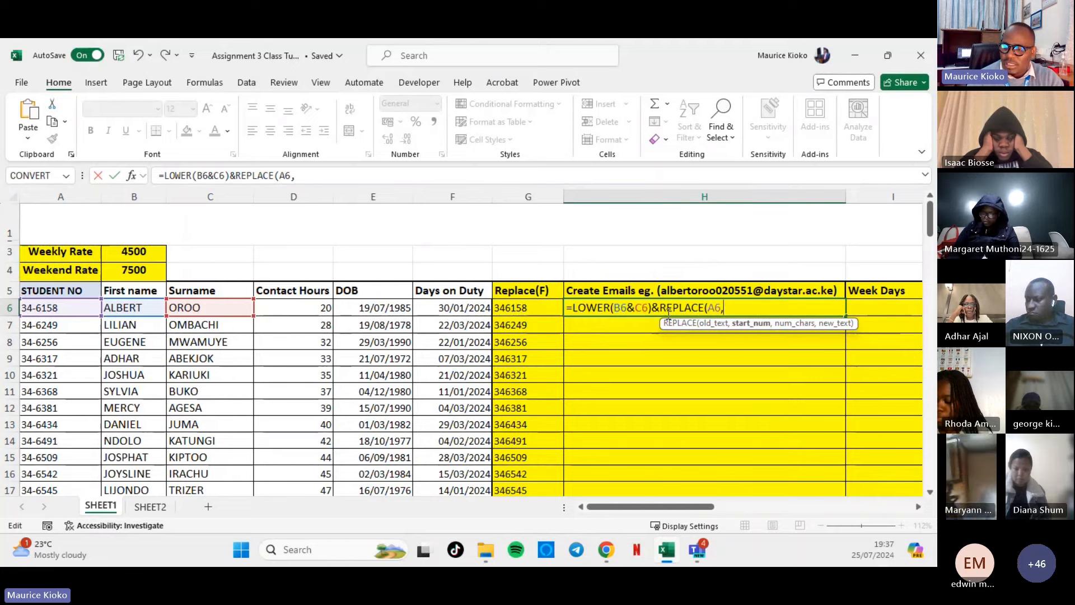
text(3)
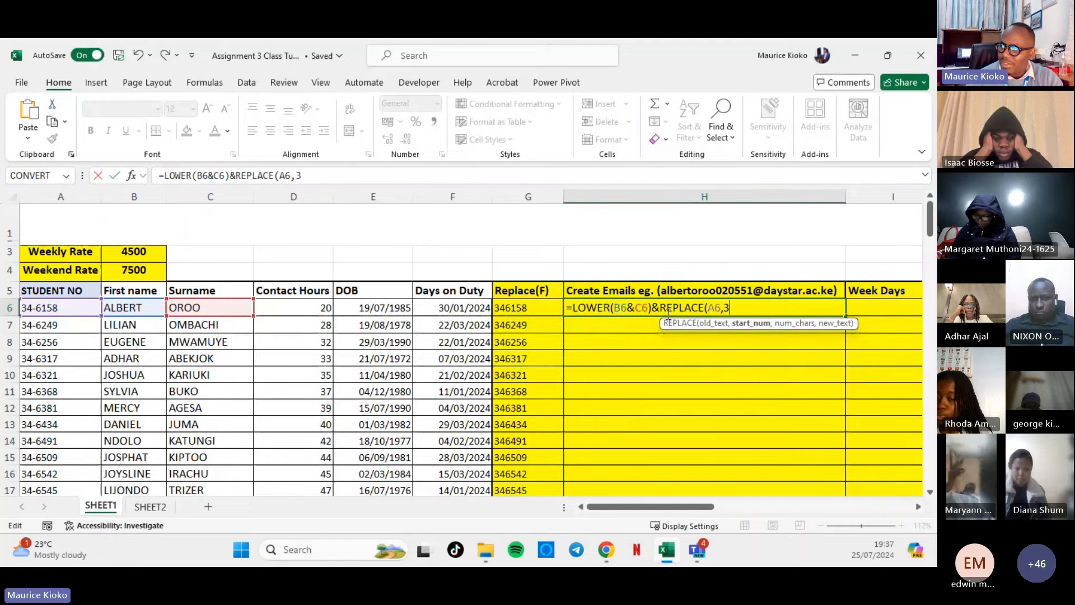
text(,)
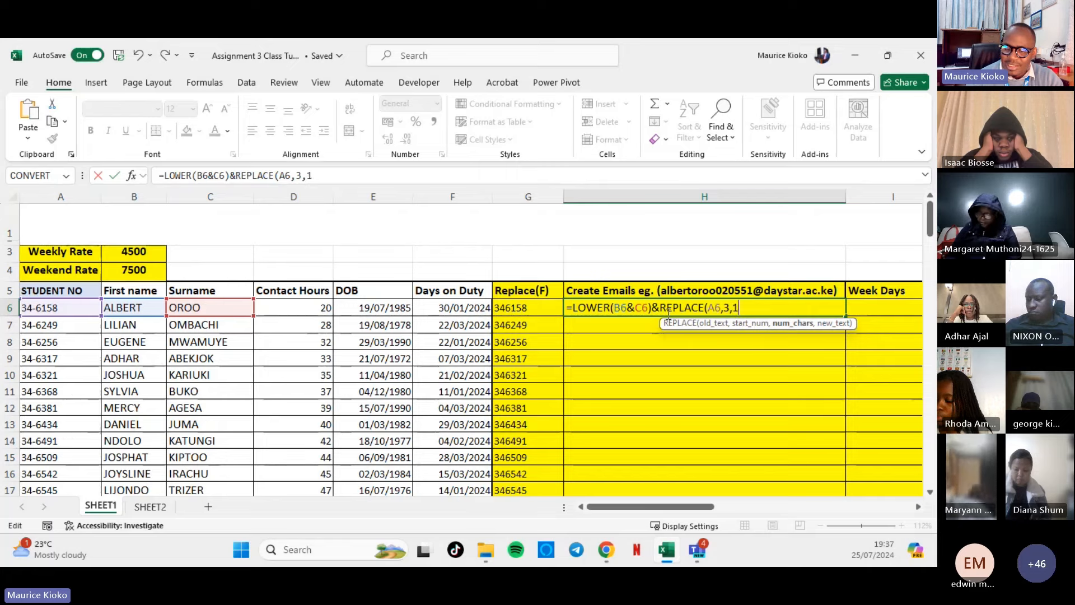
text(1,")
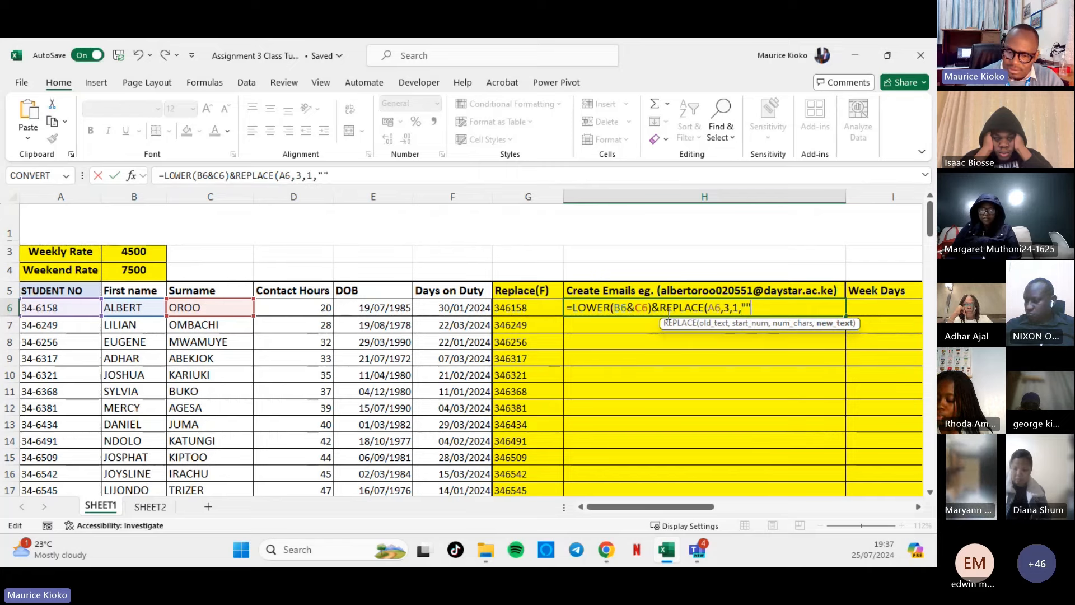
text("))
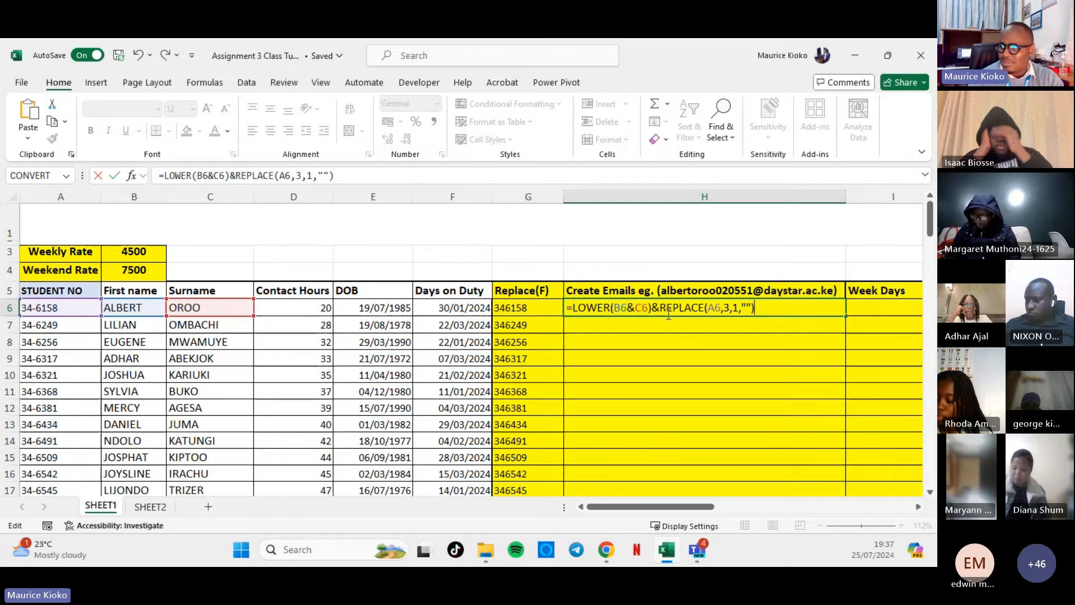
key(Return)
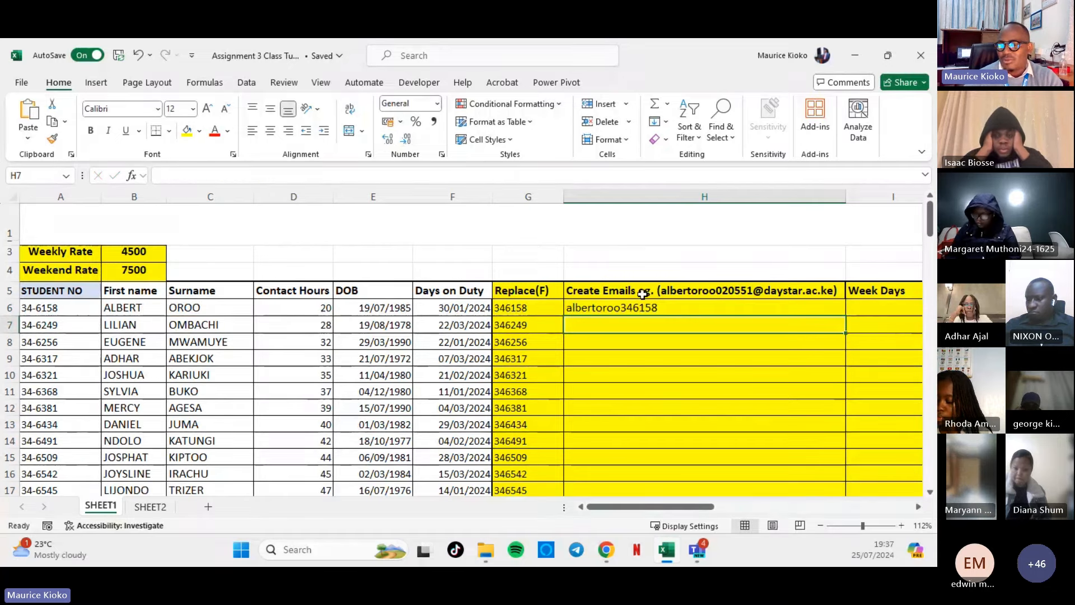
click(649, 308)
double_click(649, 308)
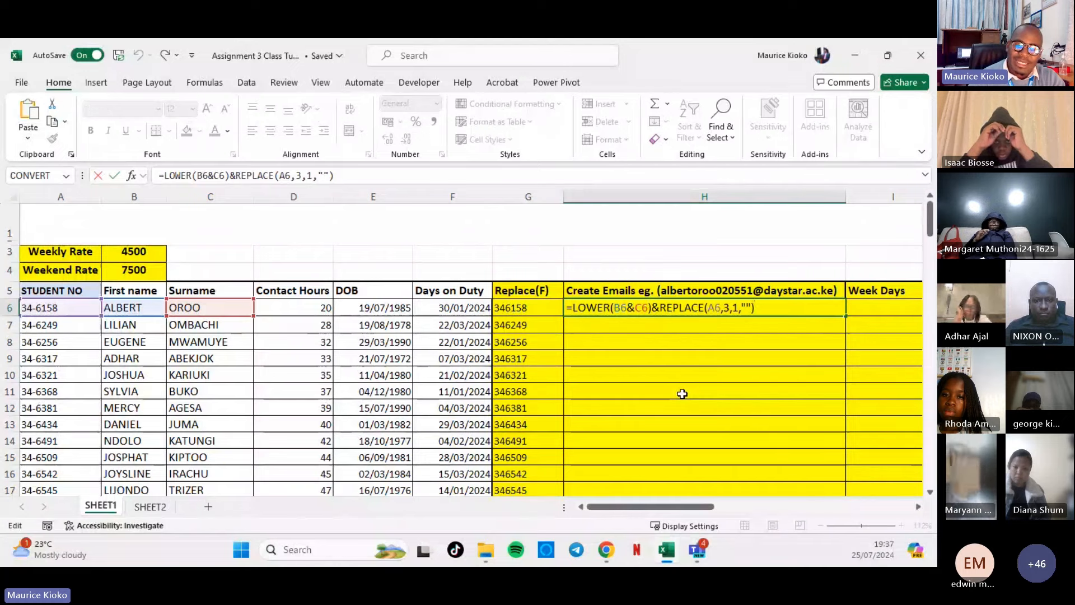
text(&)
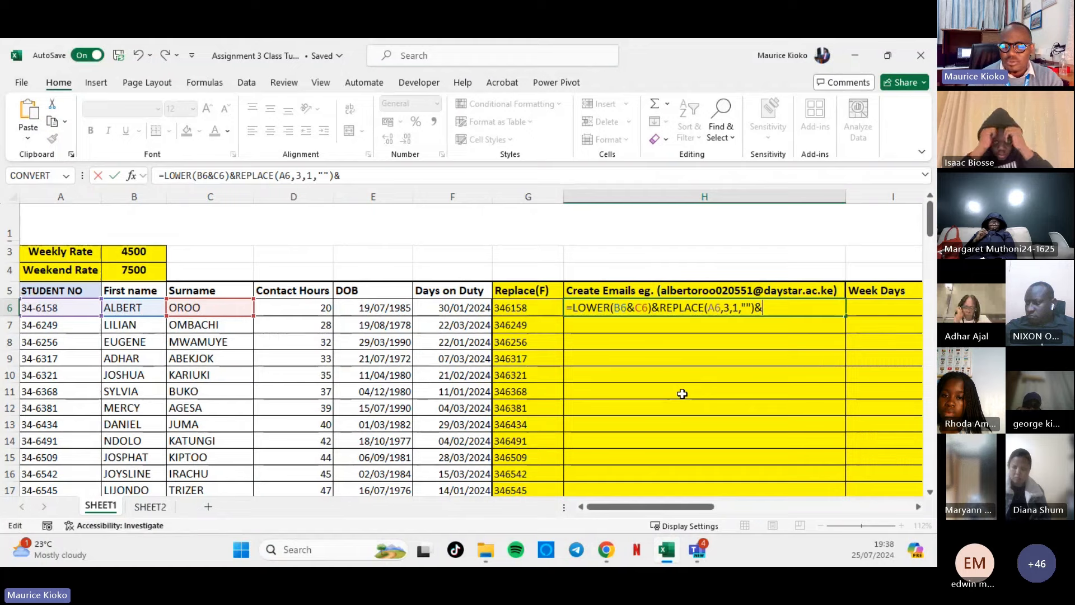
text("A)
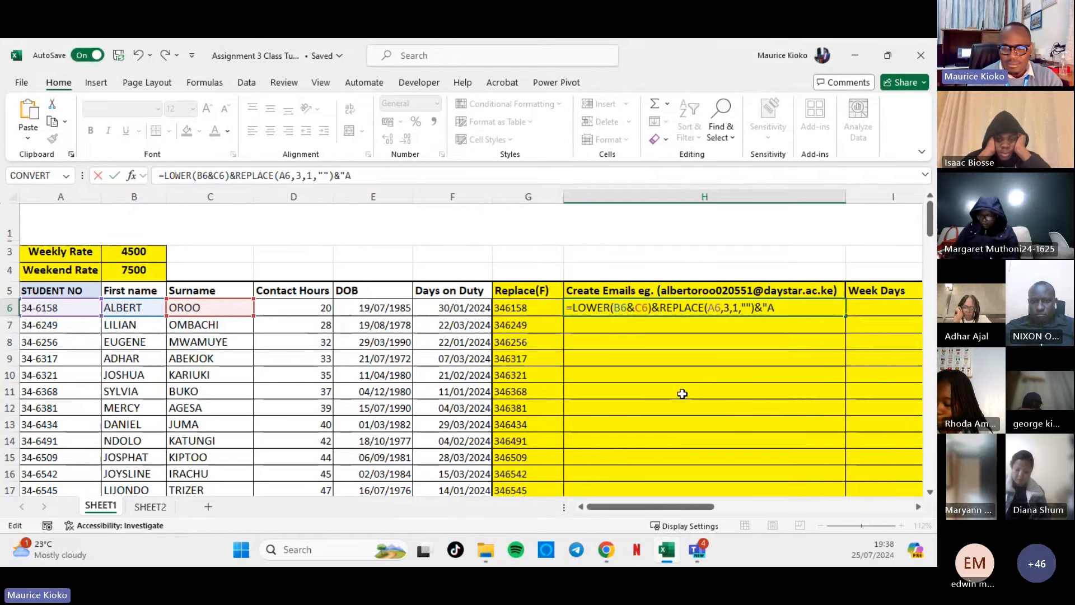
key(BackSpace)
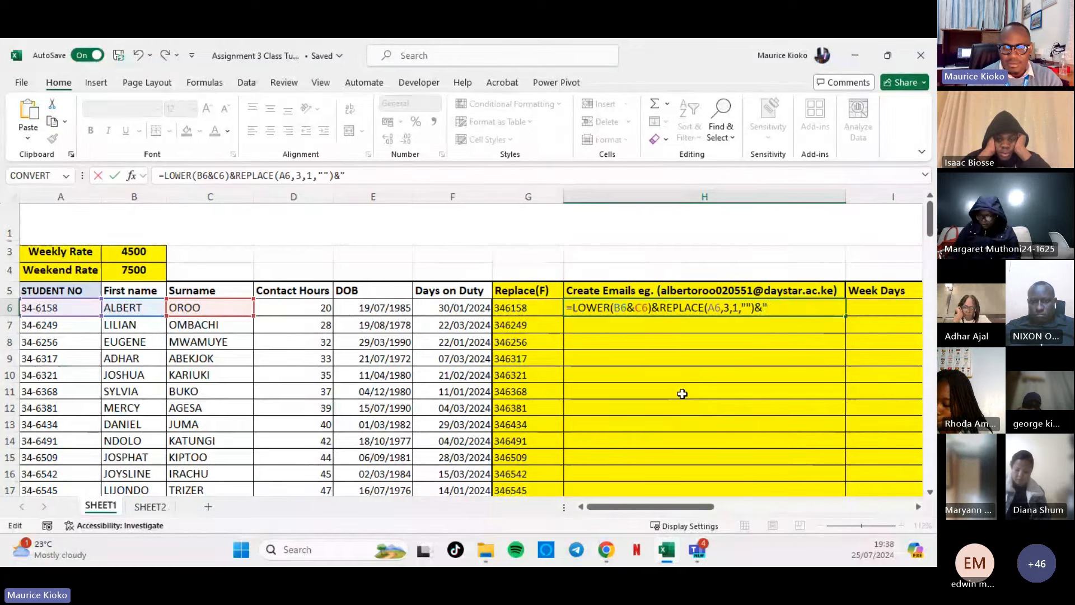
text(@daystar)
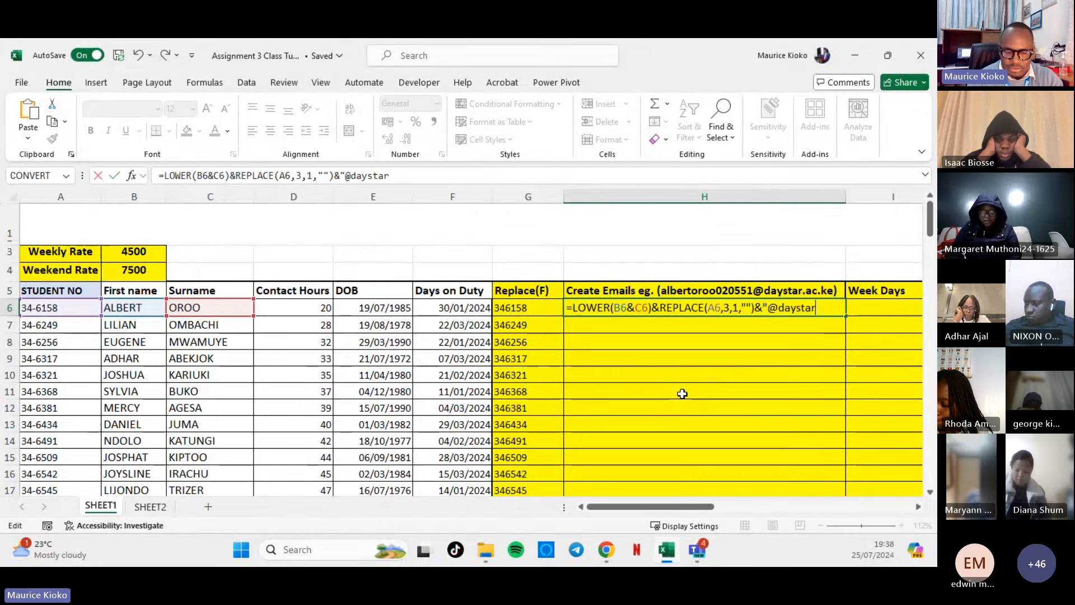
text(.ac.ke")
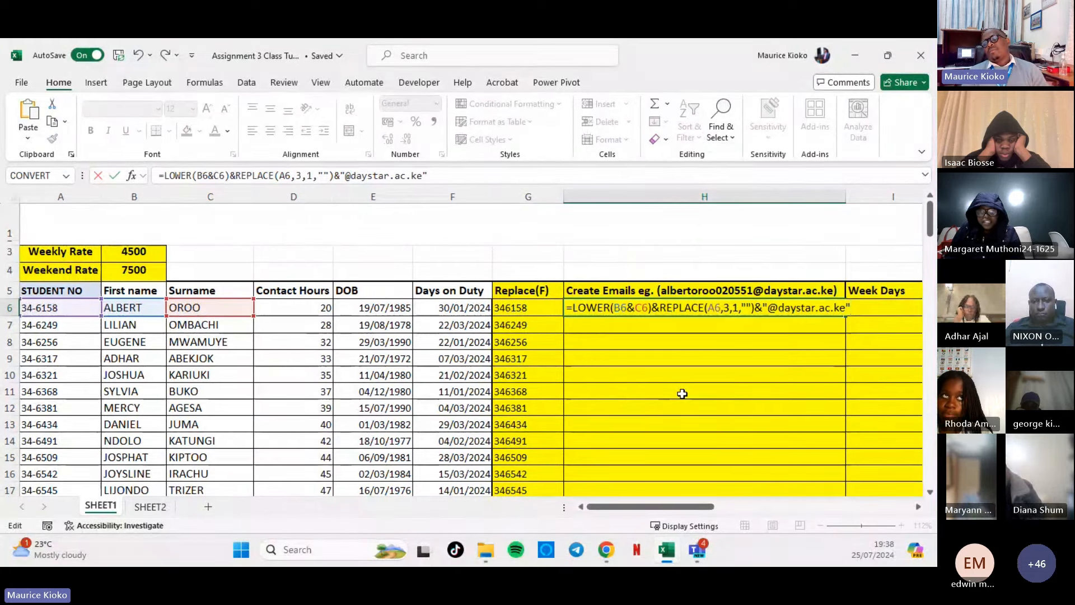
key(Return)
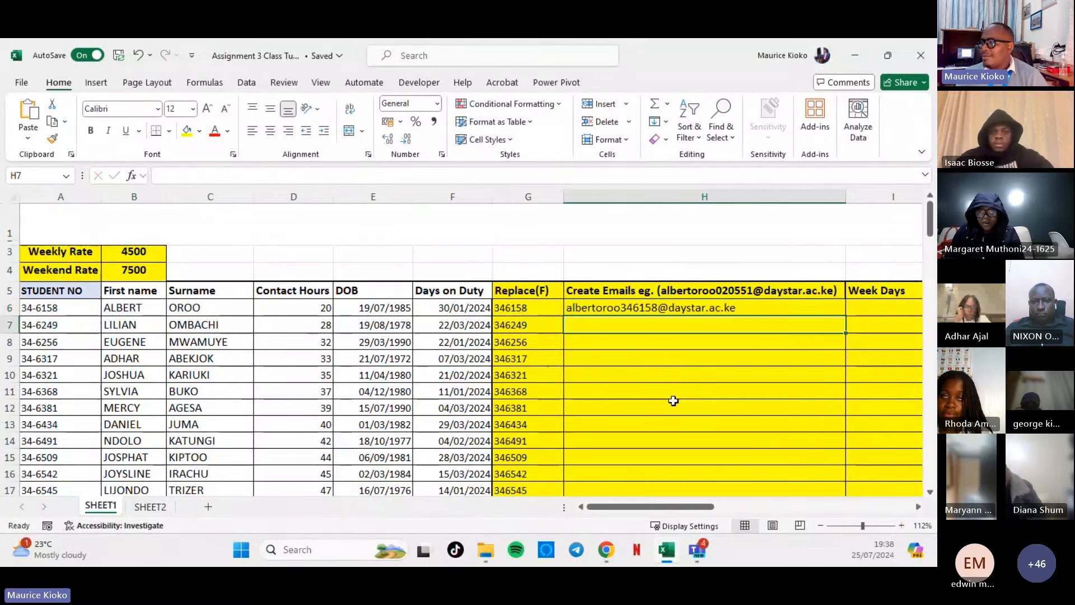
double_click(752, 307)
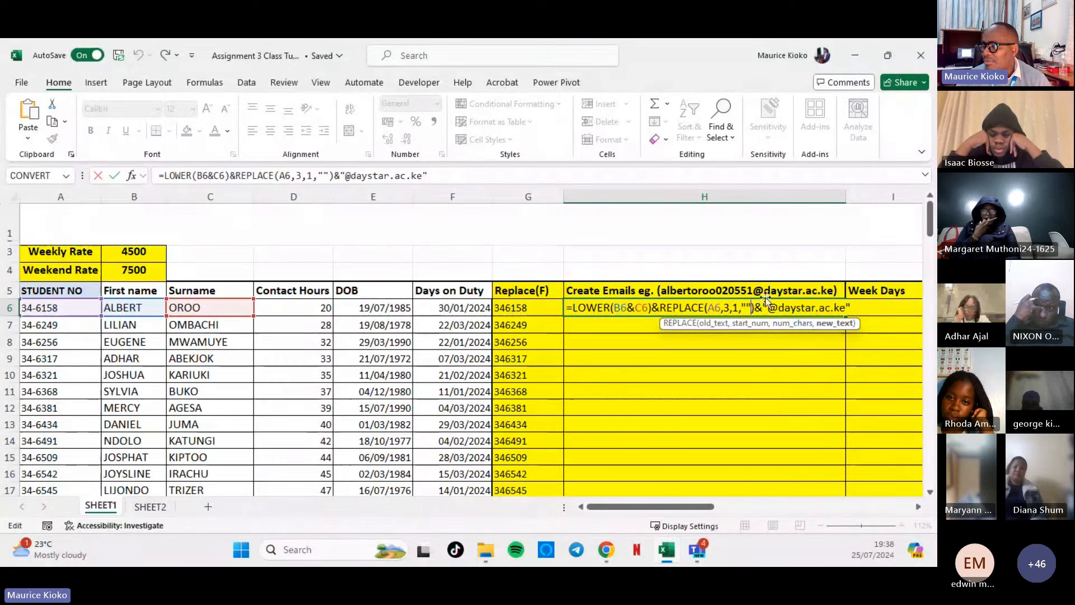
click(731, 308)
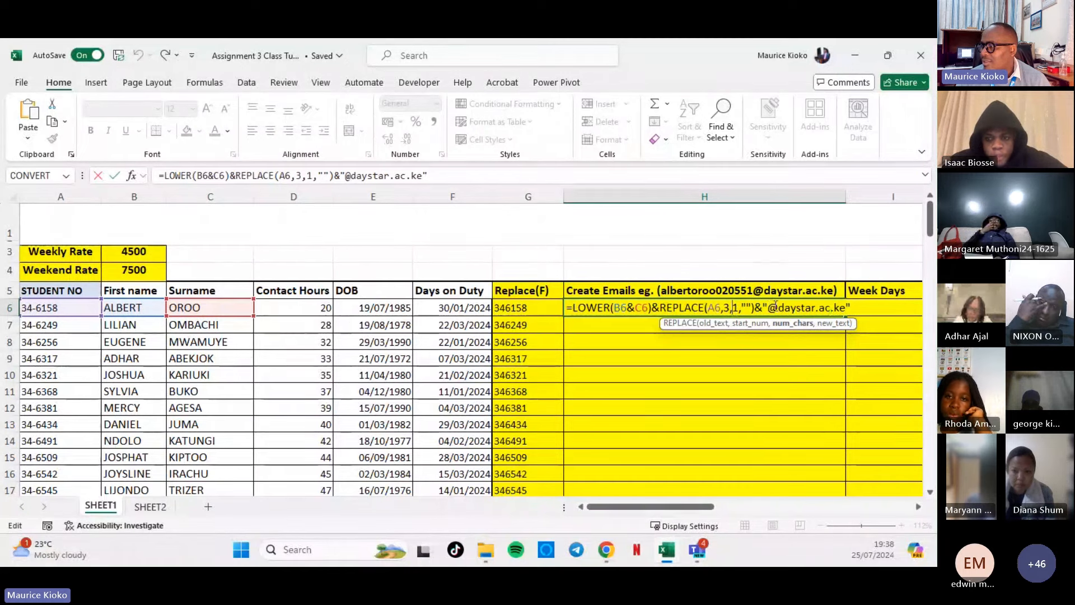
click(767, 308)
key(BackSpace)
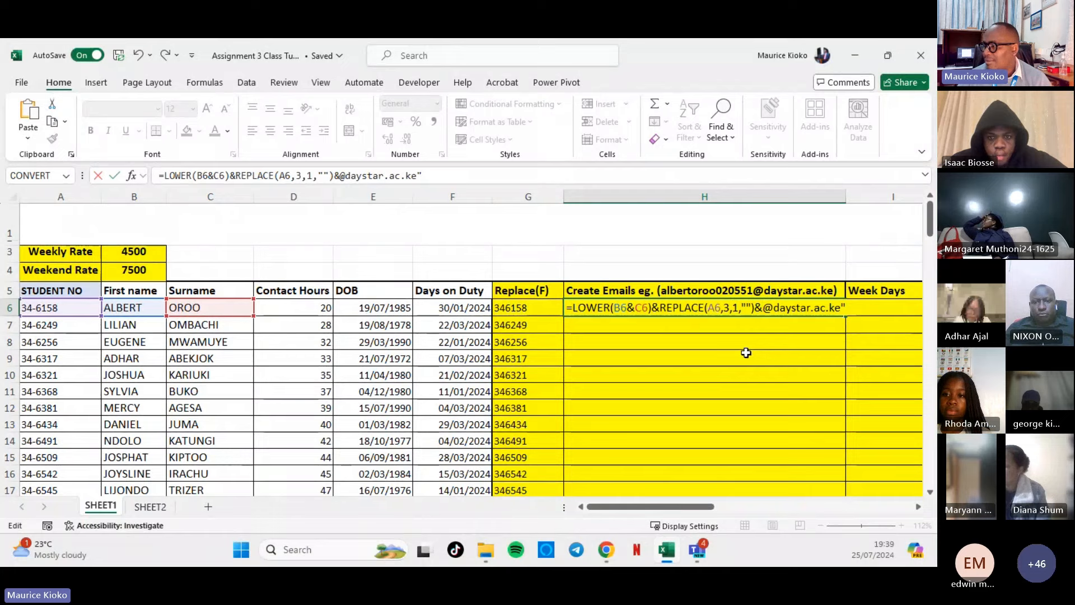
key(Return)
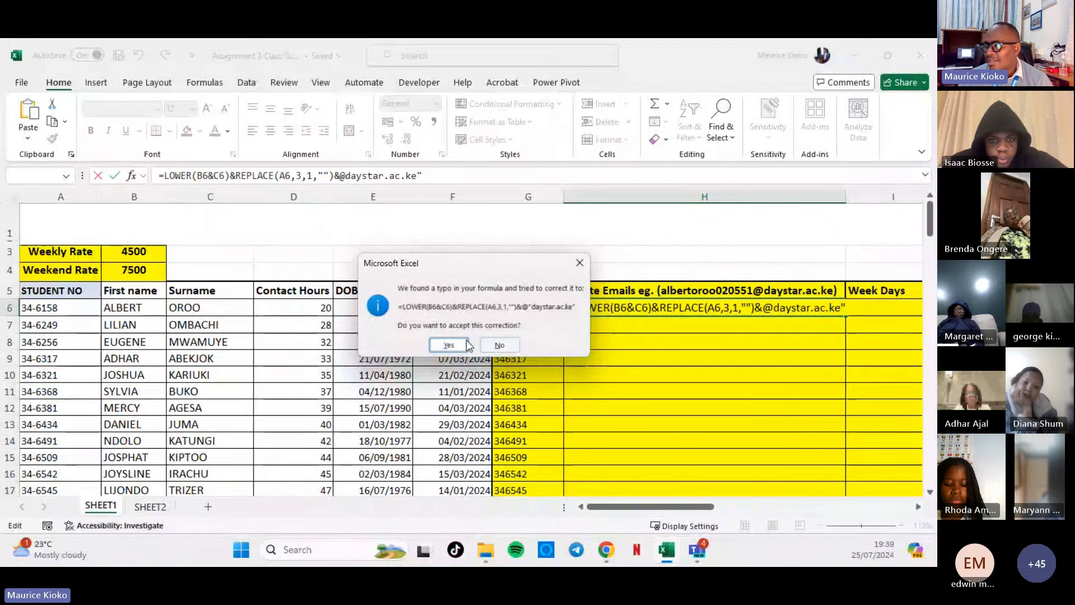
click(449, 345)
Try to enter the H6 formula without the comma before the empty text in REPLACE, and dismiss the error message.
double_click(745, 308)
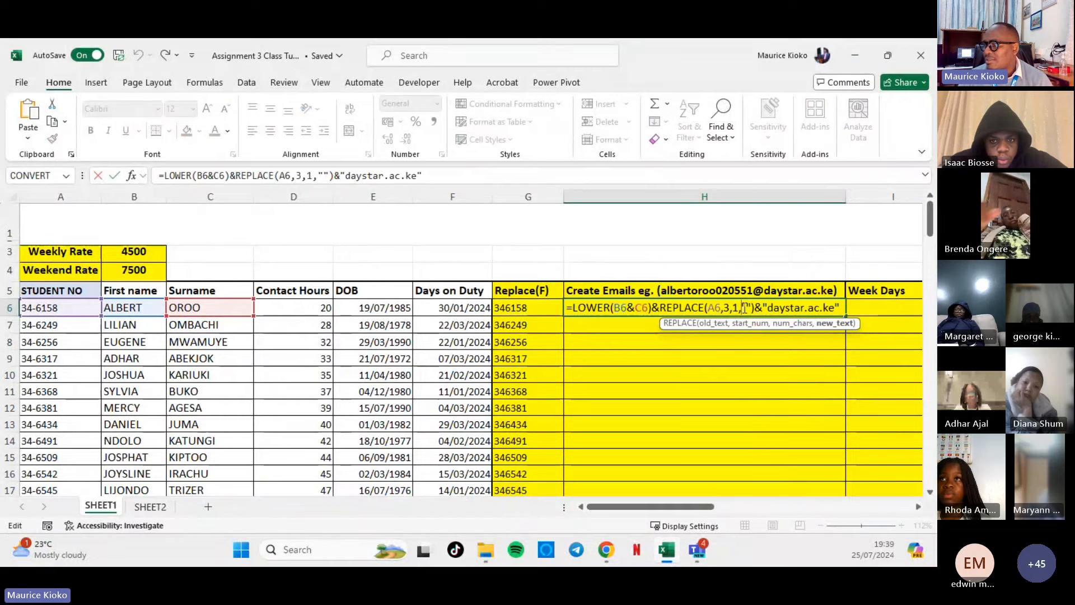
key(BackSpace)
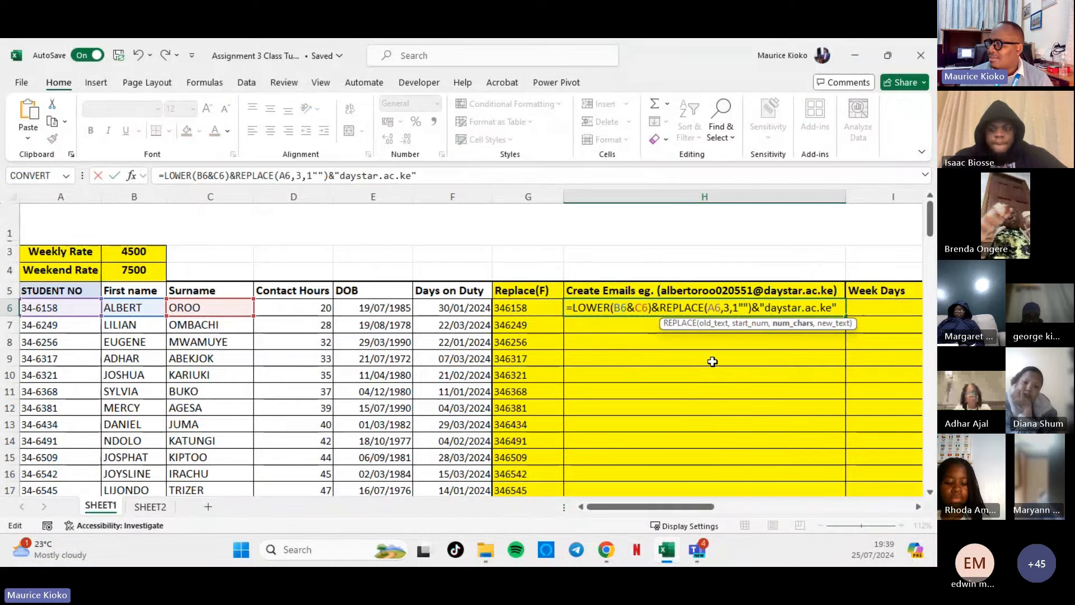
key(Return)
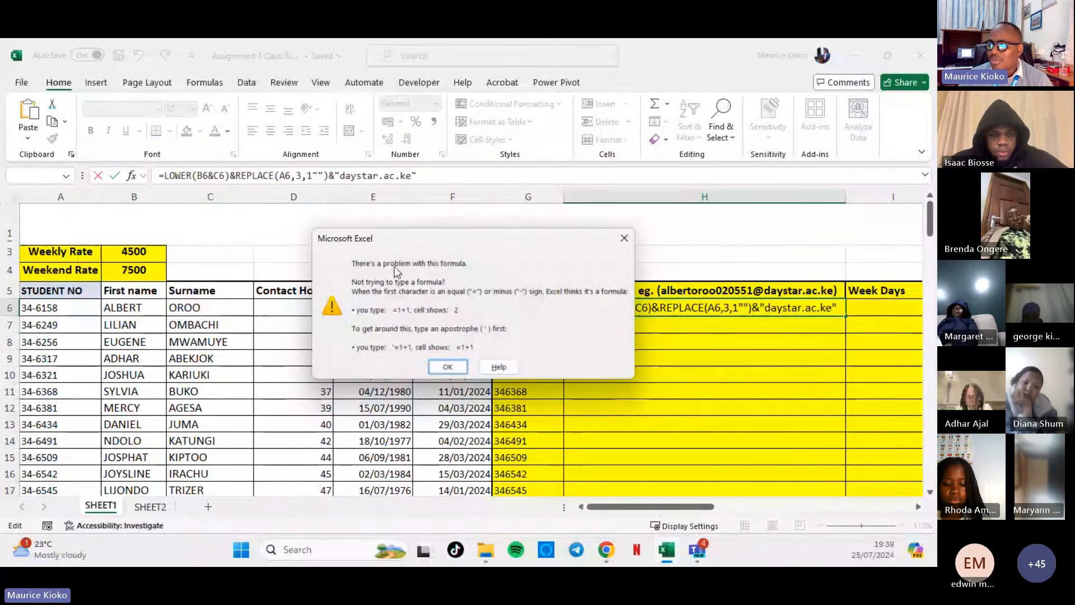
click(456, 365)
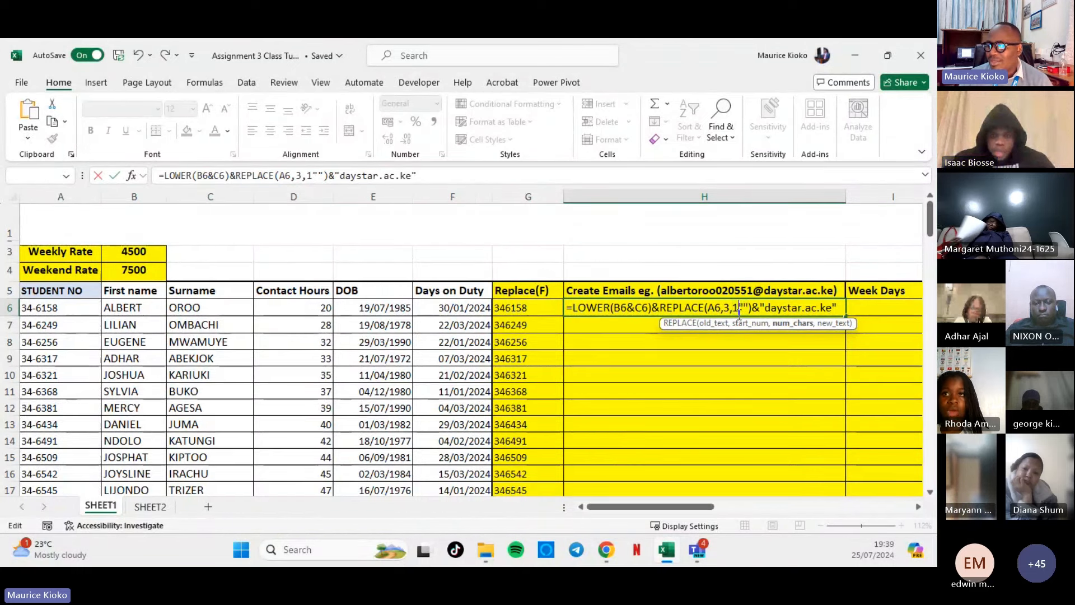
Restore the comma before the empty text in the REPLACE part of the H6 formula and enter it.
text(,)
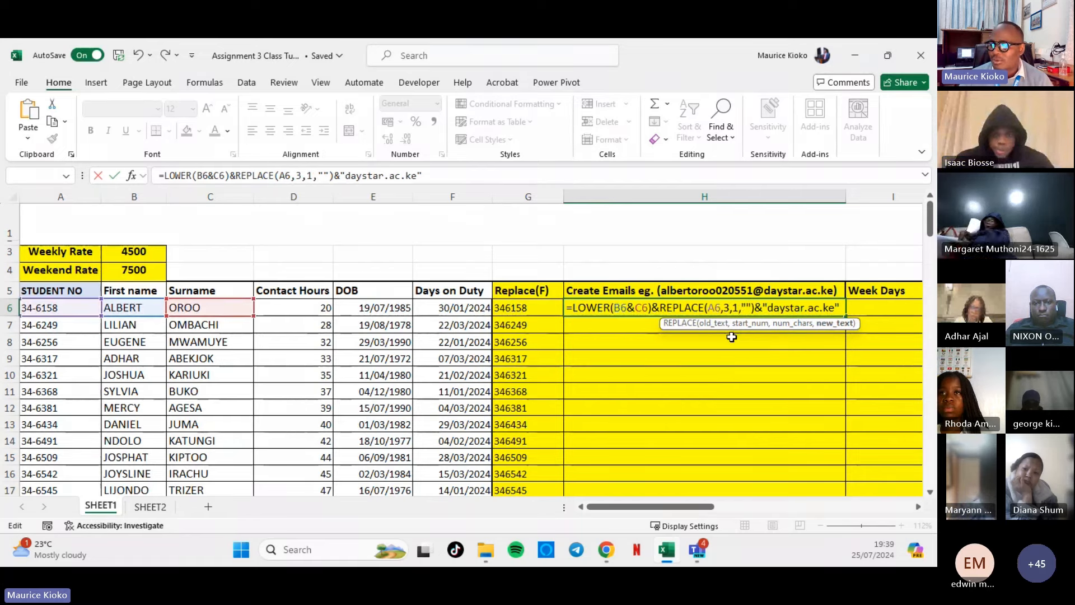
key(Return)
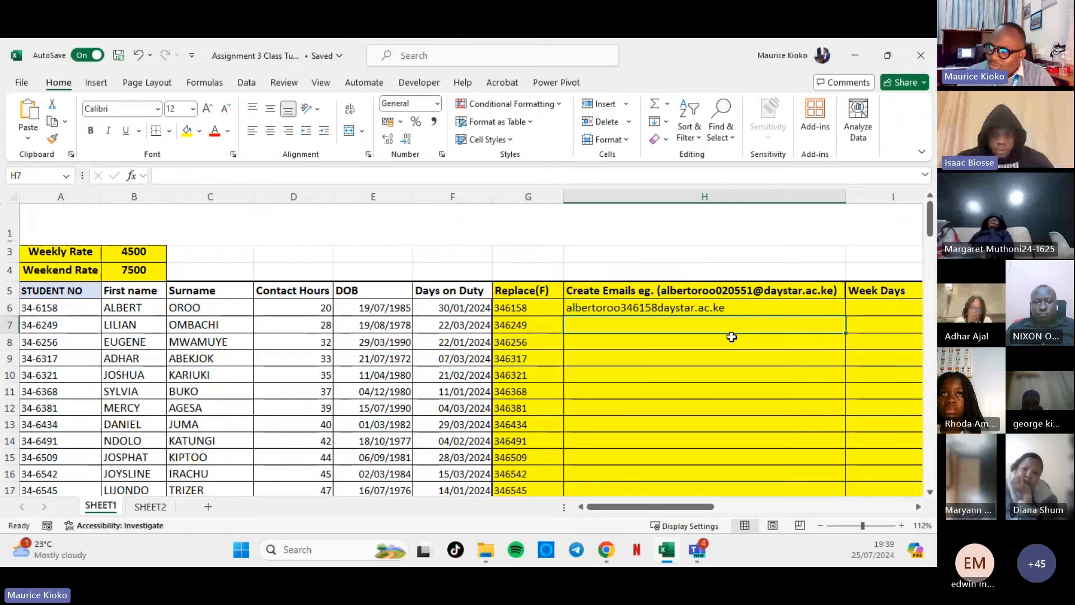
Try once more to enter the H6 formula with no comma between 1 and the empty text, and dismiss the error message.
double_click(751, 307)
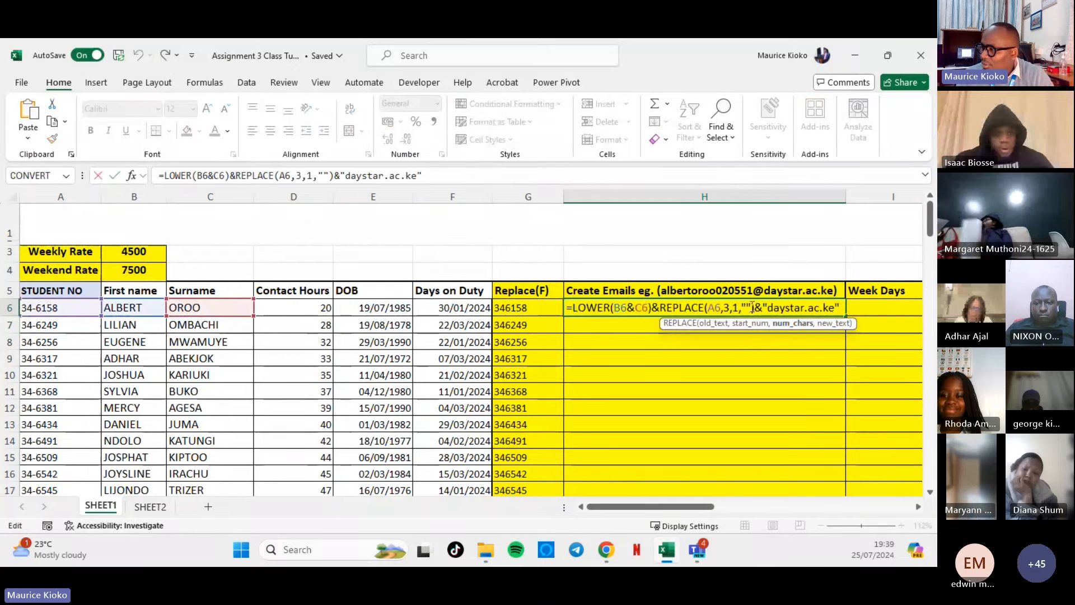
key(BackSpace)
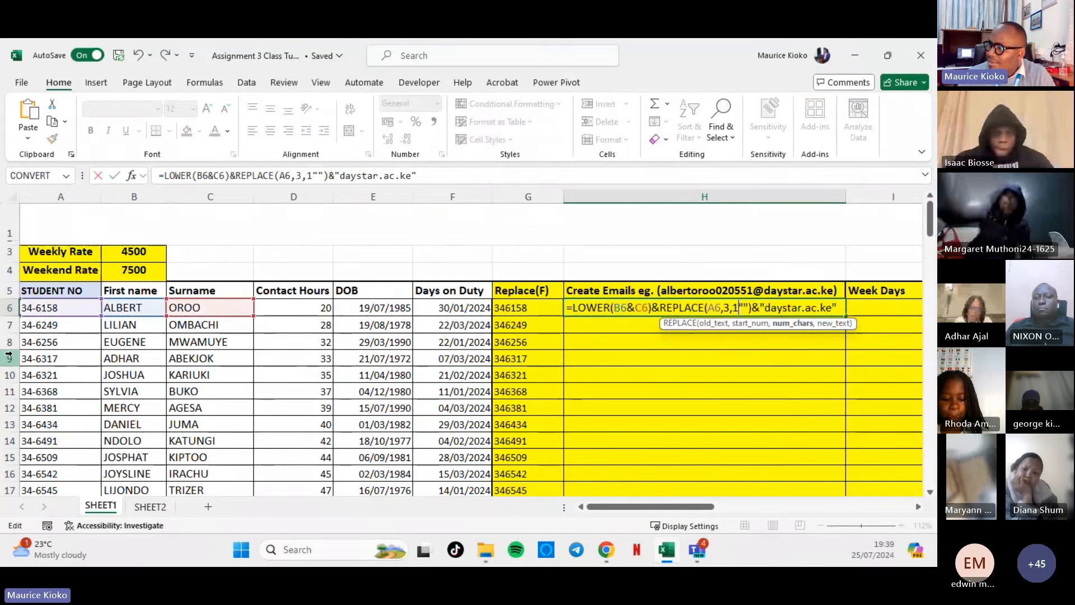
key(Return)
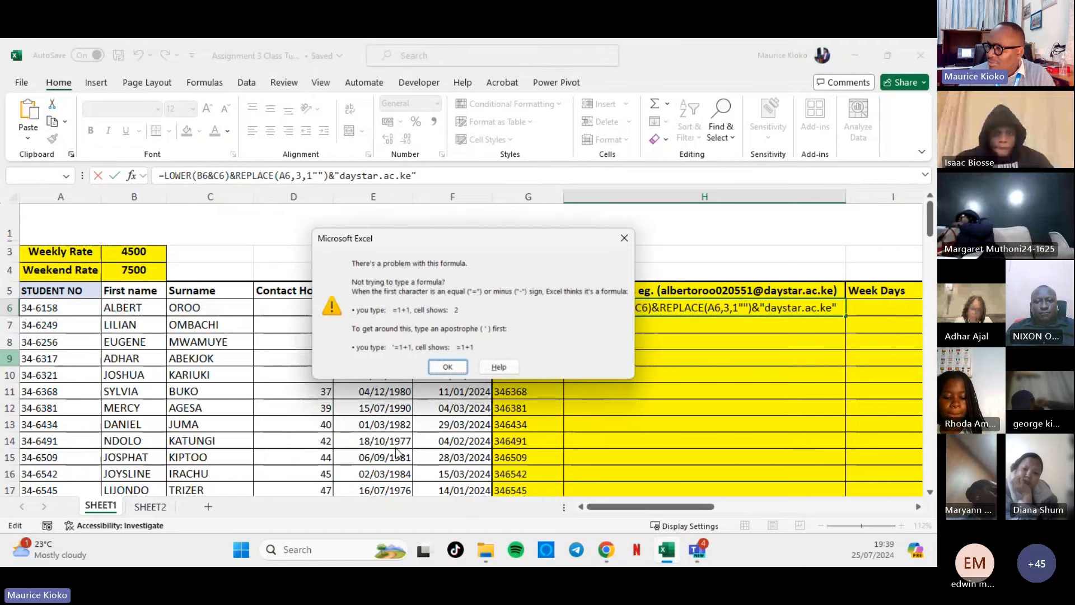
click(449, 367)
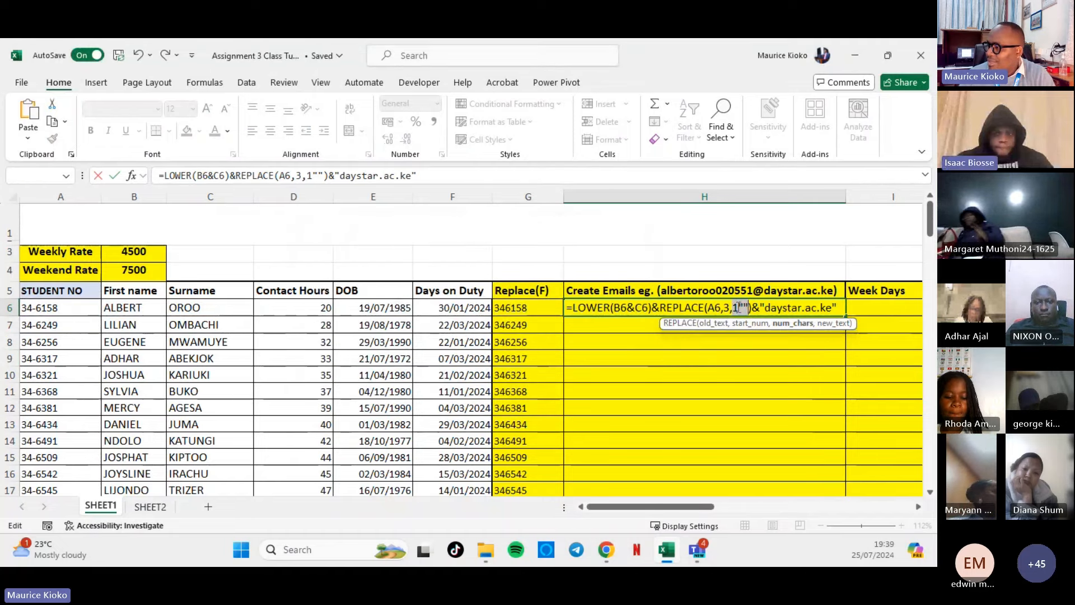
Put the comma back before the empty text in H6, enter the formula and fill it down the Create Emails column.
text(,)
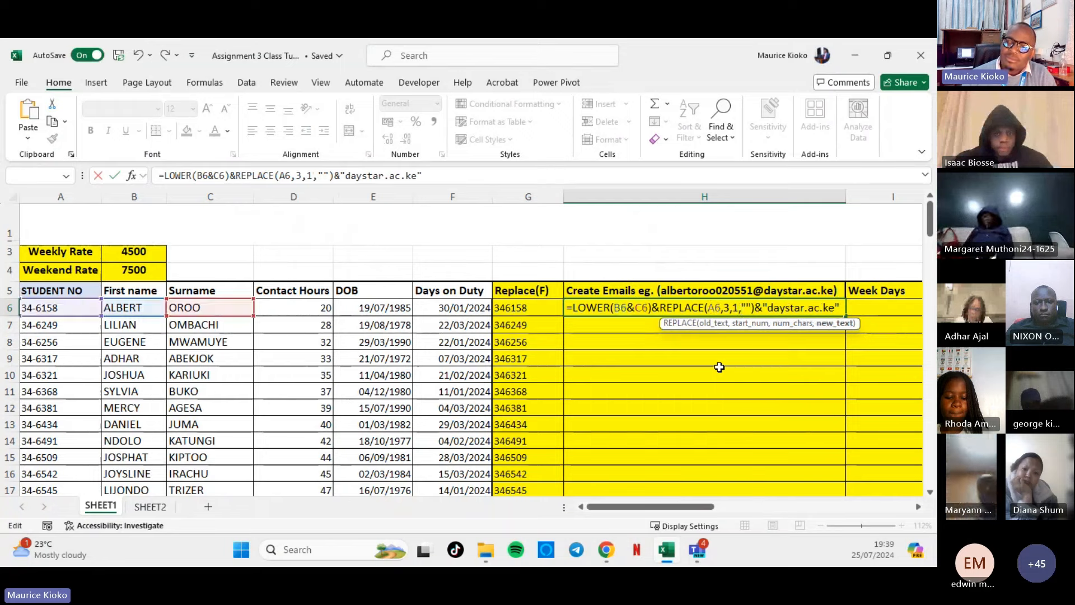
key(Return)
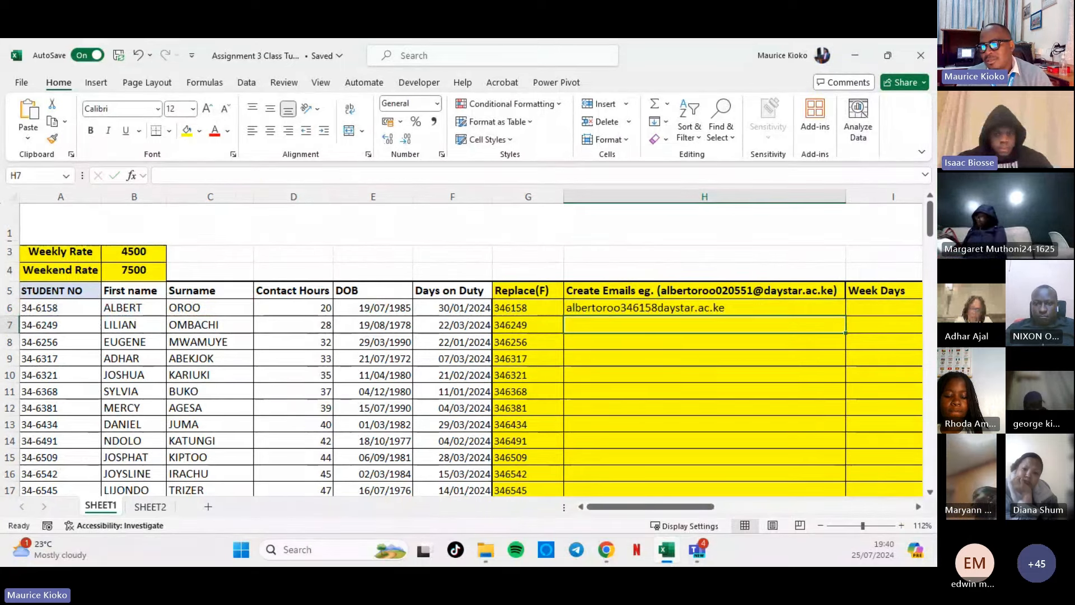
click(829, 309)
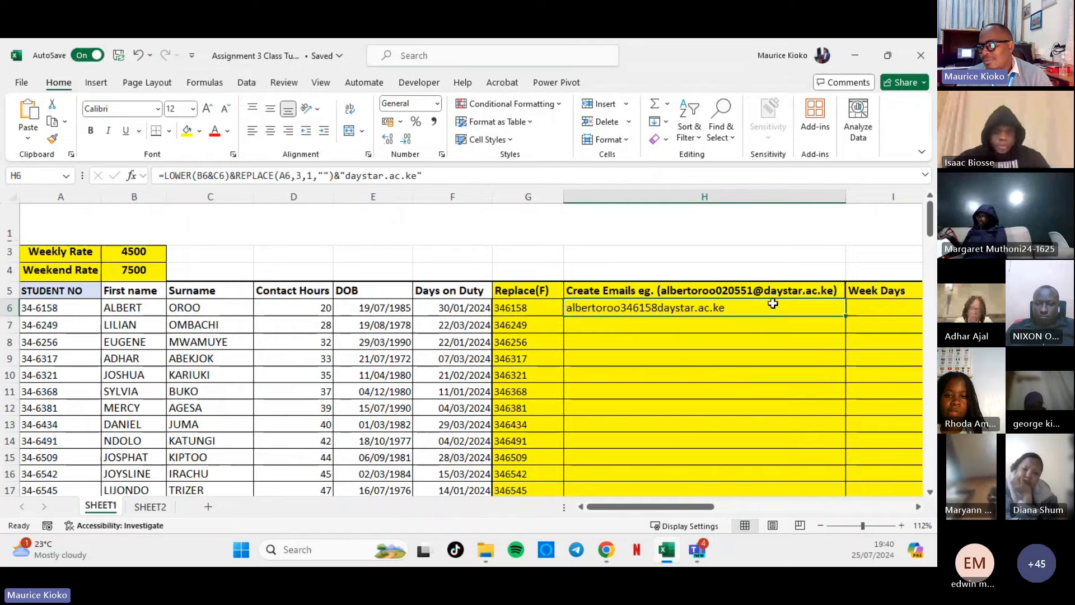
double_click(848, 318)
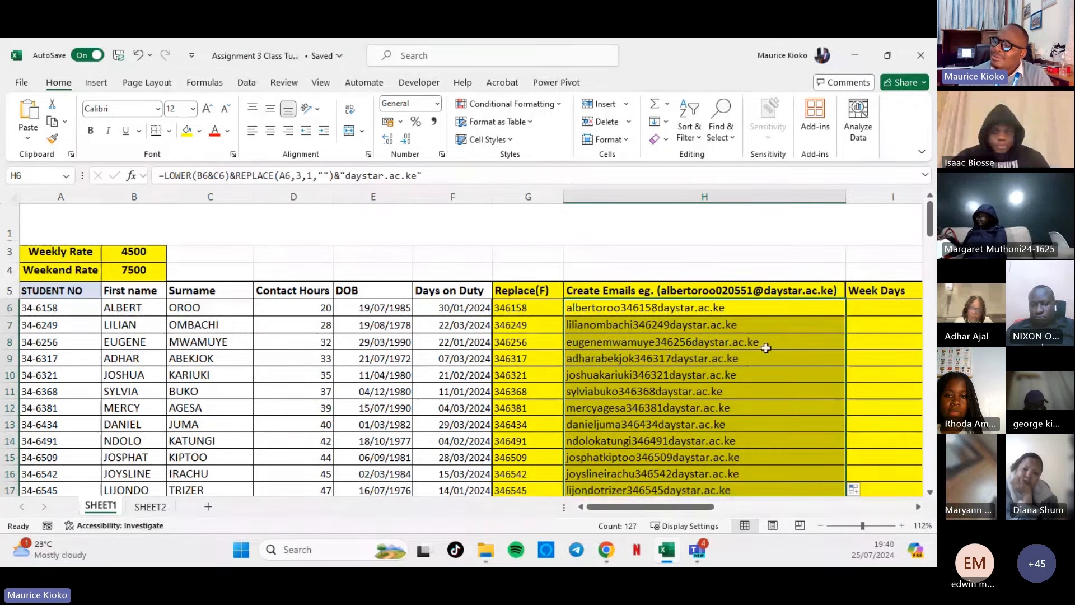
Examine the empty Week Days column and the Days on Duty dates in F6 to F9 that it is based on.
drag(700, 500, 712, 500)
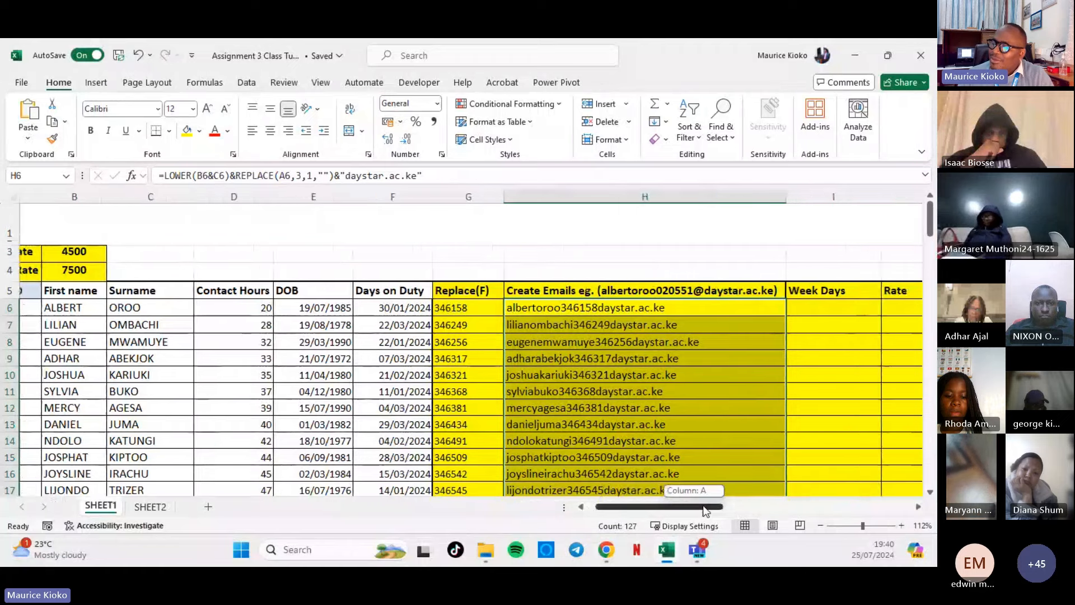
click(789, 306)
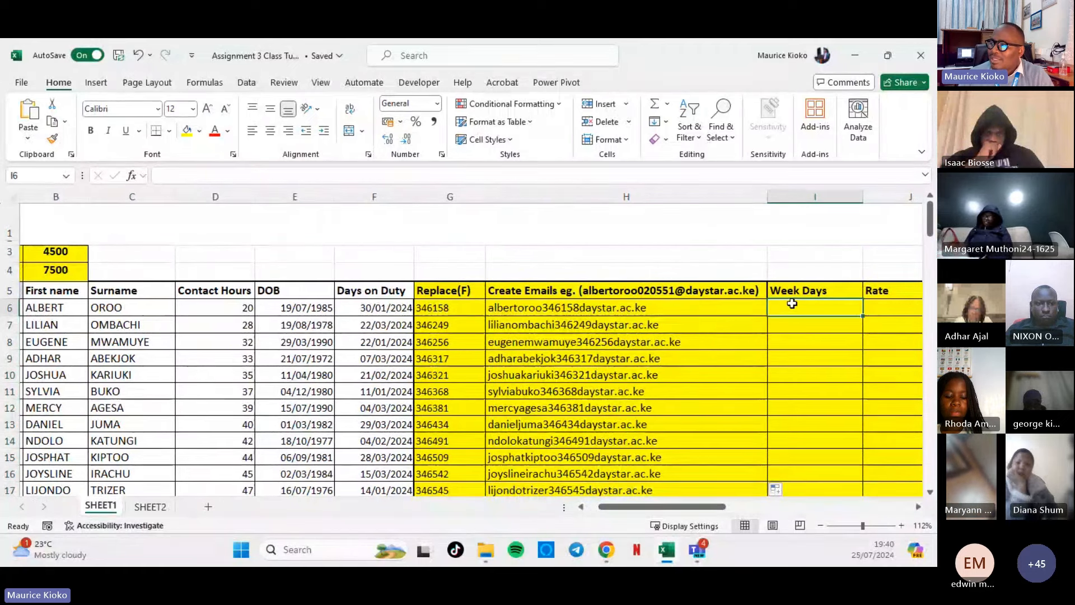
drag(717, 507, 668, 506)
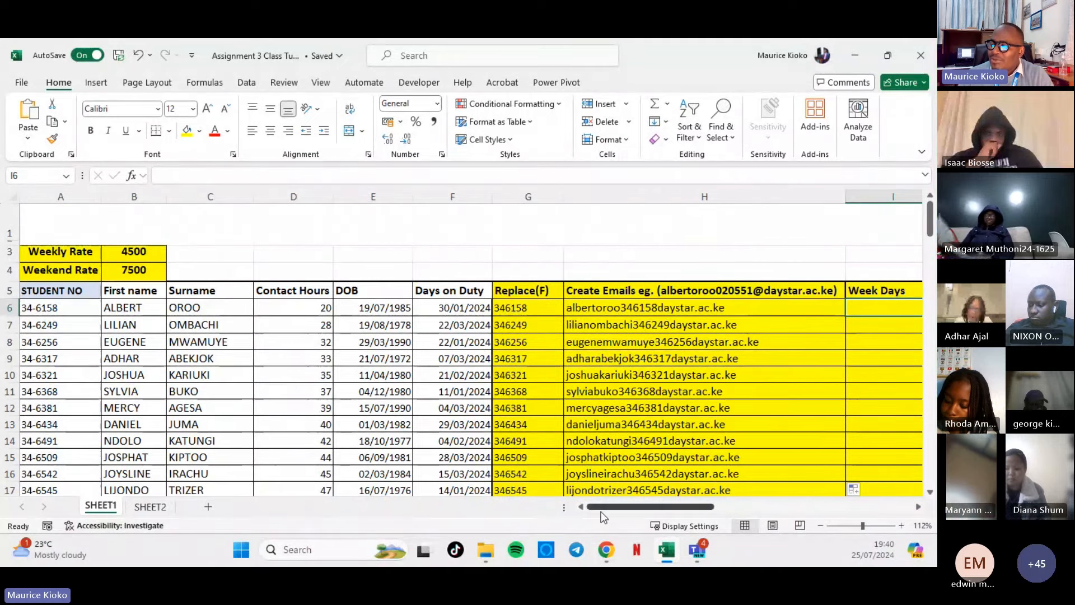
click(451, 312)
click(458, 328)
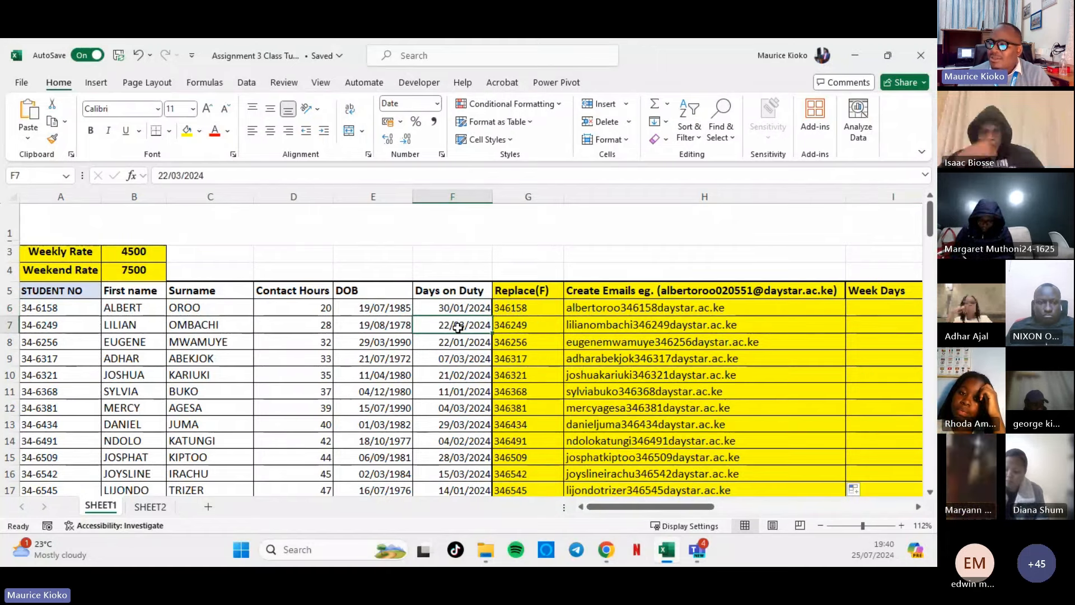
click(454, 342)
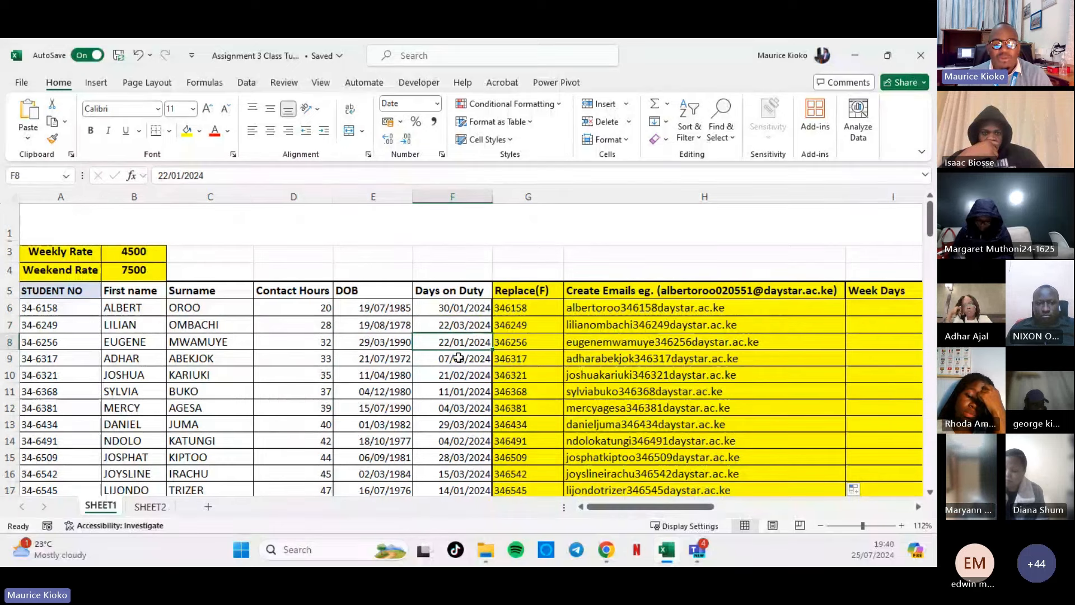
click(459, 358)
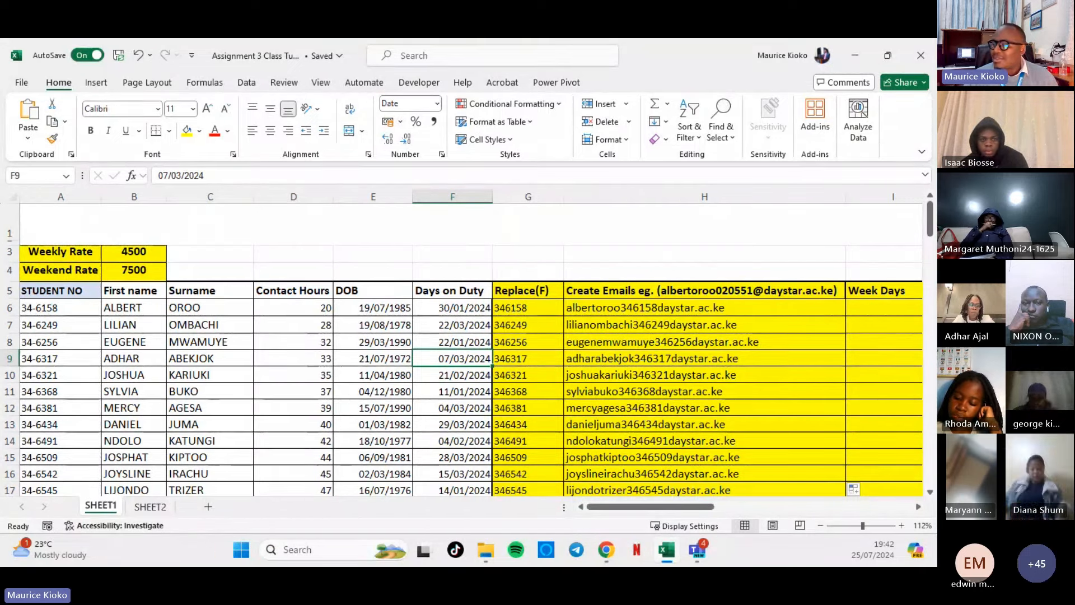
Enter =TEXT(F6,"DDDD") in I6 under Week Days to get the full weekday name of the duty date.
drag(619, 506, 652, 507)
click(649, 309)
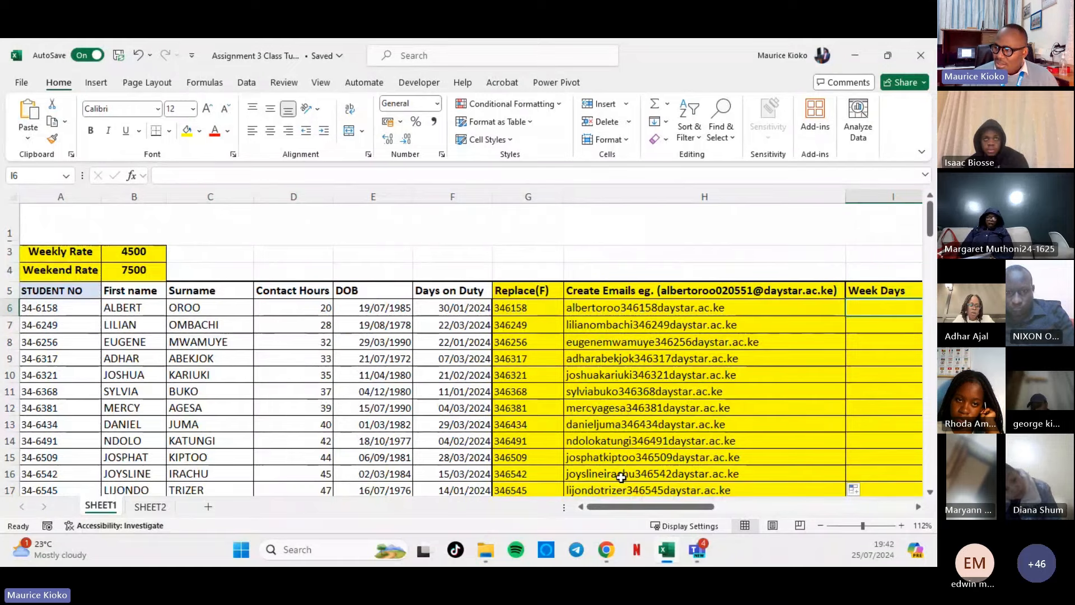
drag(634, 506, 677, 505)
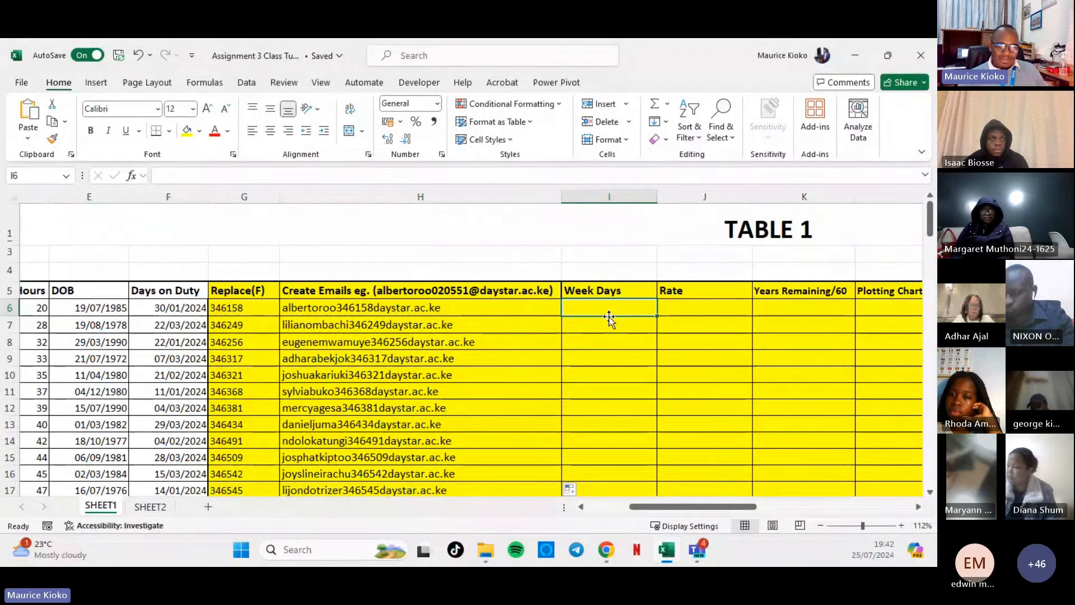
text(=)
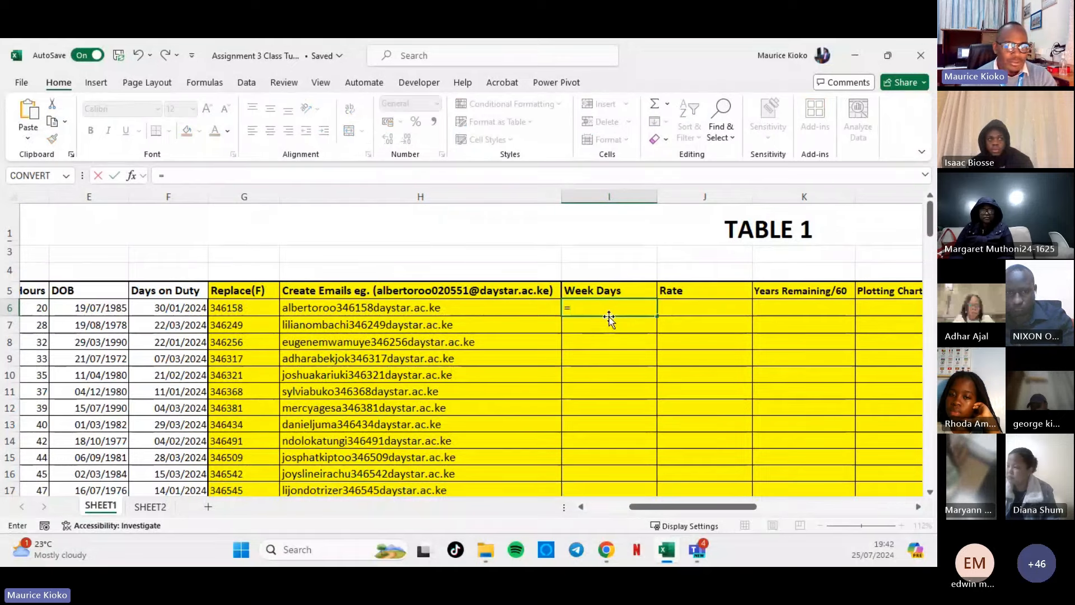
text(TEXT)
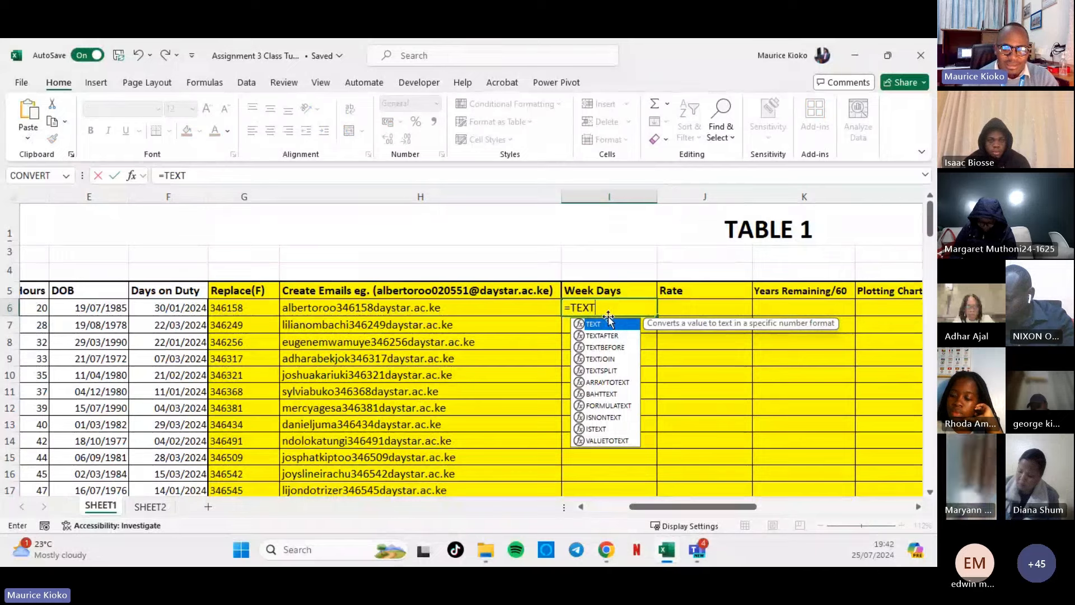
text(()
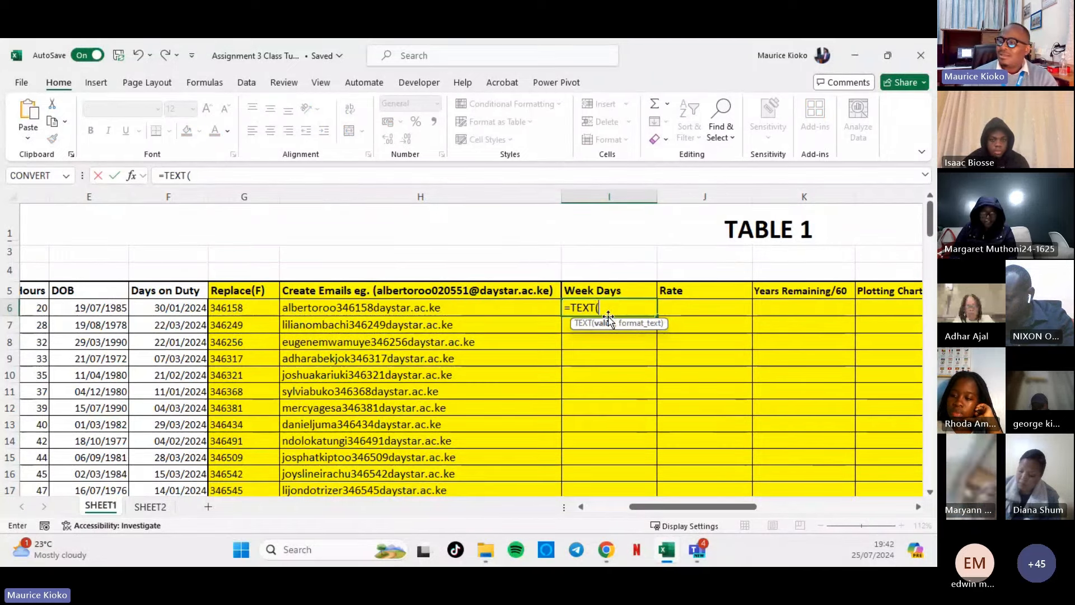
click(168, 308)
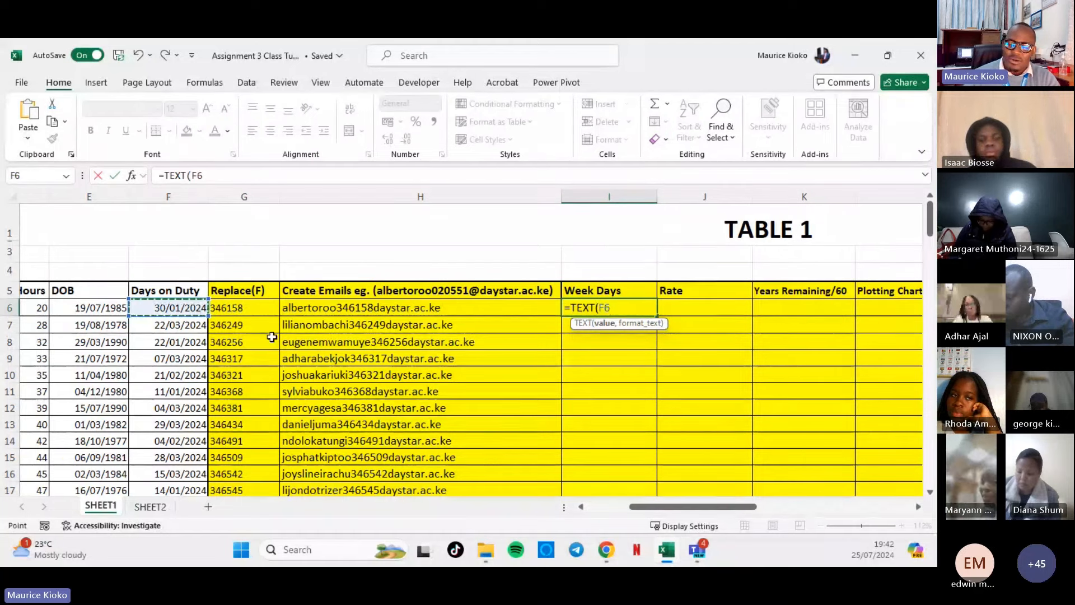
text(,)
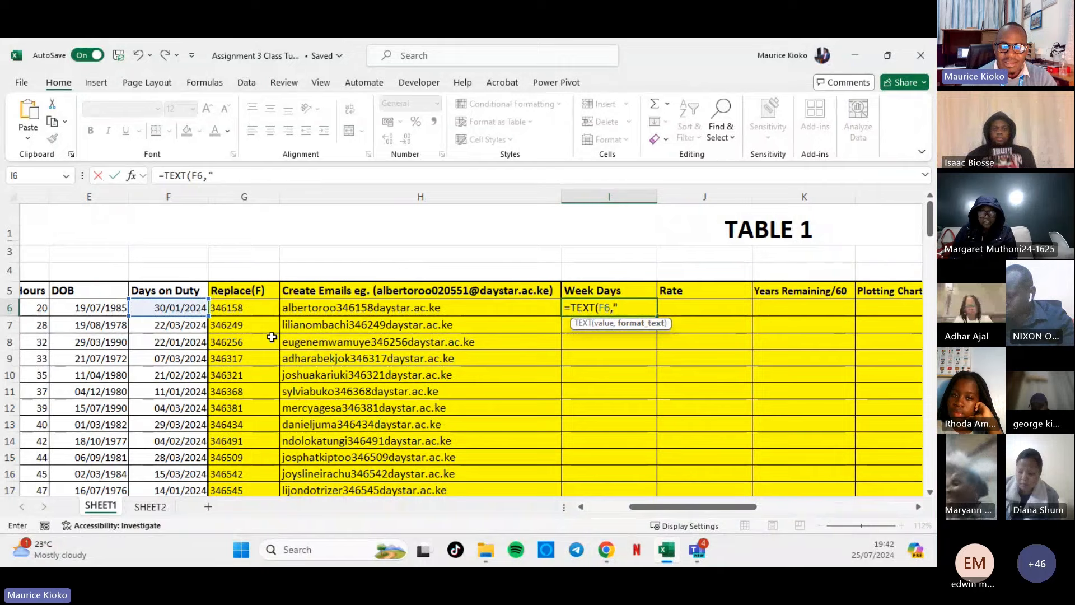
text("DD)
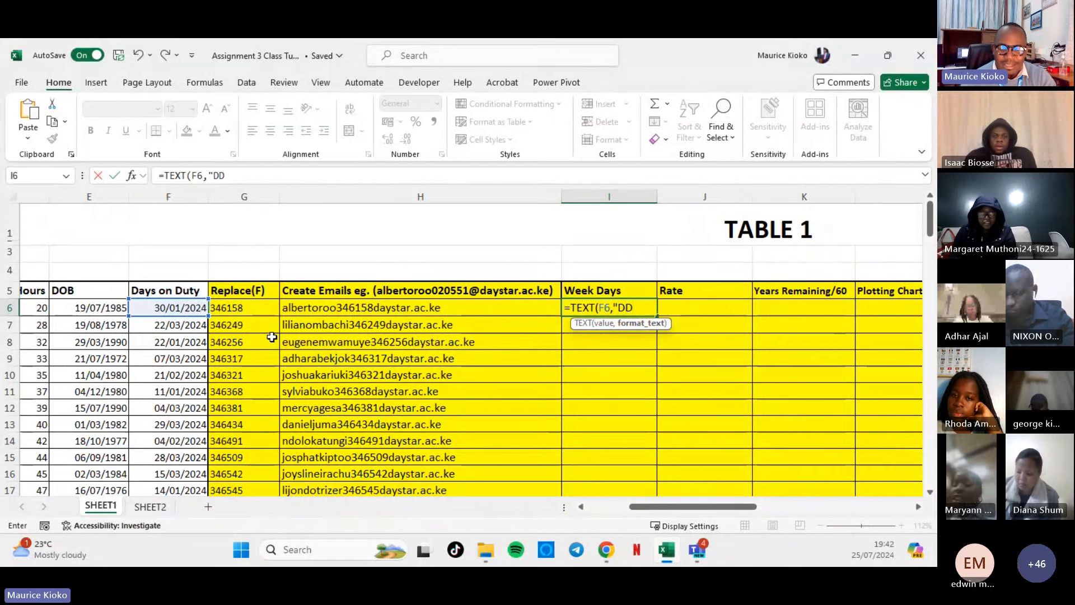
text(DD)
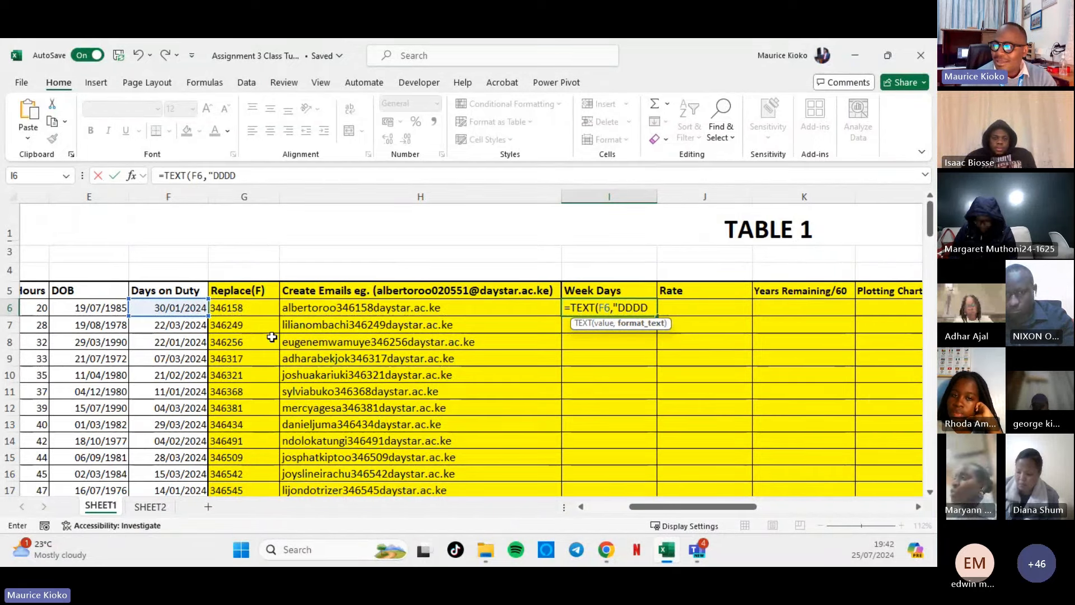
text("))
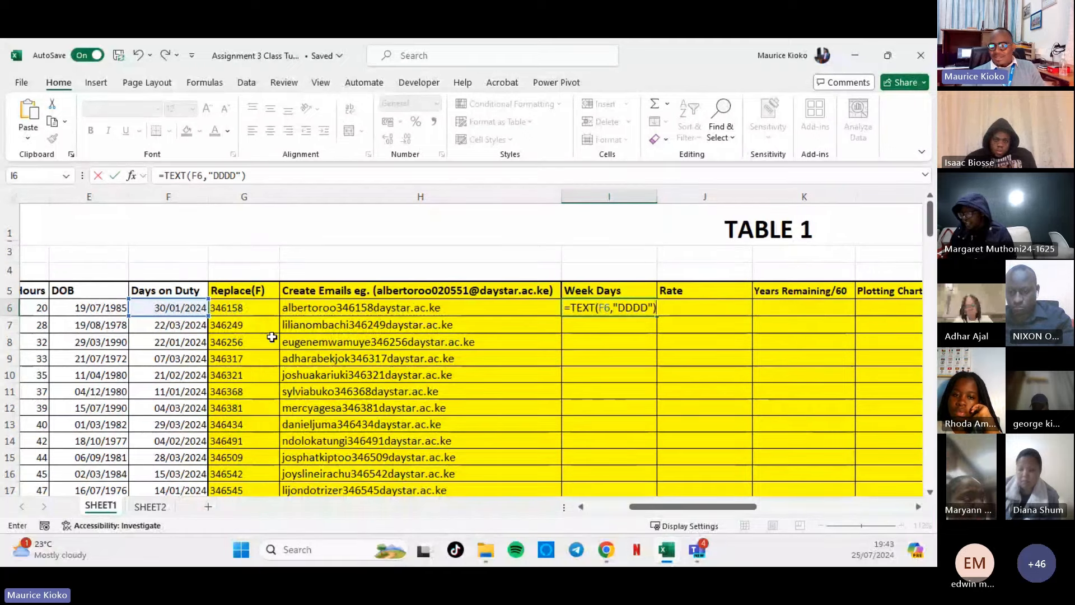
key(Return)
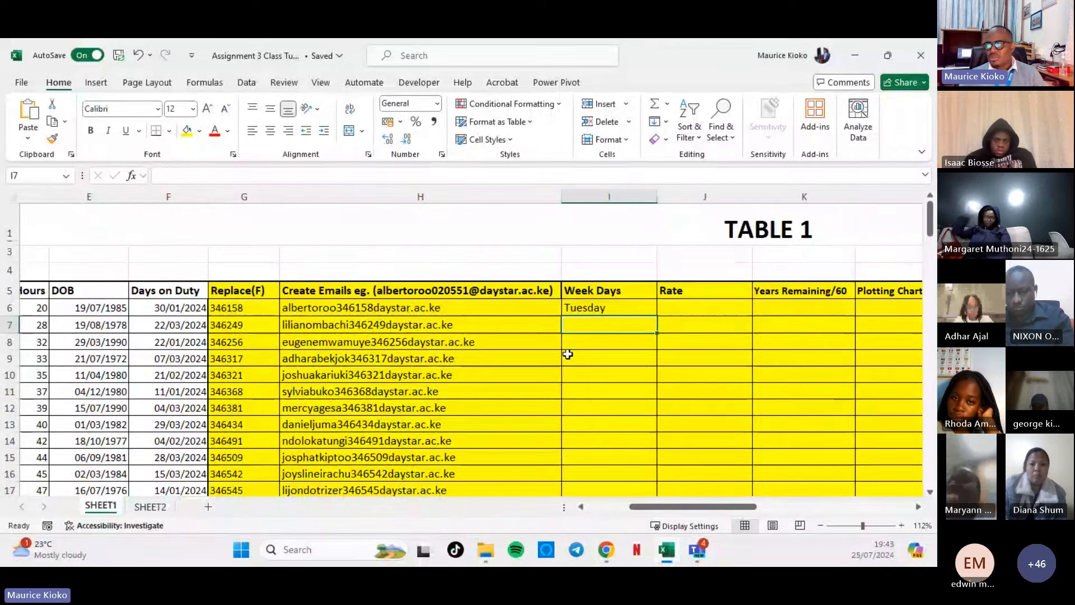
Shorten the format text in the I6 formula to "DD" and enter it to show the day number.
click(630, 305)
double_click(630, 305)
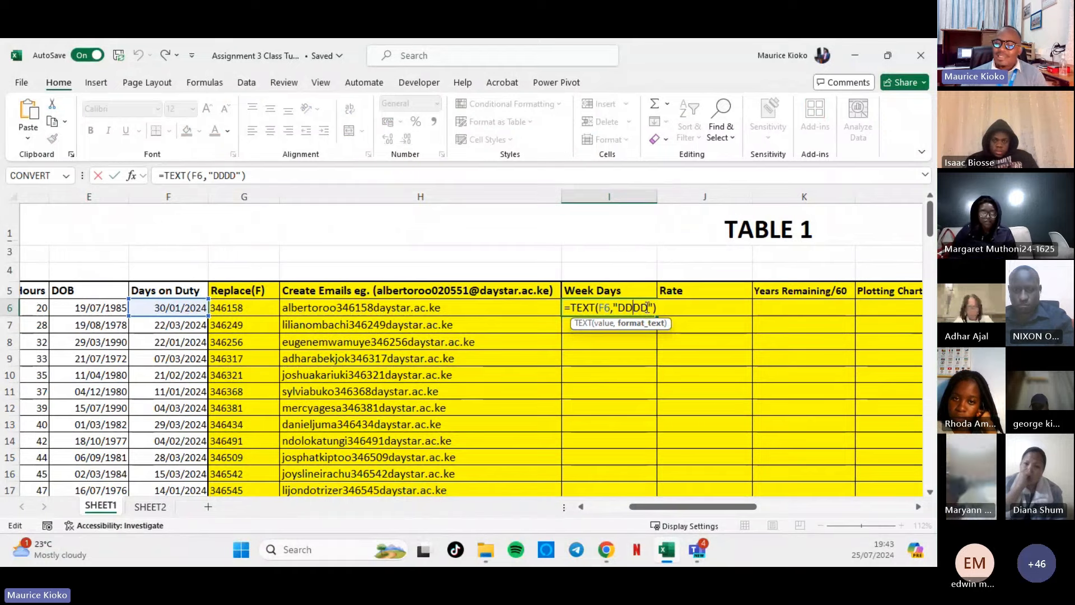
click(647, 306)
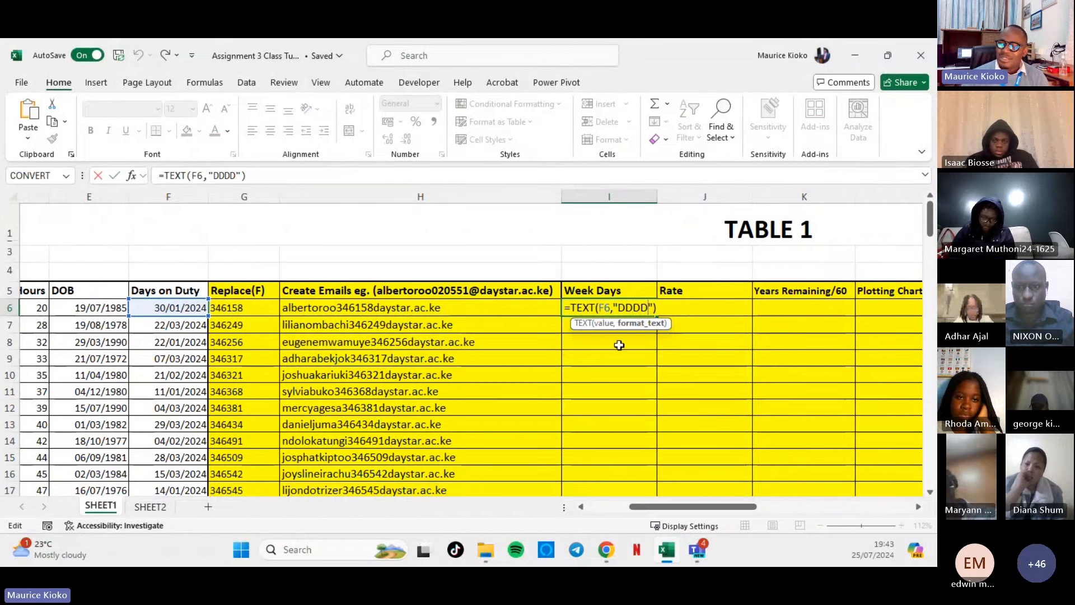
key(BackSpace)
key(BackSpace)
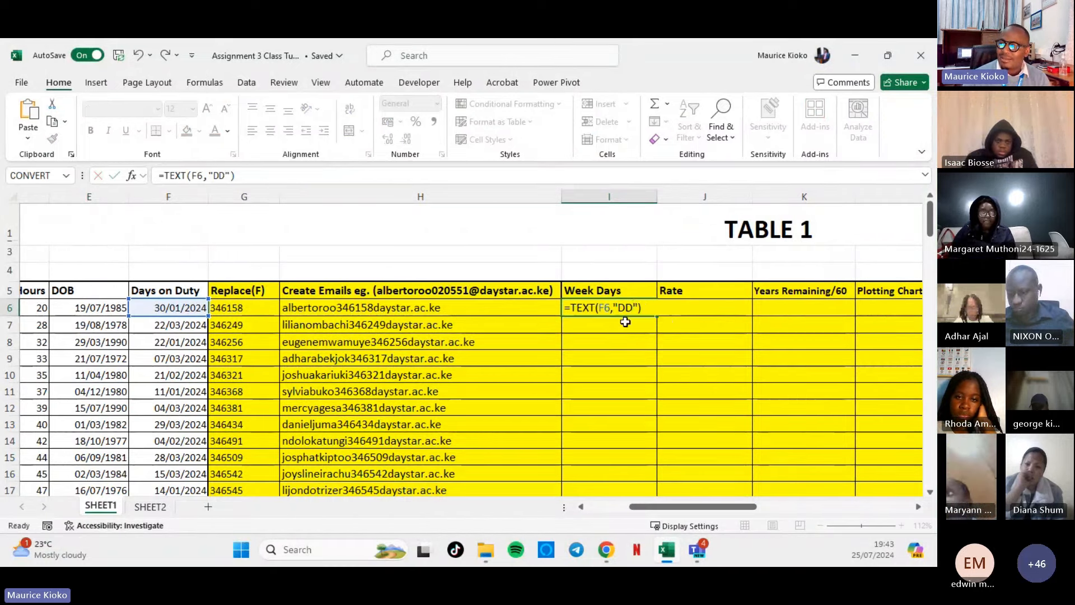
key(Return)
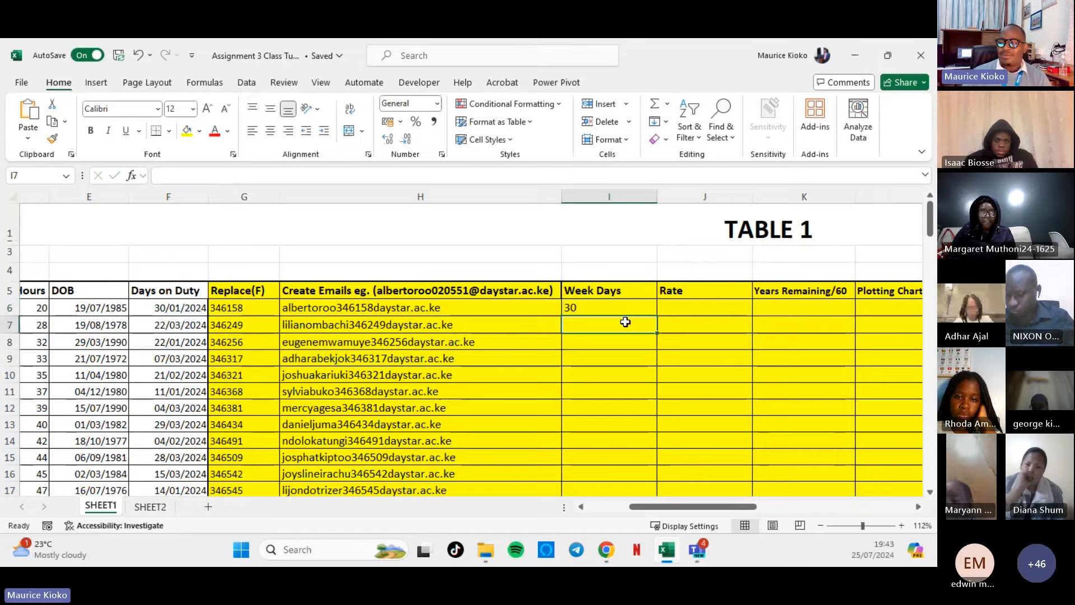
Change the format text in the I6 formula to "DDD" for the abbreviated weekday name and enter it.
double_click(593, 306)
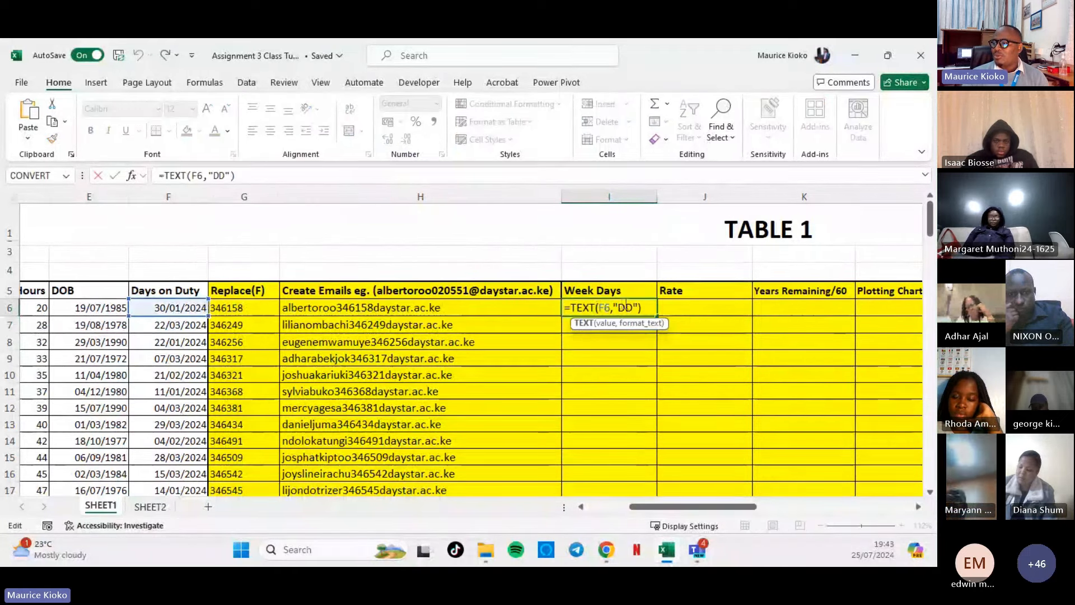
key(BackSpace)
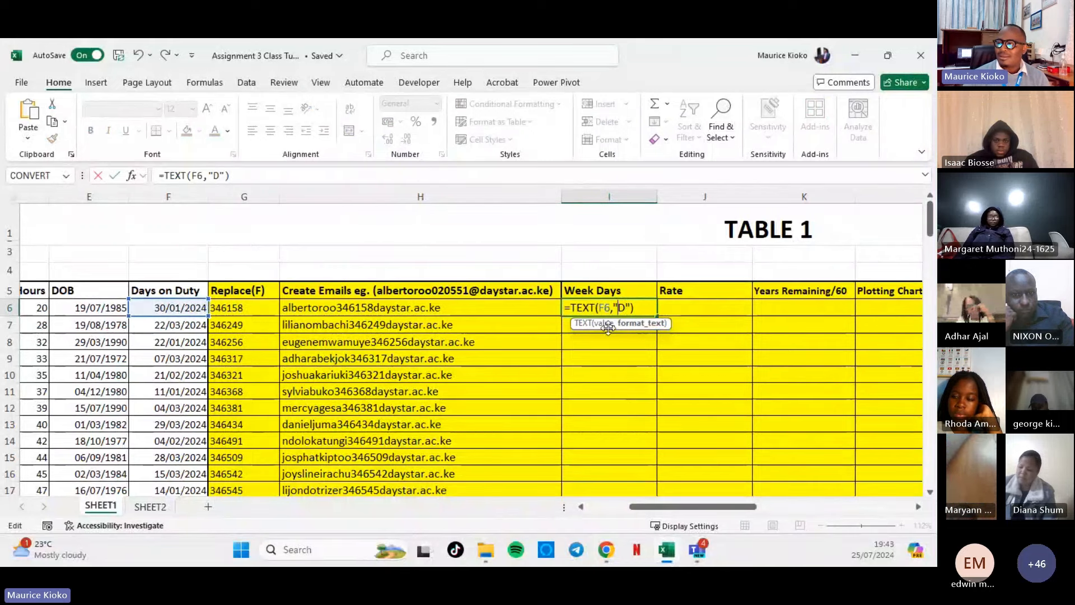
click(608, 328)
double_click(612, 306)
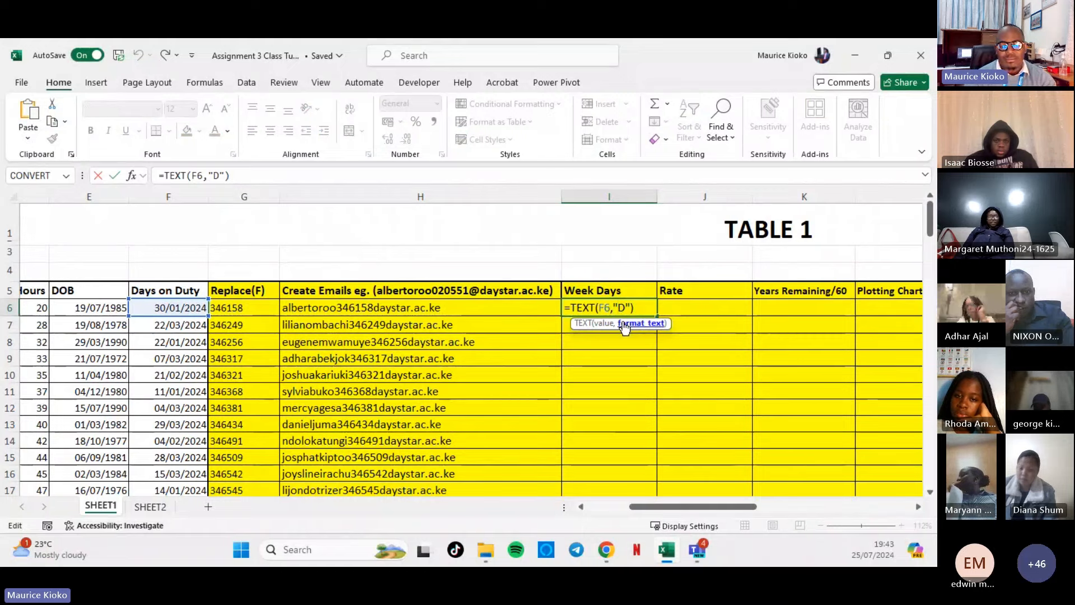
text(DD)
key(Return)
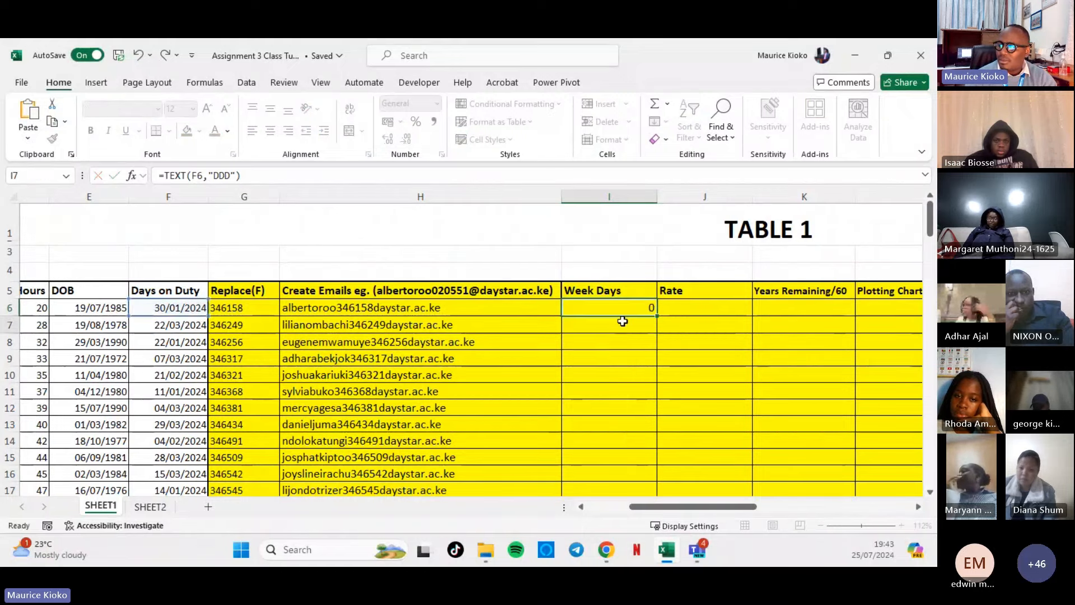
Set the format text in the I6 formula back to "DDDD" for the full weekday name and enter it.
click(621, 307)
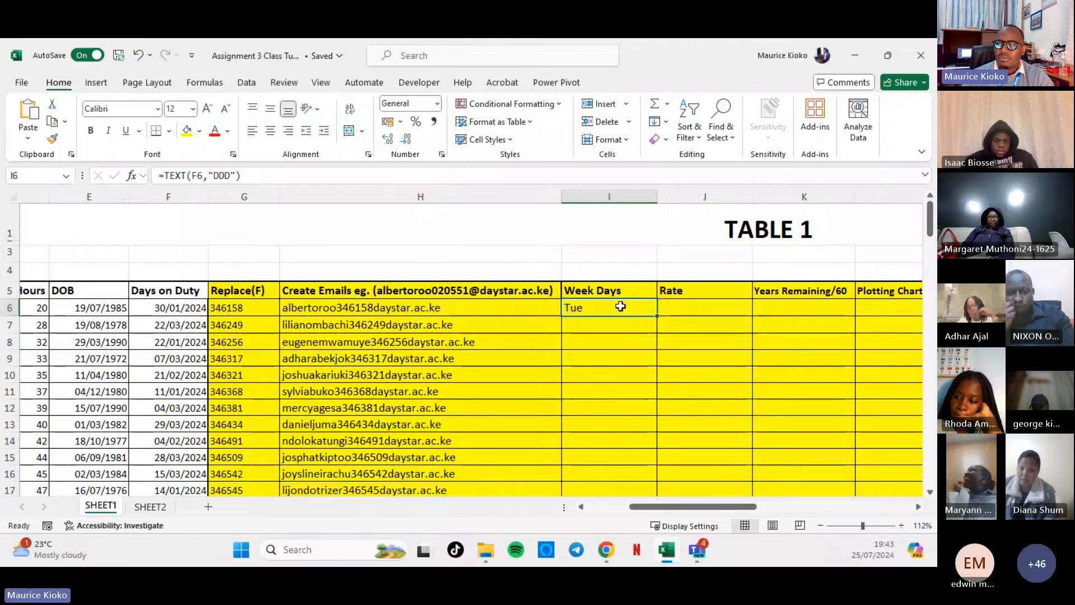
double_click(621, 307)
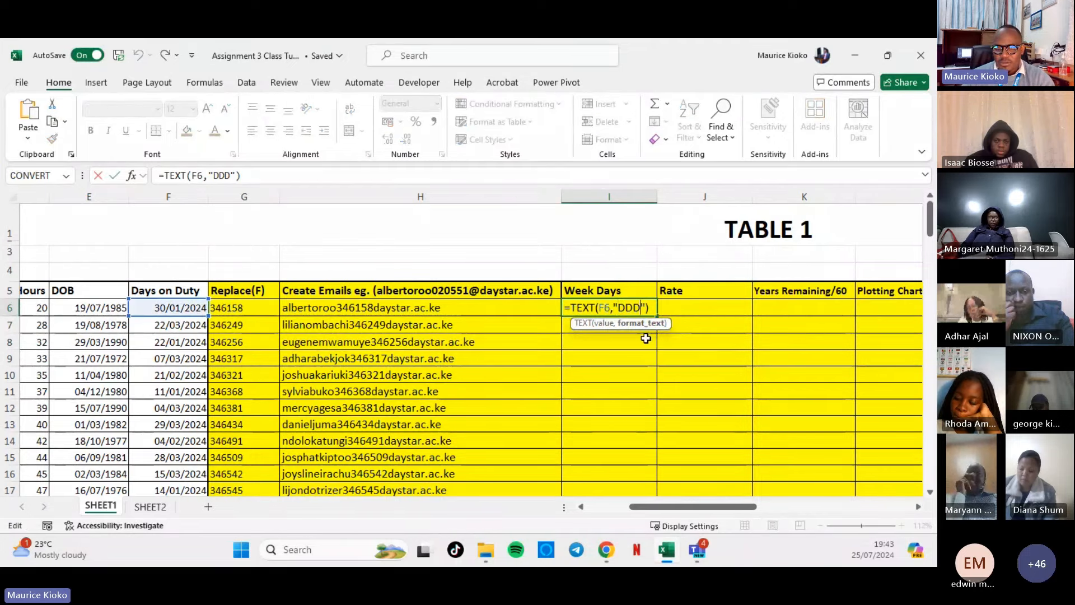
text(D)
key(Return)
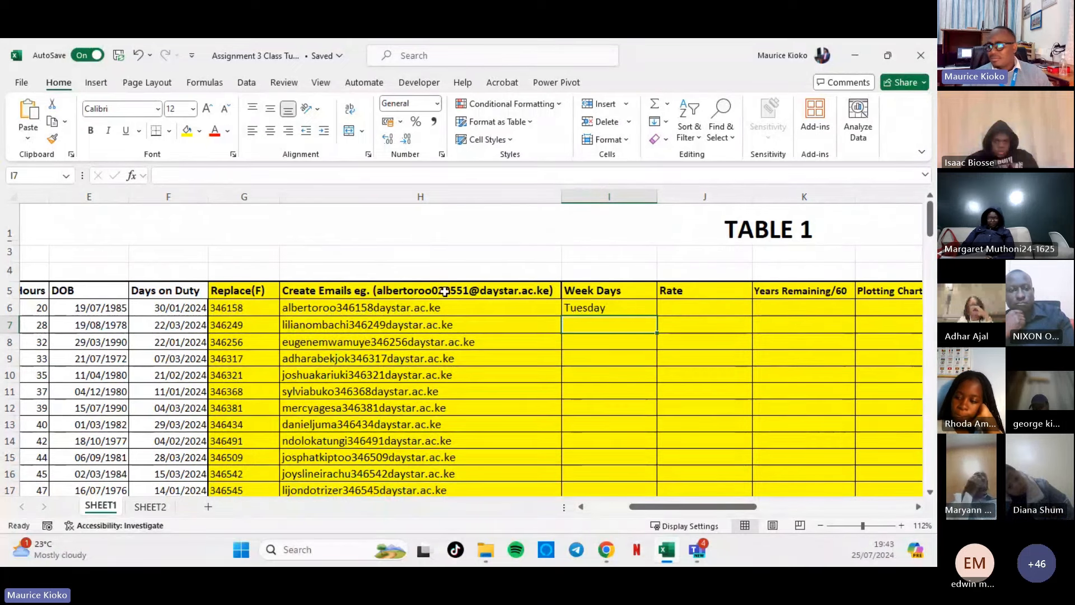
Fill the I6 formula down the whole Week Days column and check the filled rows.
click(609, 310)
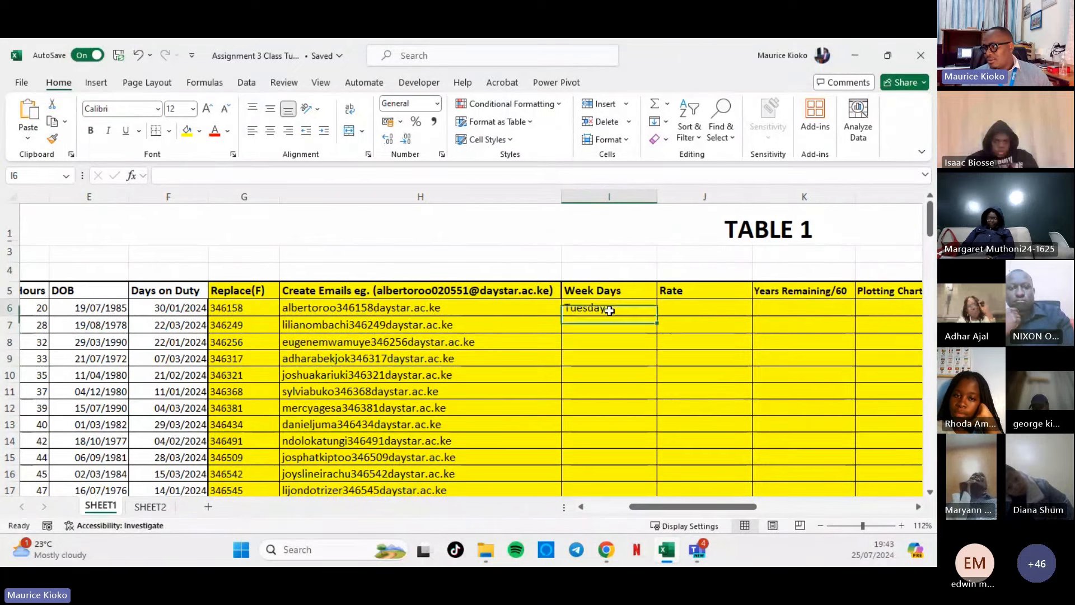
double_click(657, 323)
scroll(410, 434, down, 3)
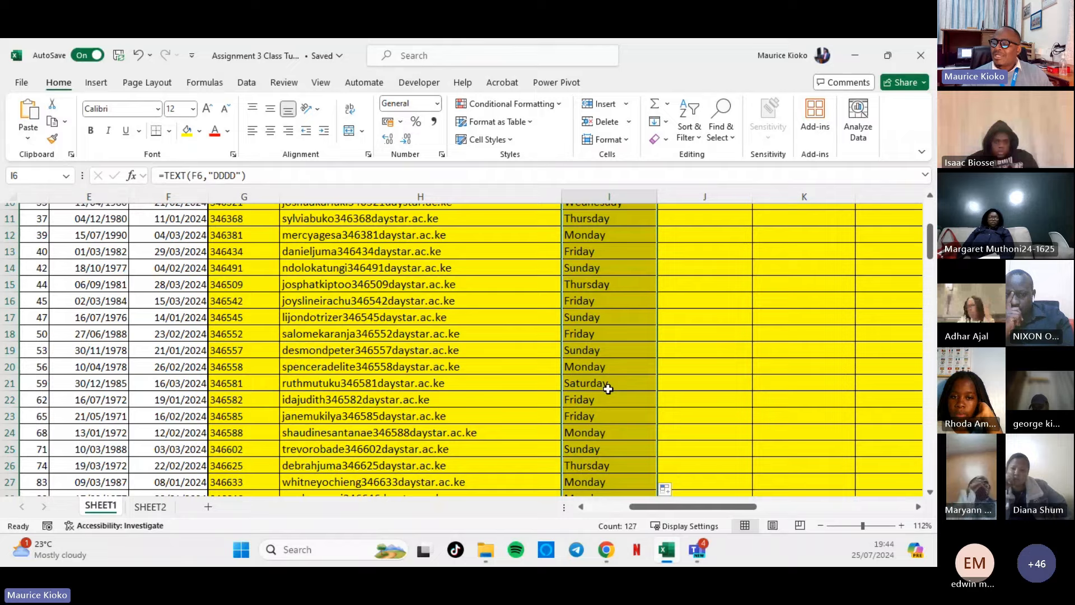
scroll(216, 378, down, 3)
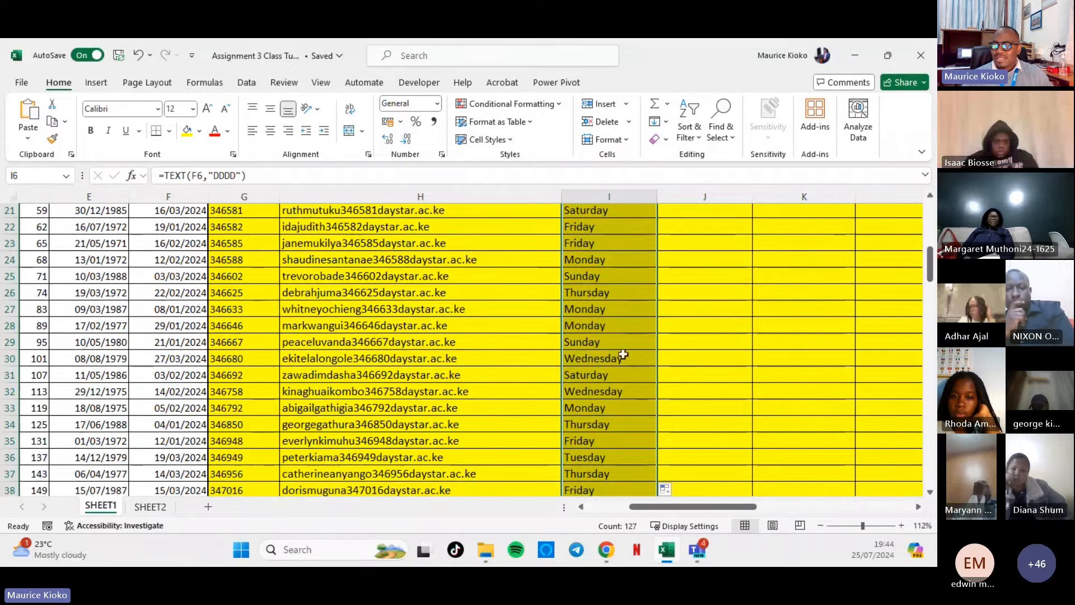
scroll(656, 336, up, 6)
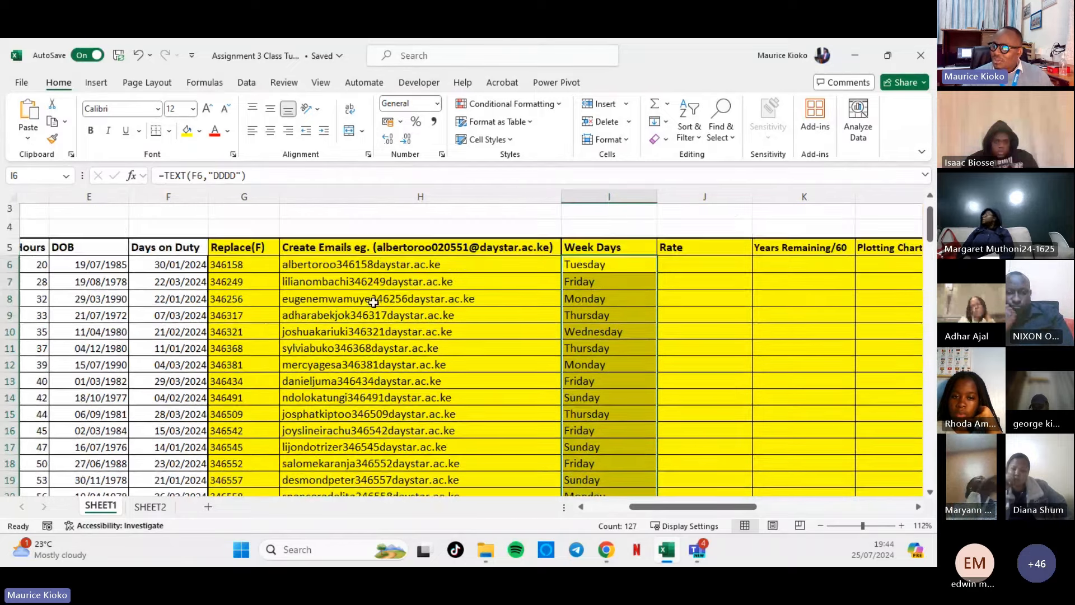
scroll(187, 304, up, 1)
Review the duty date in F6 and the Weekly Rate and Weekend Rate values in B3 and B4.
click(176, 306)
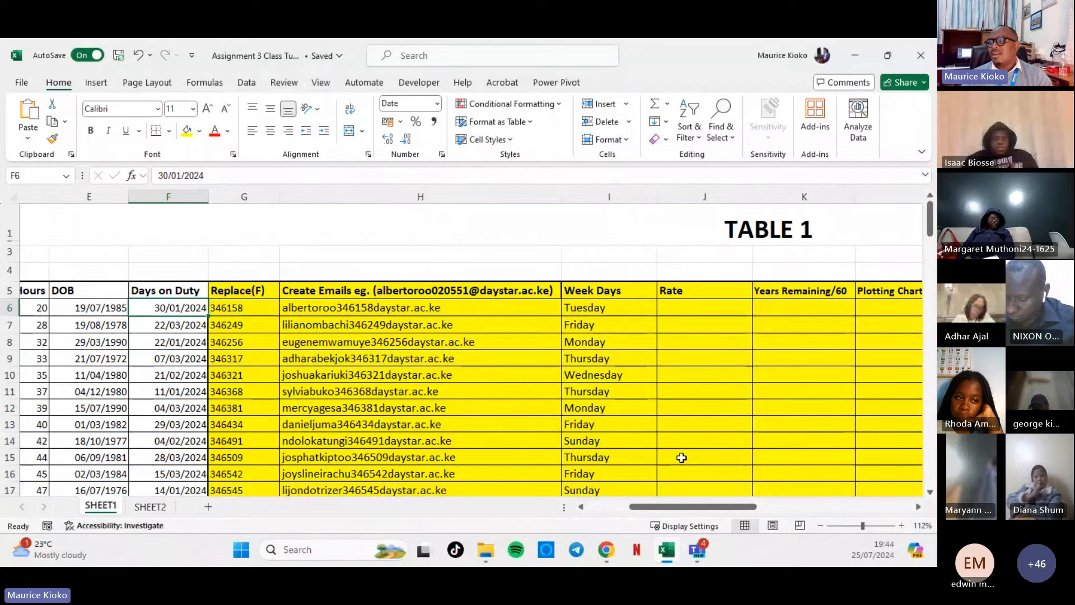
drag(645, 507, 670, 480)
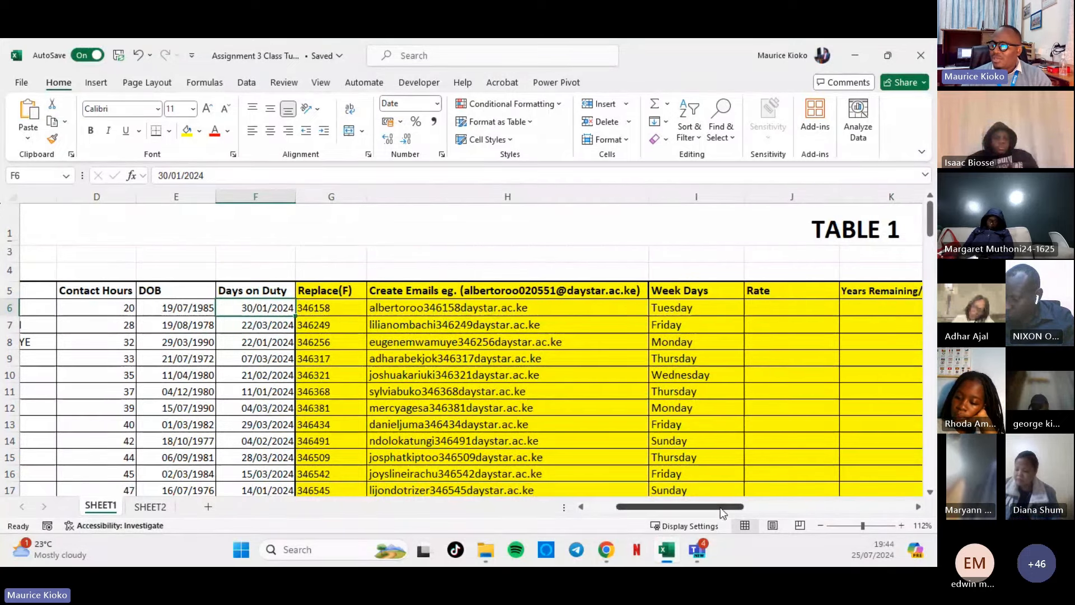
drag(721, 507, 678, 506)
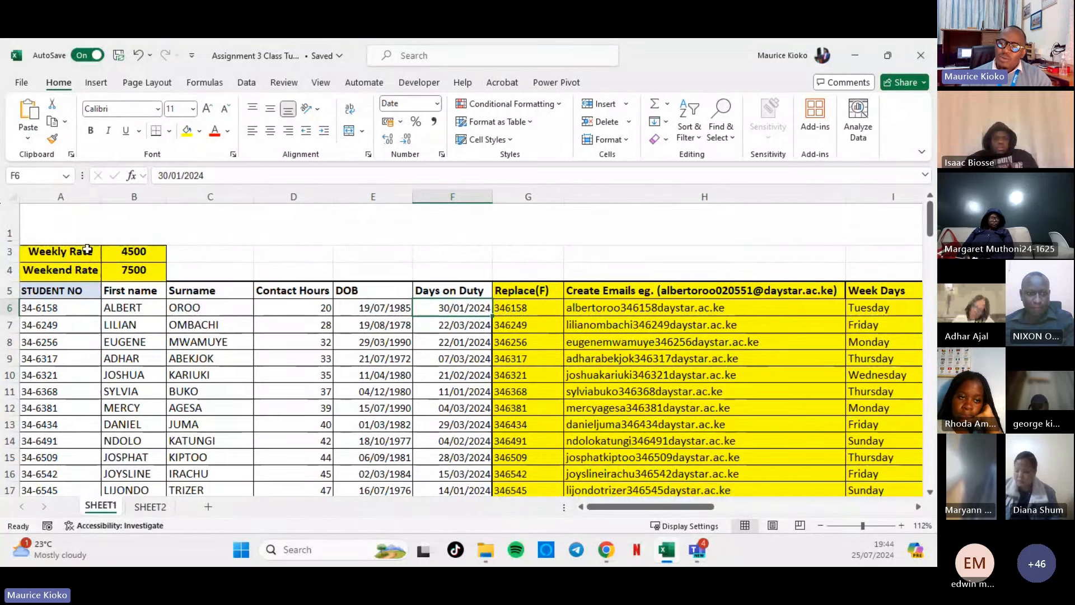
click(133, 253)
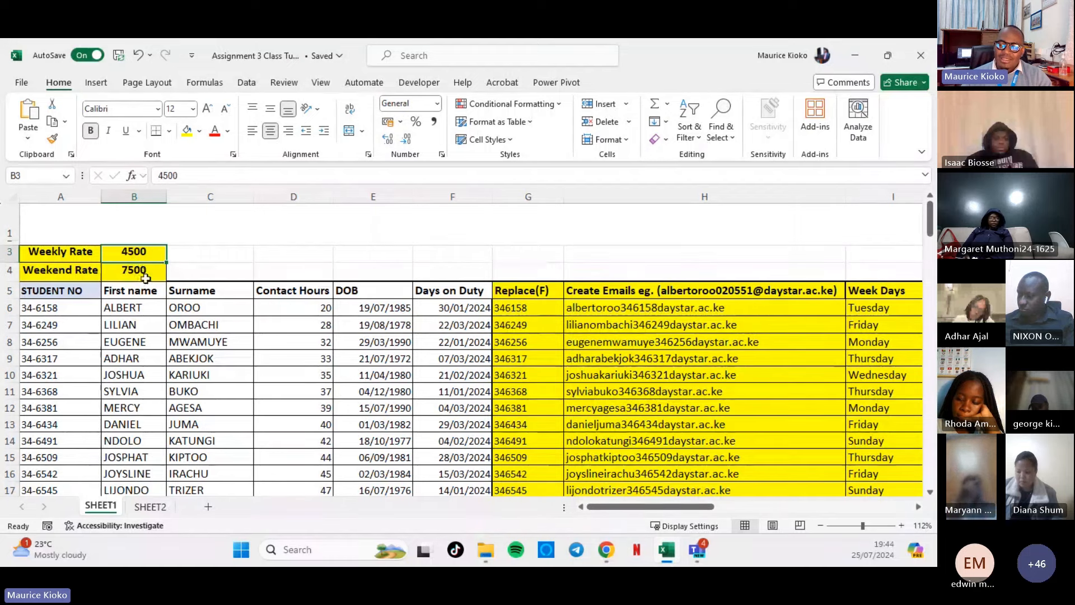
click(146, 276)
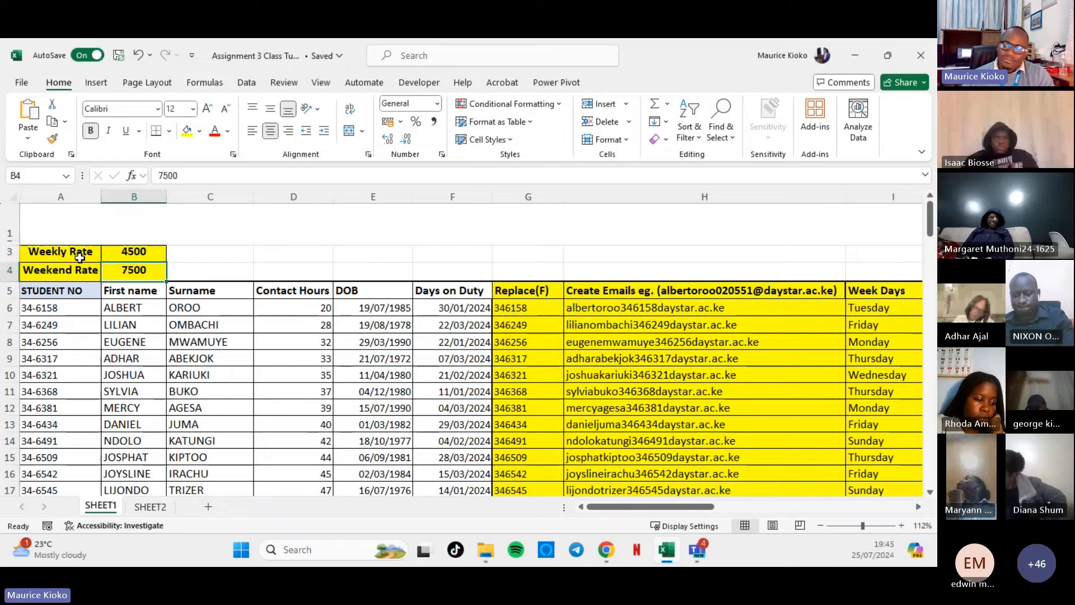
Start an IF formula in J6 under Rate with a nested OR function as its logical test.
drag(622, 506, 653, 508)
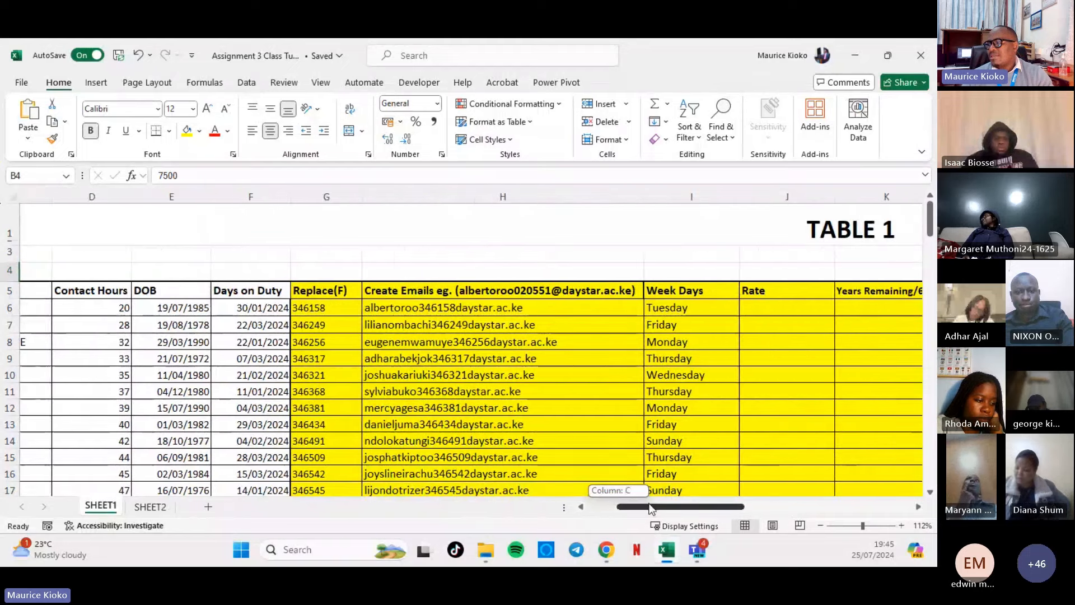
click(753, 311)
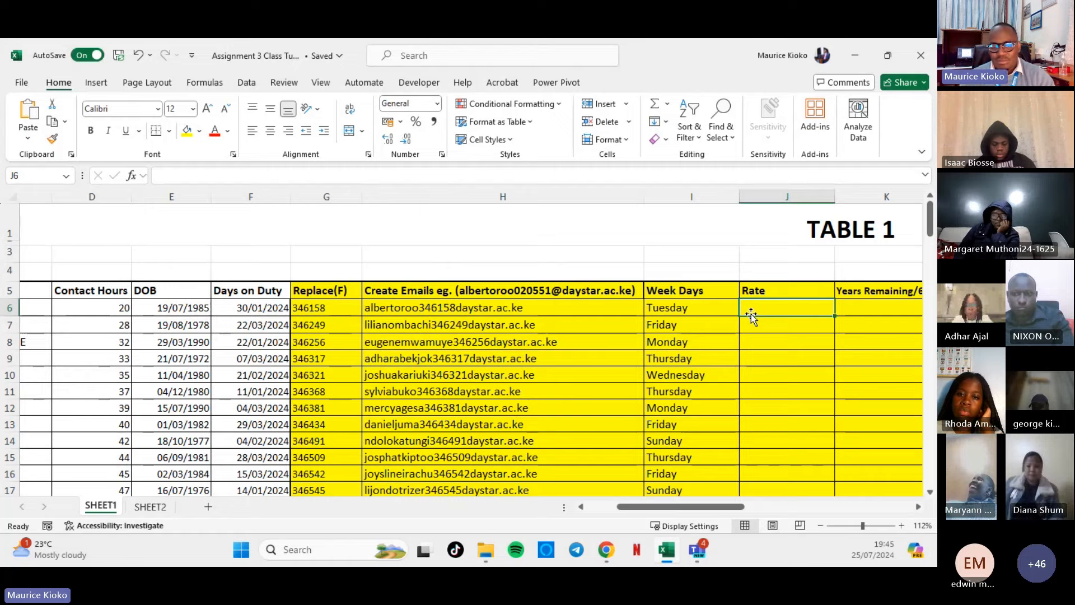
text(=IF)
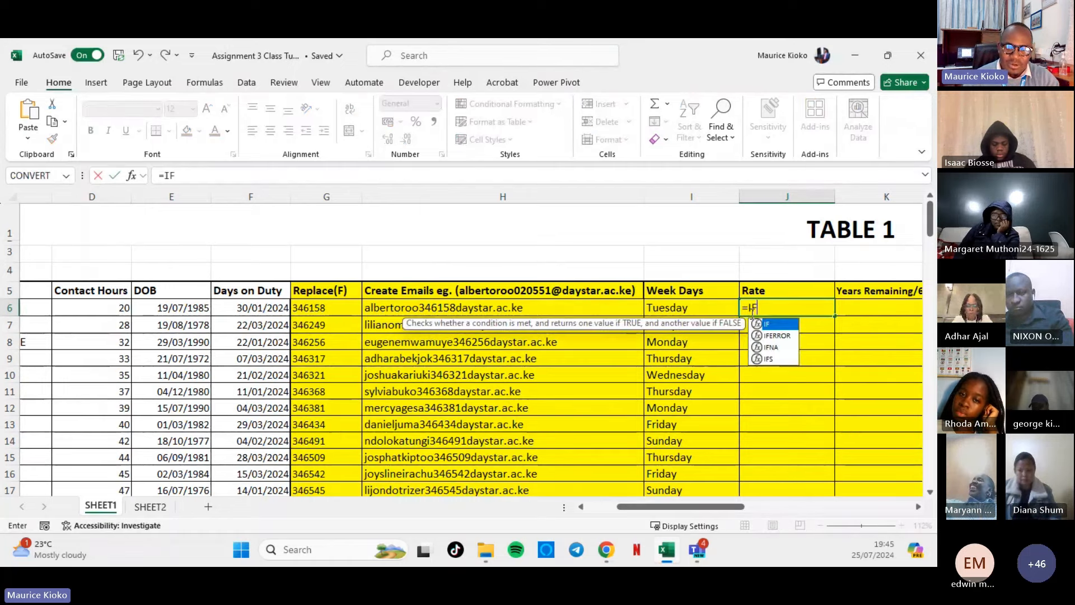
text((AND)
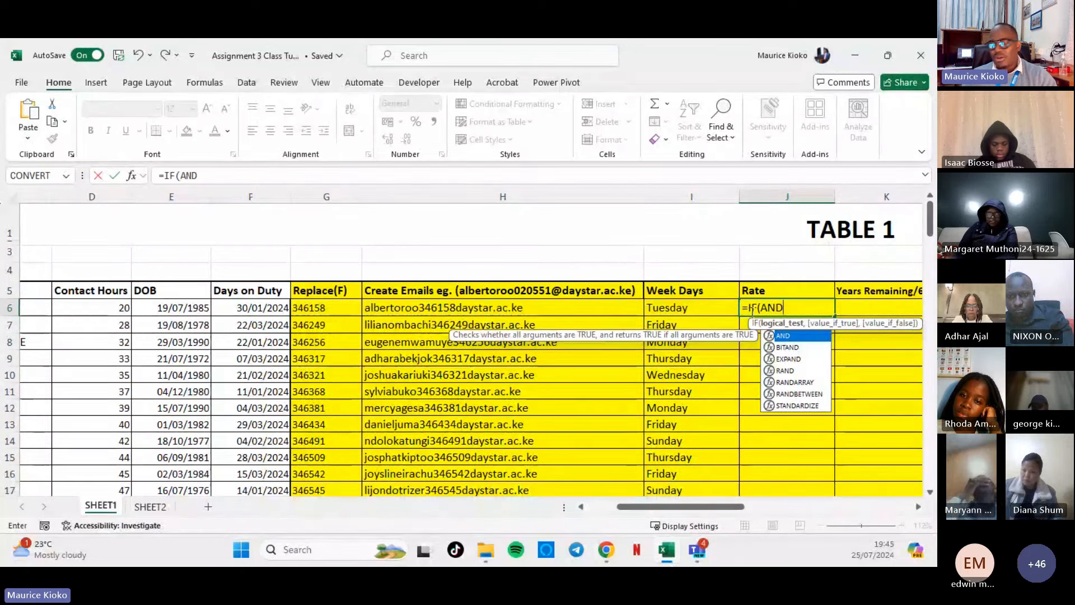
key(BackSpace)
key(BackSpace)
key(BackSpace)
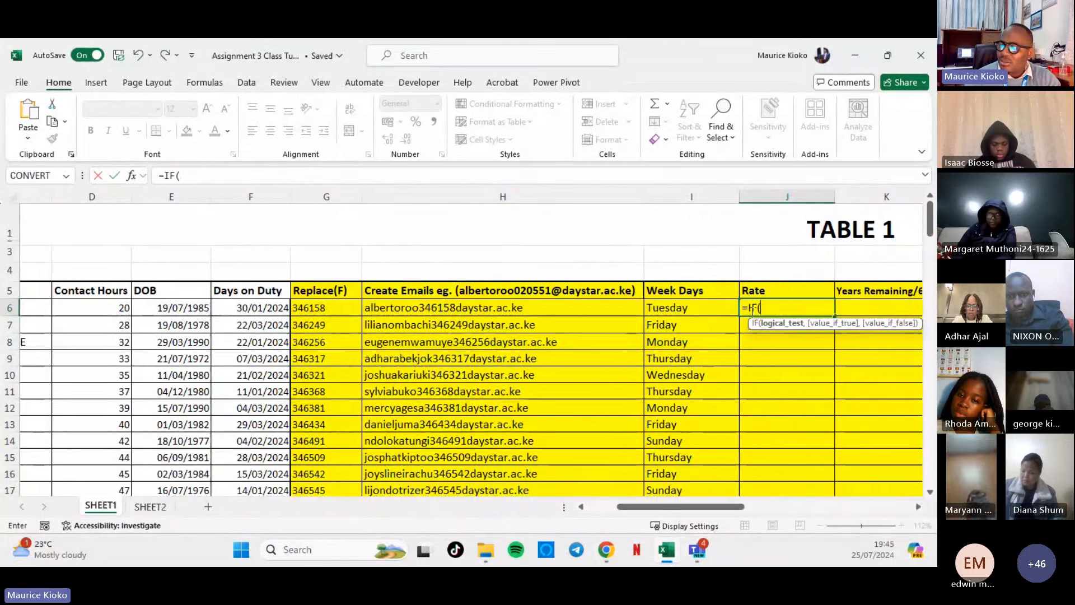
text(OR)
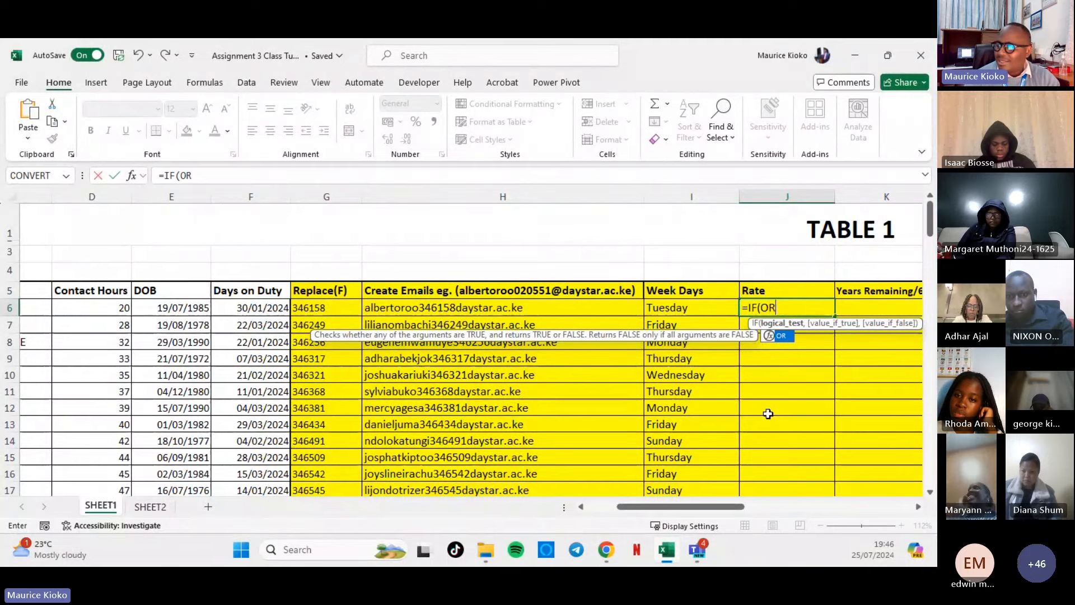
text(()
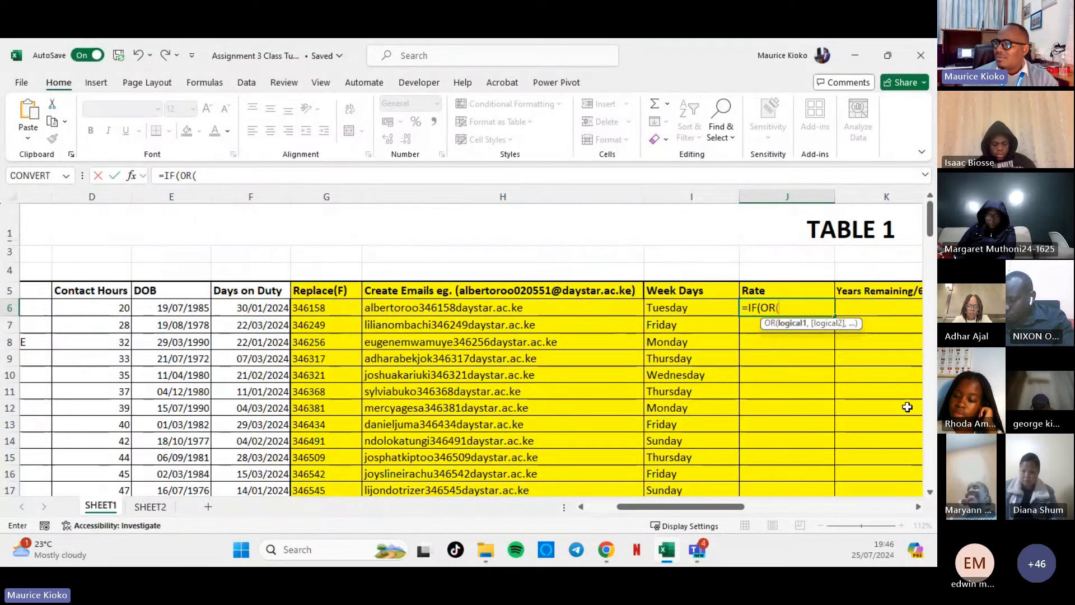
Add I6="Saturday" as the first condition of the OR test in the Rate formula.
click(697, 308)
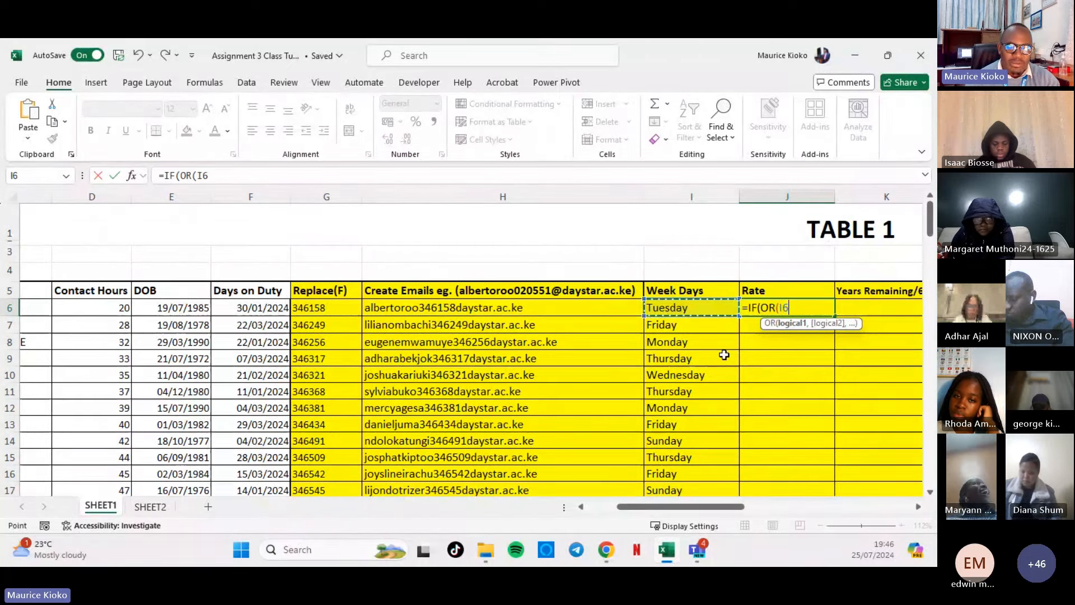
text(=)
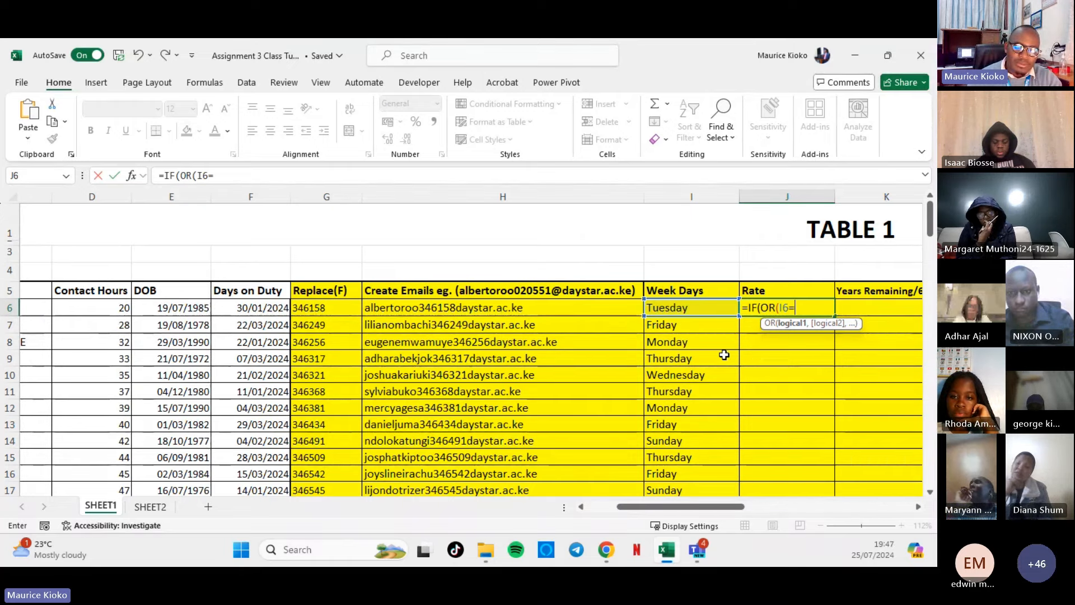
text("Sa)
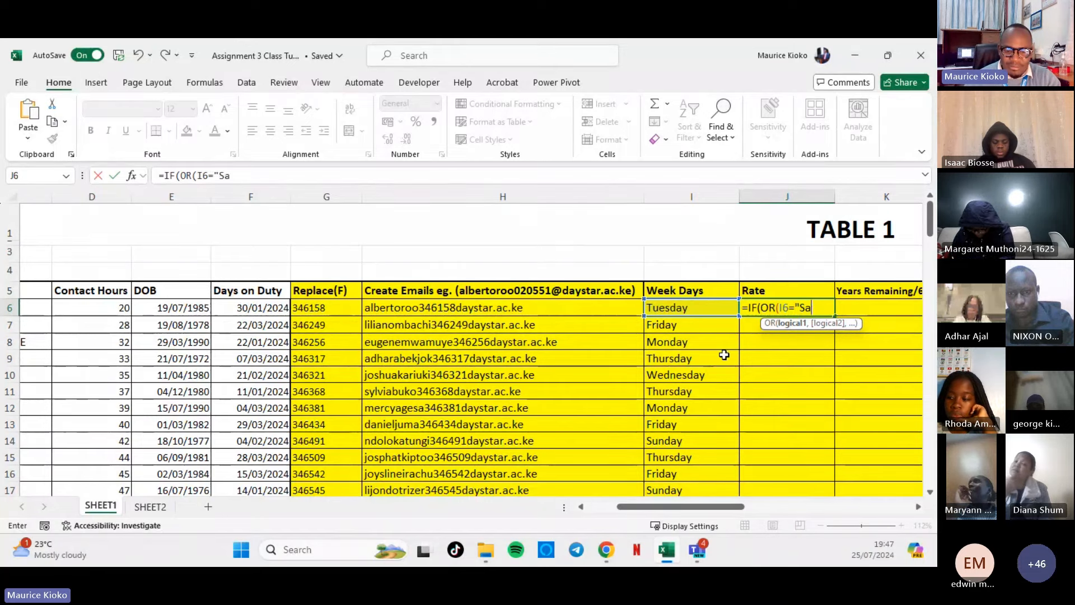
text(turda)
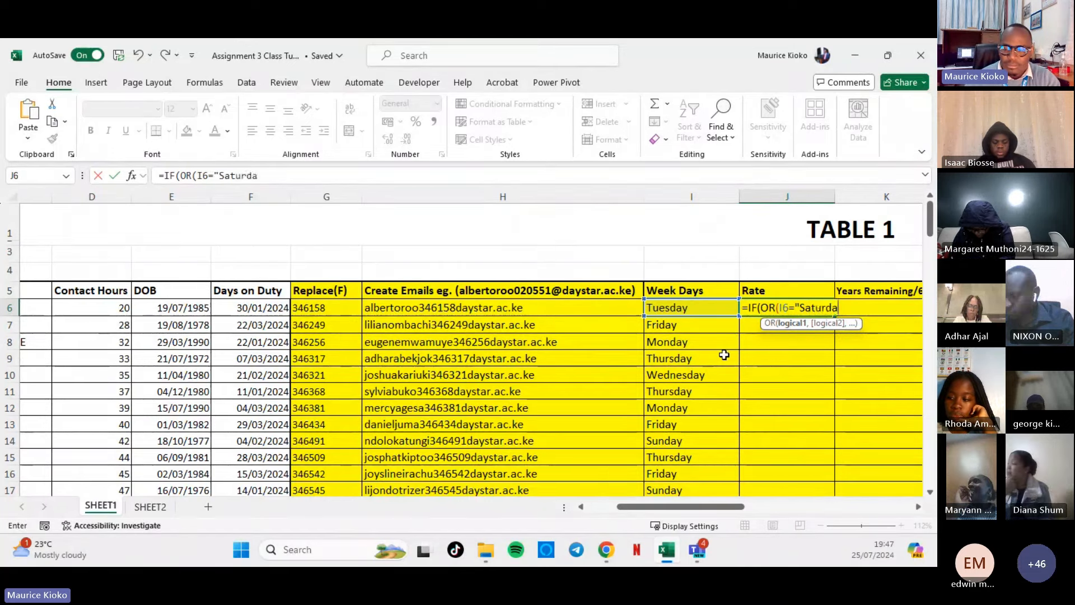
text(y")
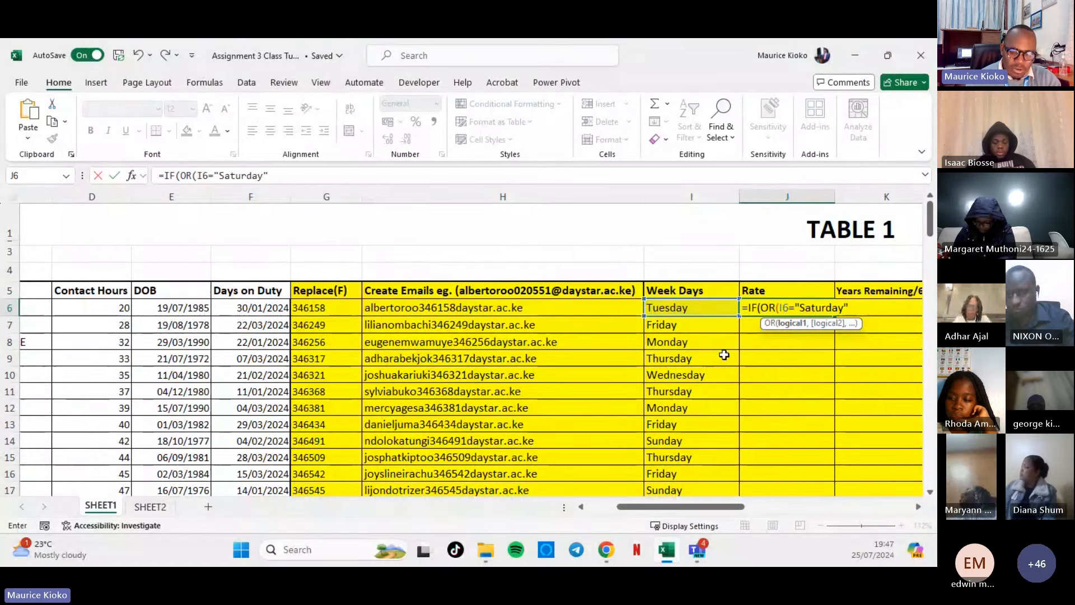
Add I6="Sunday" as the second OR condition and close the OR function's bracket.
text(,I)
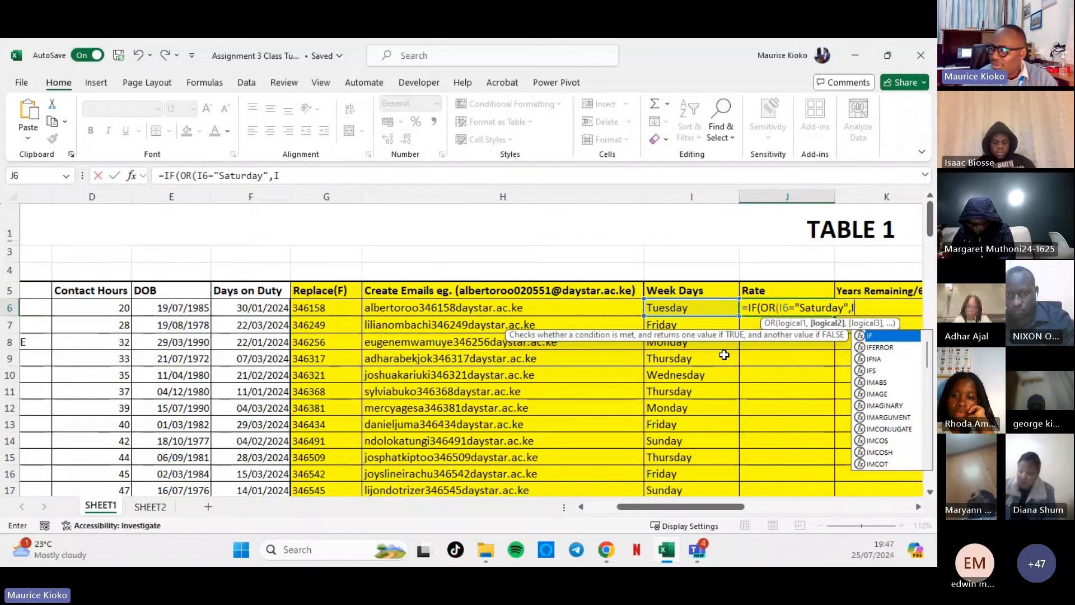
text(6)
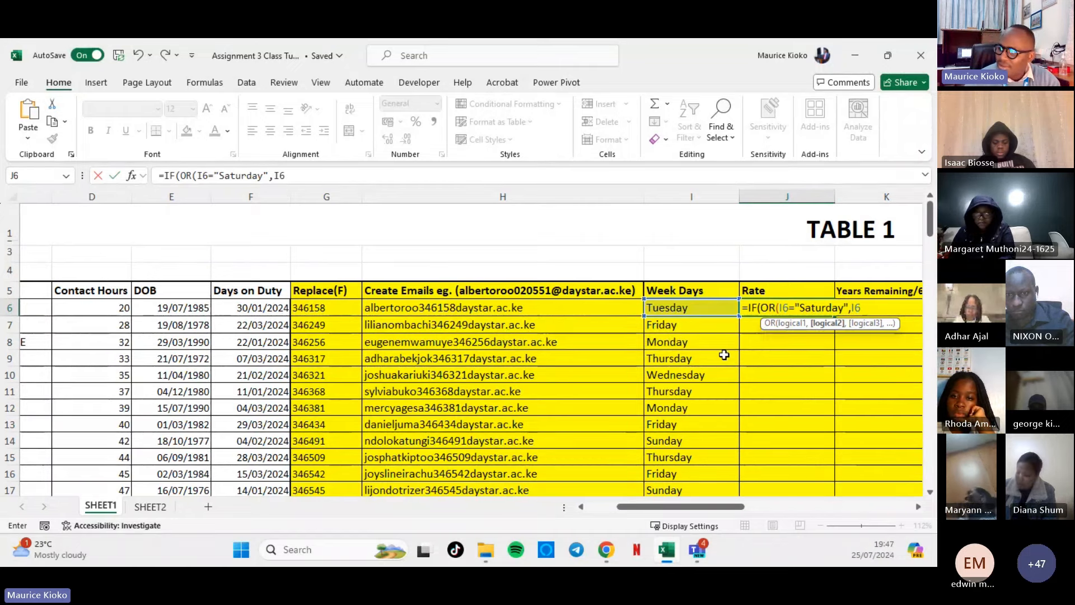
text(=)
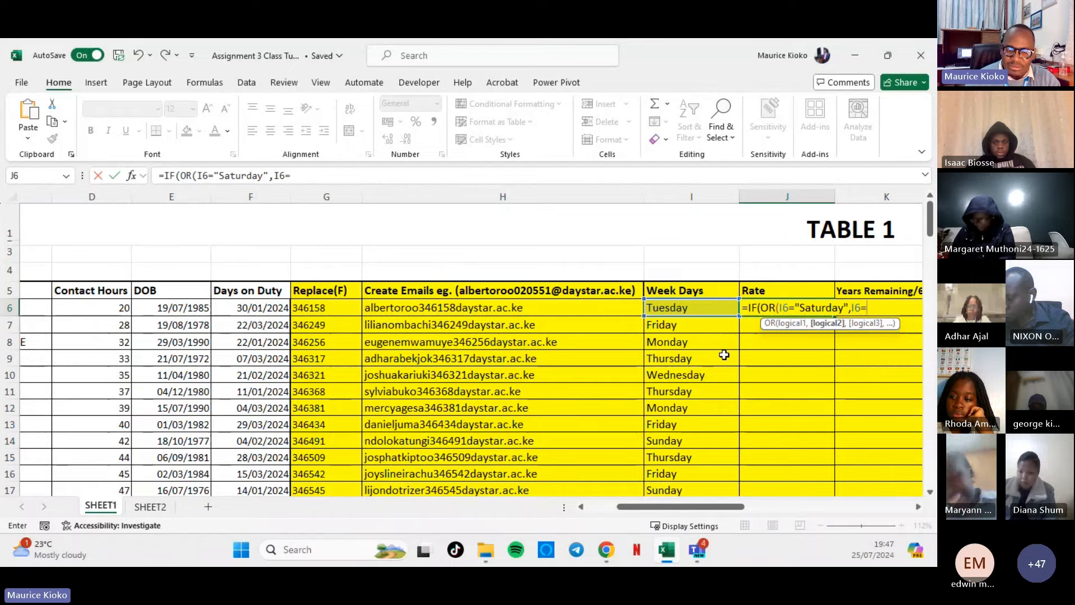
text("Sunday)
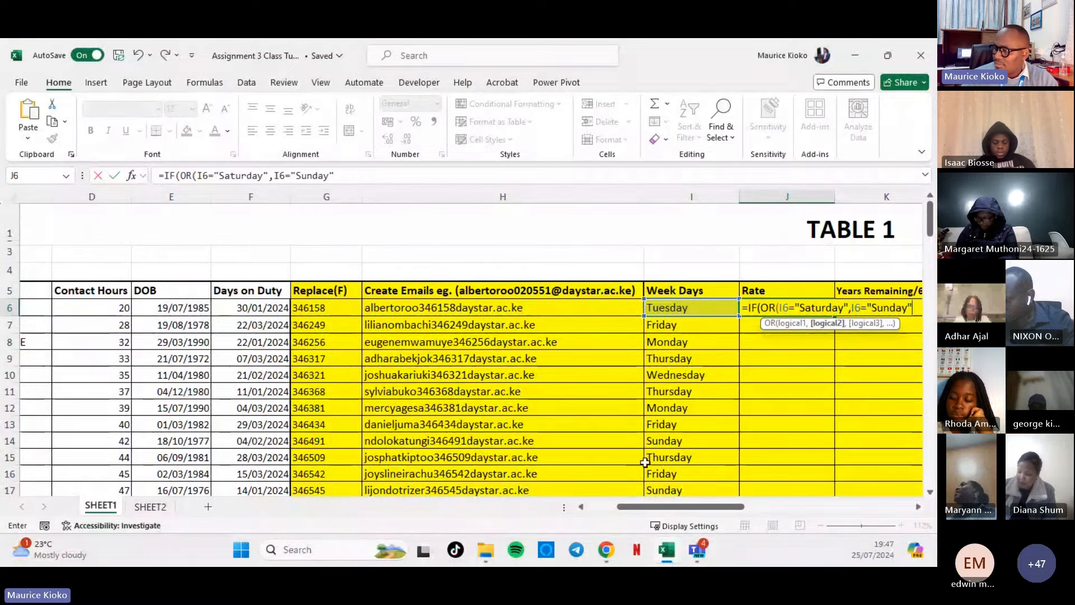
drag(677, 507, 700, 506)
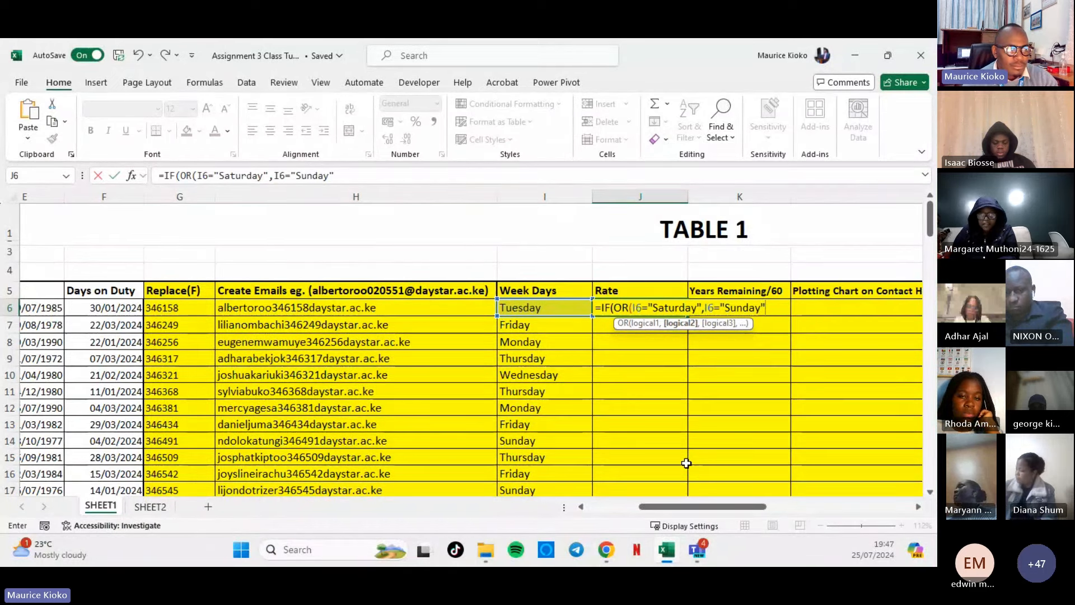
text())
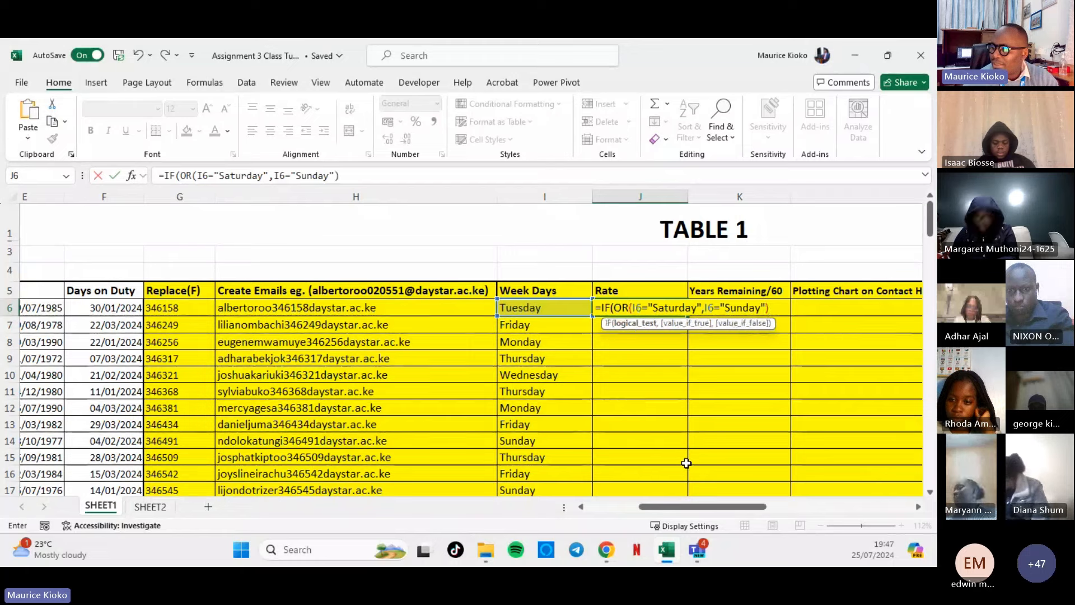
Add the Weekend Rate cell as the absolute reference $B$4 for the IF formula's value if true.
text(,)
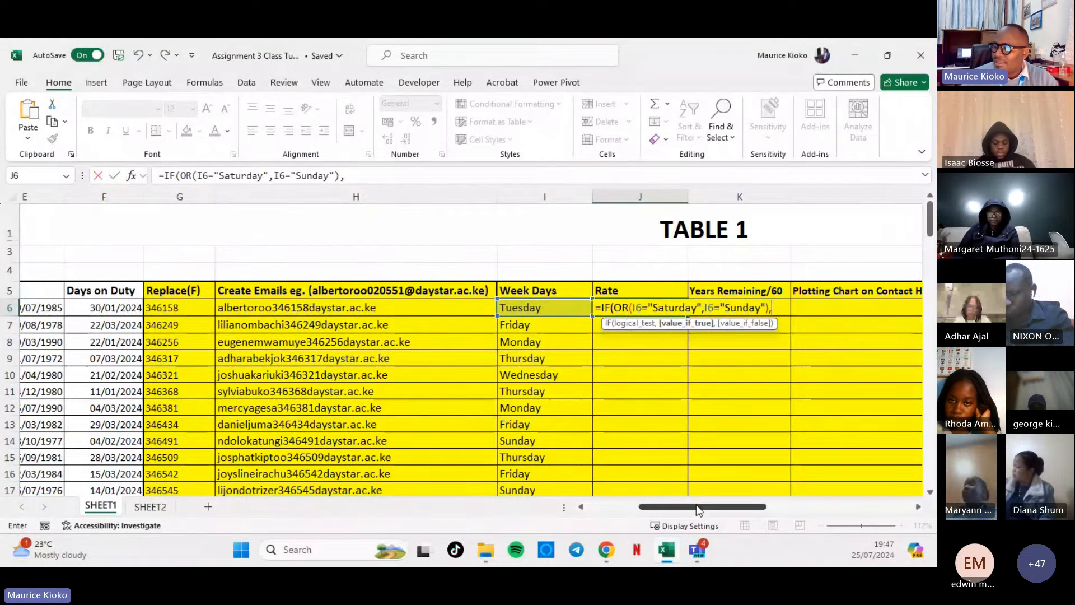
drag(697, 506, 599, 510)
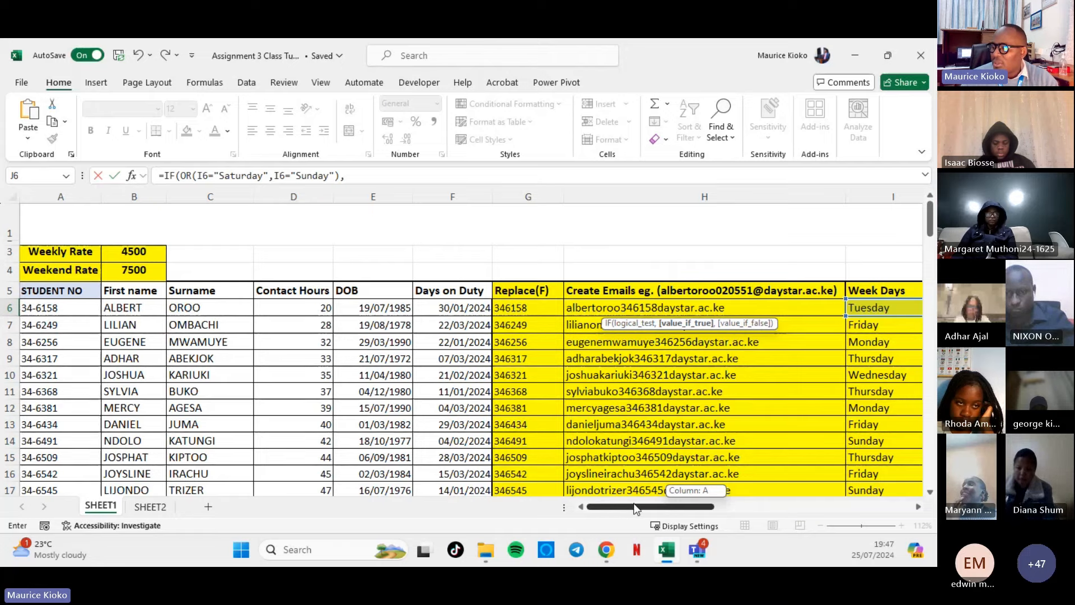
drag(635, 508, 692, 508)
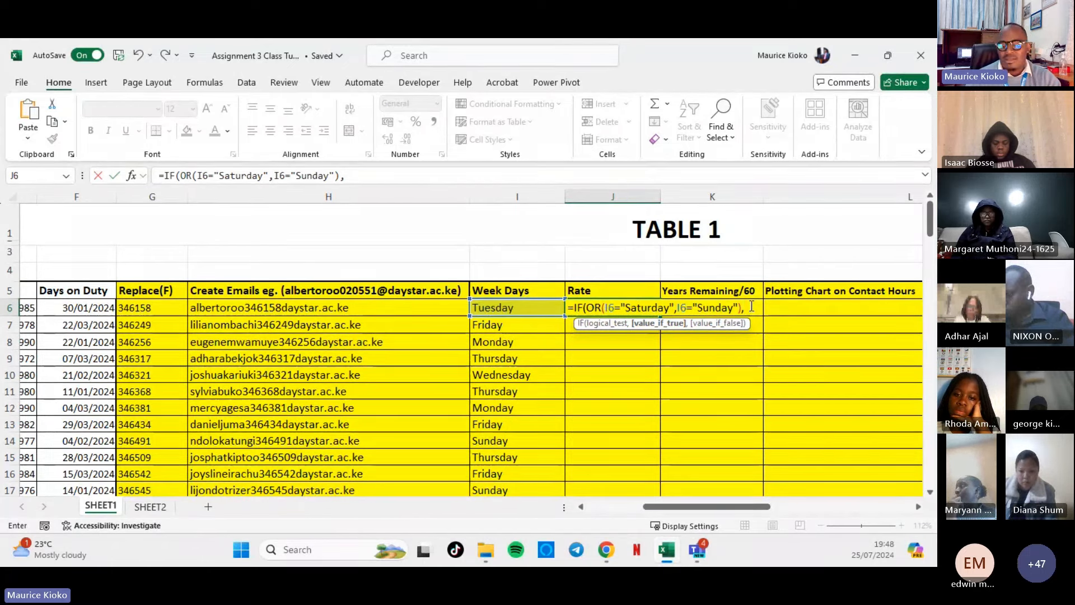
text($)
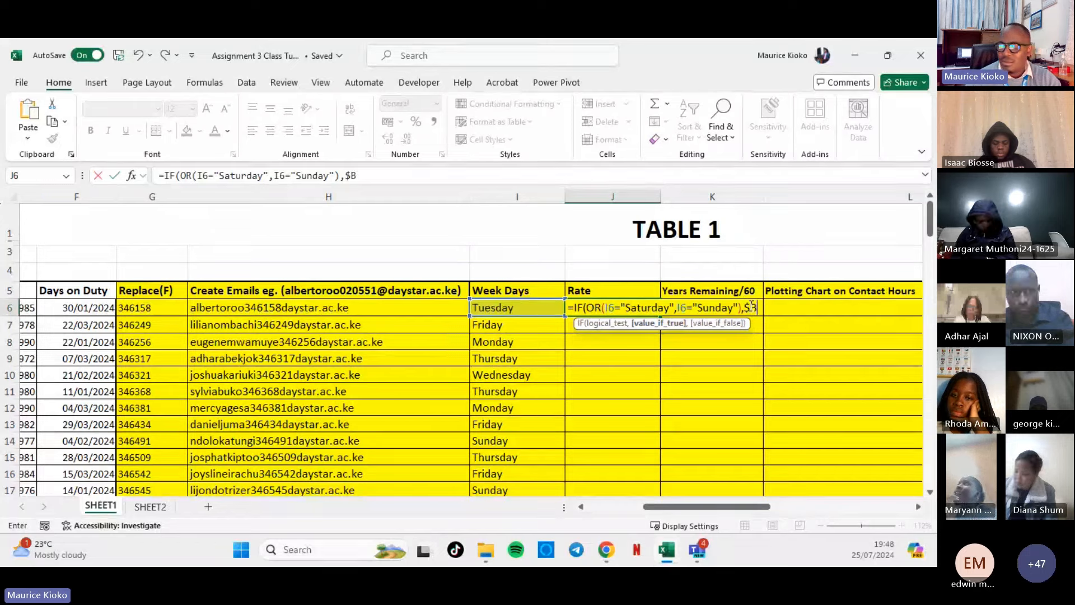
text(B$4)
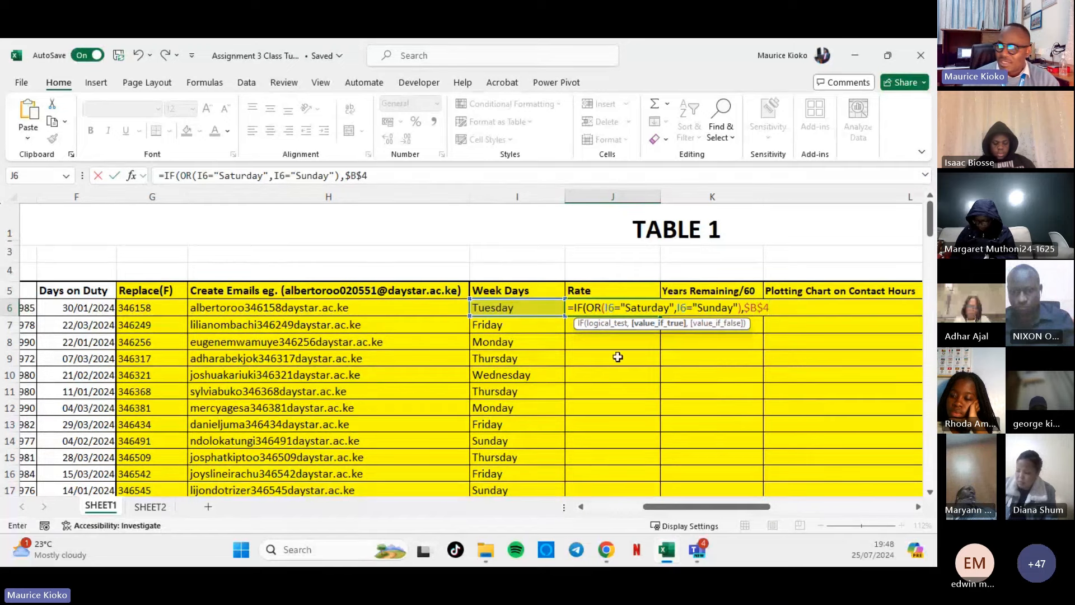
Re-enter the value if true in the Rate formula, trying the relative reference B4 and restoring the absolute $B$4.
key(BackSpace)
key(BackSpace)
text(B4)
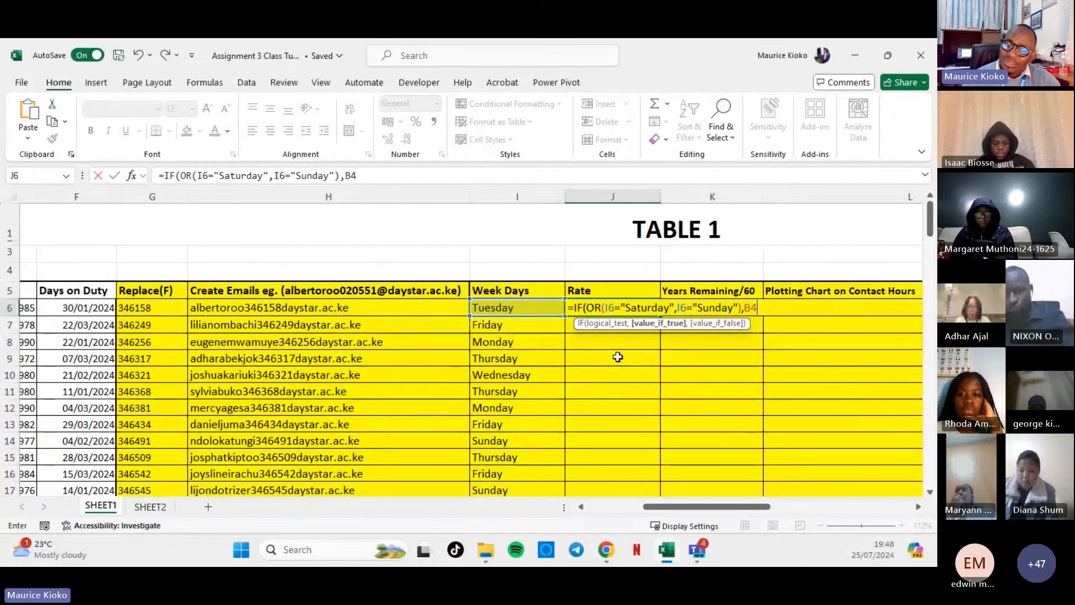
key(BackSpace)
key(BackSpace)
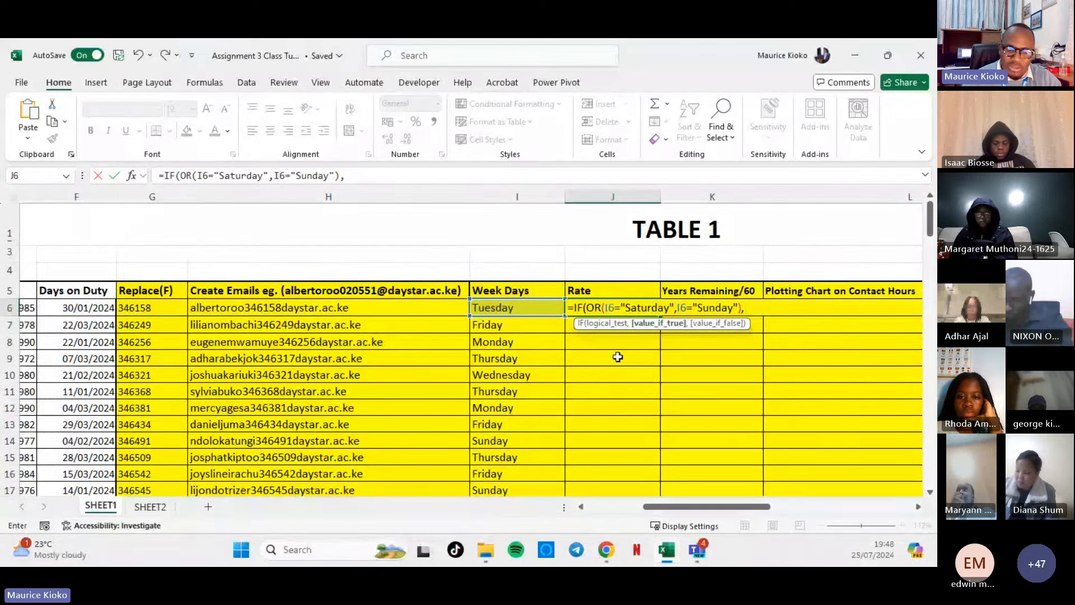
text($B$)
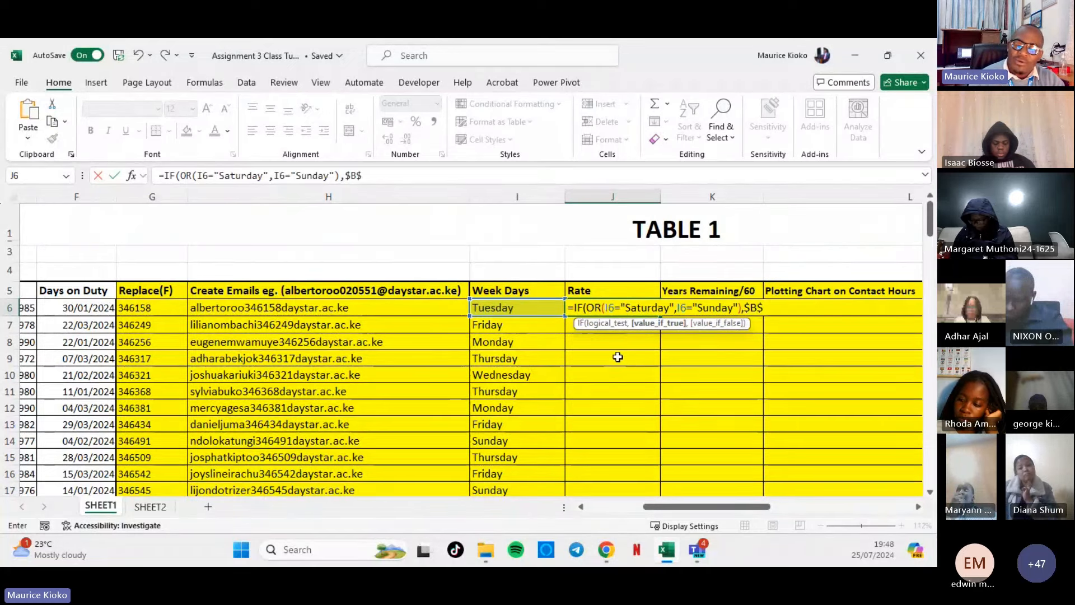
text(4)
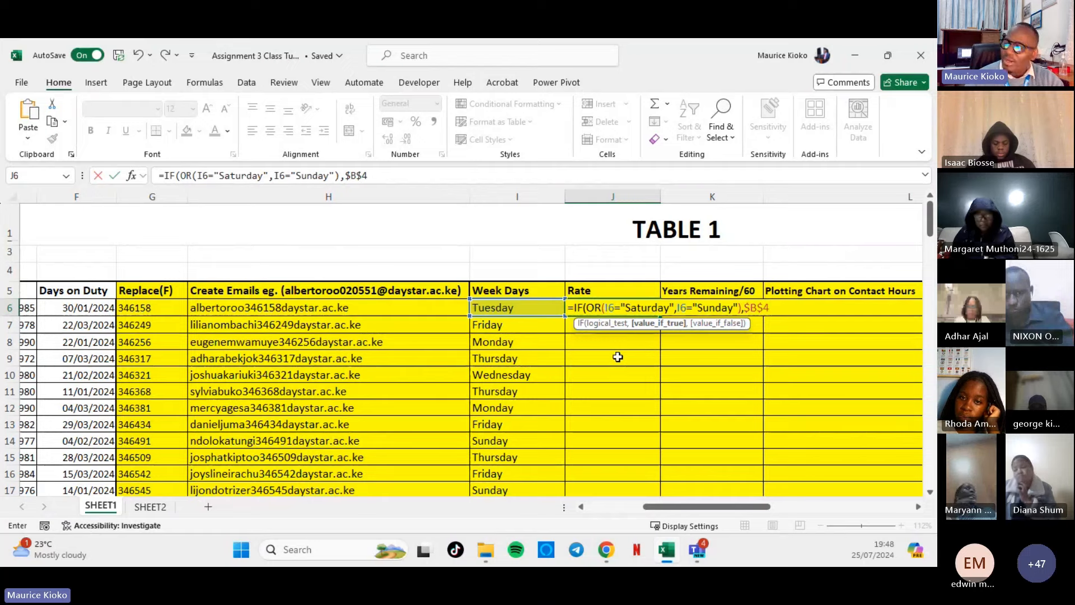
Add the Weekly Rate cell as the absolute reference $B$3 for the value if false, and complete the IF formula in J6.
text(,)
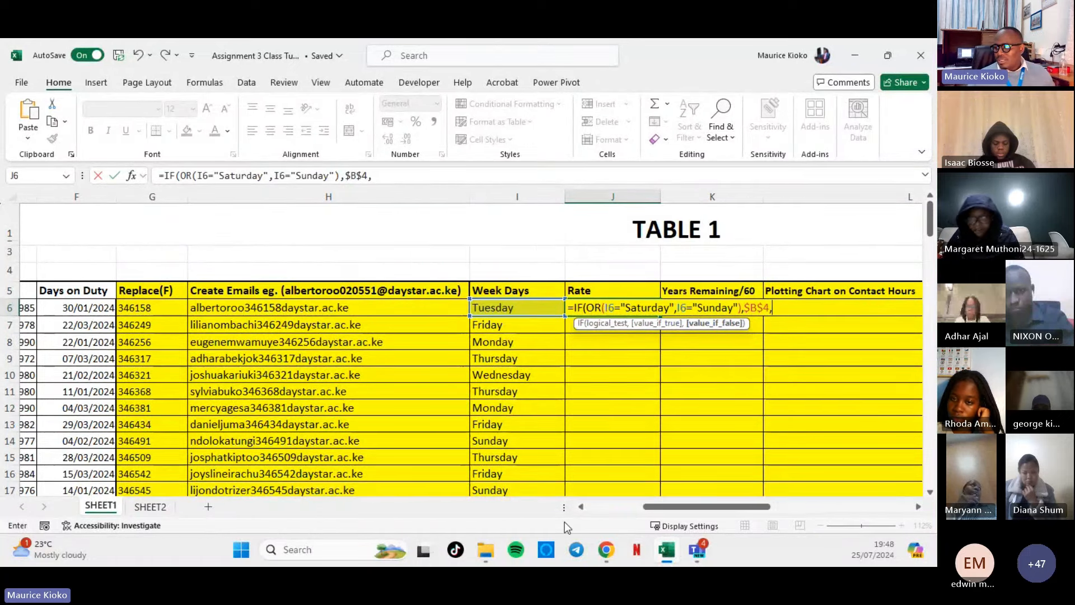
drag(674, 513, 570, 506)
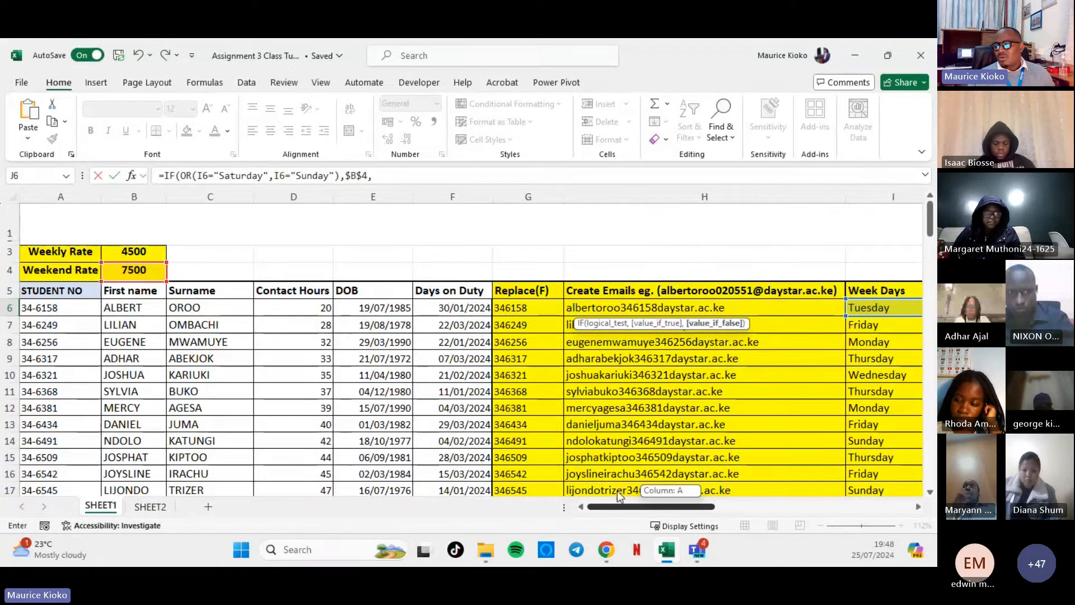
drag(570, 505, 643, 507)
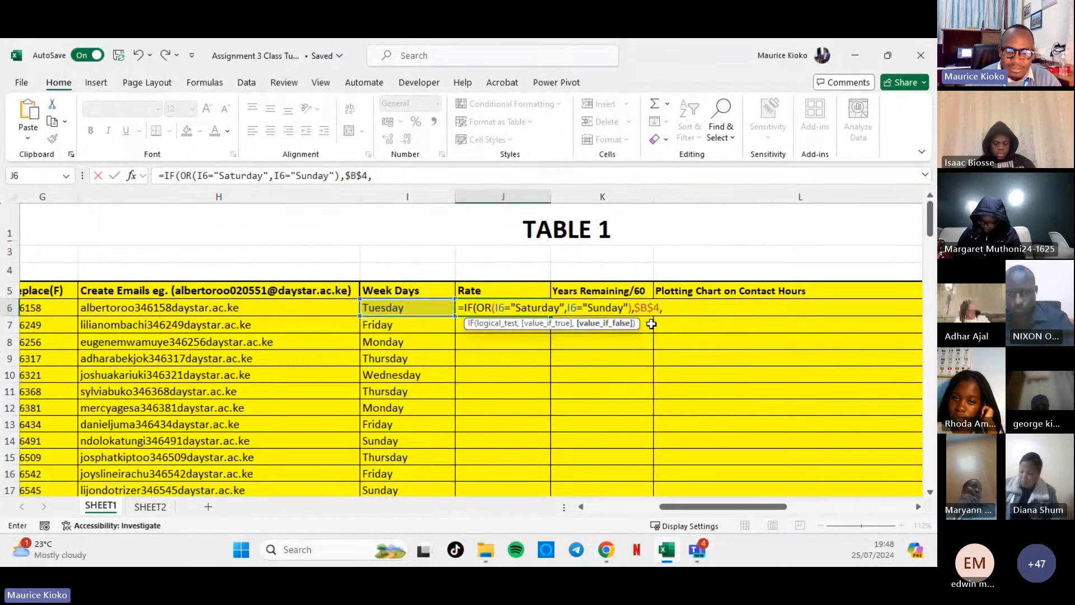
text($B)
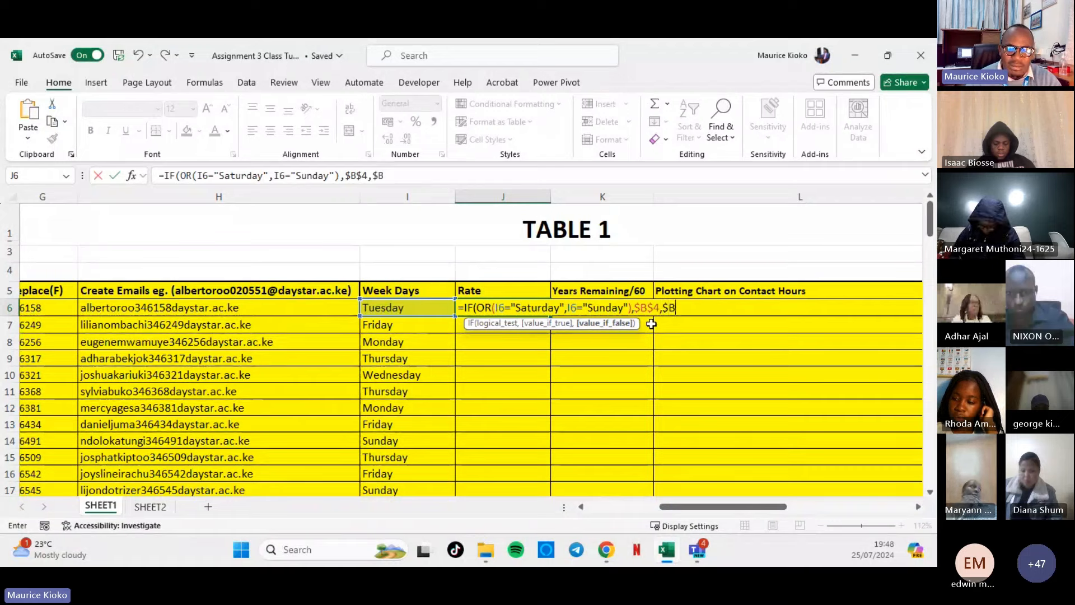
text($3)
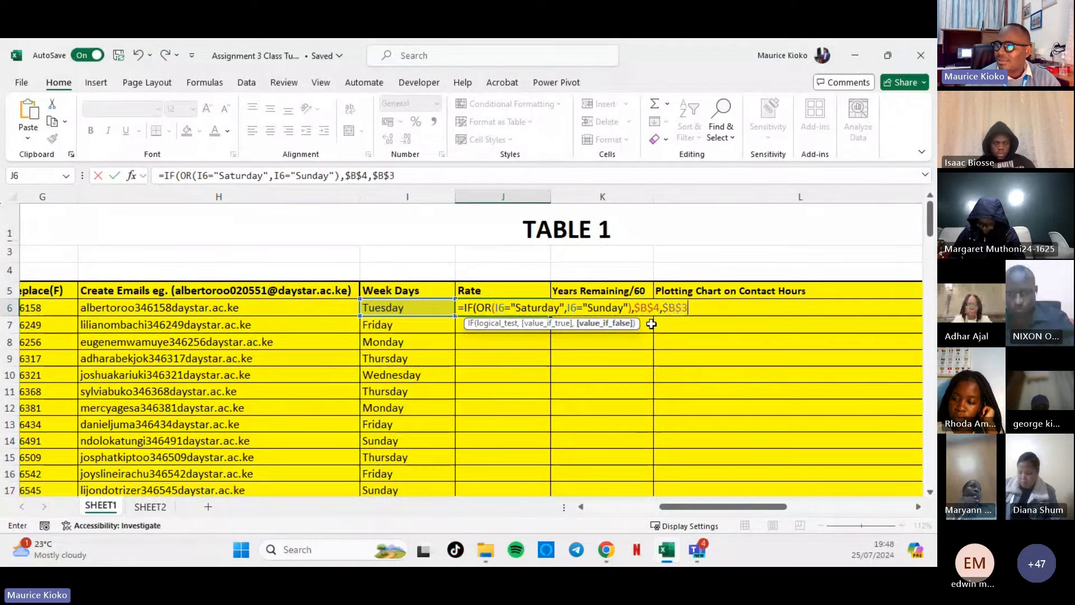
text())
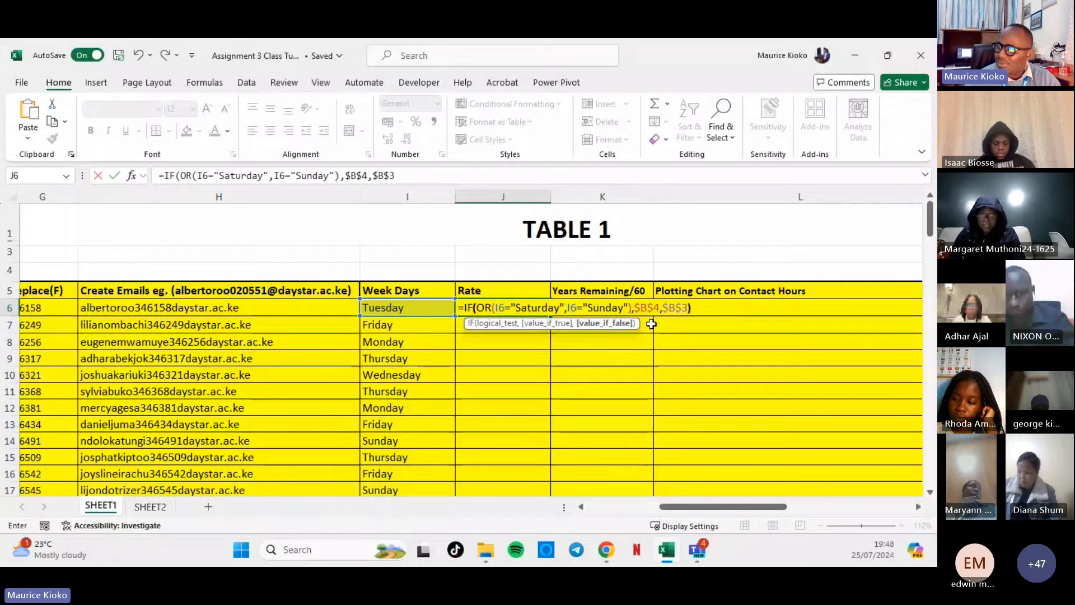
click(651, 503)
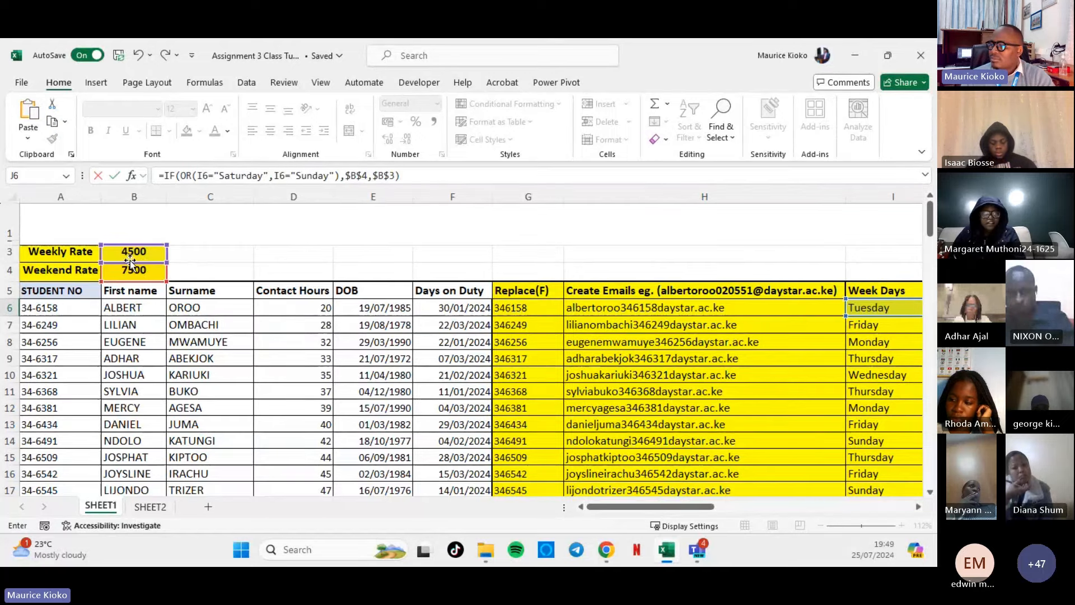
drag(689, 507, 773, 511)
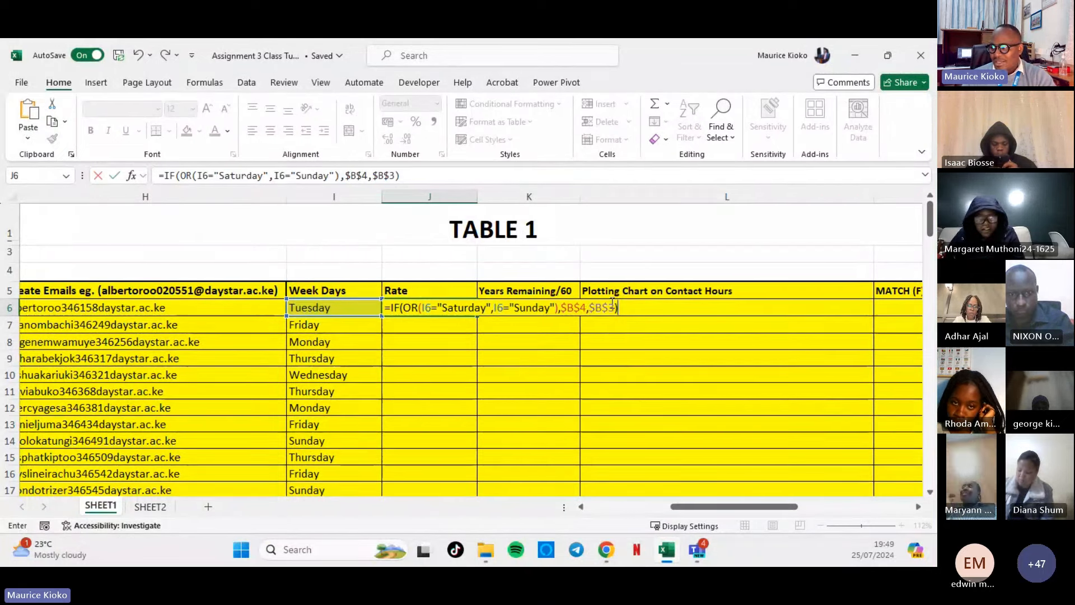
click(464, 305)
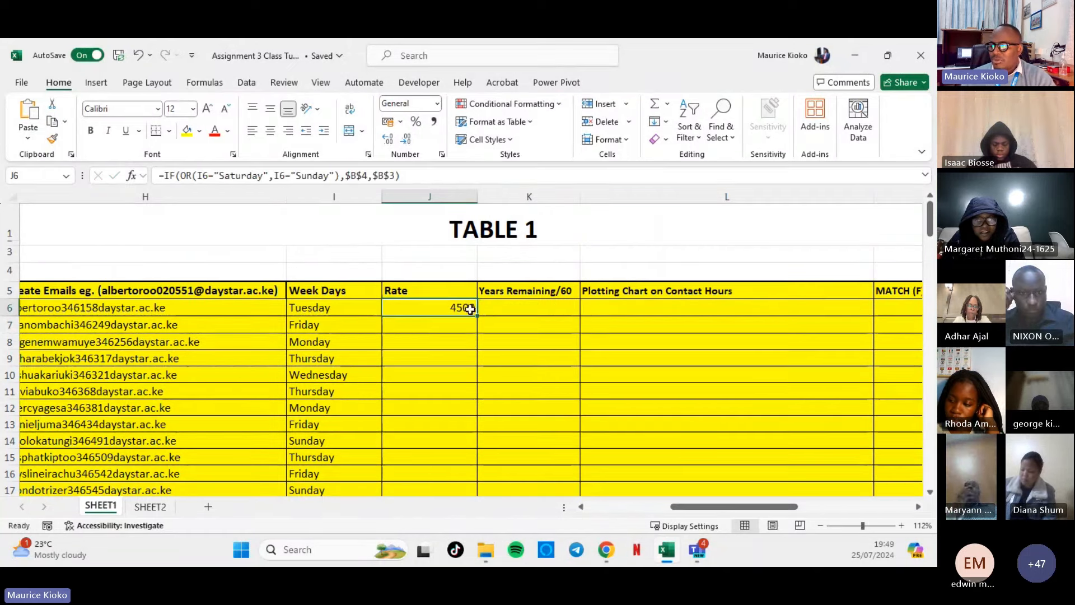
Try filling the Rate formula from J6 down to J14, and undo the fill.
drag(478, 314, 479, 415)
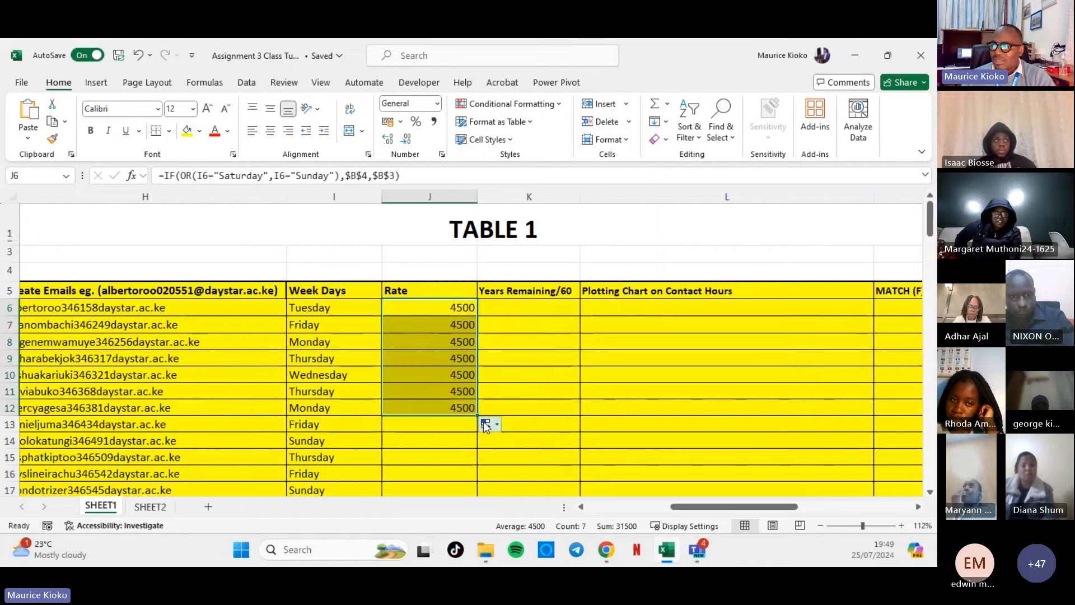
drag(478, 416, 468, 448)
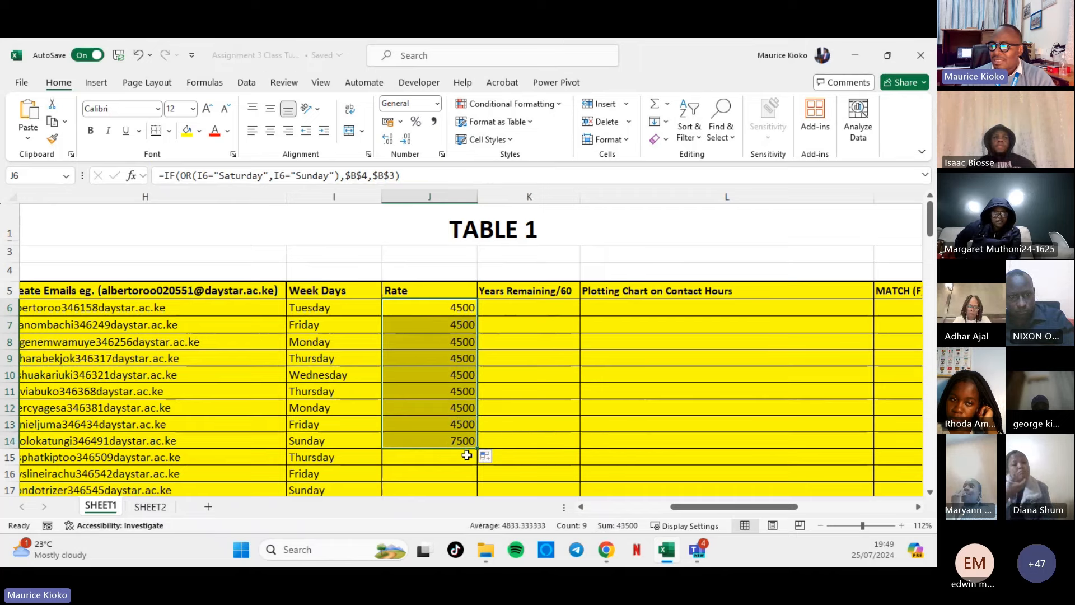
click(463, 440)
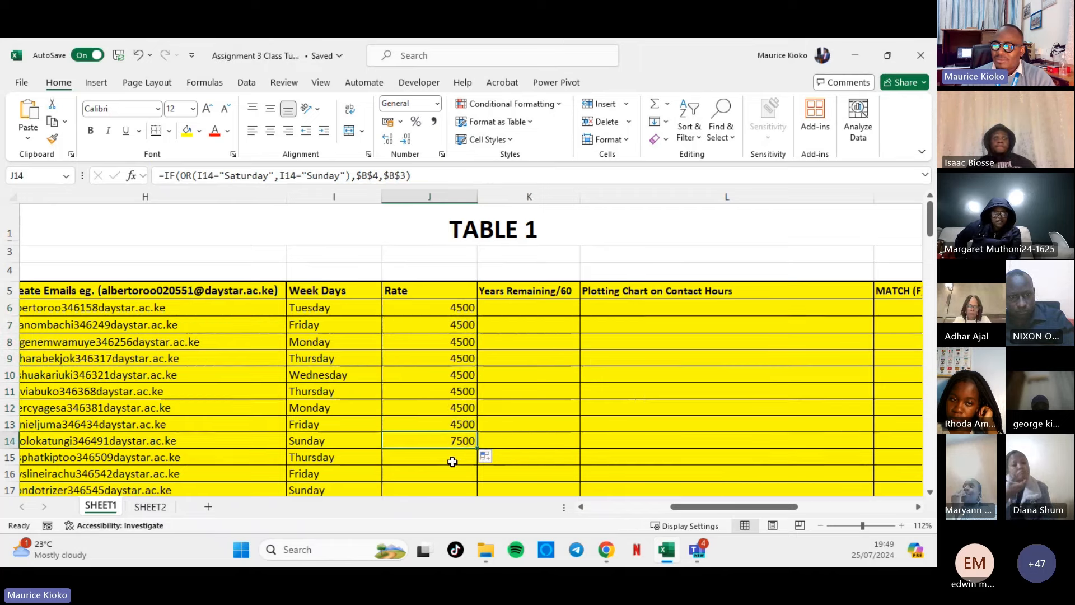
click(138, 56)
click(138, 56)
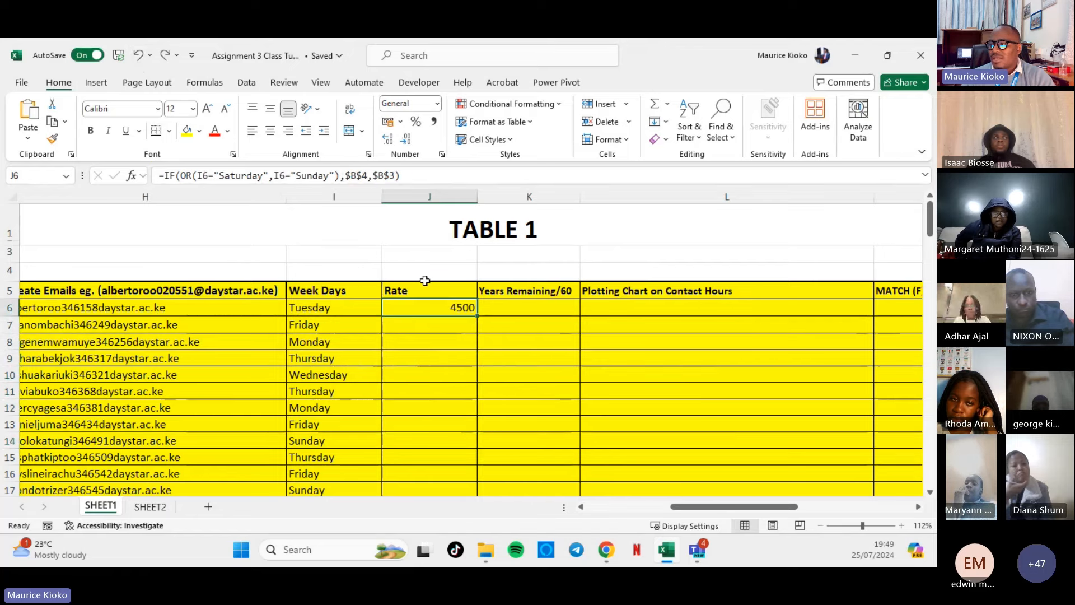
Change the absolute rate references in J6's formula to the relative references B4 and B3.
double_click(463, 308)
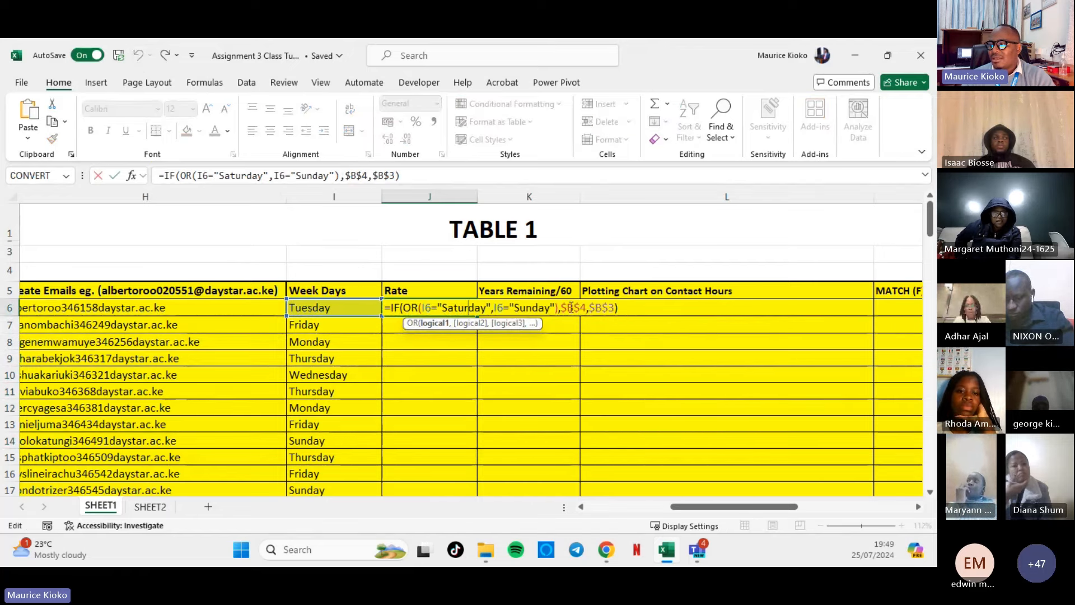
click(577, 309)
key(F4)
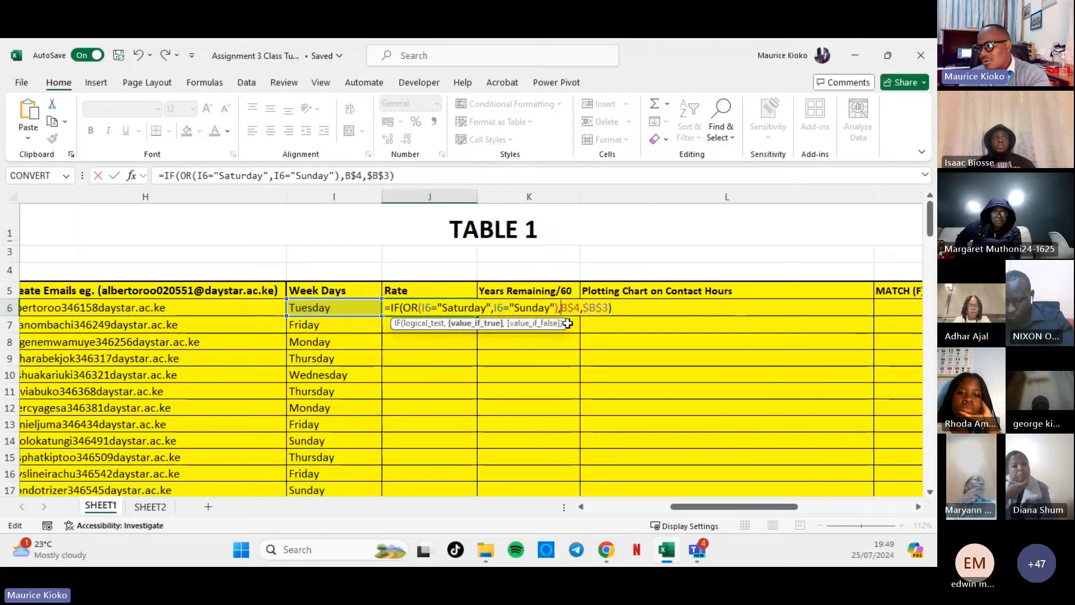
click(573, 307)
key(BackSpace)
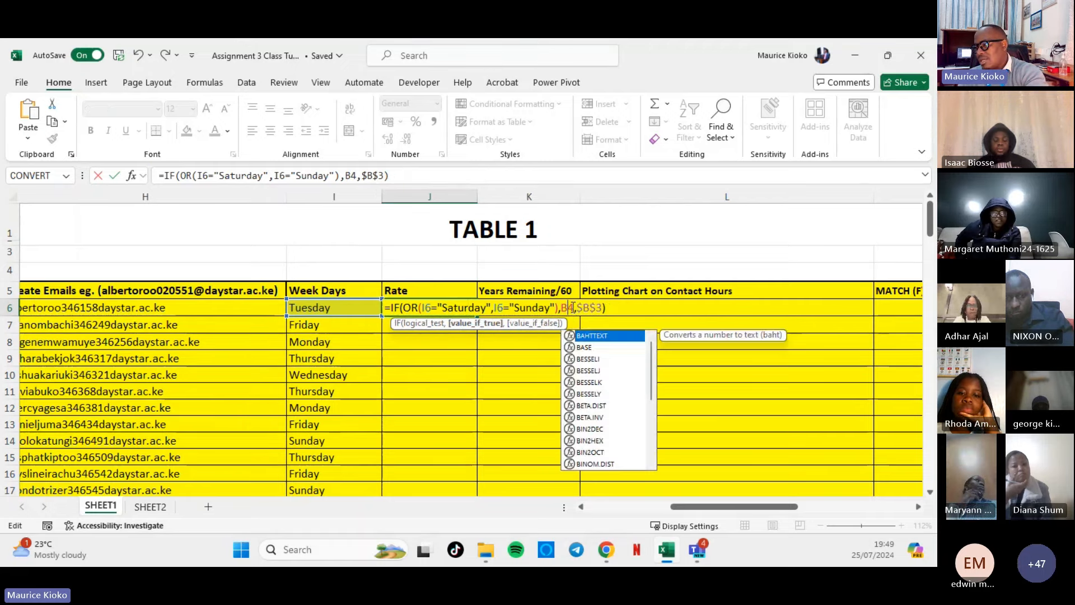
click(595, 307)
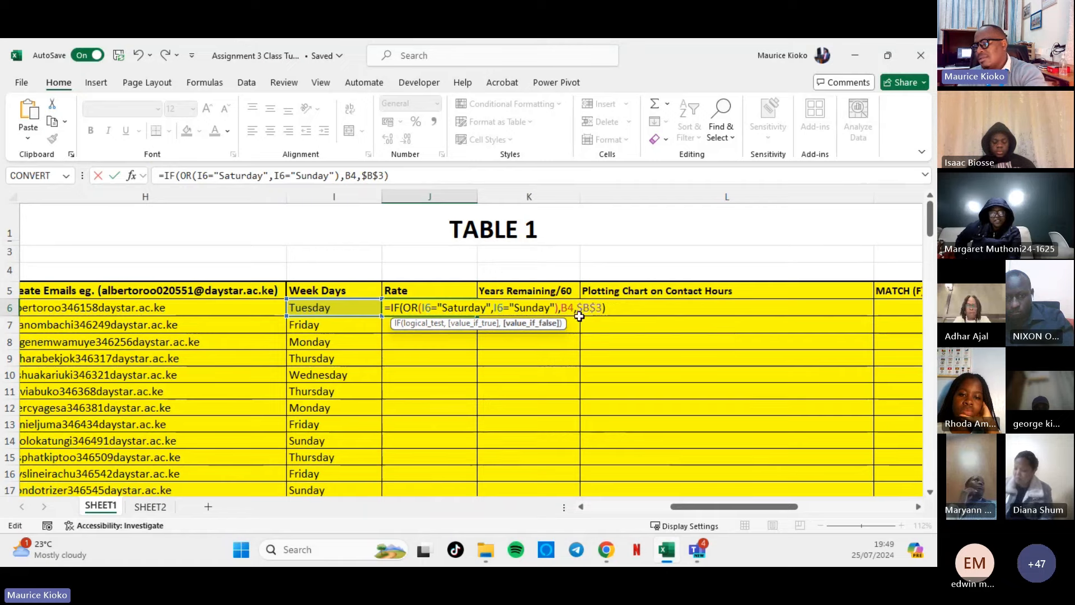
key(BackSpace)
click(590, 309)
key(BackSpace)
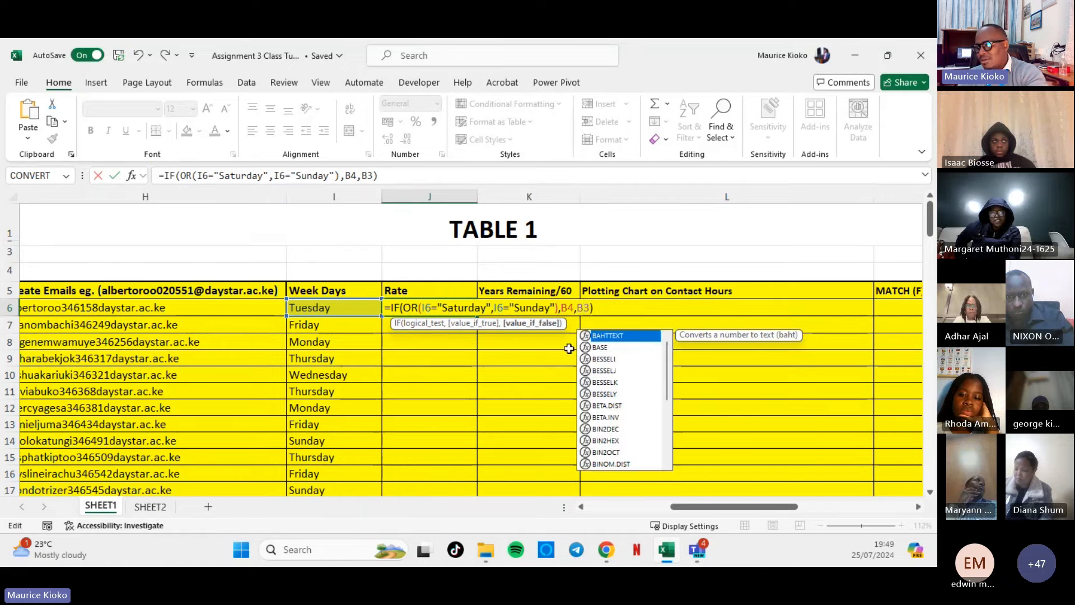
key(Return)
click(457, 305)
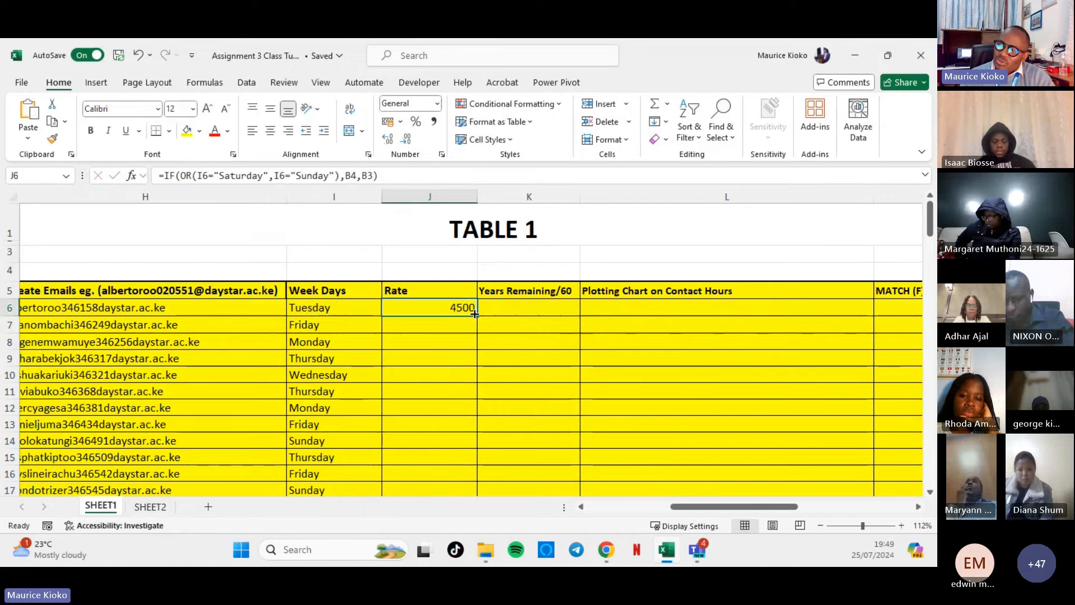
Fill the relative-reference Rate formula from J6 down to J22 and check it against the Weekly and Weekend Rate cells.
drag(475, 314, 476, 511)
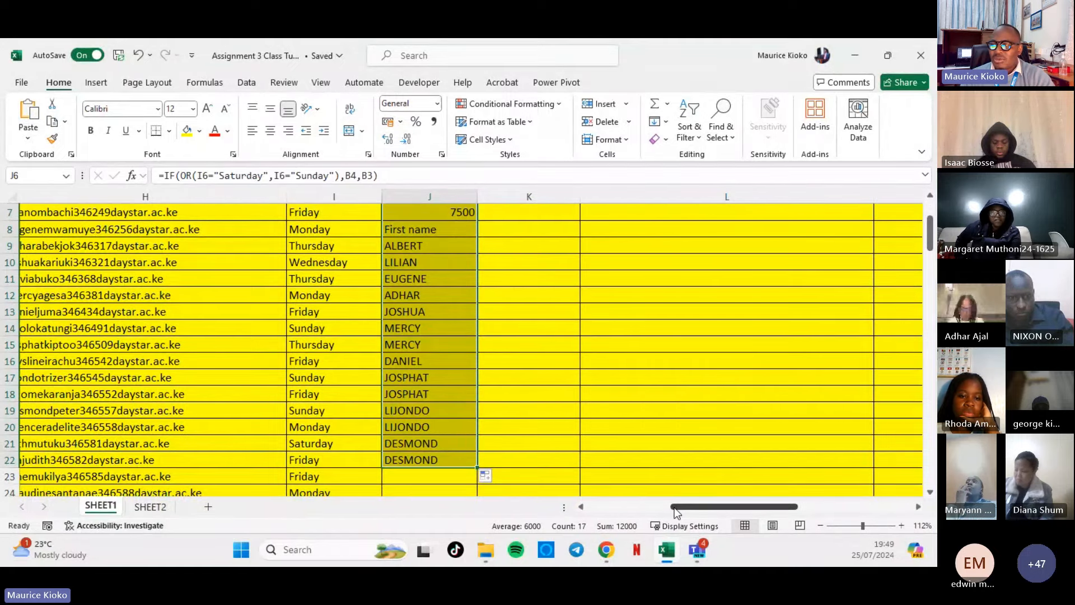
drag(675, 508, 553, 486)
scroll(336, 482, up, 2)
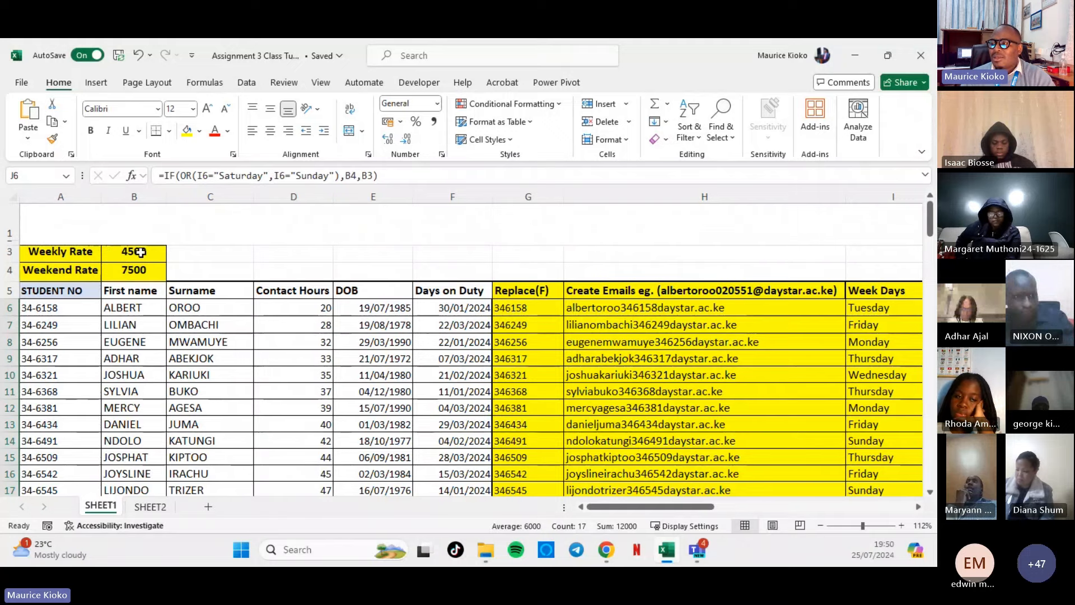
drag(674, 508, 716, 508)
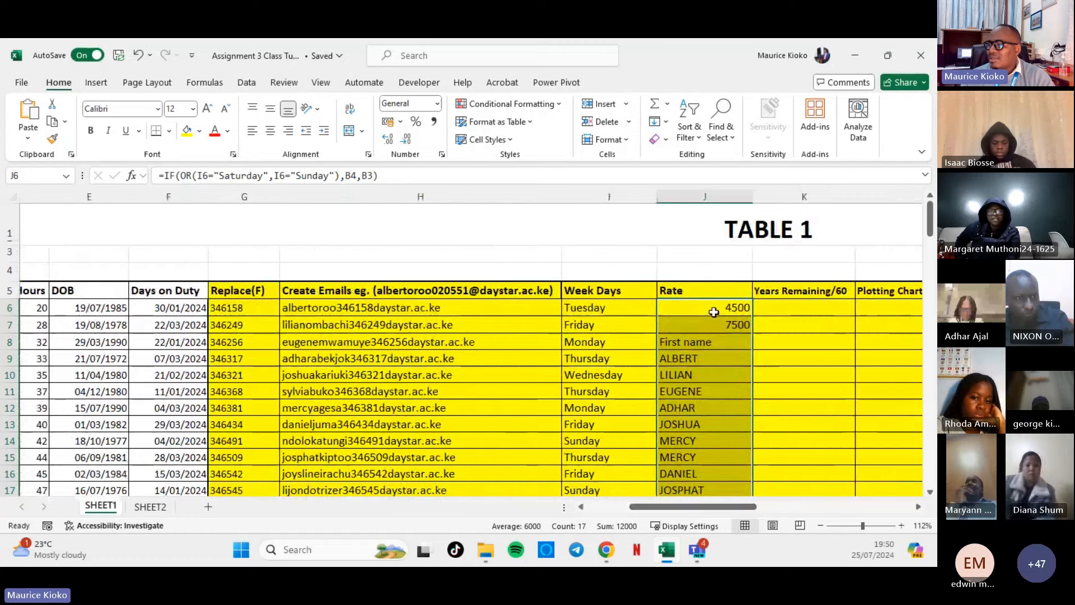
Restore the absolute references $B$4 and $B$3 in the Rate formula in J6.
double_click(726, 310)
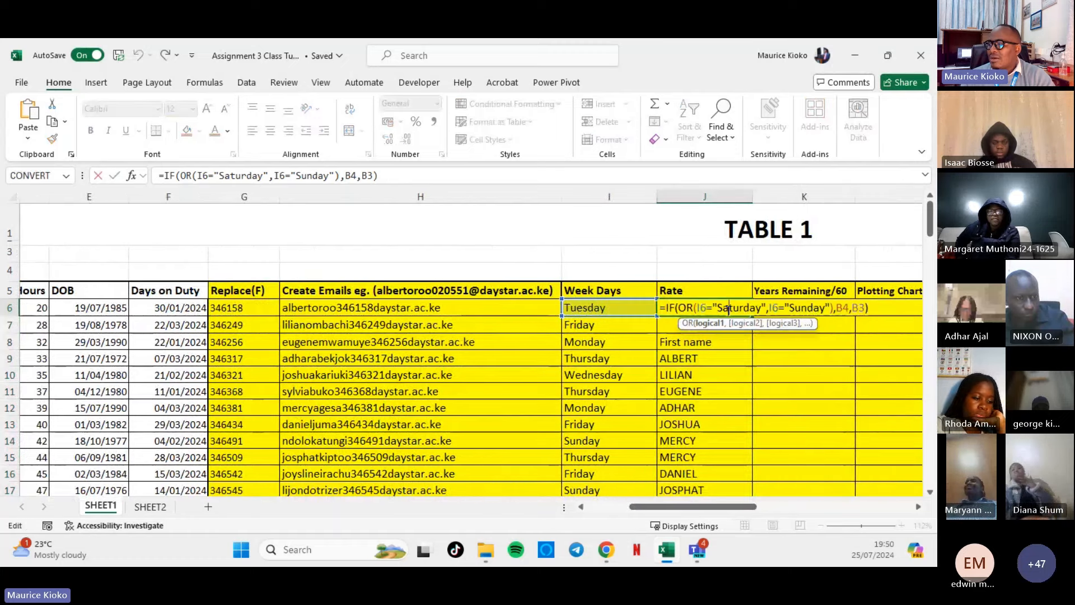
click(849, 308)
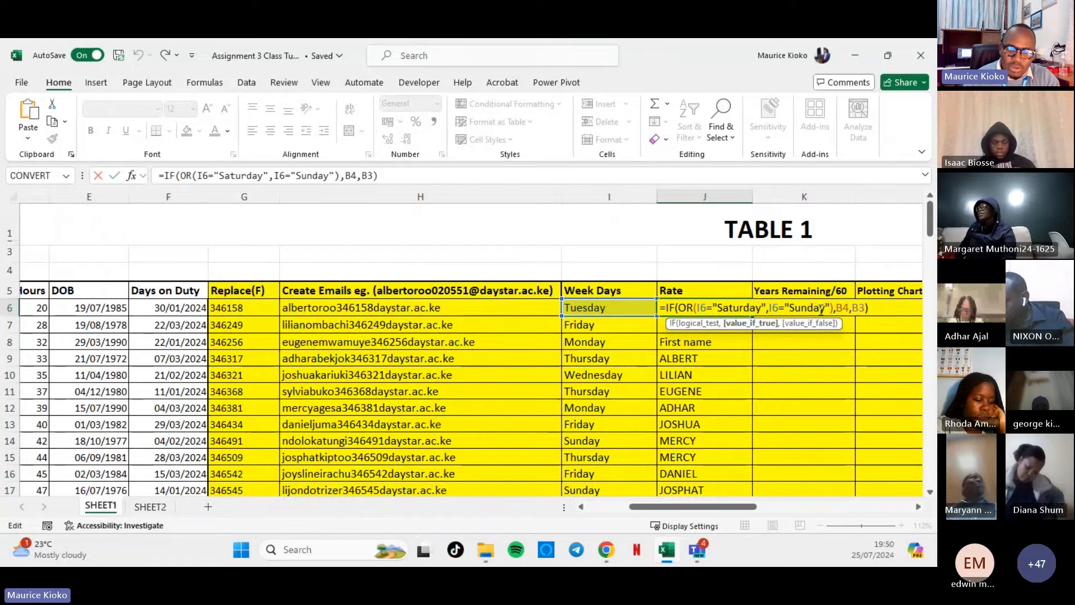
text($)
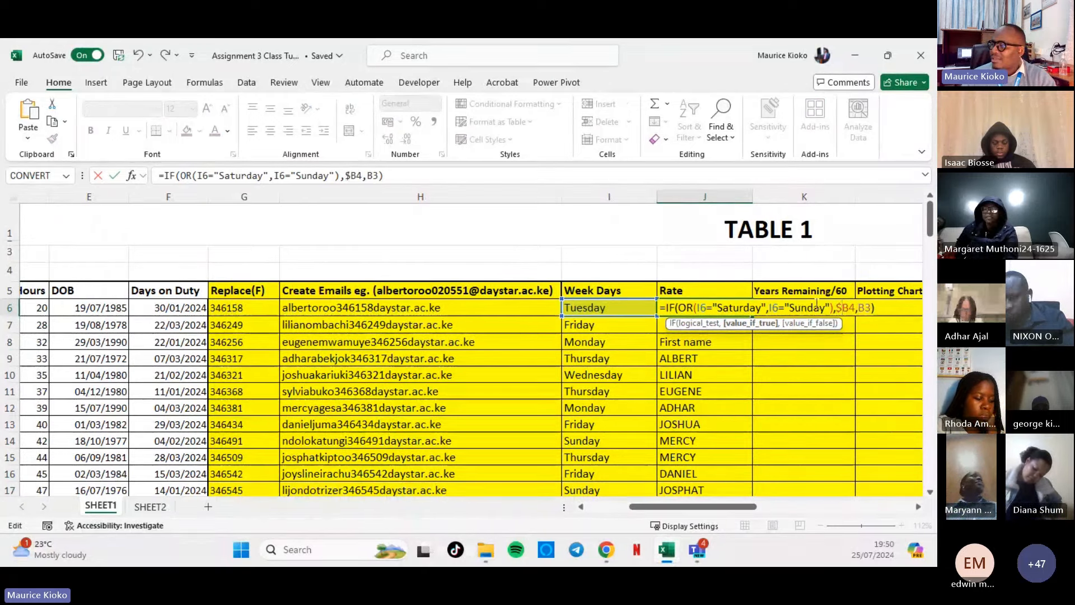
click(852, 307)
text($)
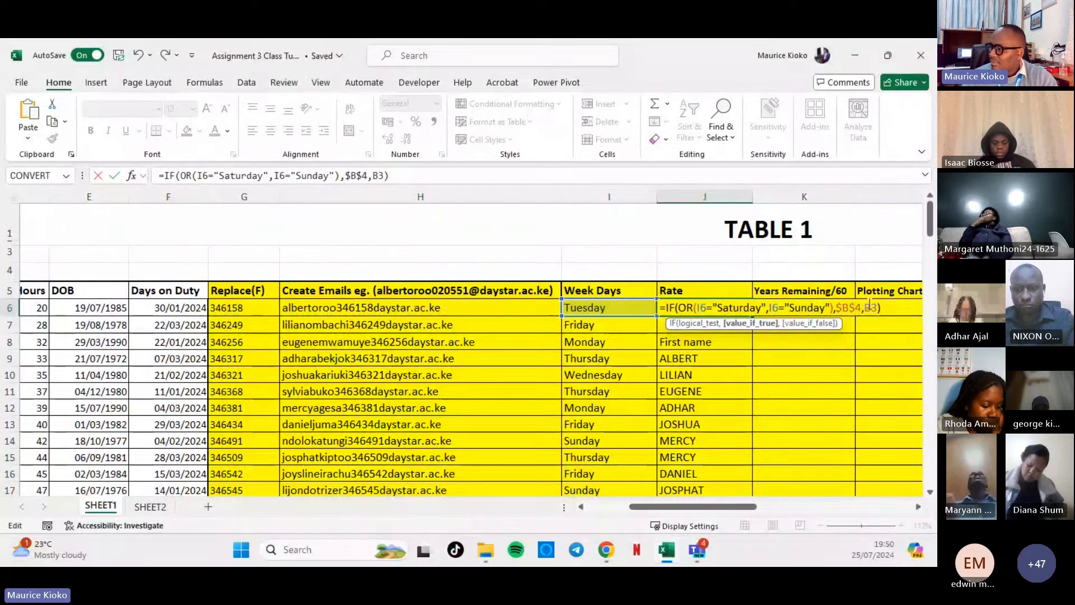
key(Right)
key(Right)
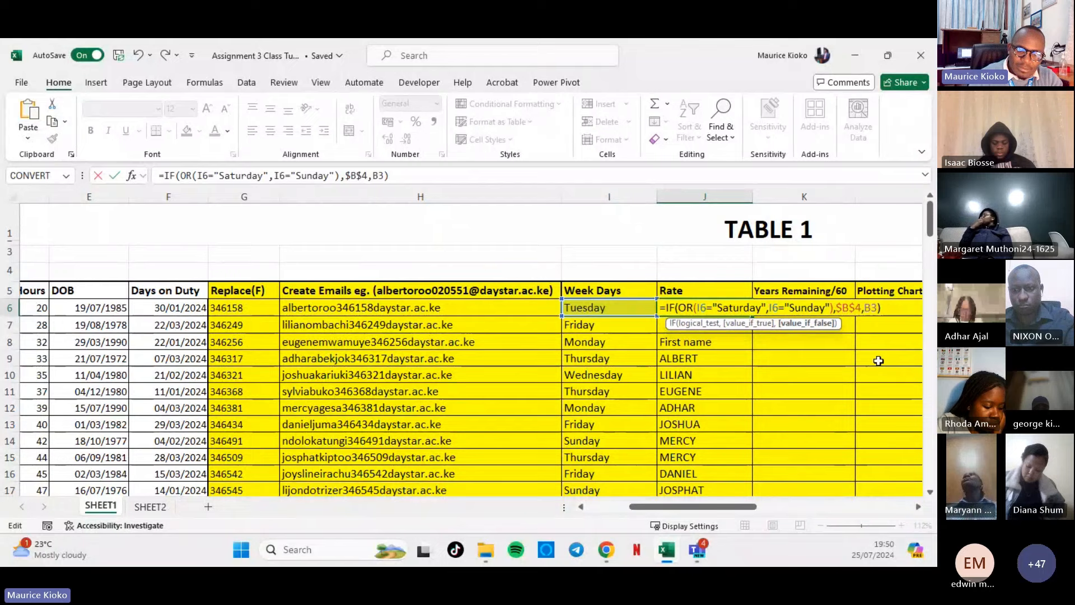
text($B$)
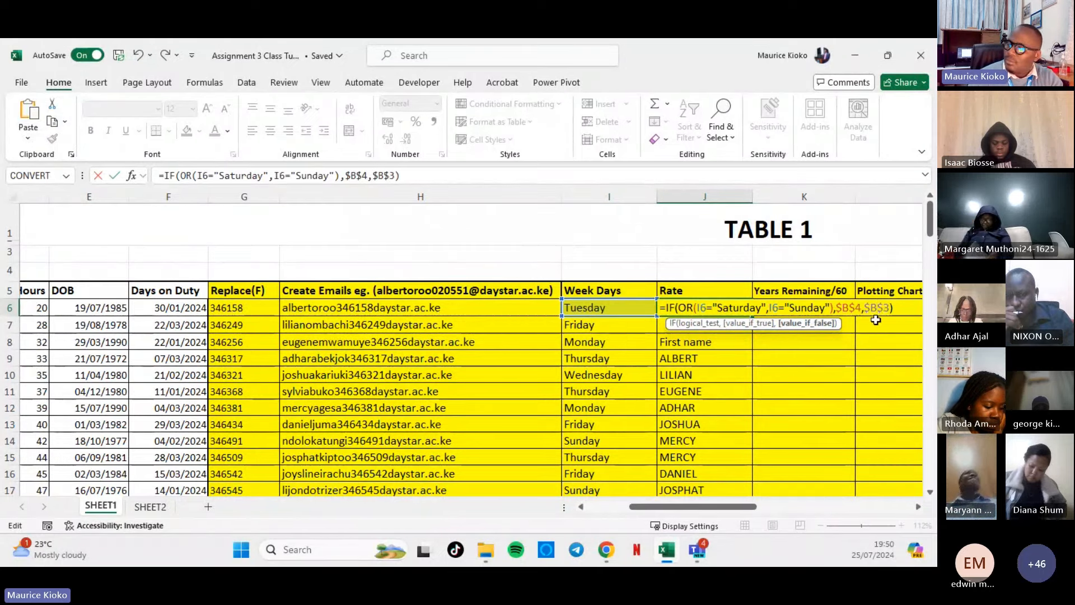
key(Return)
click(739, 309)
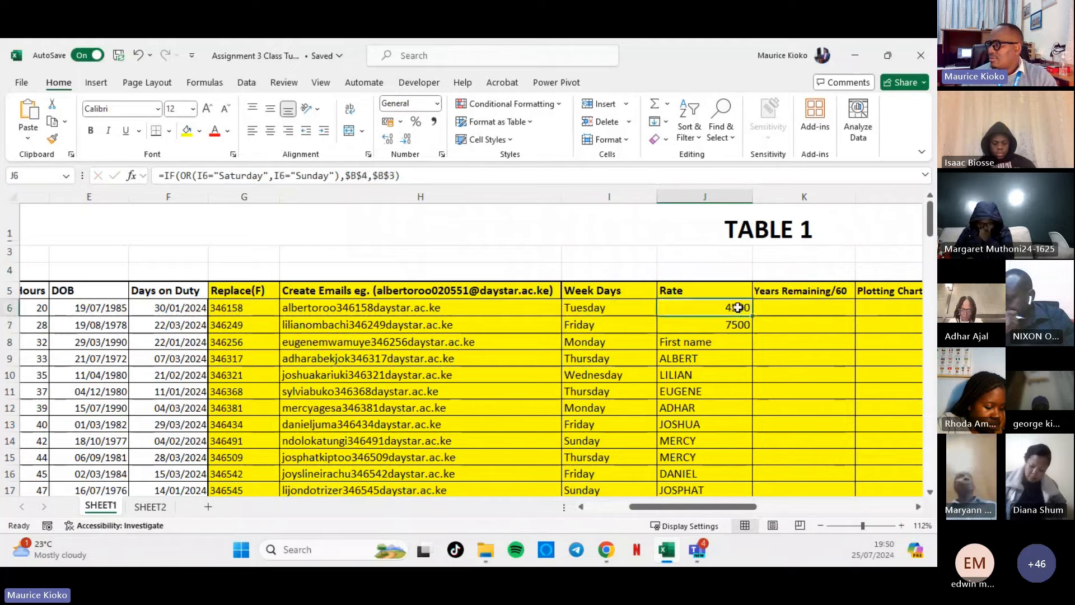
Fill the corrected Rate formula from J6 down the whole Rate column, including the empty rows below J22.
double_click(753, 317)
scroll(738, 367, down, 8)
scroll(738, 370, up, 3)
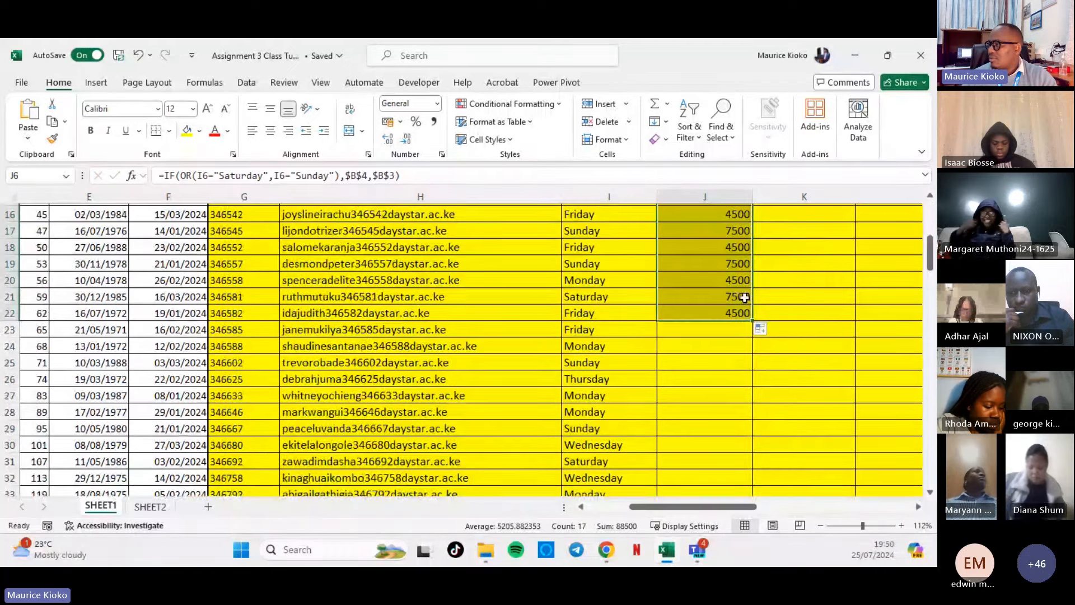
click(749, 315)
double_click(754, 321)
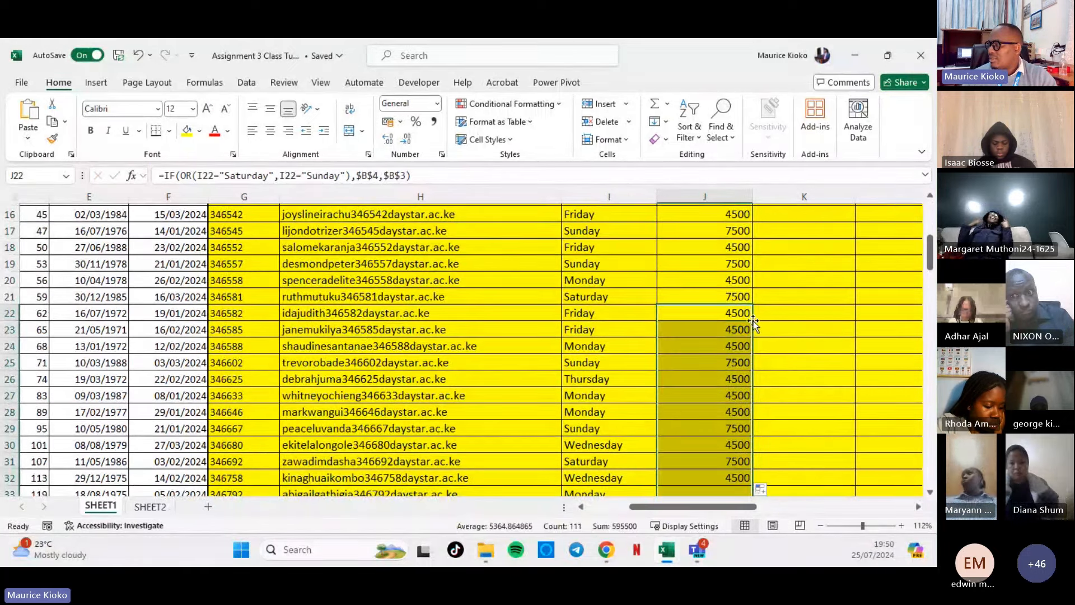
Start the Years Remaining/60 formula in K6 with =60-INT( and look up the INT function's help article.
scroll(752, 344, up, 10)
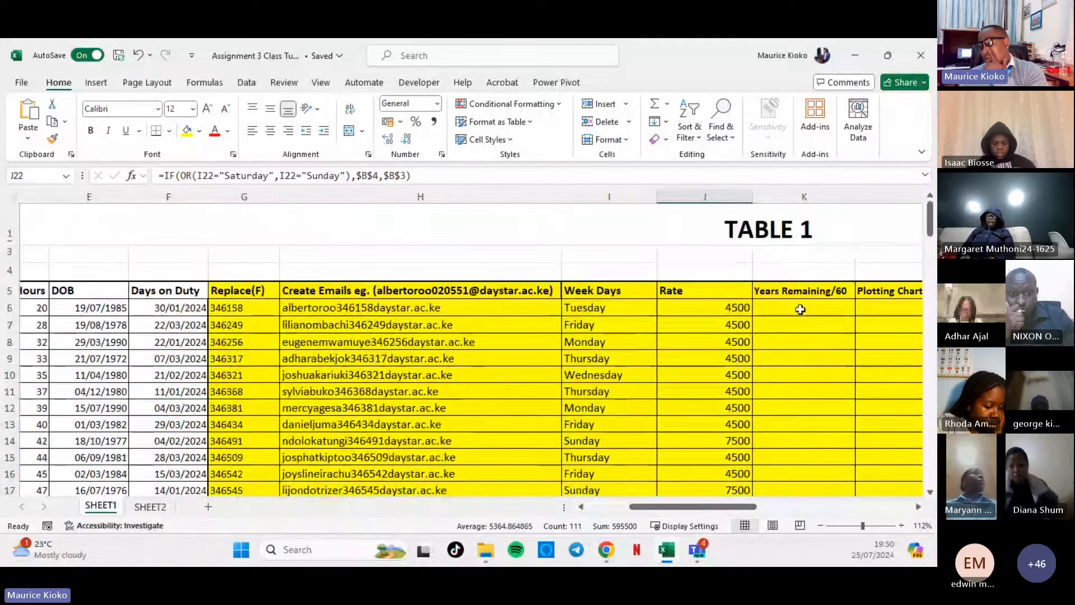
click(803, 309)
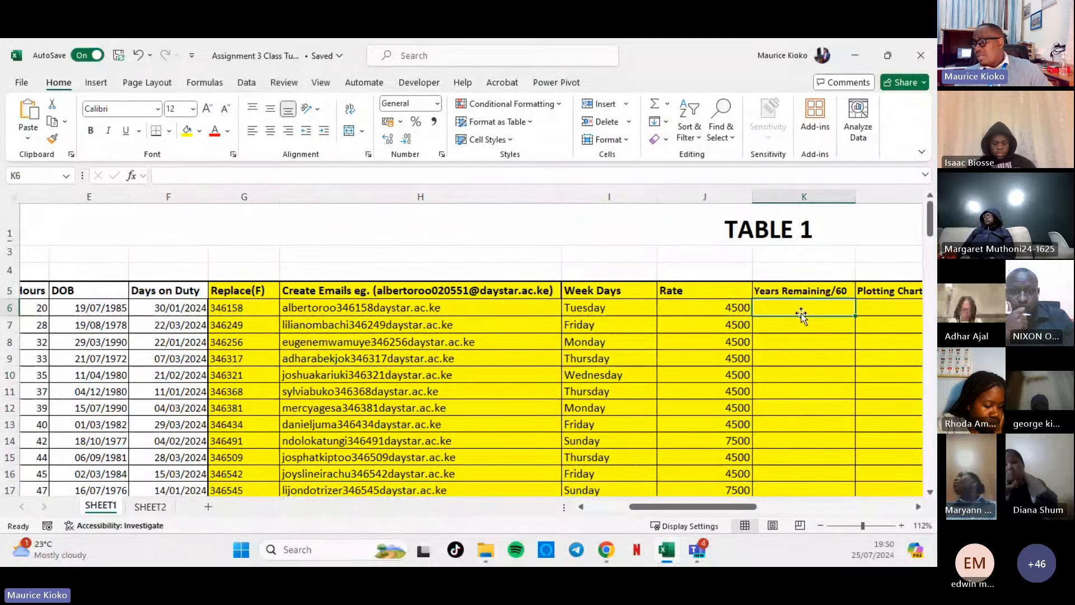
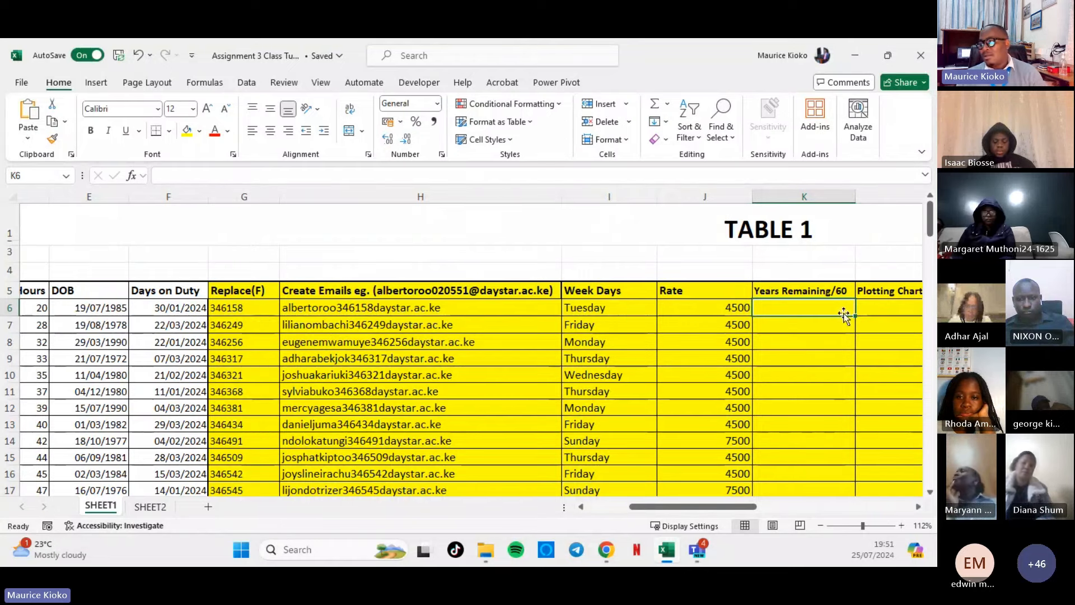
drag(694, 506, 714, 506)
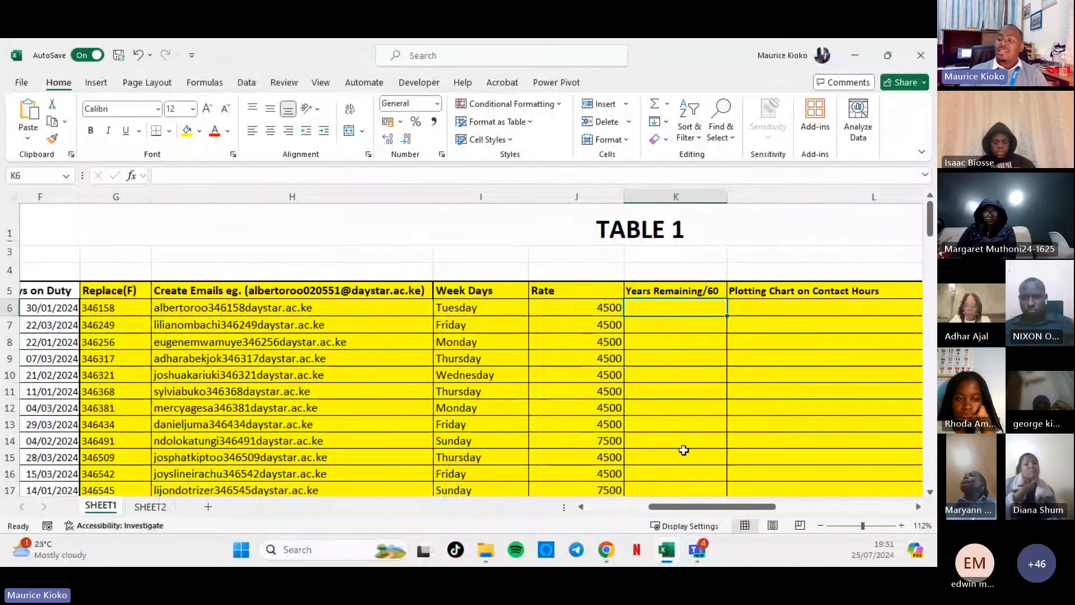
click(720, 289)
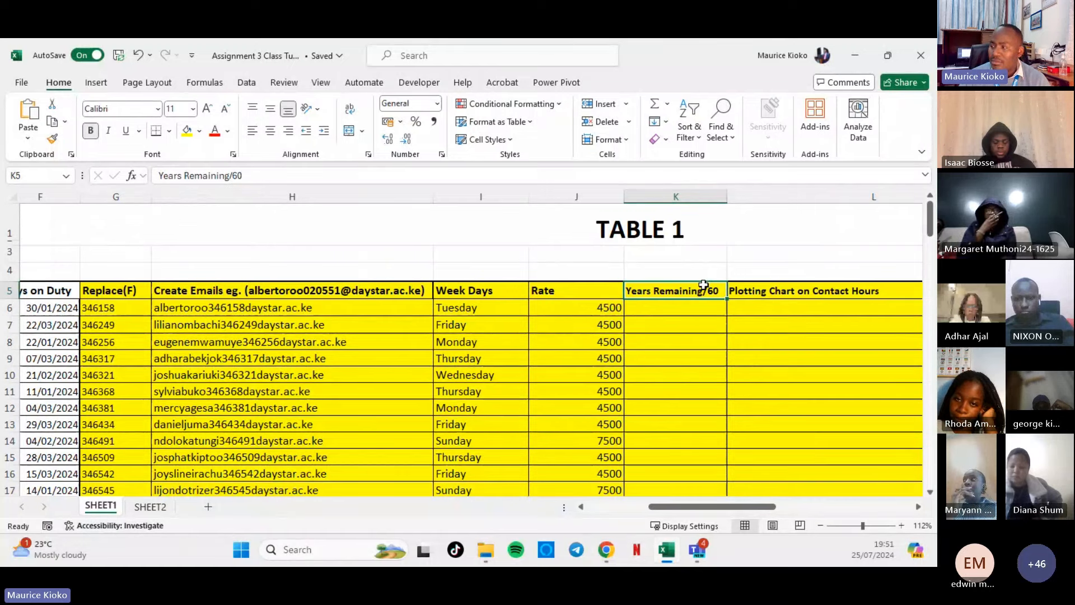
click(676, 303)
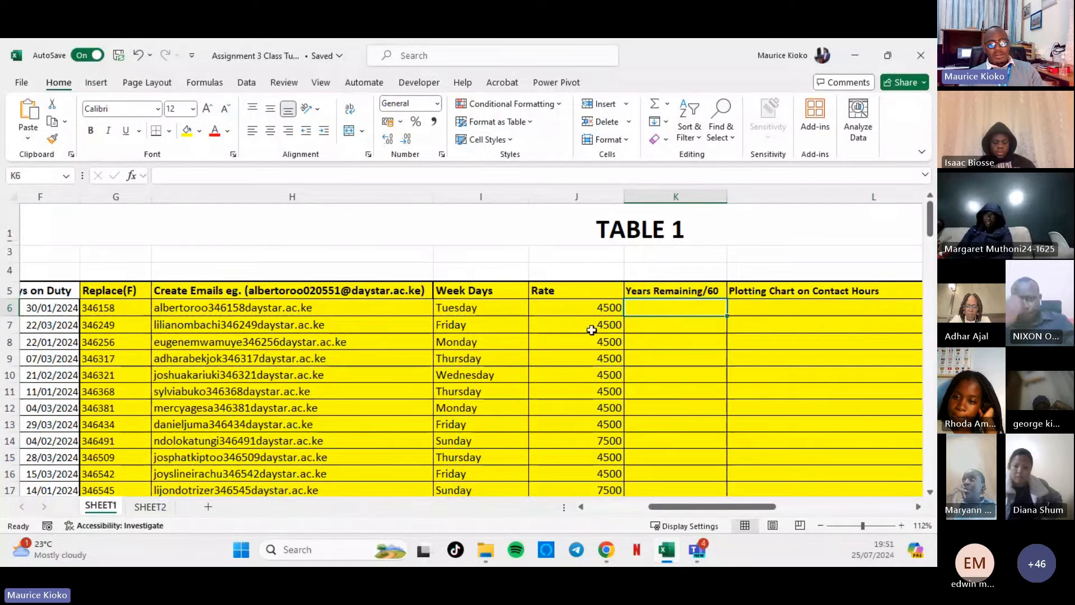
text(=)
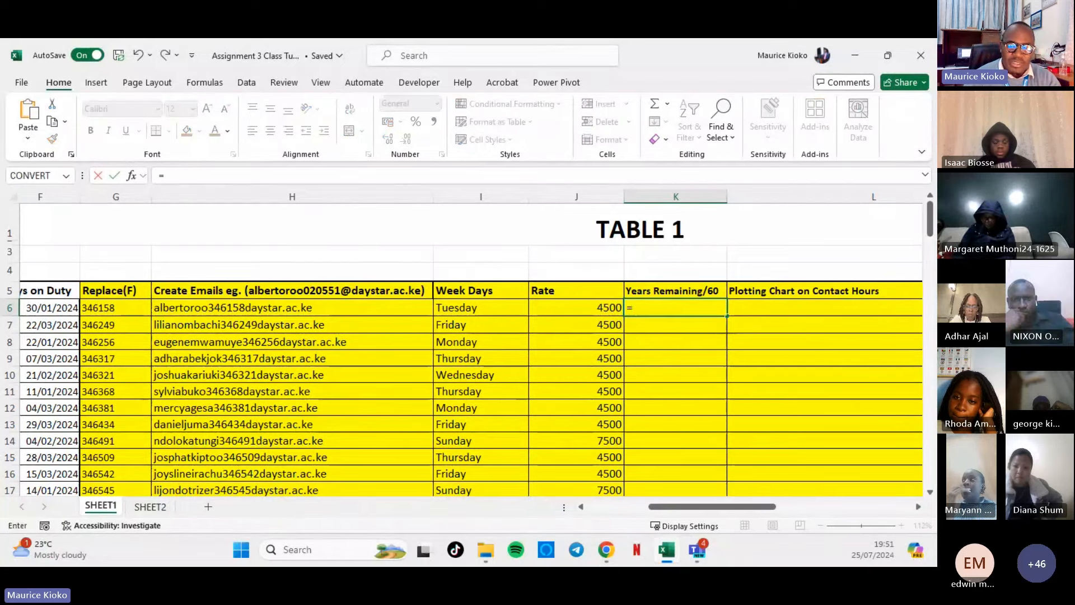
text(60-)
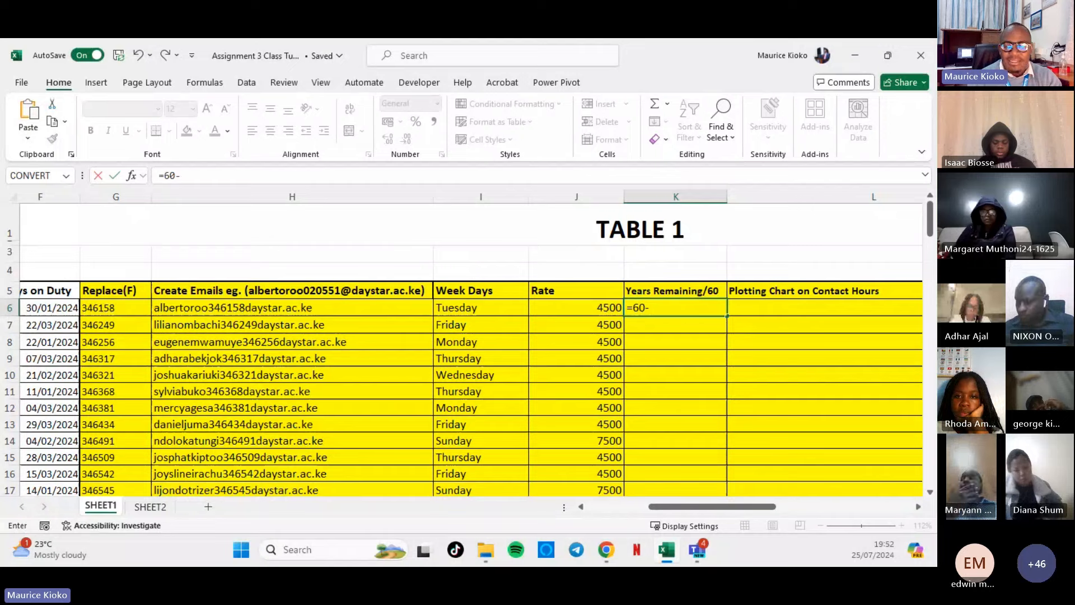
text(INT)
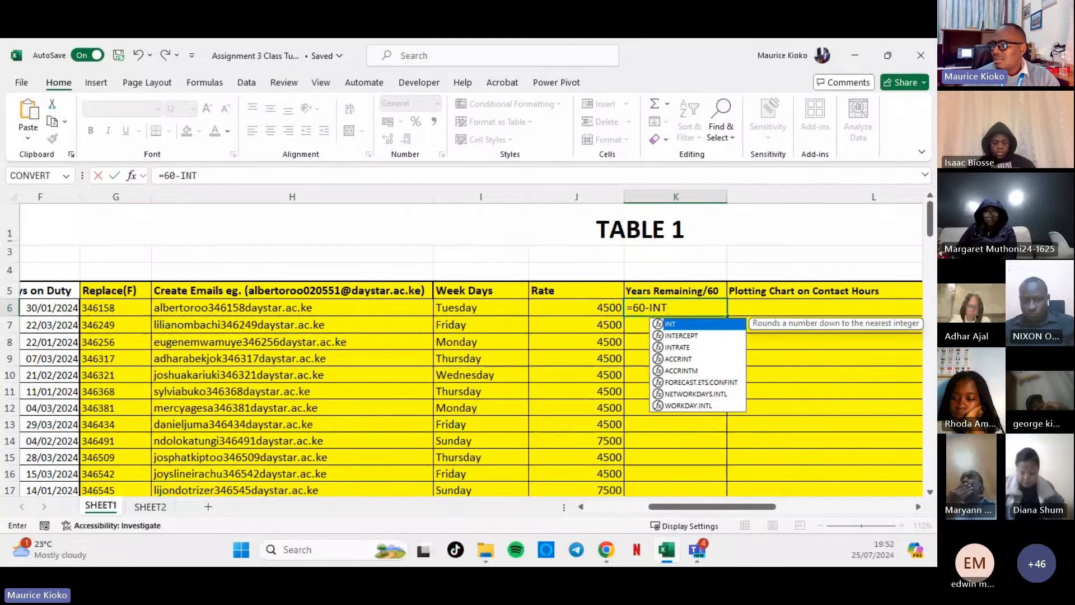
double_click(694, 323)
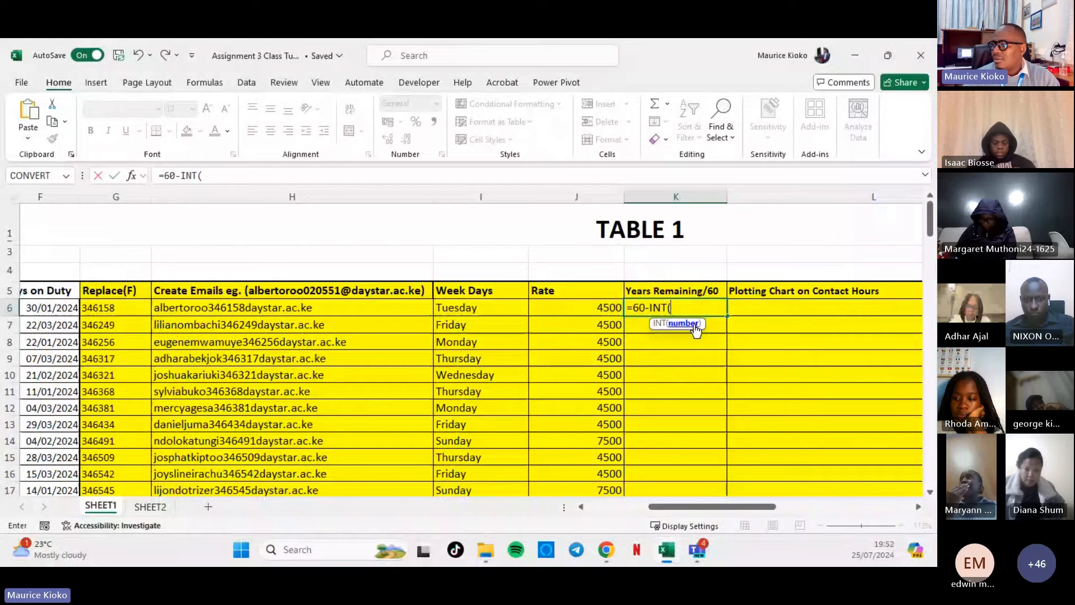
click(661, 323)
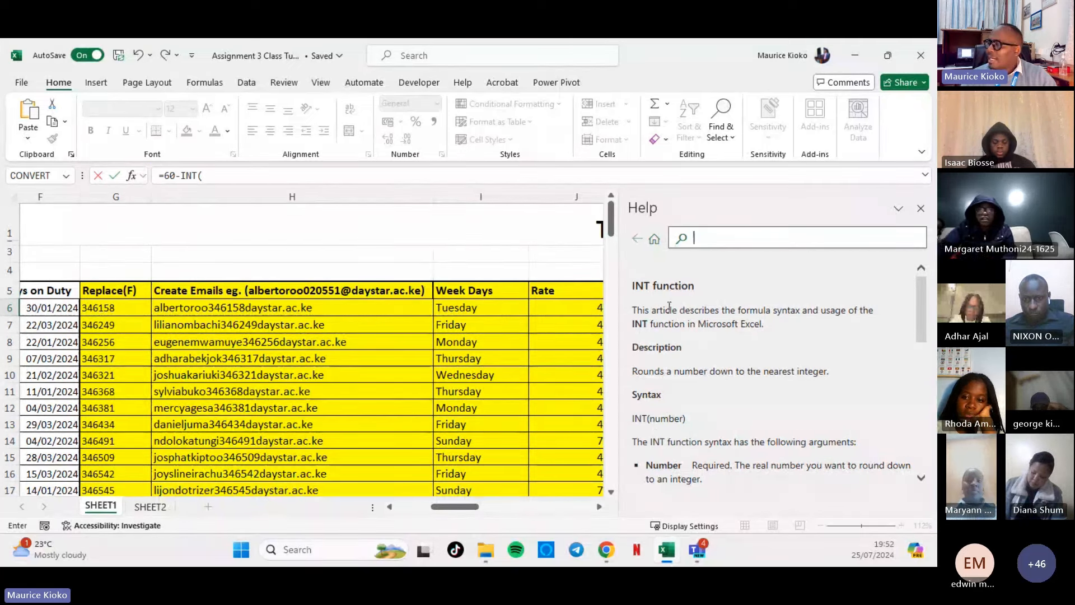
click(921, 208)
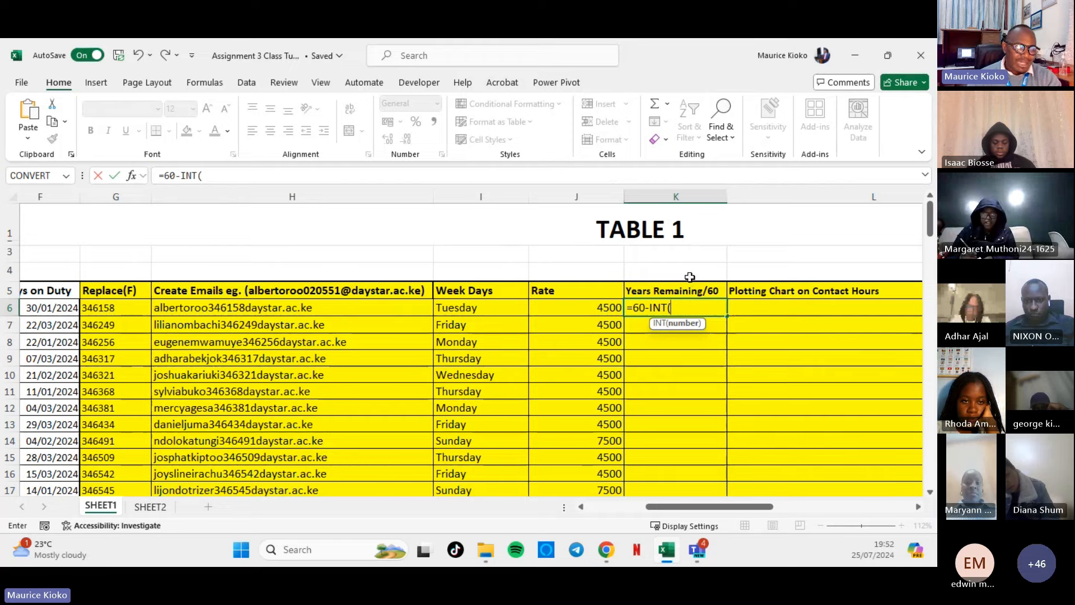
Nest YEARFRAC inside the INT function in K6, using the DOB cell E6 as its start date.
text(YEAR)
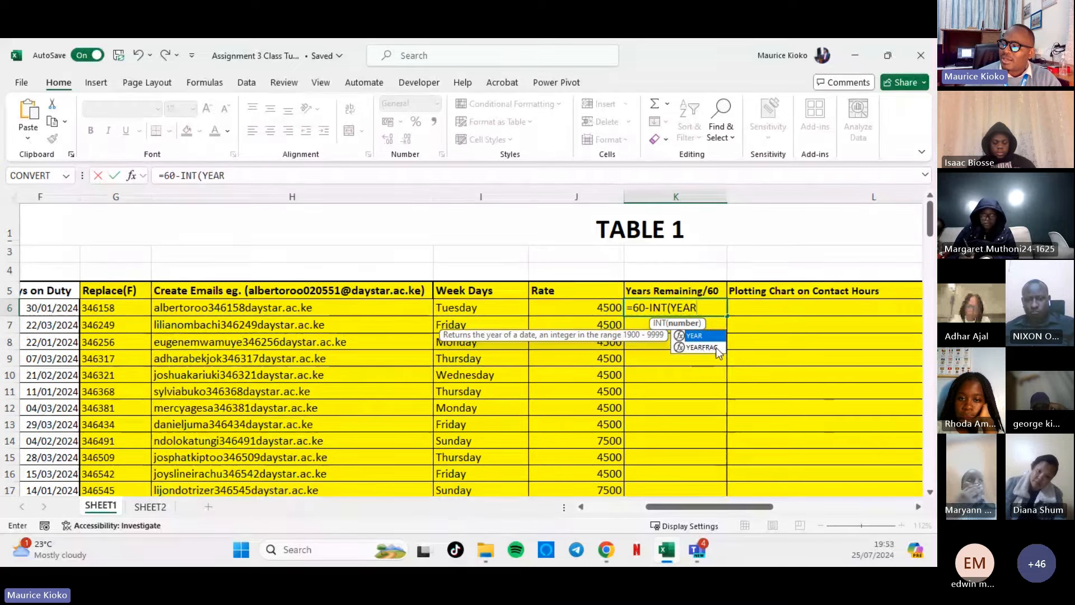
click(693, 348)
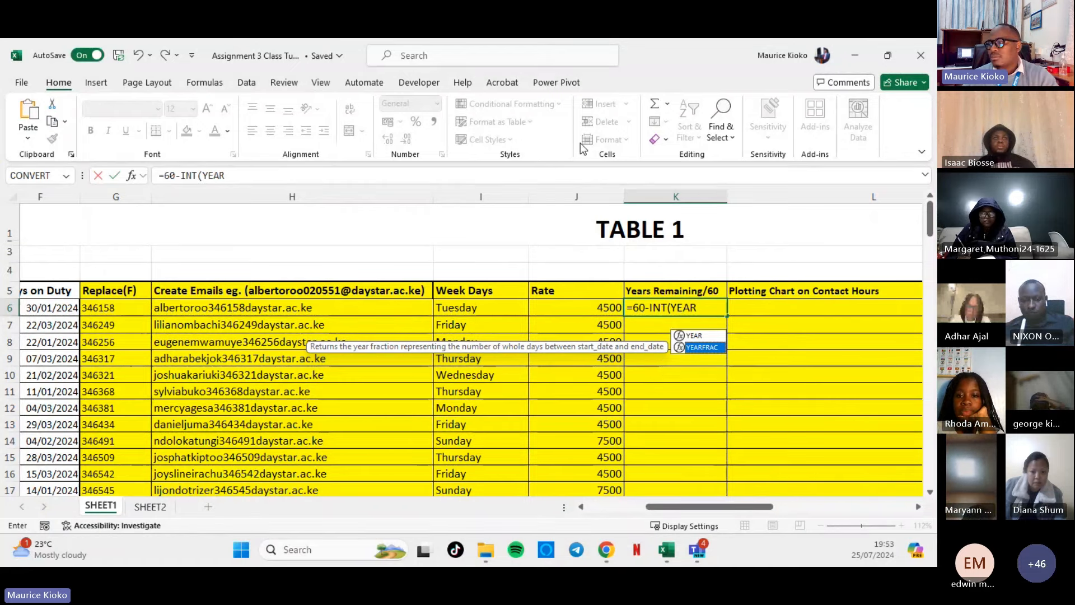
double_click(707, 348)
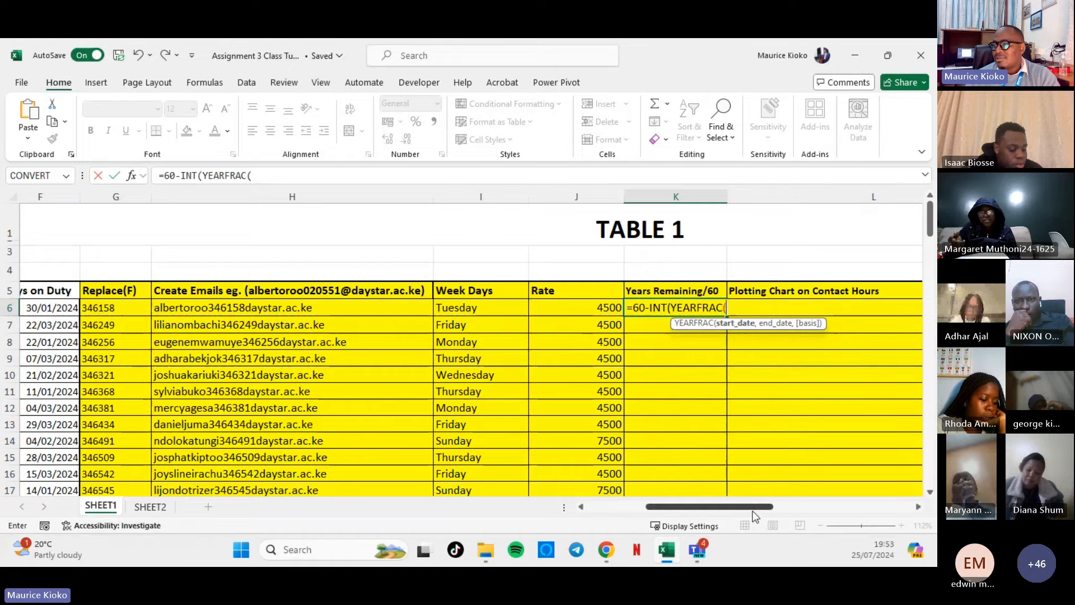
drag(753, 507, 741, 511)
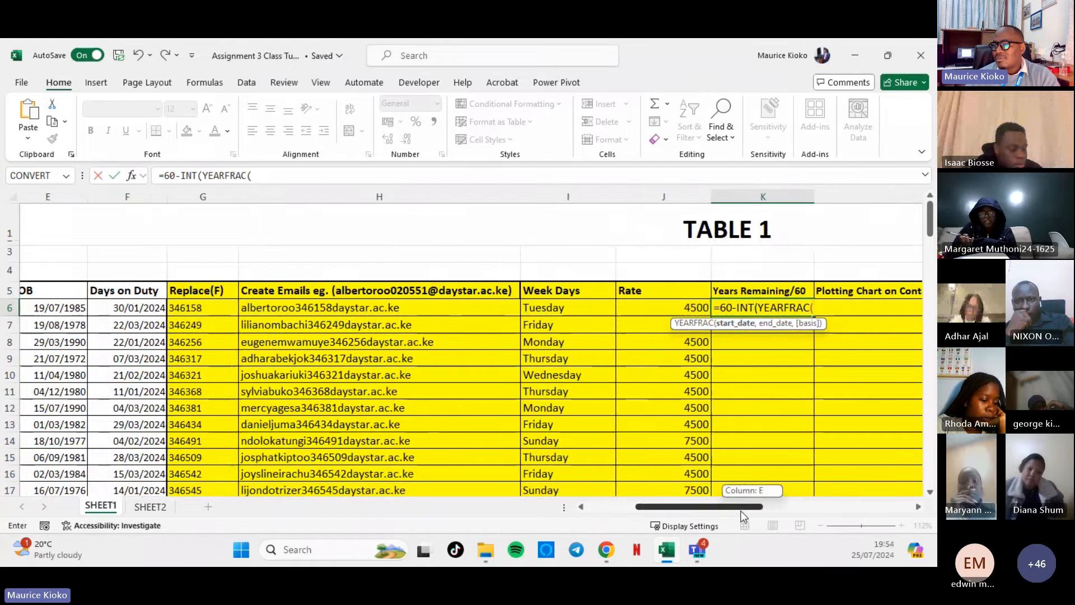
drag(741, 511, 737, 511)
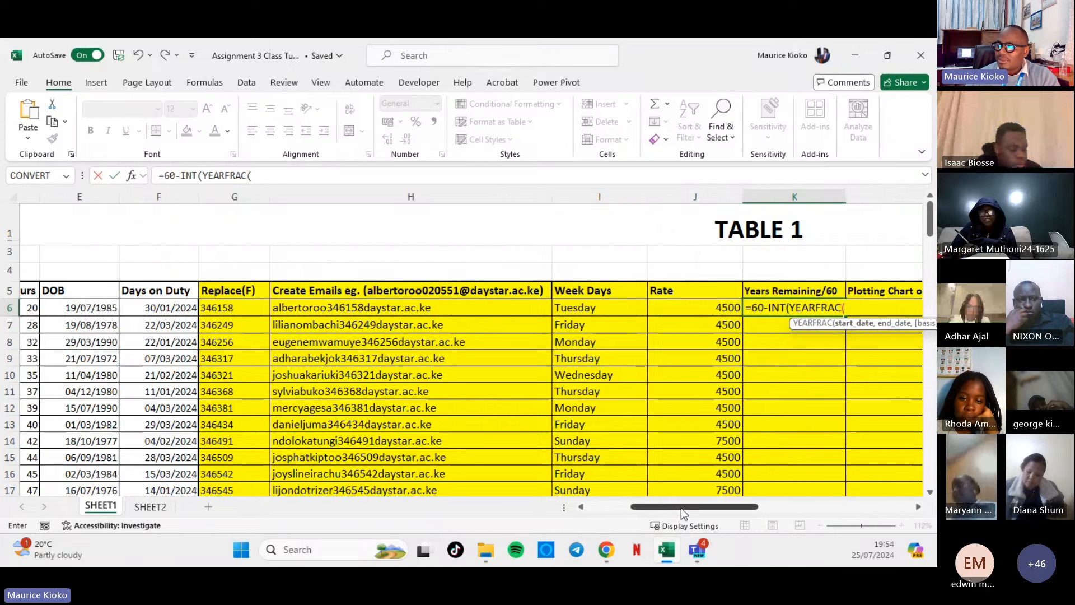
drag(681, 509, 669, 508)
click(173, 309)
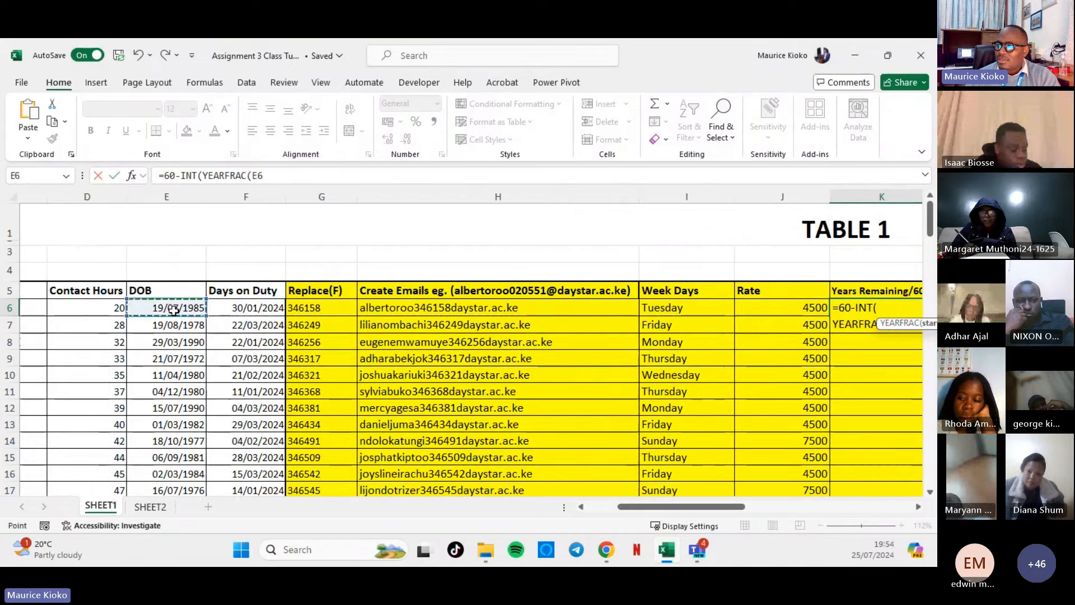
Add the TODAY function as the end date of YEARFRAC in K6's formula.
drag(678, 506, 725, 506)
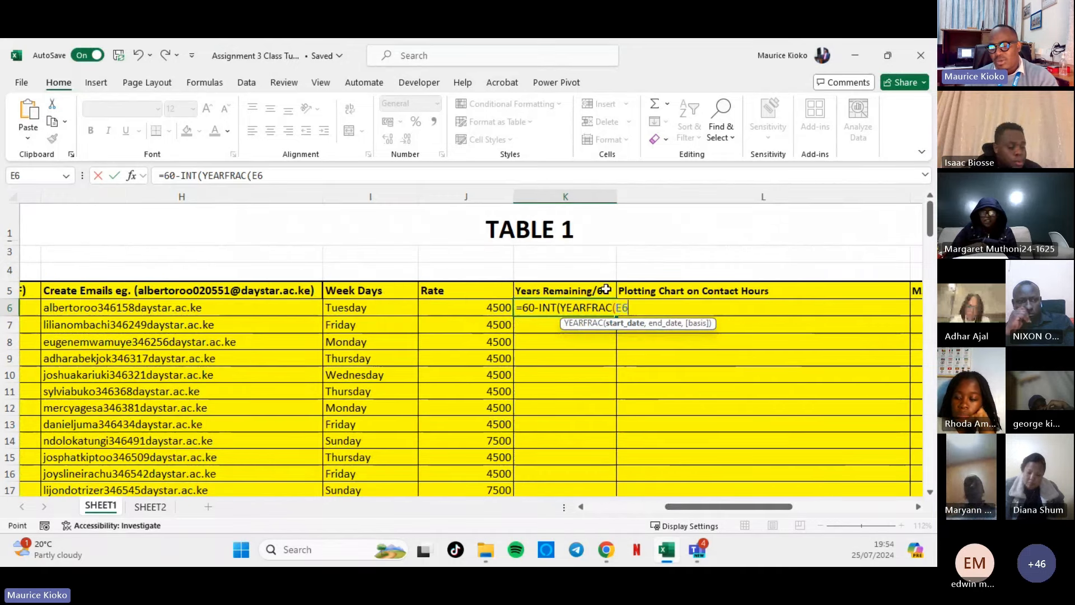
text(,)
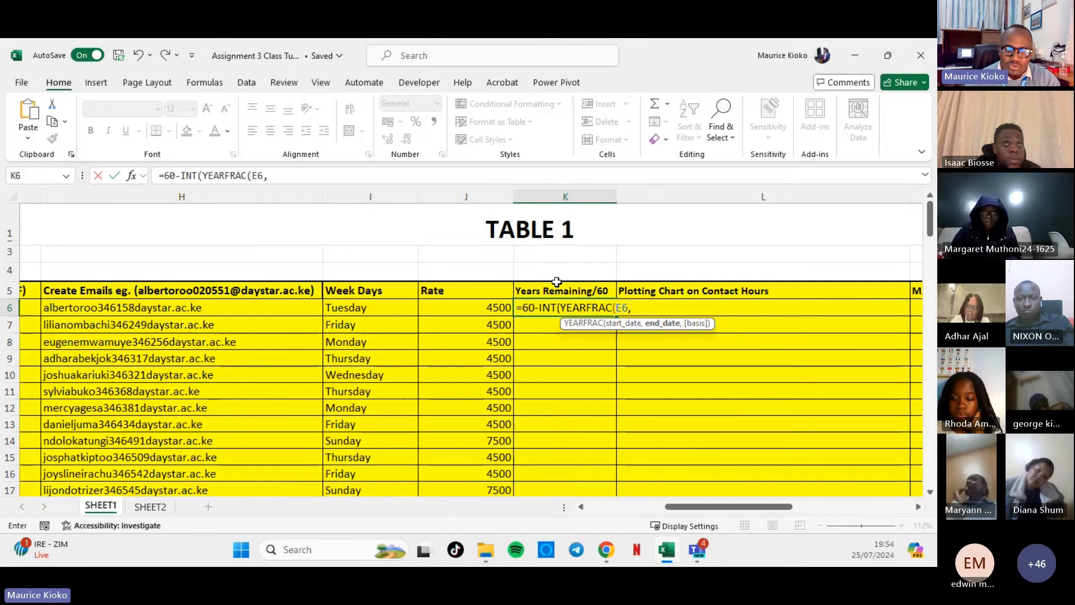
text(TODAY)
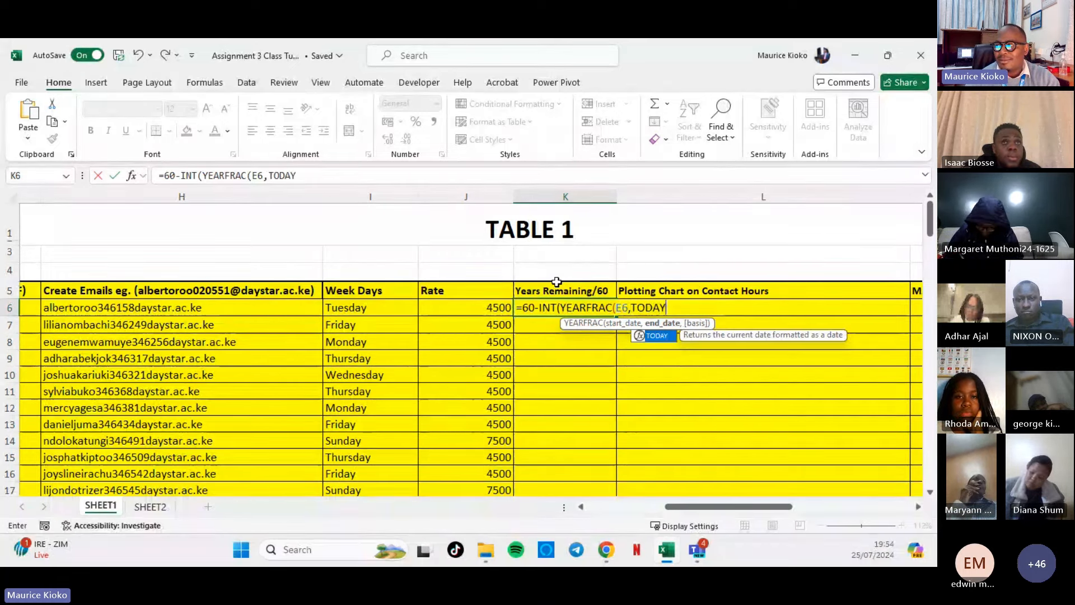
text(()
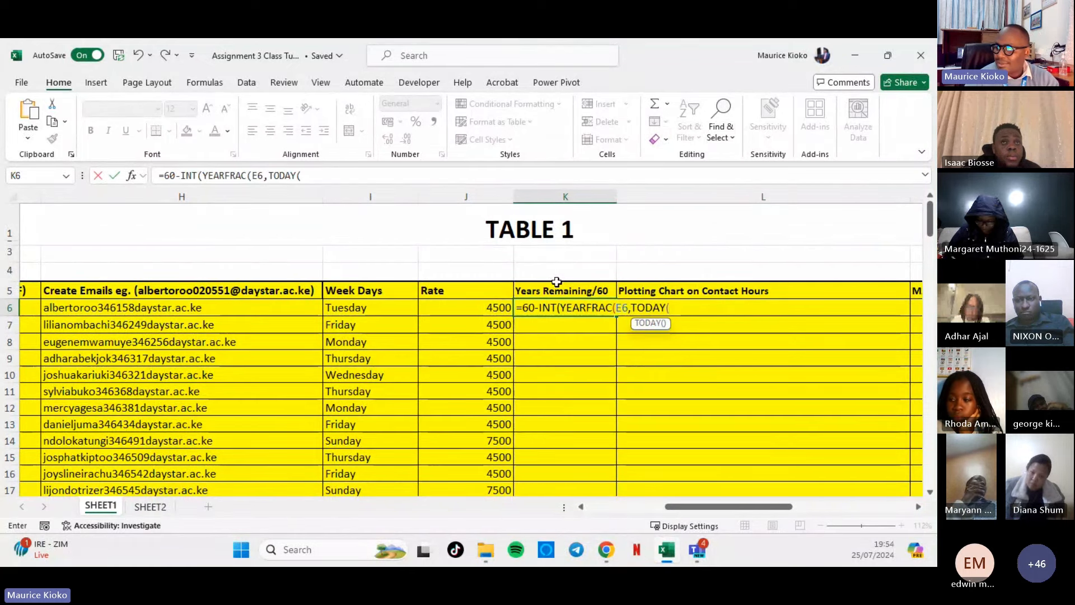
Complete the Years Remaining/60 formula in K6 as =60-INT(YEARFRAC(E6,TODAY())).
text())
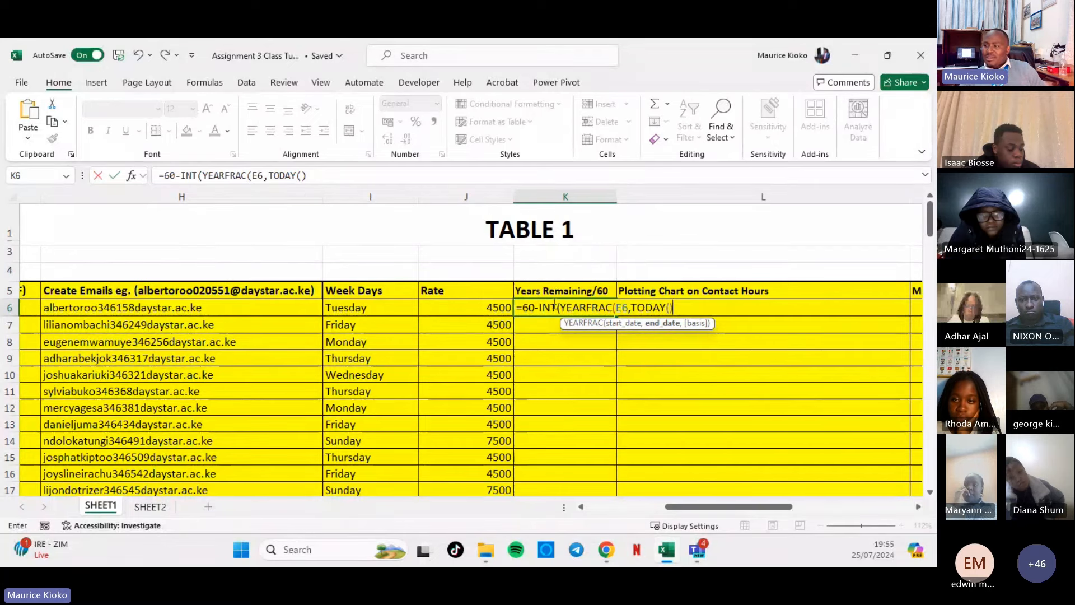
drag(564, 307, 676, 308)
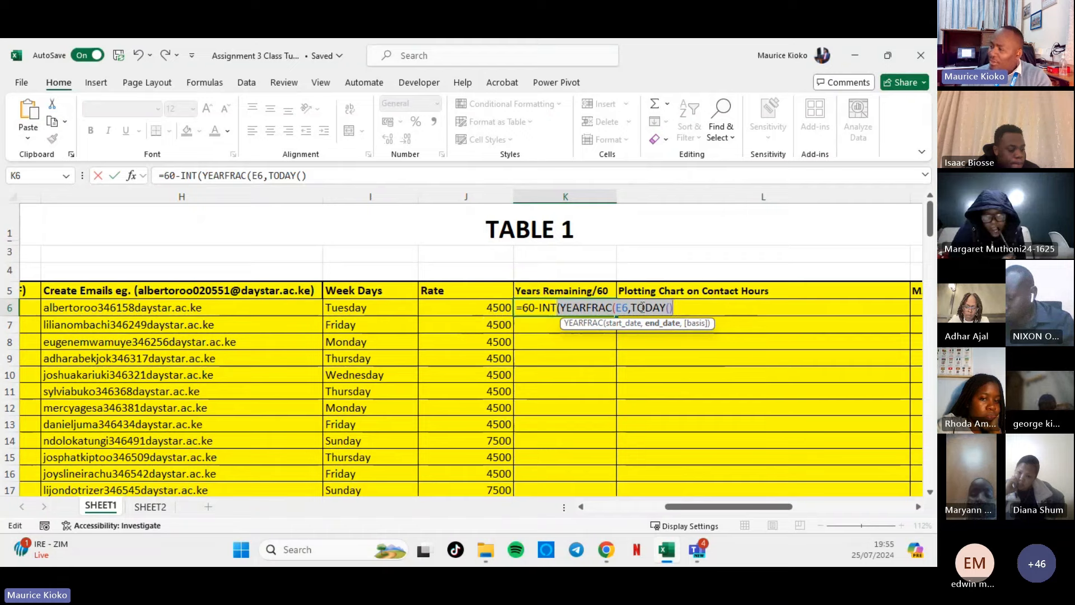
click(558, 307)
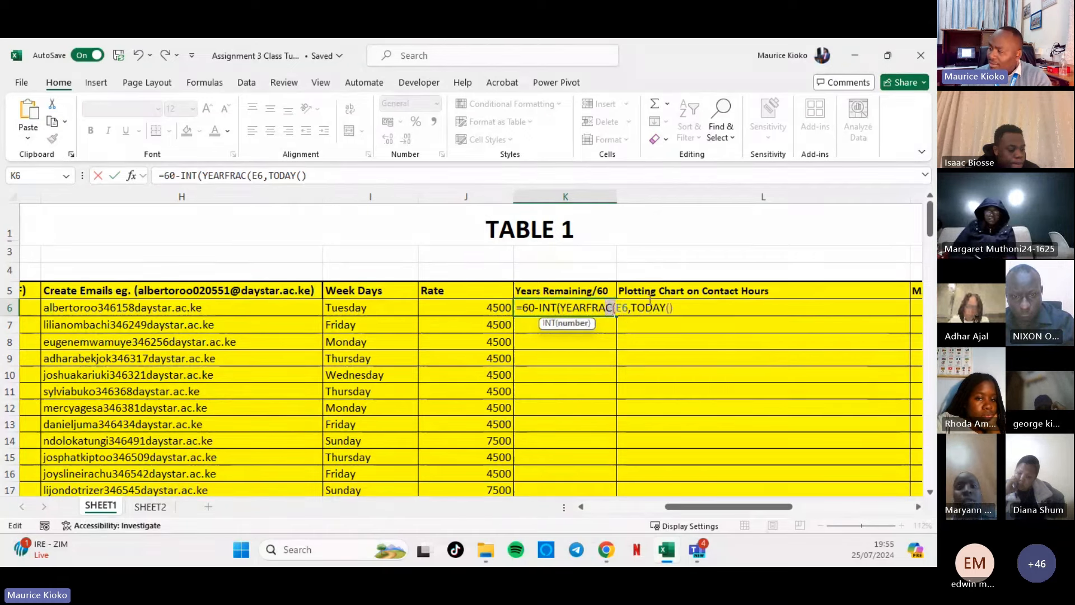
click(689, 306)
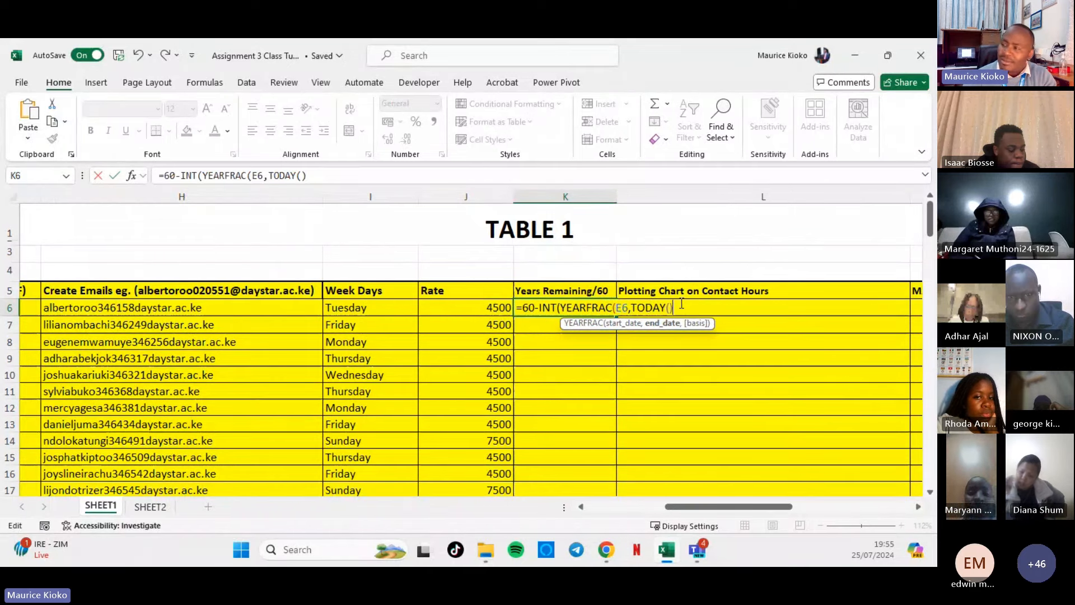
text()))
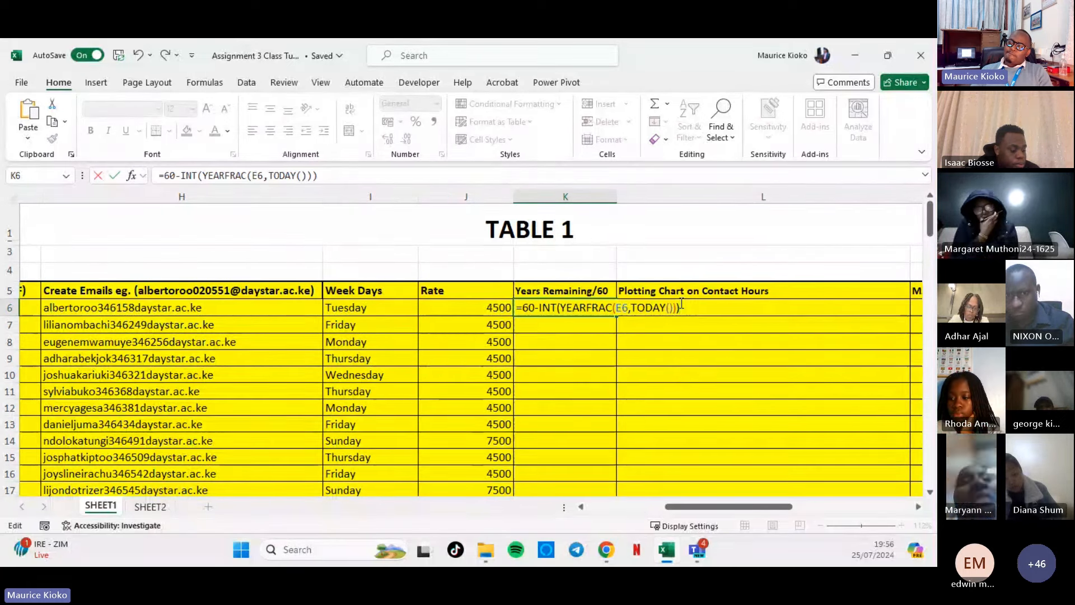
key(Return)
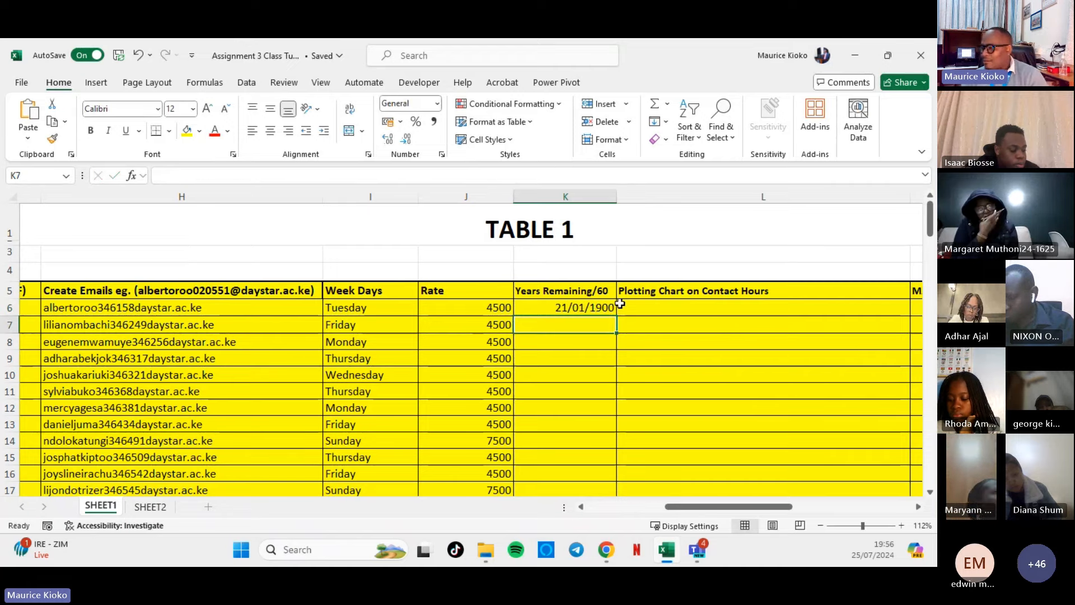
Set the number format of cell K6 to General.
click(583, 307)
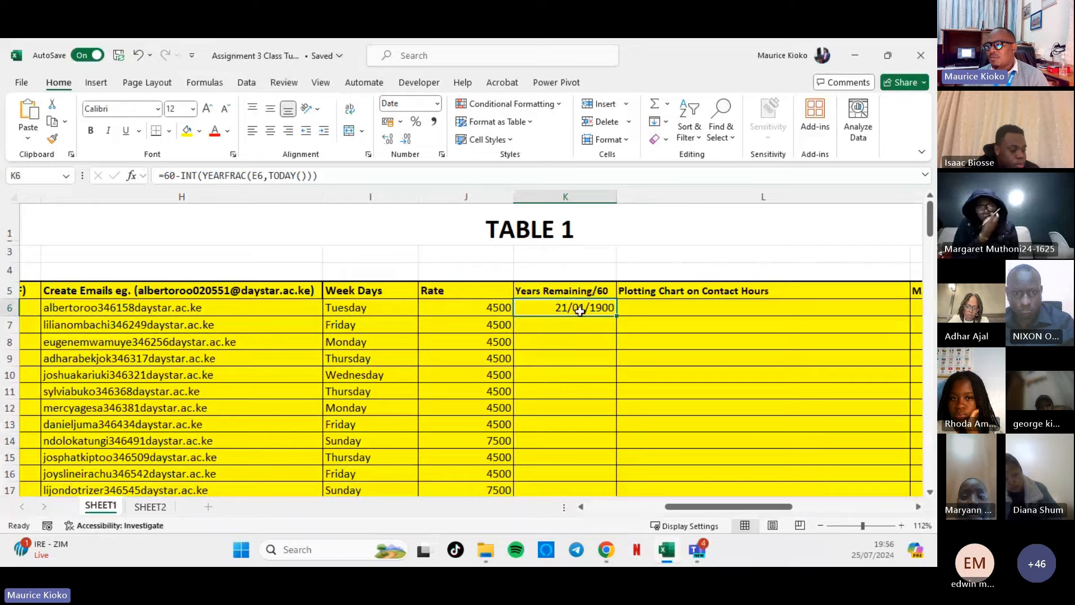
click(438, 104)
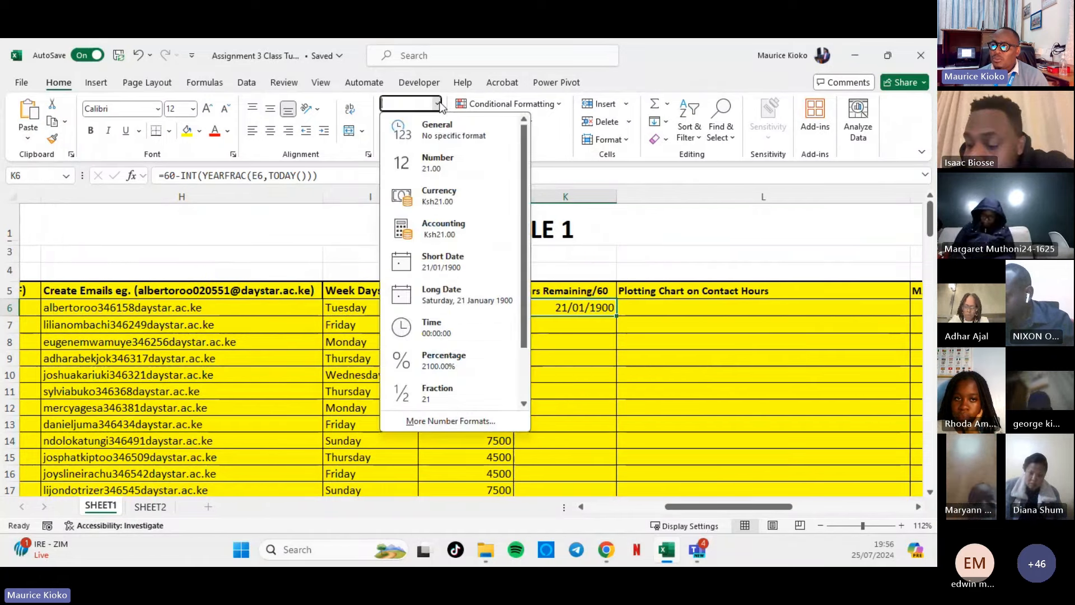
click(425, 131)
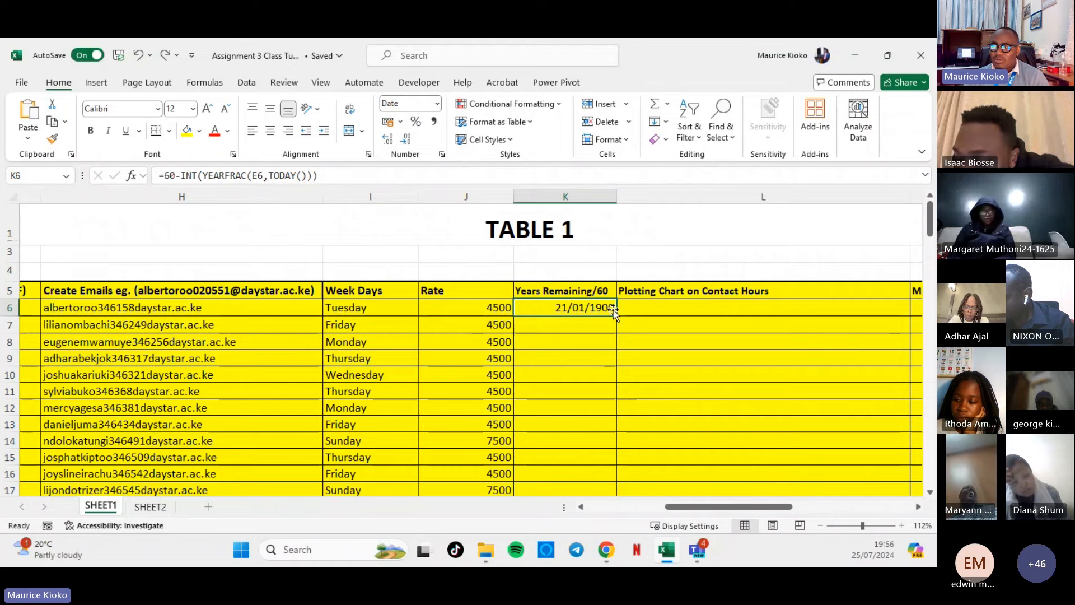
click(439, 103)
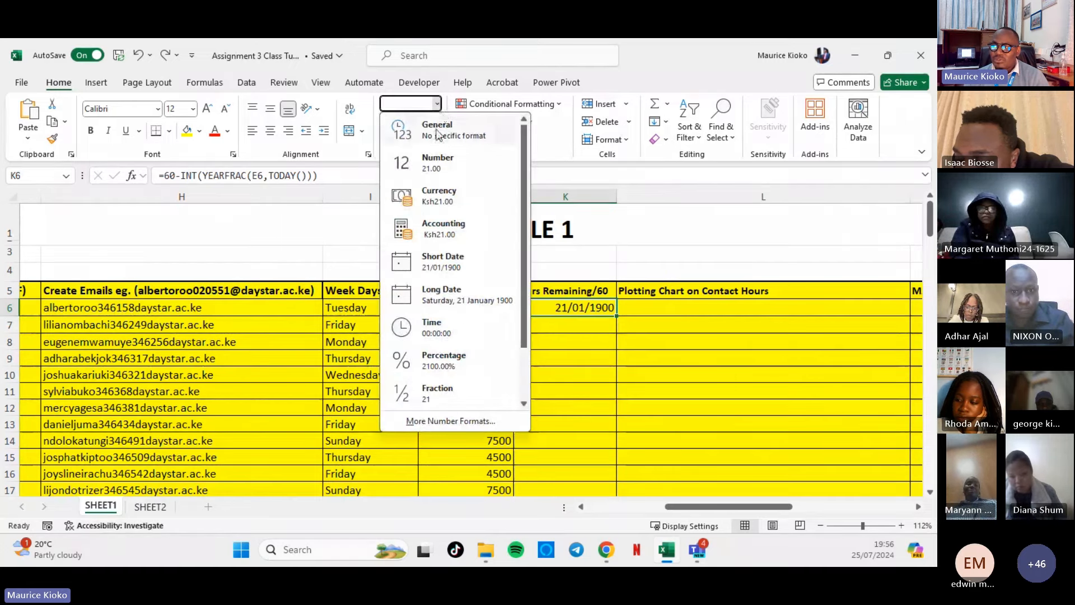
click(502, 130)
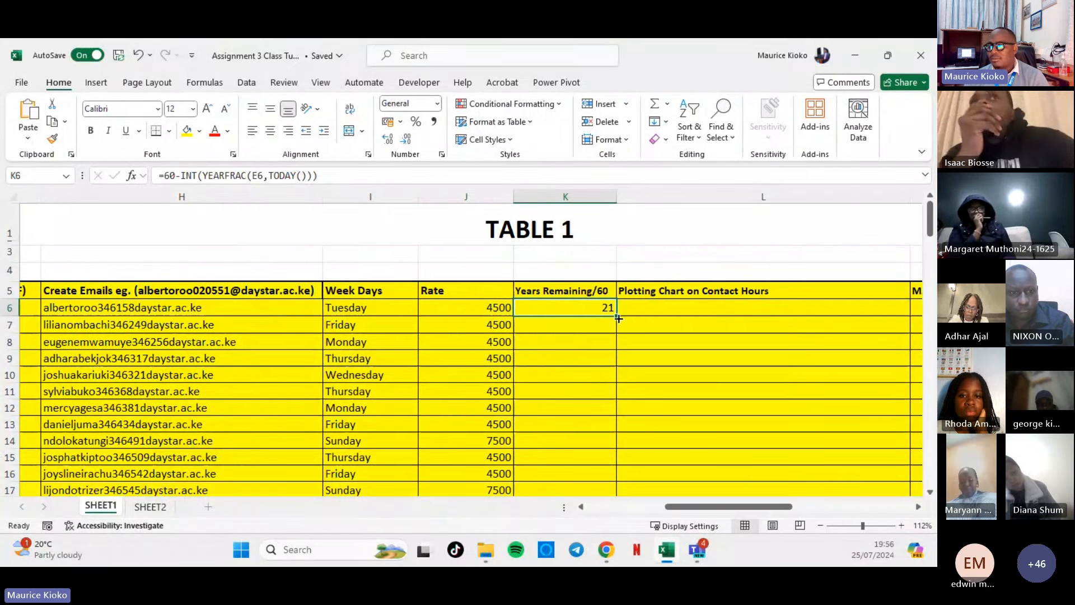
Fill the K6 formula down the whole Years Remaining/60 column and check the filled rows.
double_click(618, 317)
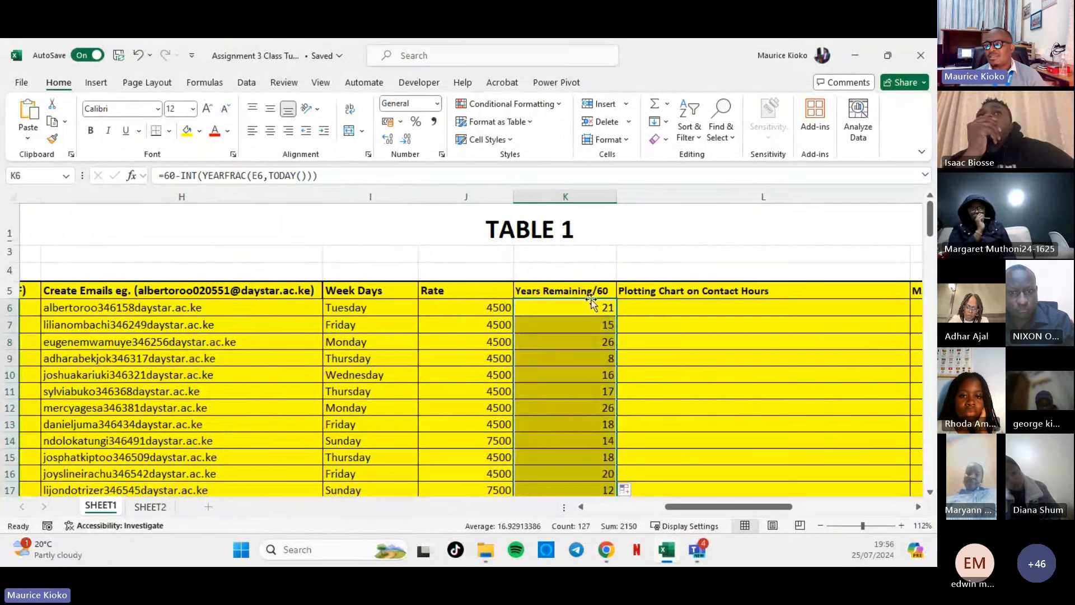
scroll(608, 376, down, 1)
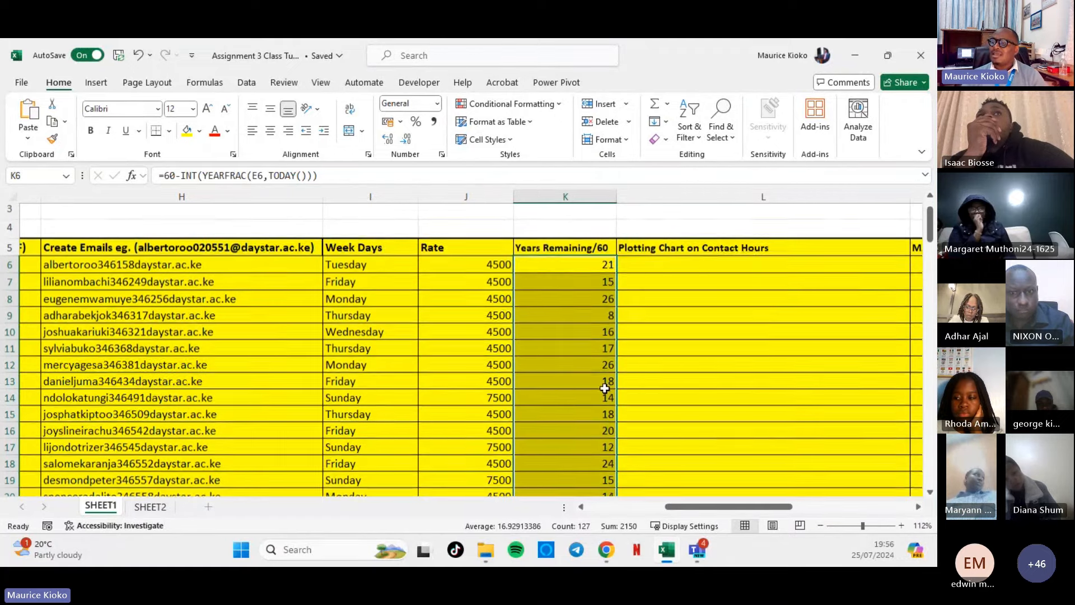
scroll(613, 382, down, 2)
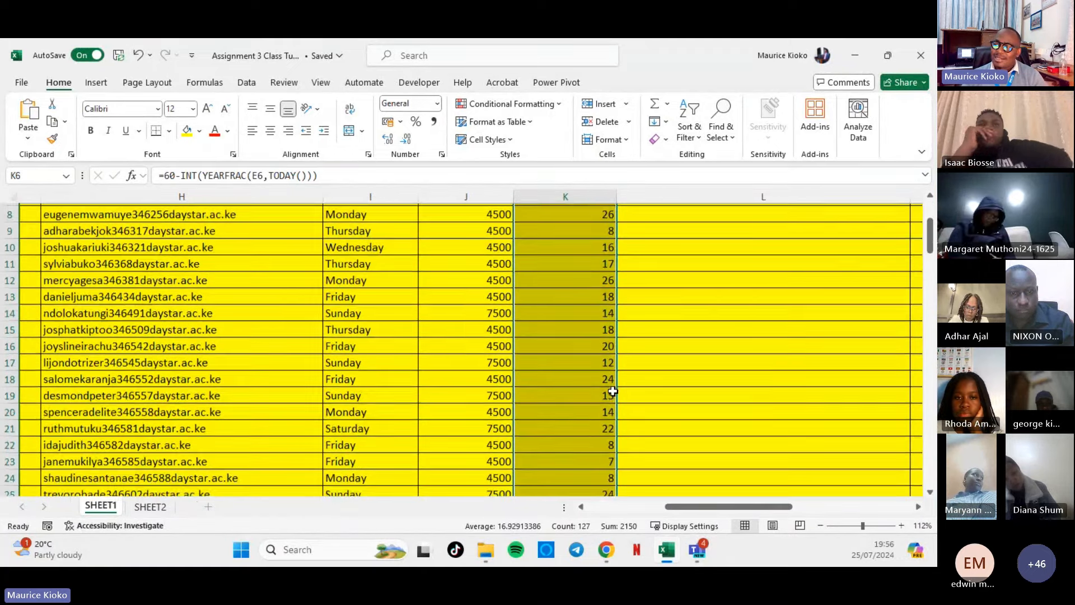
scroll(605, 342, up, 3)
Open the K6 formula for review, leave it, and reapply the General number format to the cell.
double_click(601, 311)
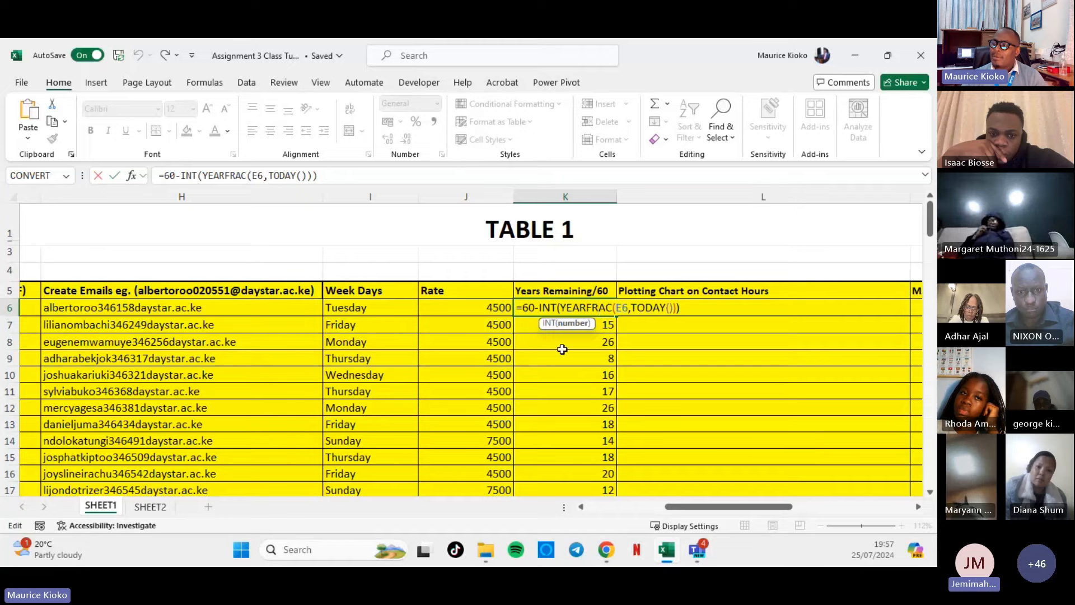
click(572, 373)
click(585, 310)
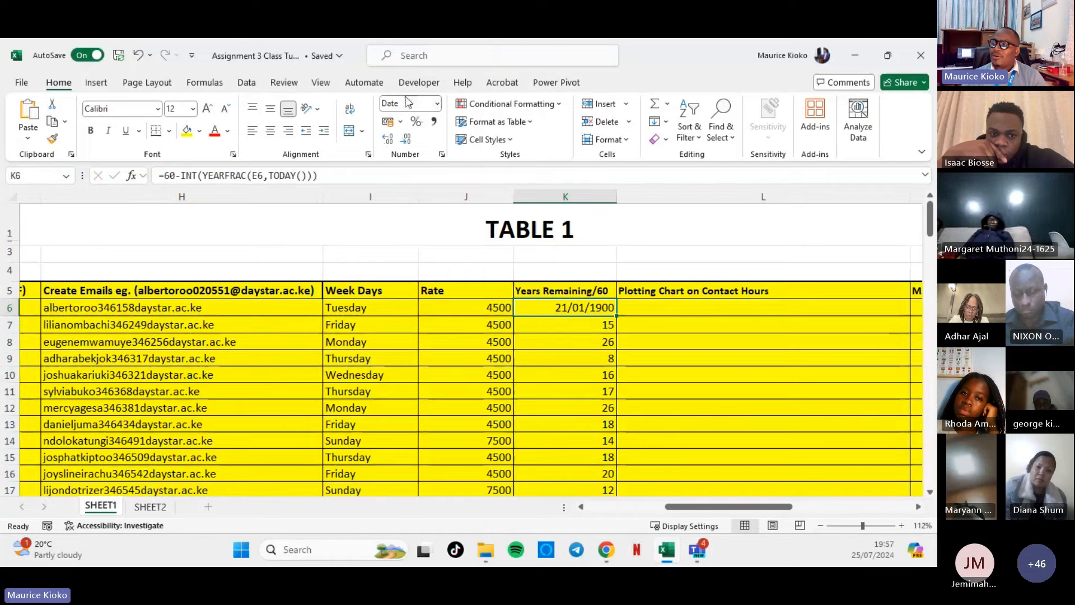
click(437, 104)
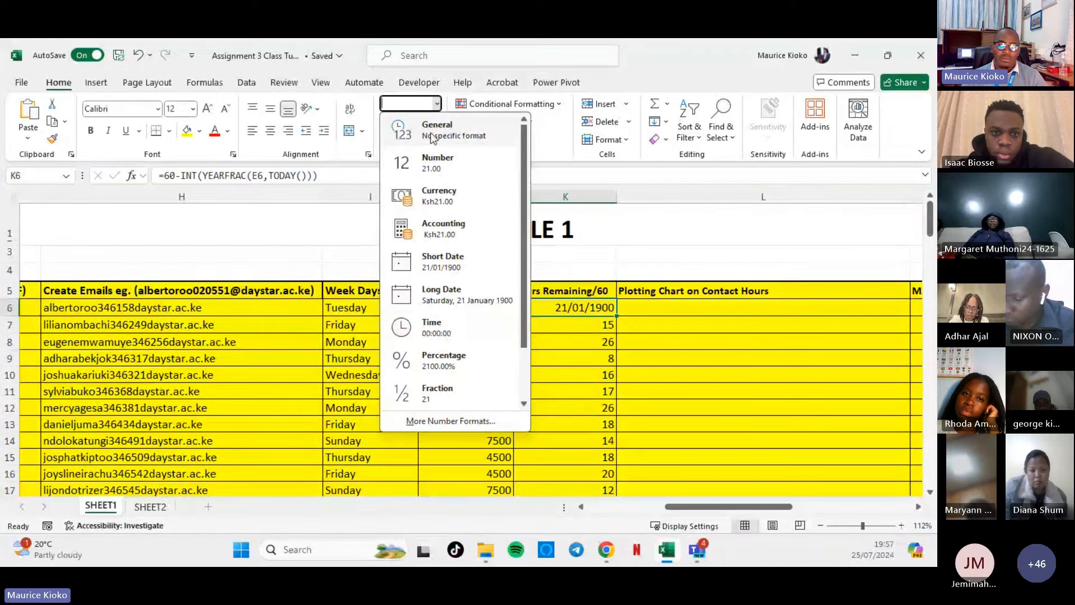
click(431, 133)
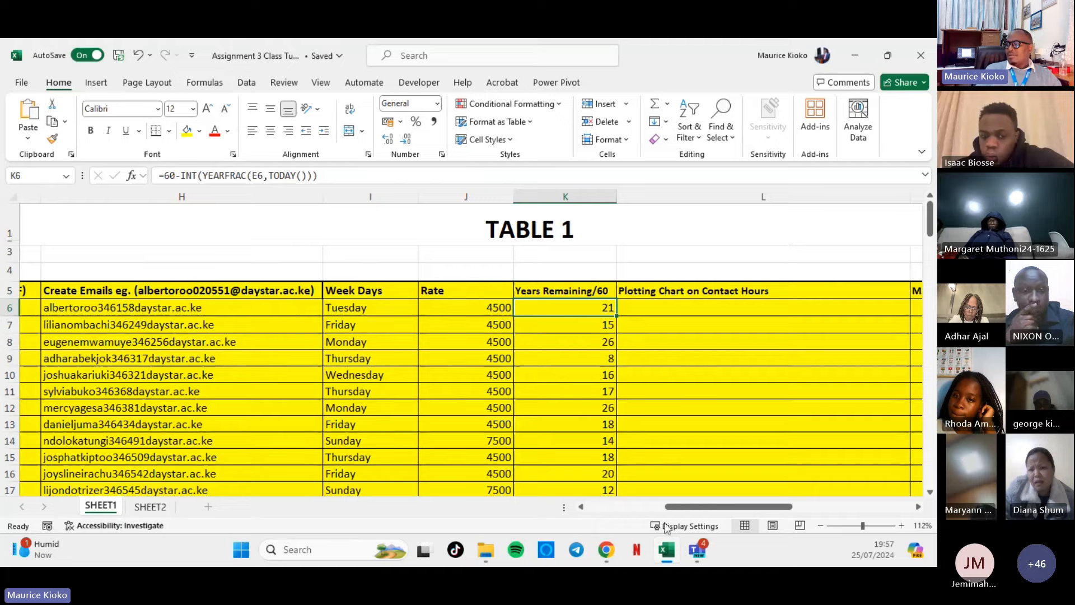
Look through the filled Years Remaining/60 values further down the column.
scroll(518, 414, down, 2)
scroll(525, 417, down, 8)
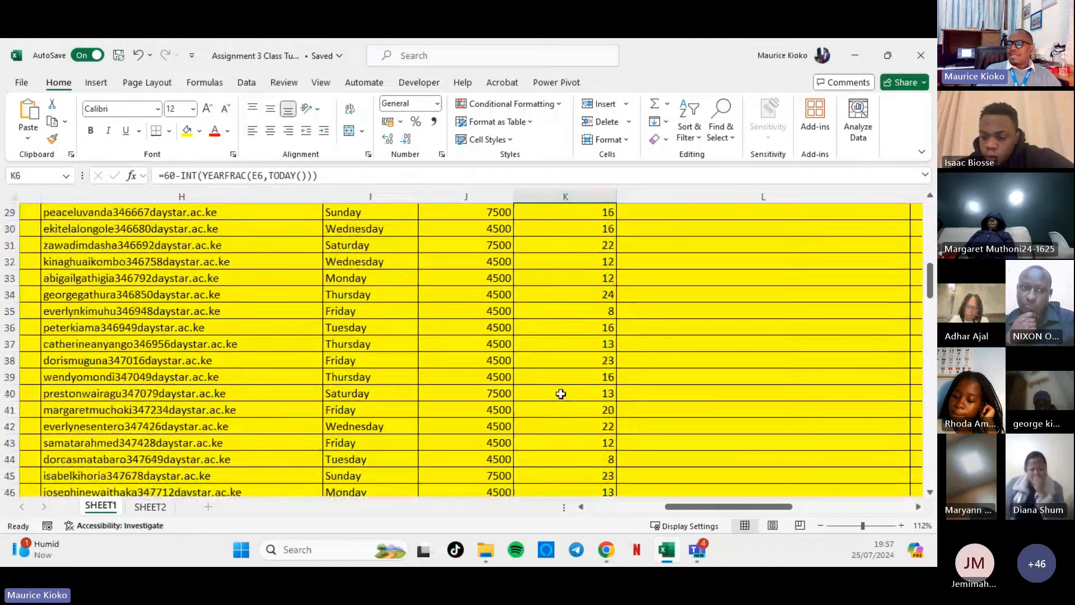
scroll(578, 376, down, 2)
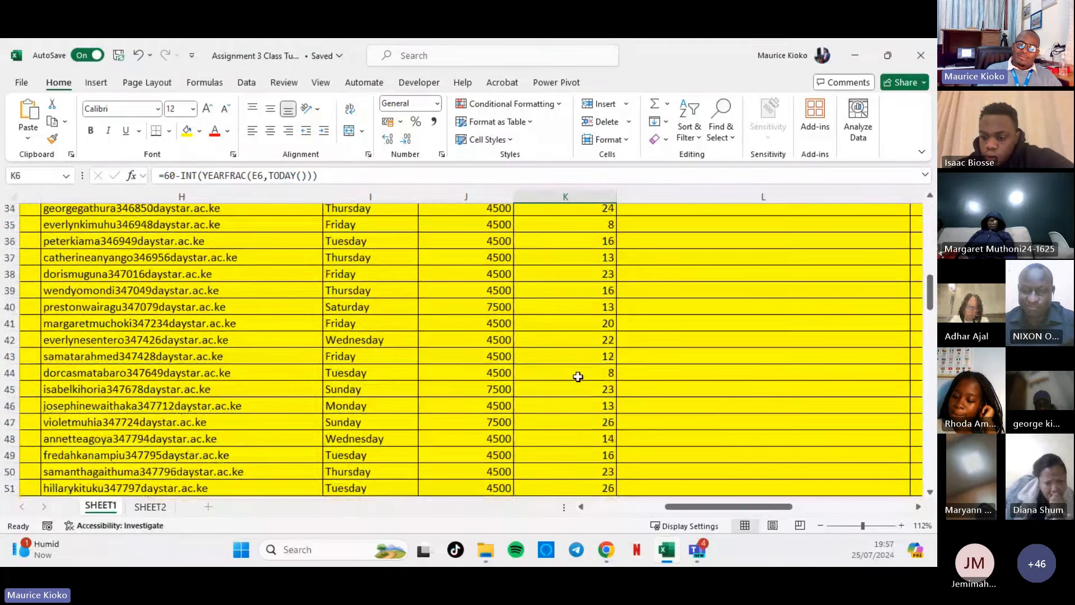
scroll(578, 376, down, 3)
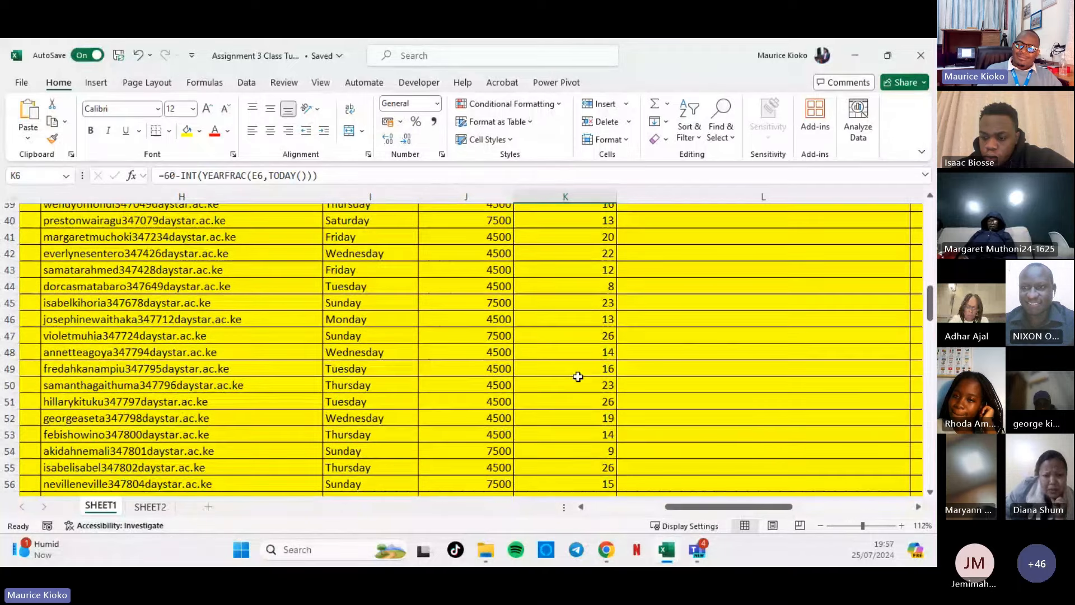
scroll(578, 376, up, 2)
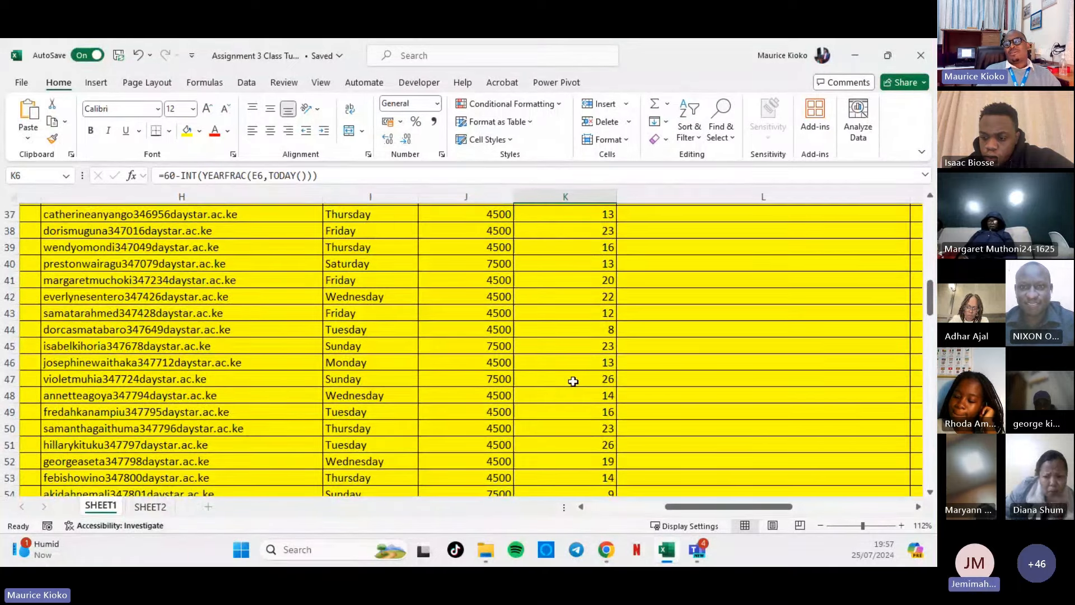
scroll(574, 381, up, 2)
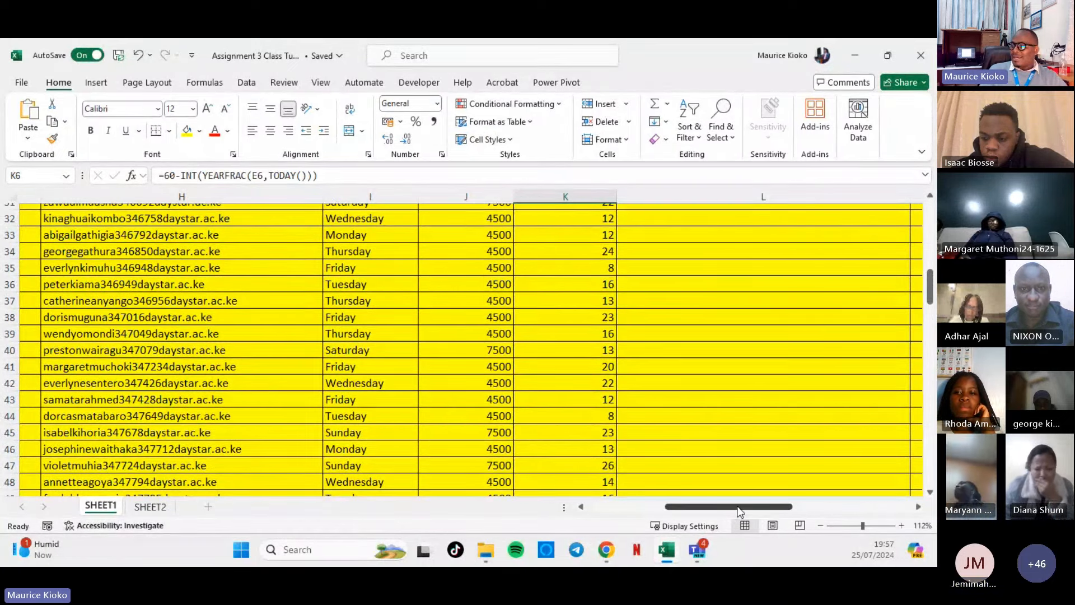
Change the date of birth in E33 to twenty years earlier and check the recalculated Years Remaining/60 value in K33.
drag(738, 510, 659, 509)
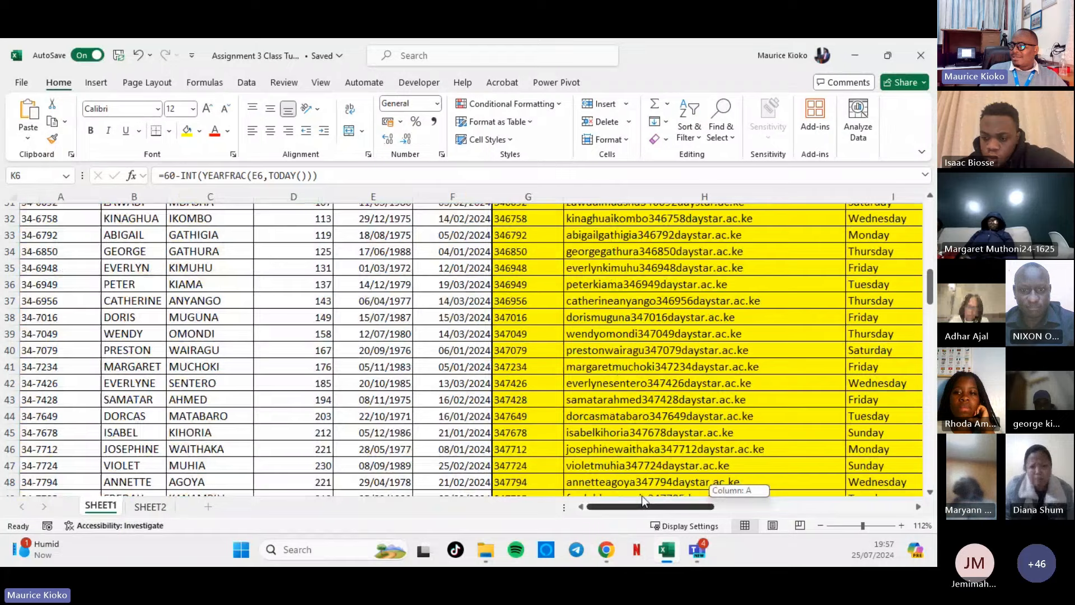
scroll(402, 324, up, 2)
double_click(409, 323)
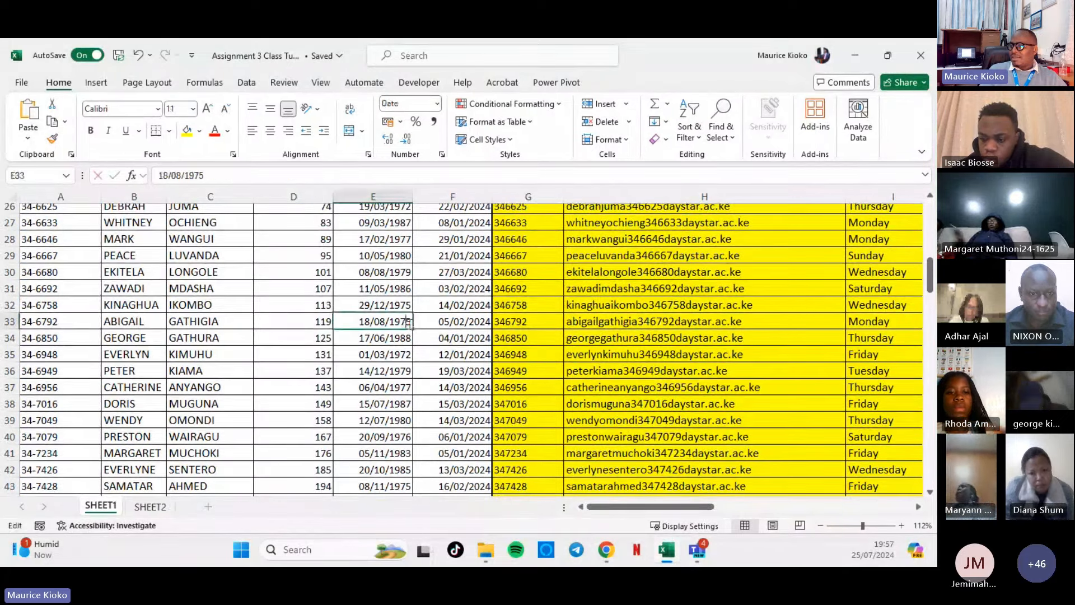
drag(407, 323, 413, 323)
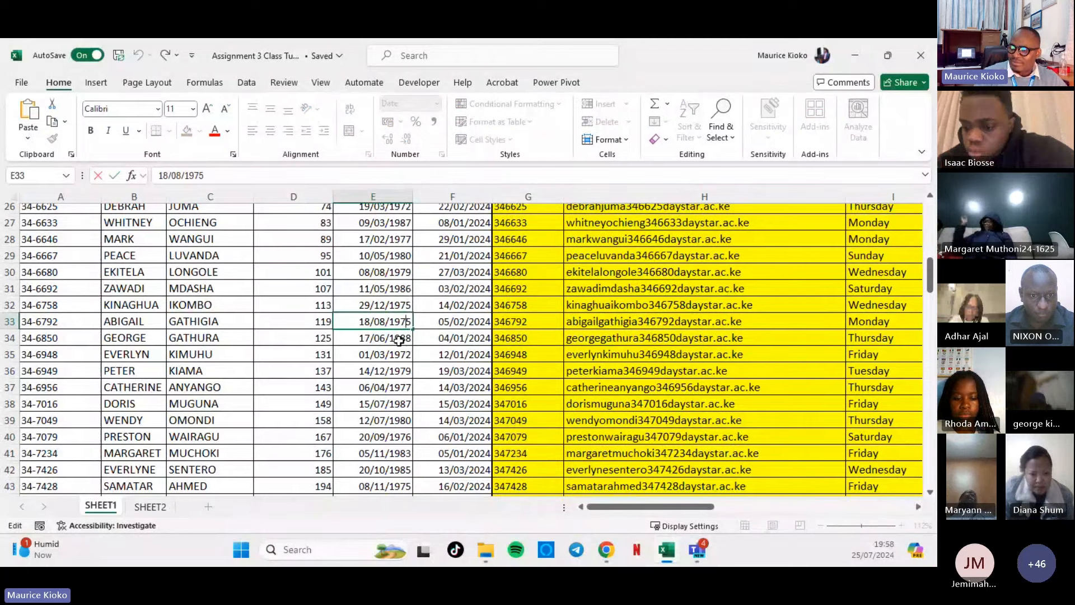
key(BackSpace)
text(5)
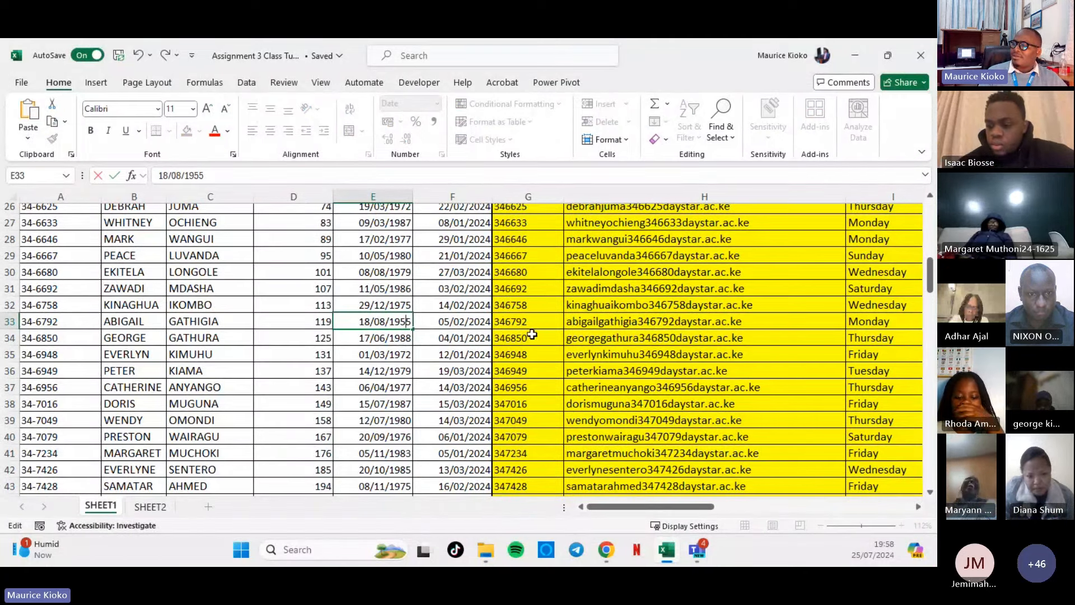
click(569, 323)
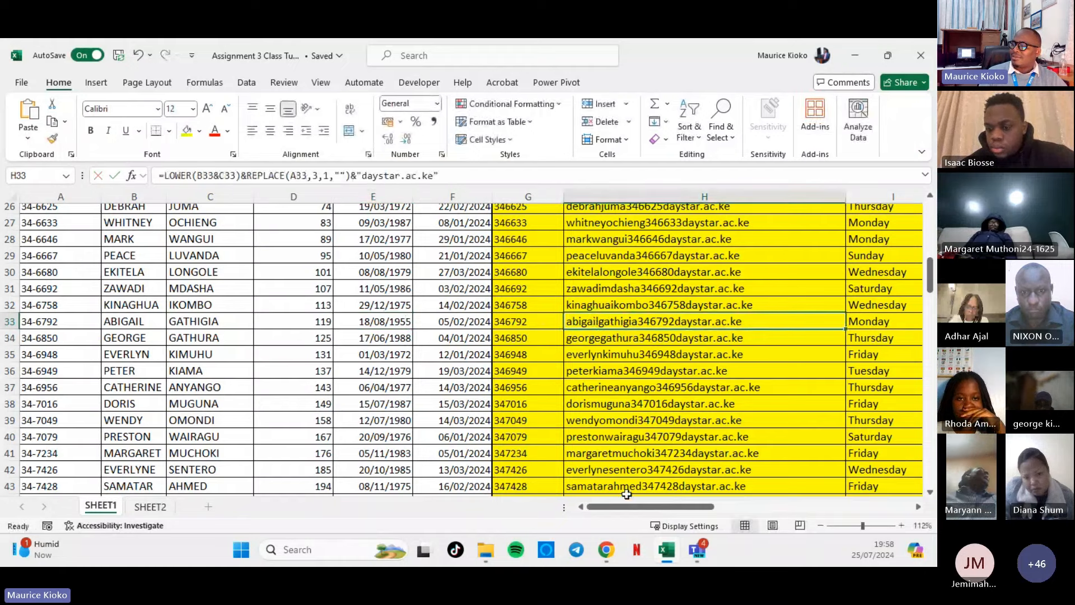
drag(626, 507, 692, 506)
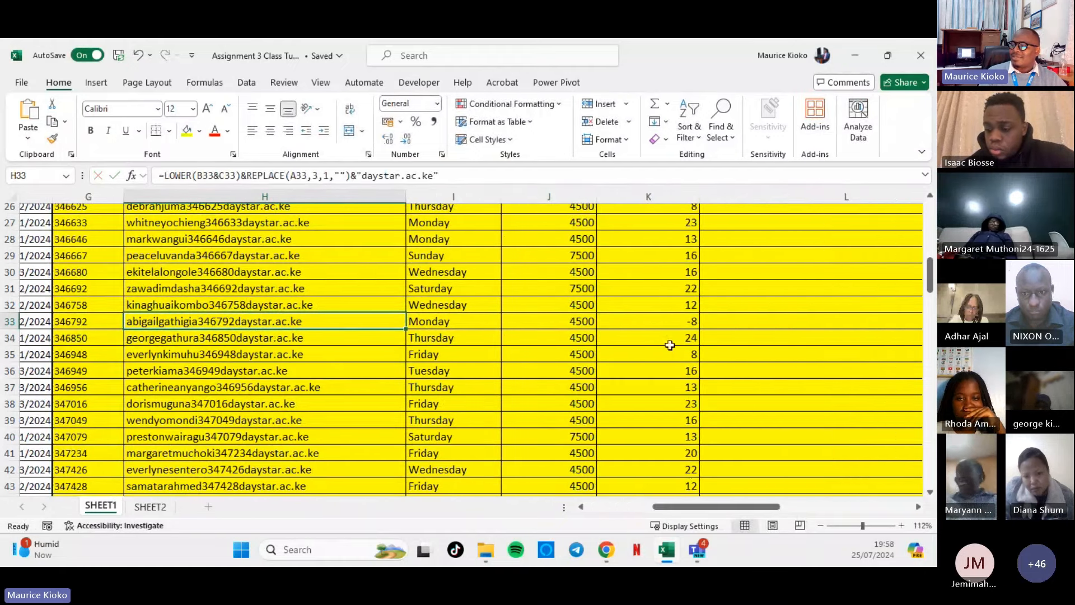
click(681, 323)
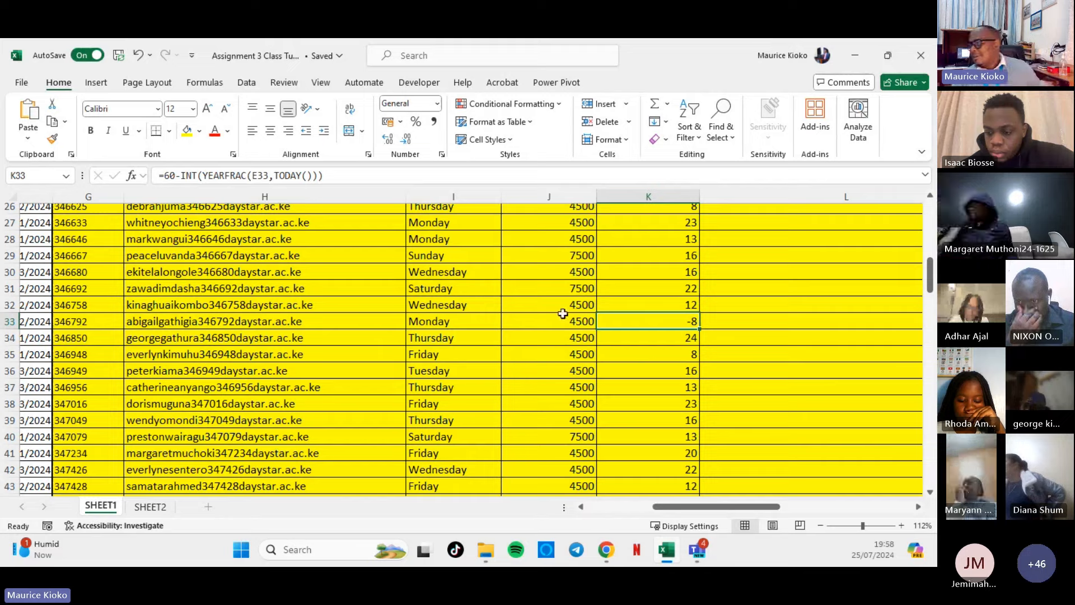
Review the Contact Hours column that the chart is based on and select L6 under Plotting Chart on Contact Hours.
scroll(620, 319, up, 3)
scroll(620, 319, up, 3)
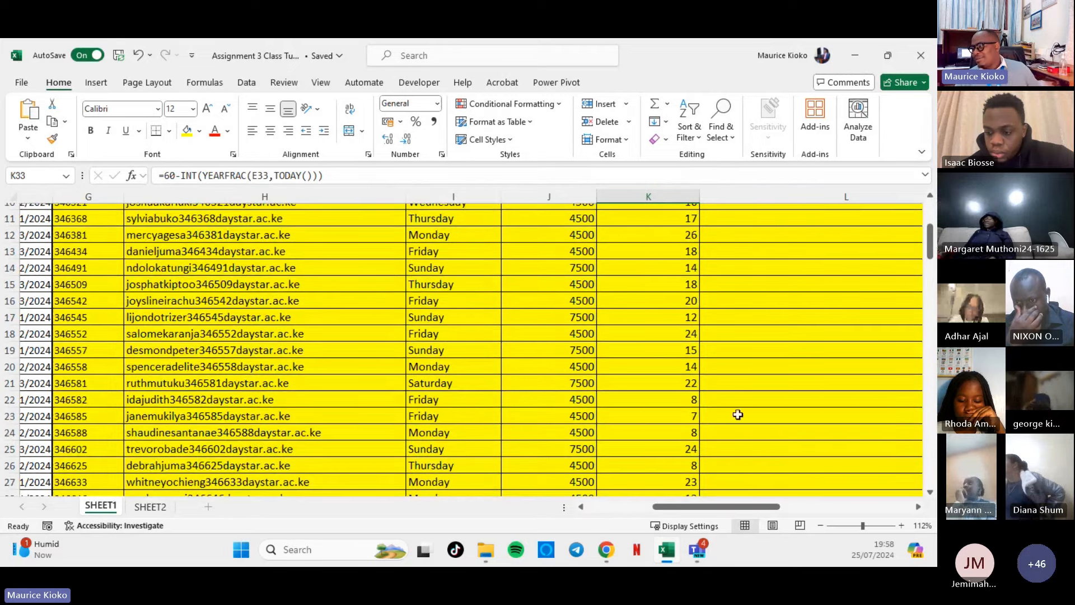
scroll(738, 415, up, 3)
drag(764, 508, 777, 508)
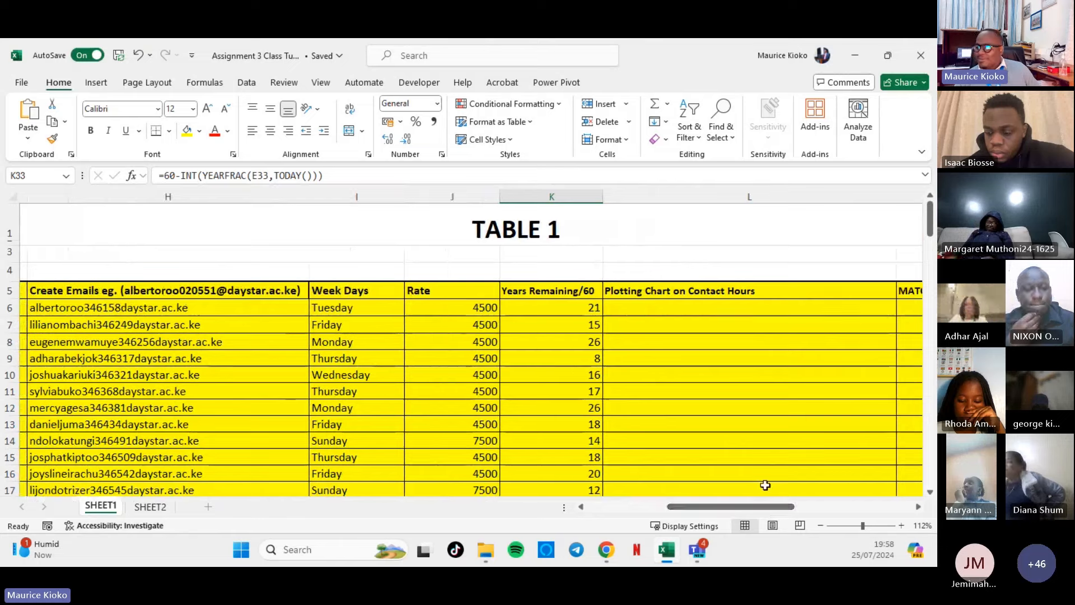
click(641, 303)
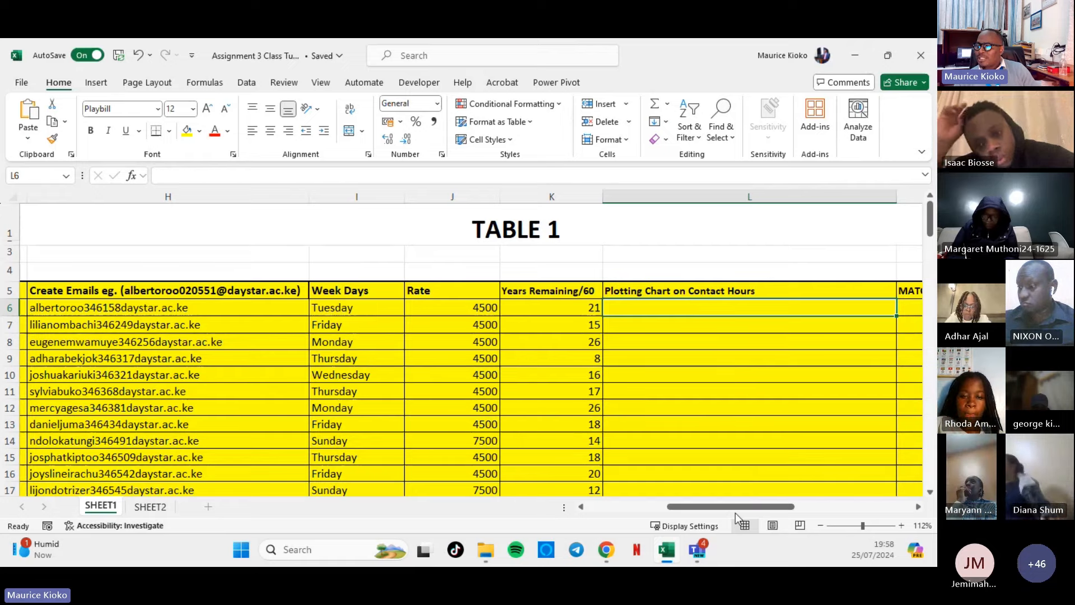
drag(736, 512, 682, 512)
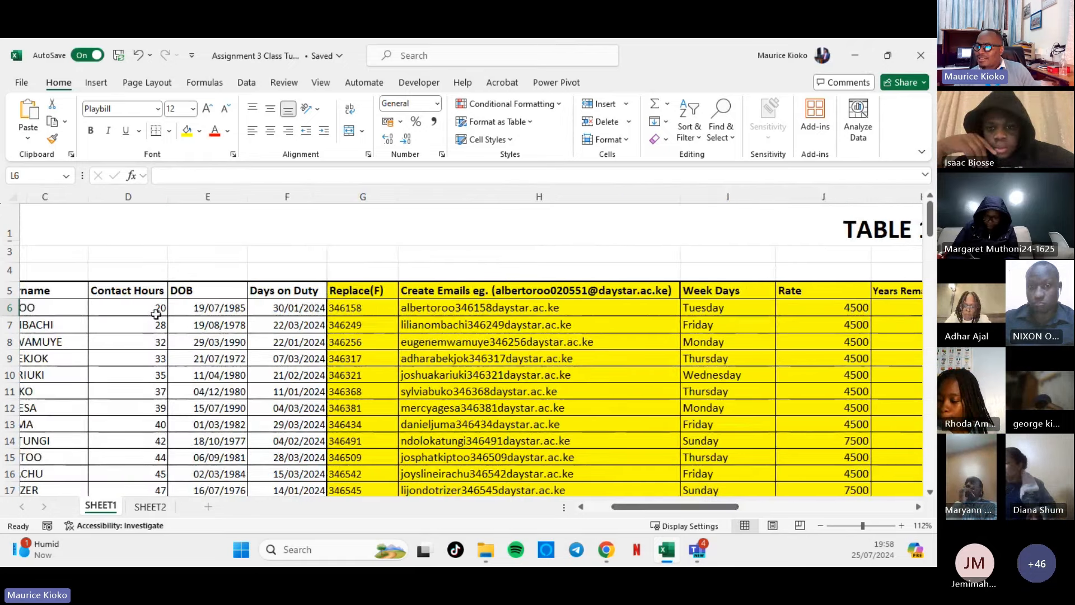
click(139, 247)
key(ctrl+space)
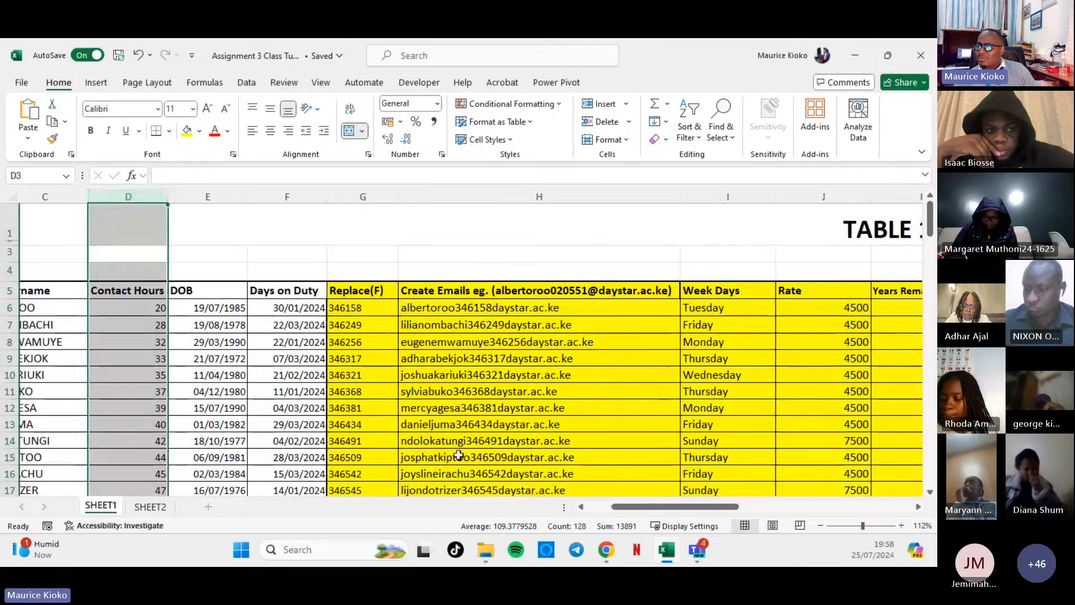
drag(643, 512, 748, 506)
click(639, 307)
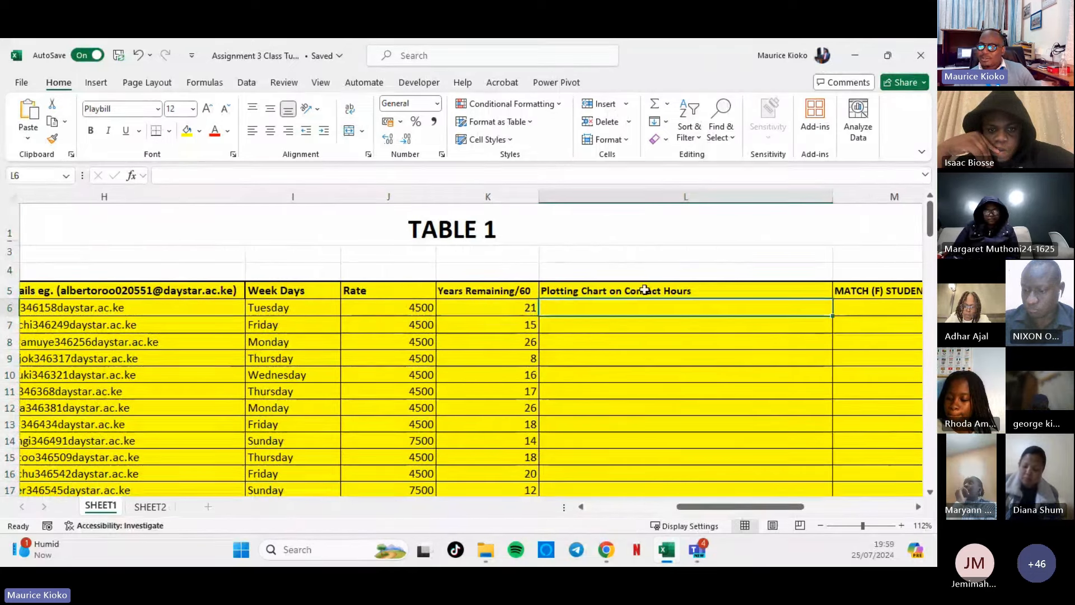
Open L6 for entry and switch its text font to Calibri.
double_click(581, 310)
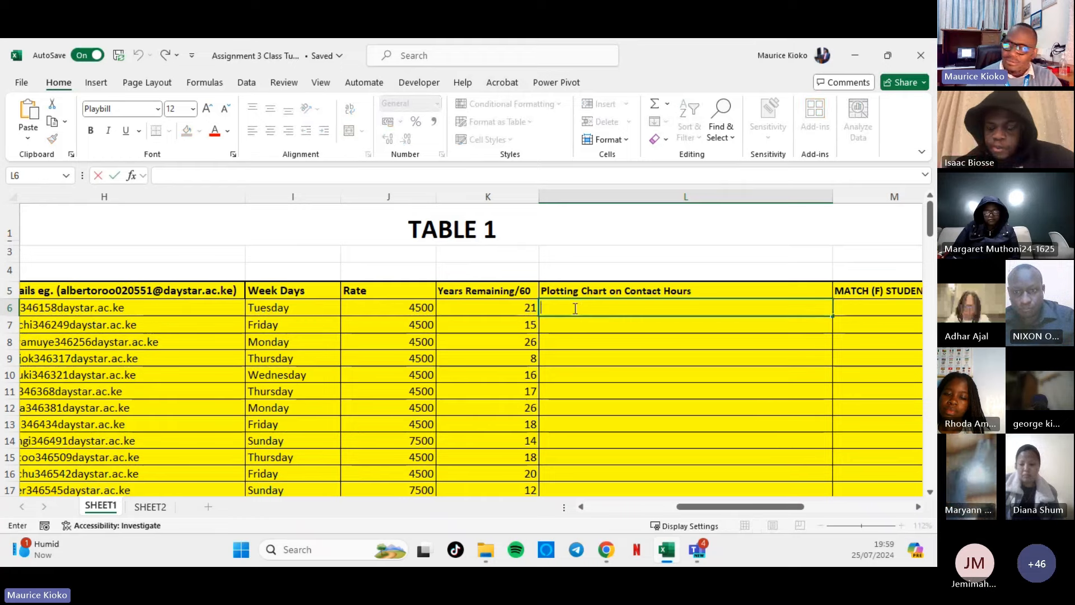
text(=)
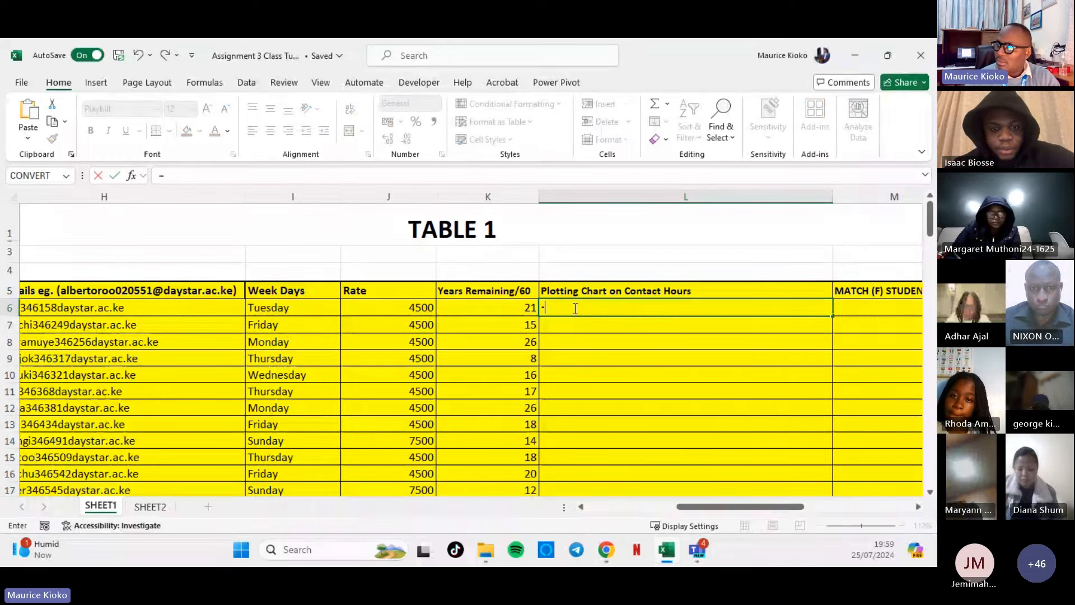
key(BackSpace)
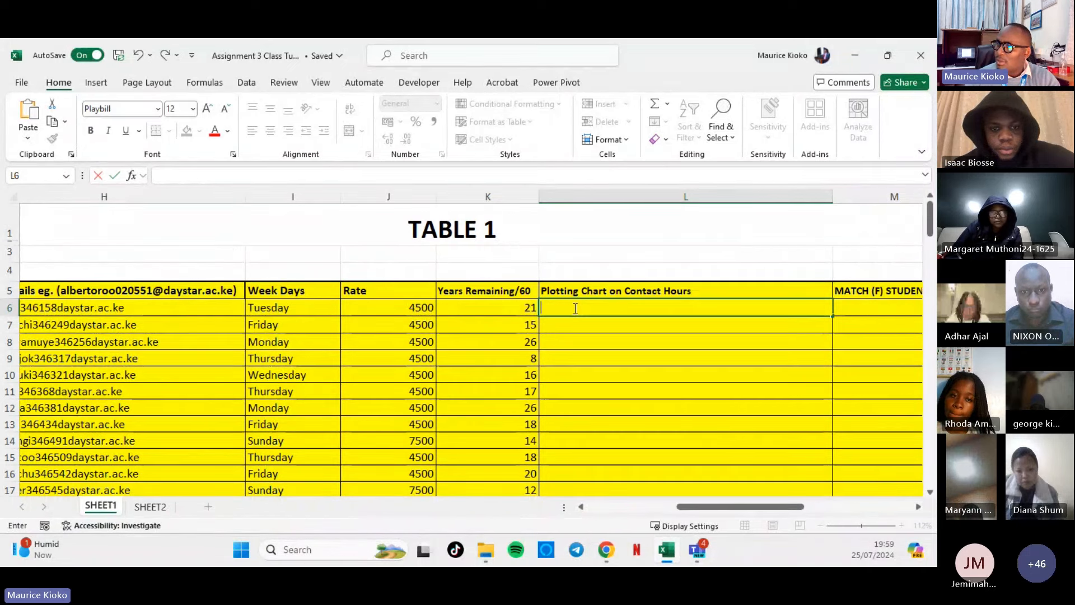
click(158, 113)
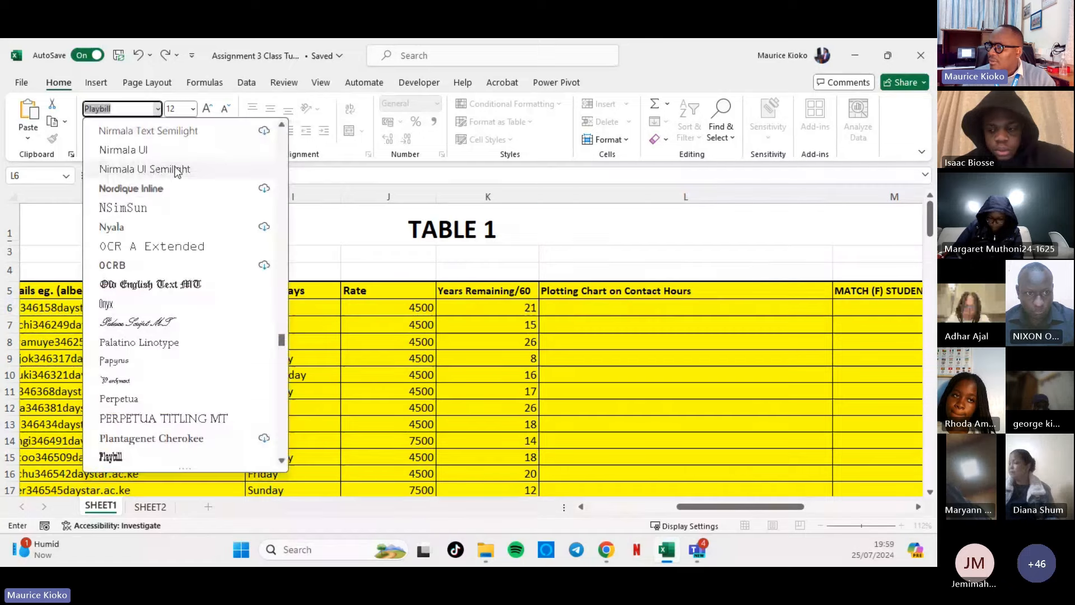
scroll(261, 217, up, 2)
drag(282, 336, 305, 138)
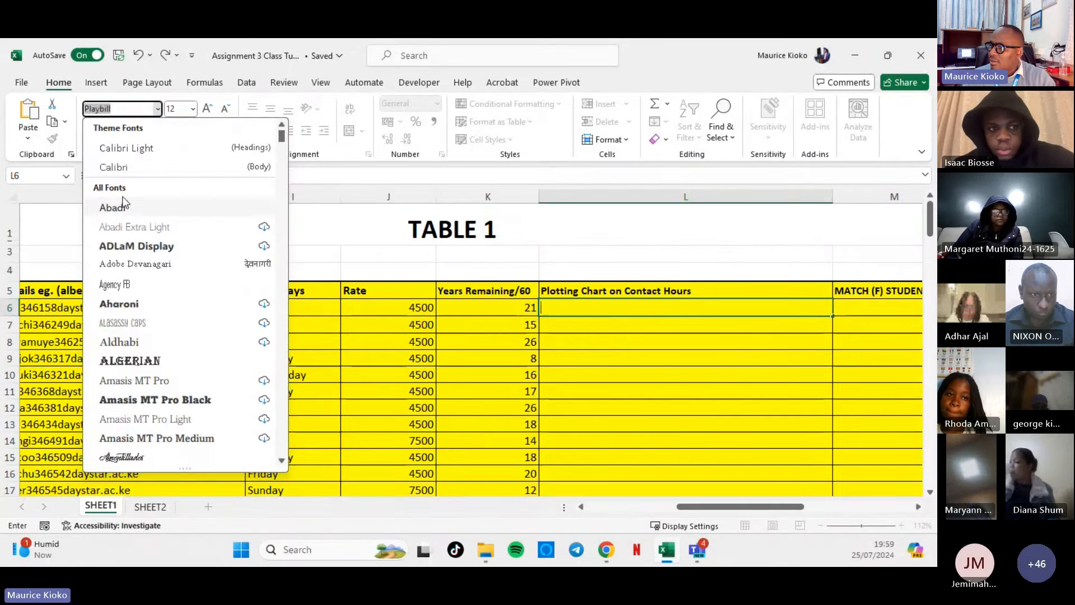
click(126, 168)
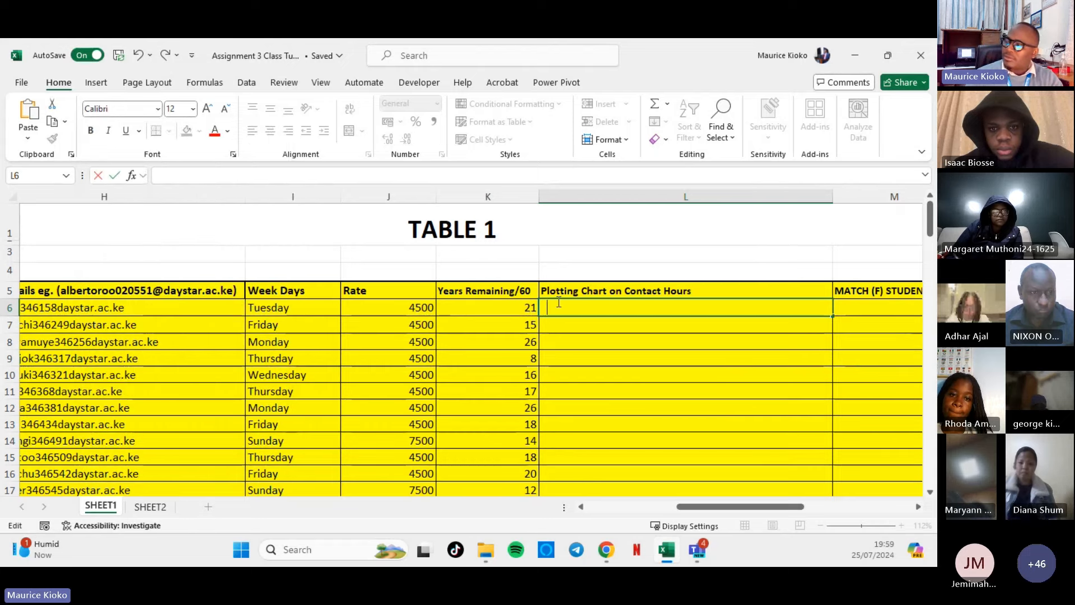
Try starting a REPT formula in L6 and erase it.
text(=)
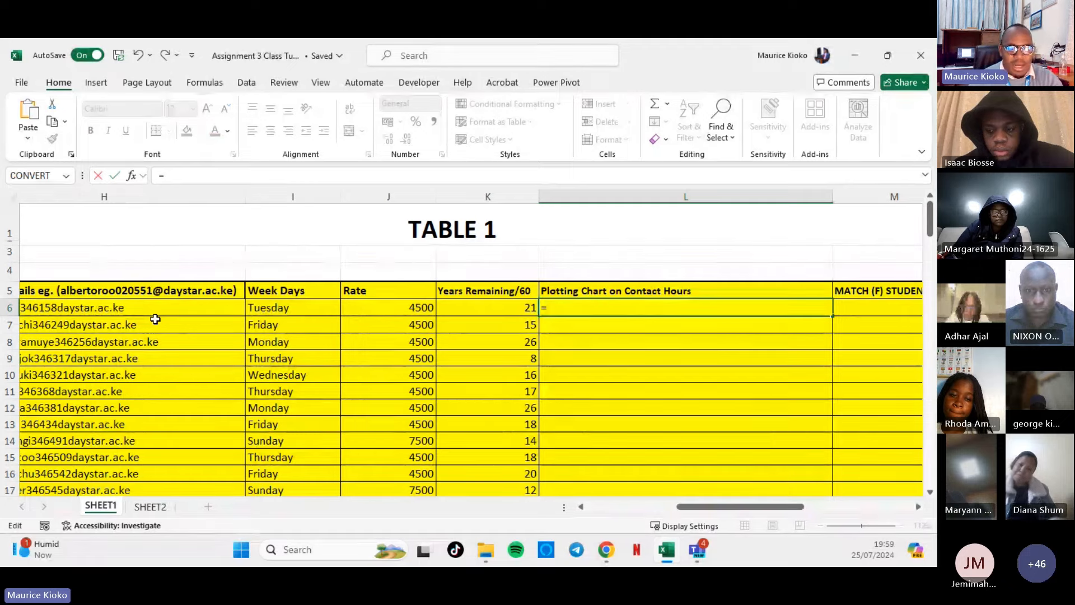
text(REP)
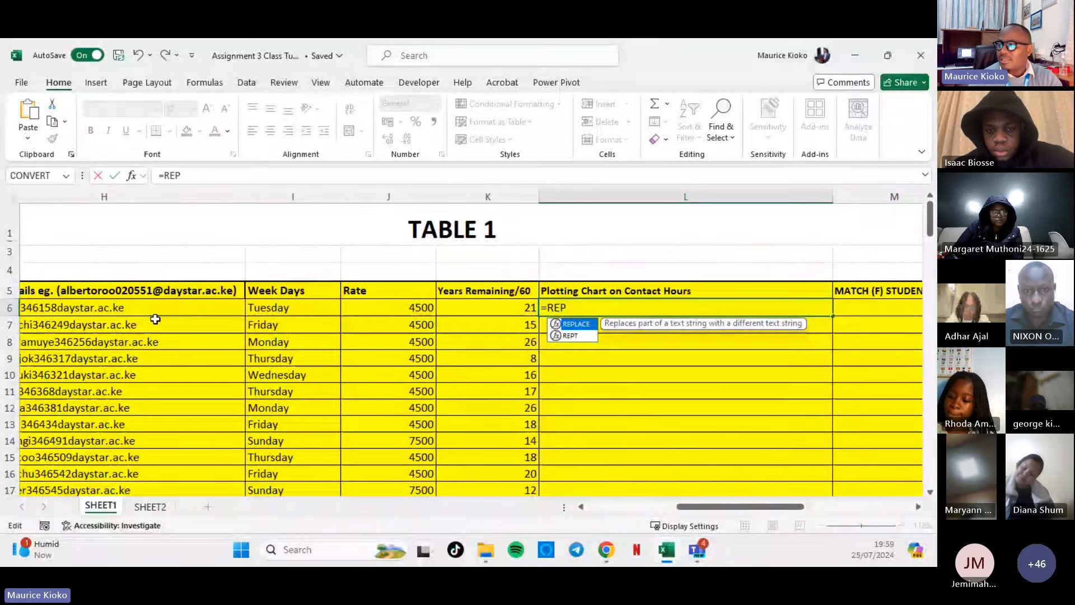
text(T)
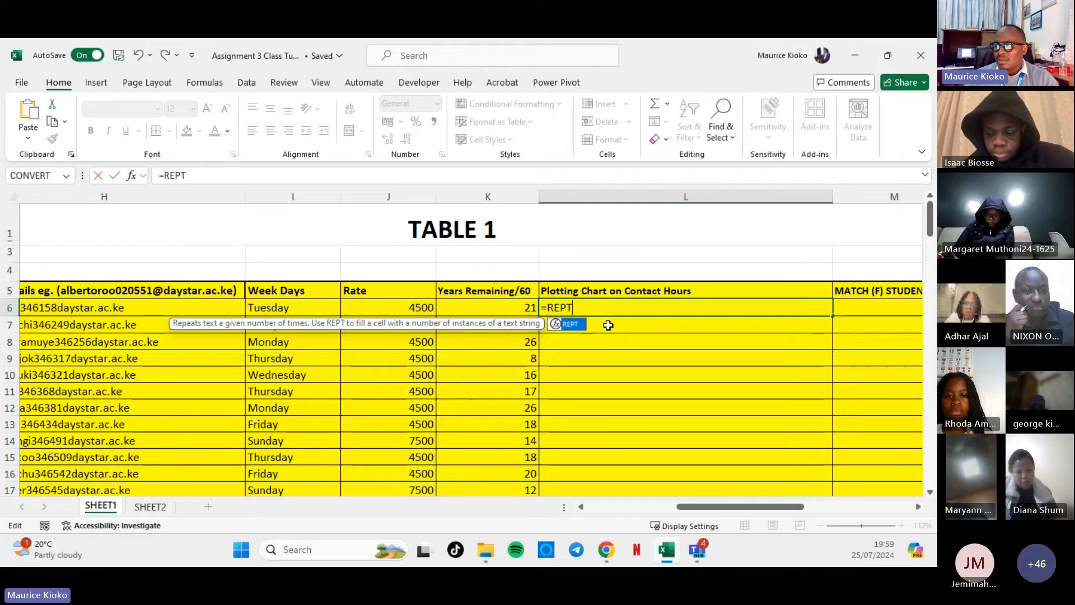
drag(594, 307, 549, 308)
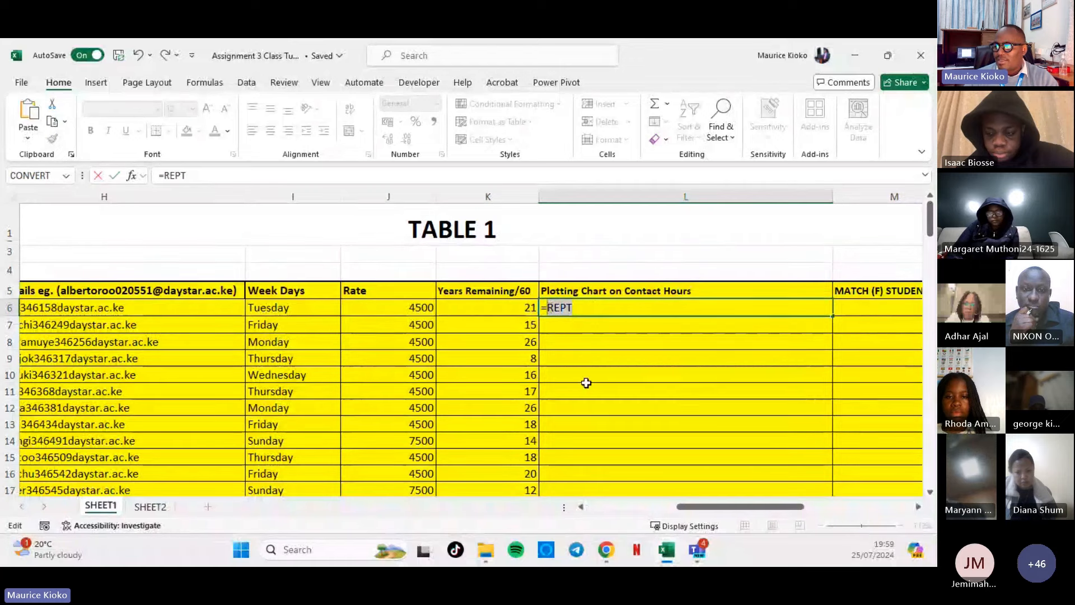
key(BackSpace)
key(BackSpace)
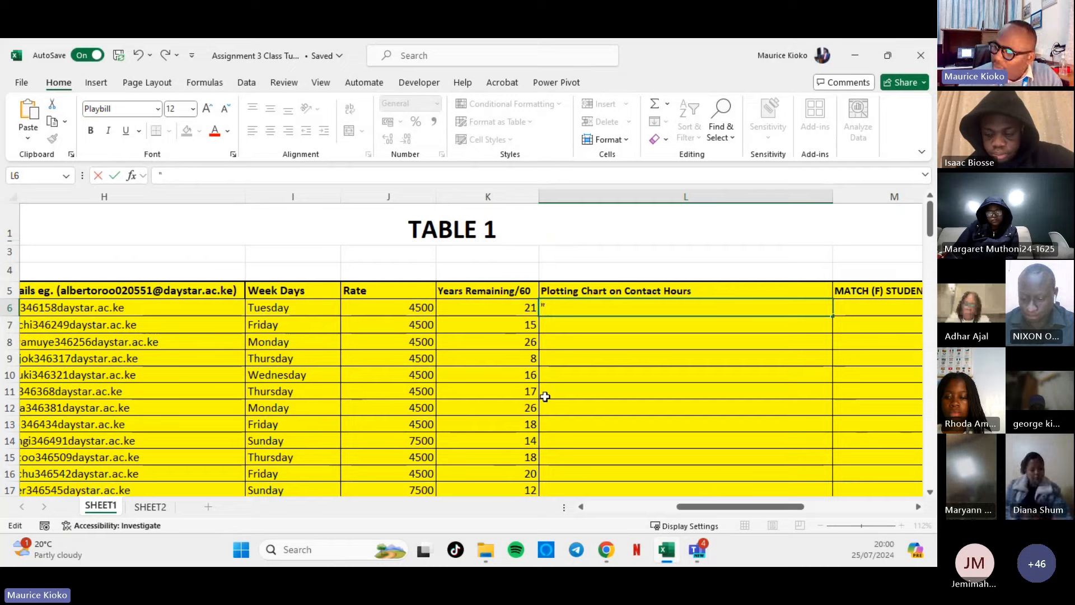
Try a quotation mark, colon, backslash and vertical bars as chart symbols in L6, erasing each one.
key(BackSpace)
text(:)
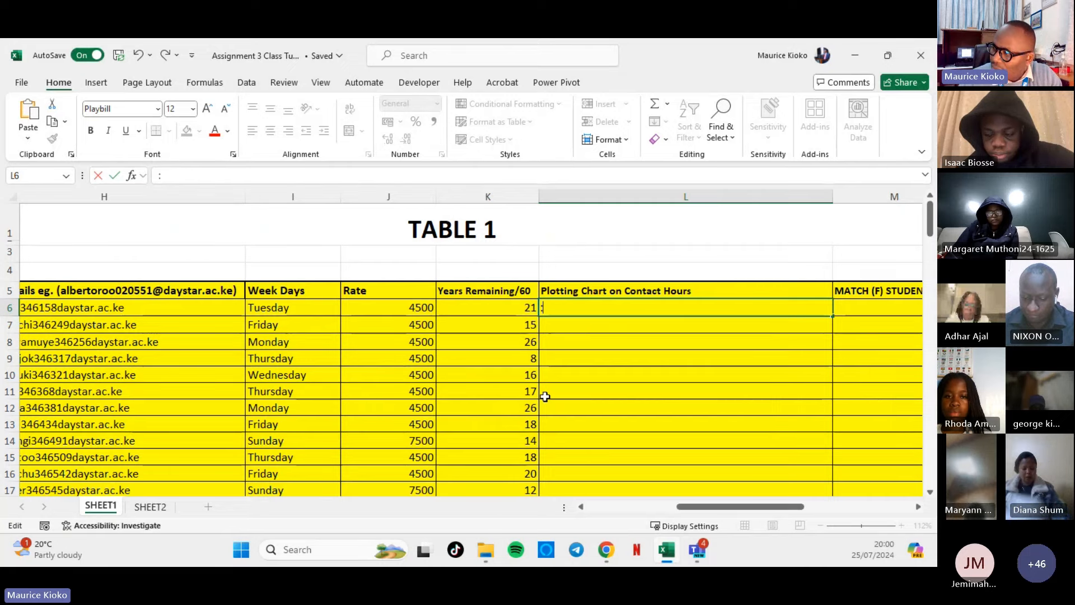
key(BackSpace)
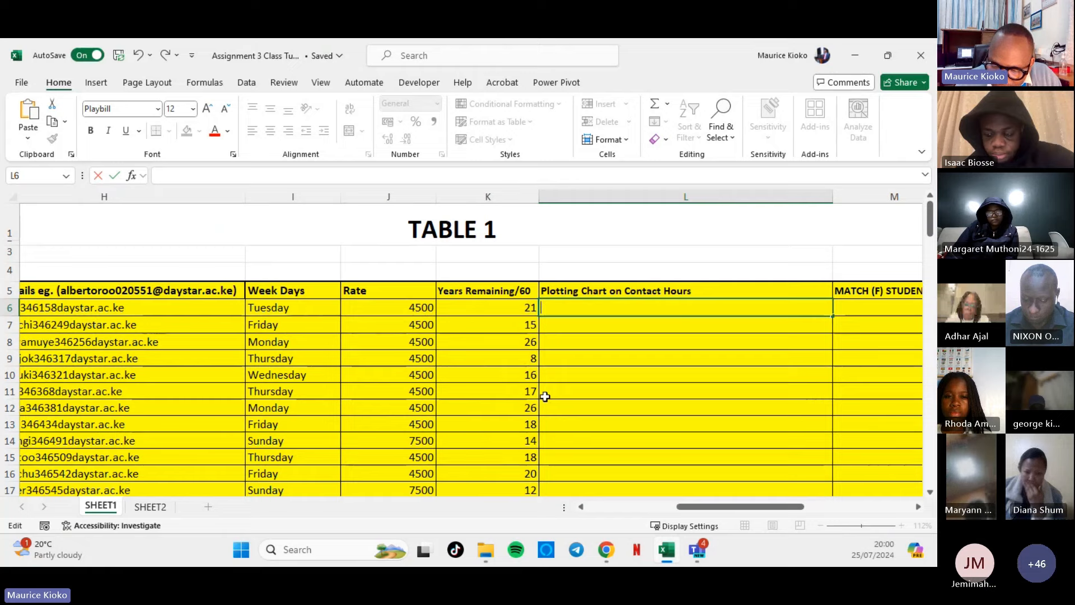
text(\)
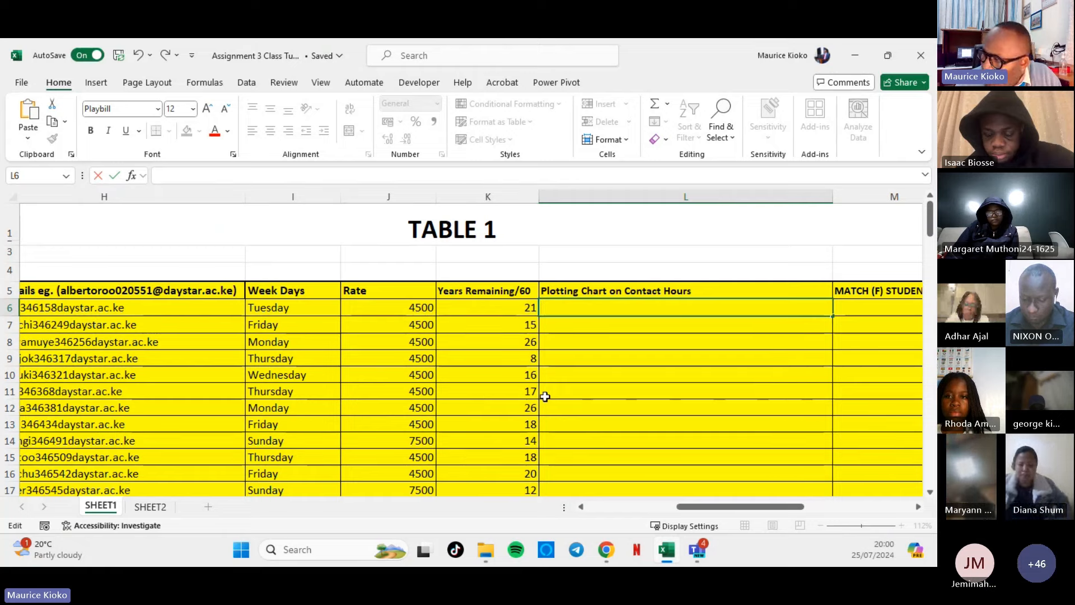
key(BackSpace)
text(|)
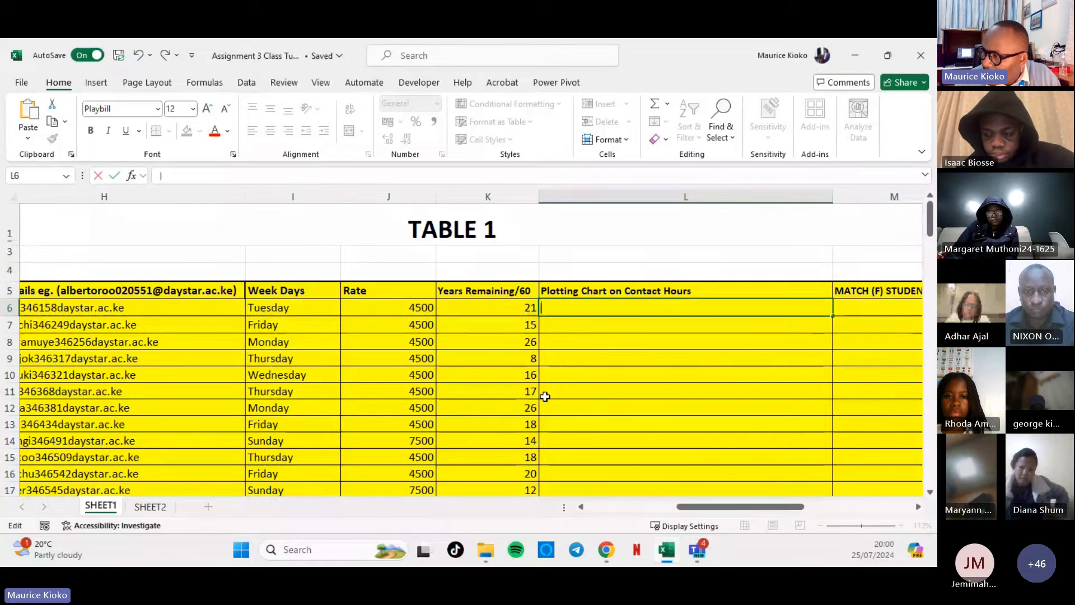
text(||||)
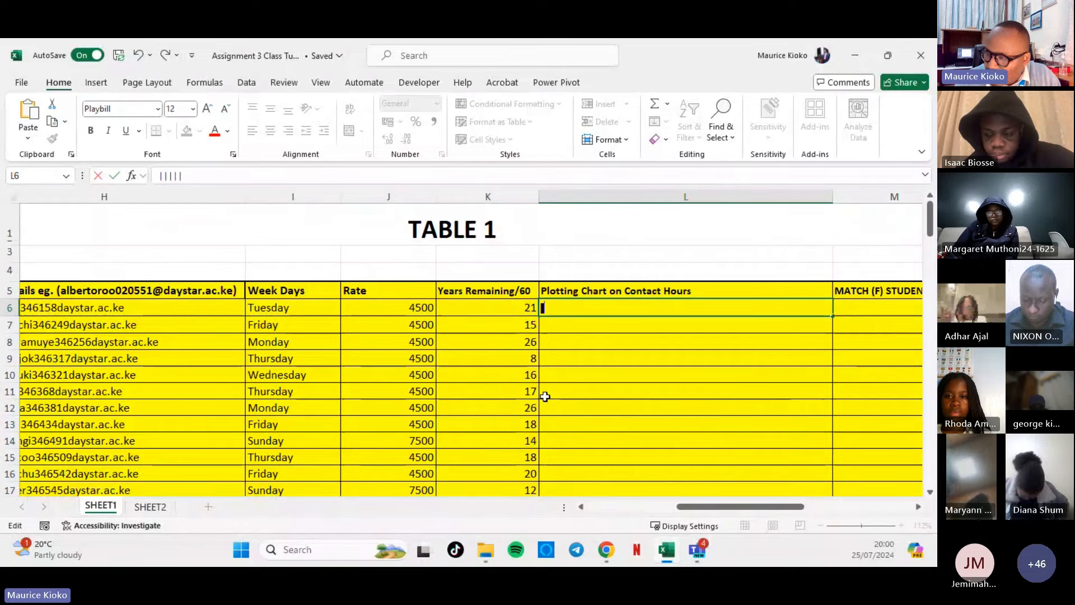
key(BackSpace)
key(BackSpace)
key(BackSpace)
key(BackSpace)
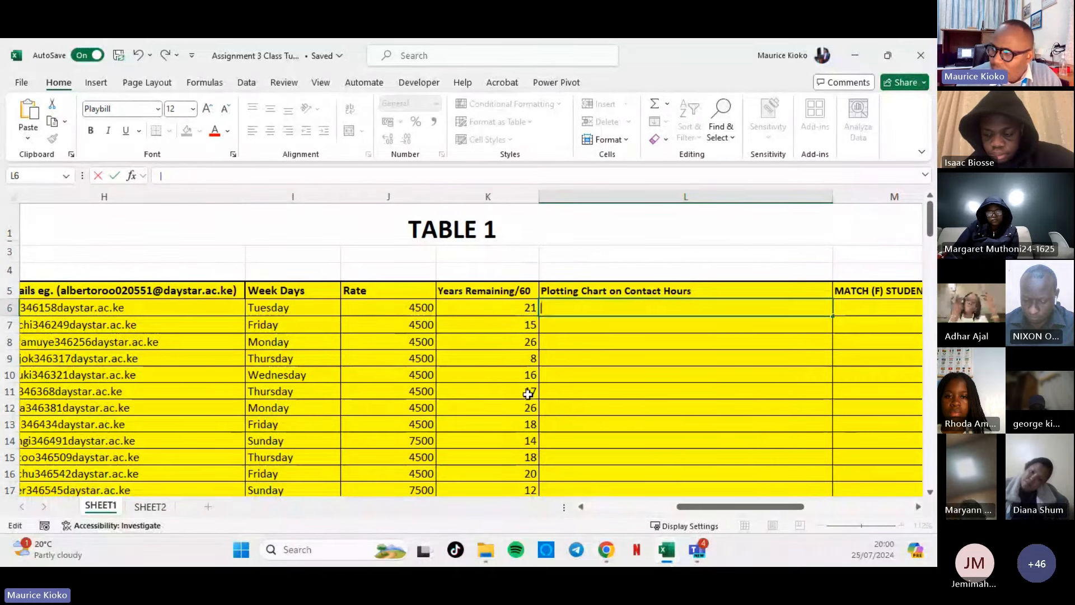
key(BackSpace)
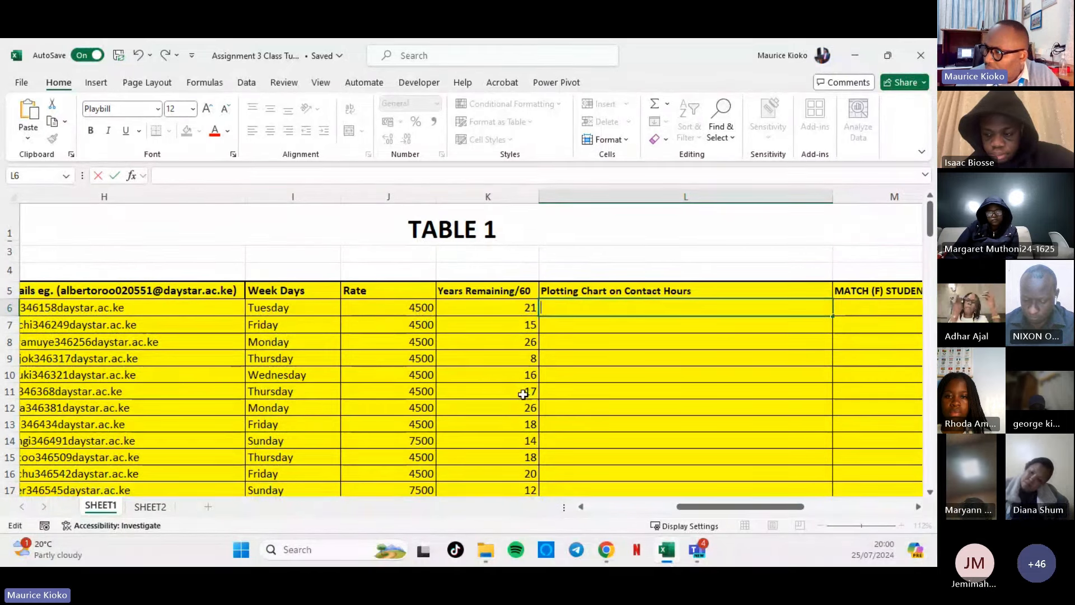
Change the font of the empty L6 entry to Calibri.
click(158, 109)
scroll(170, 210, up, 5)
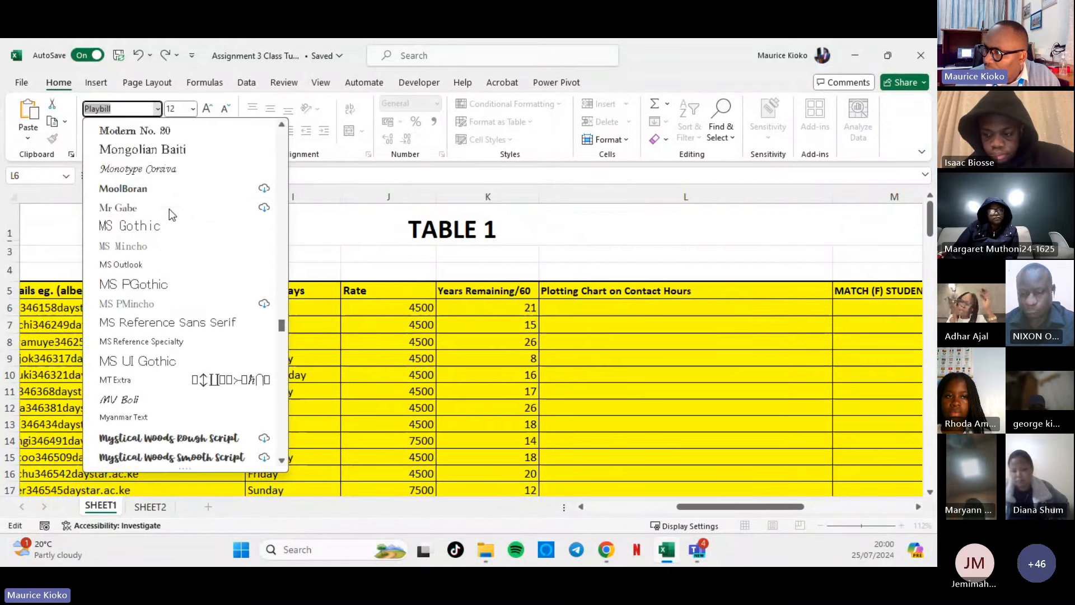
scroll(139, 197, up, 10)
scroll(131, 179, up, 20)
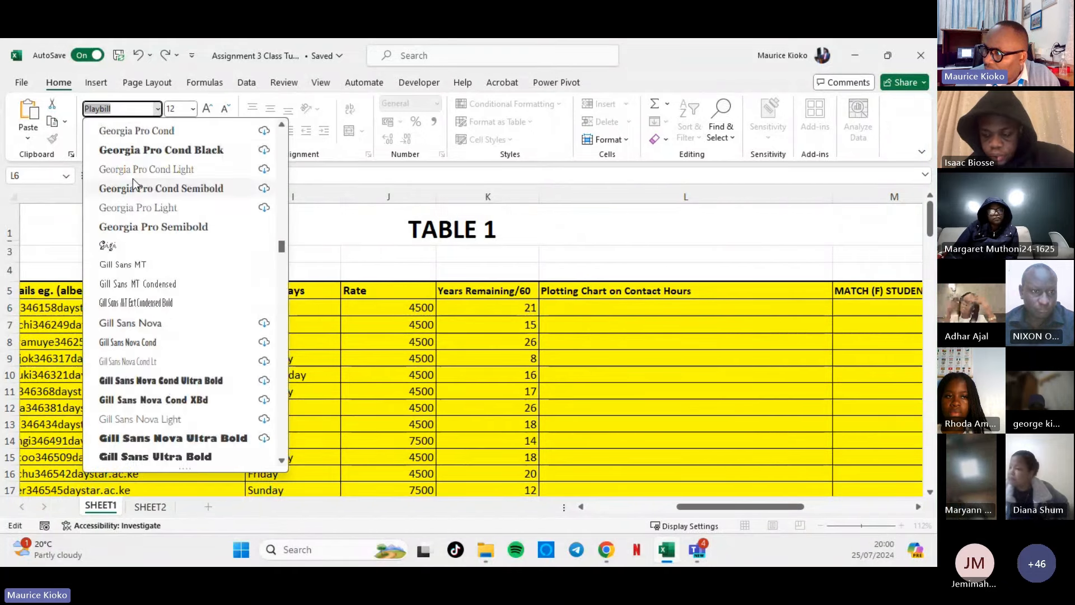
scroll(133, 191, up, 15)
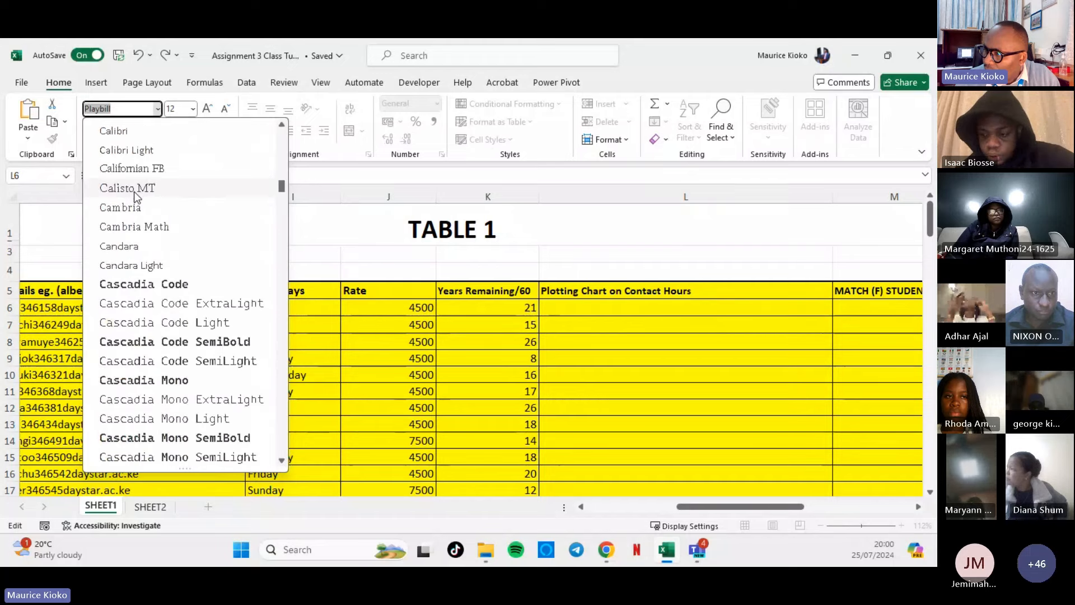
scroll(133, 194, up, 1)
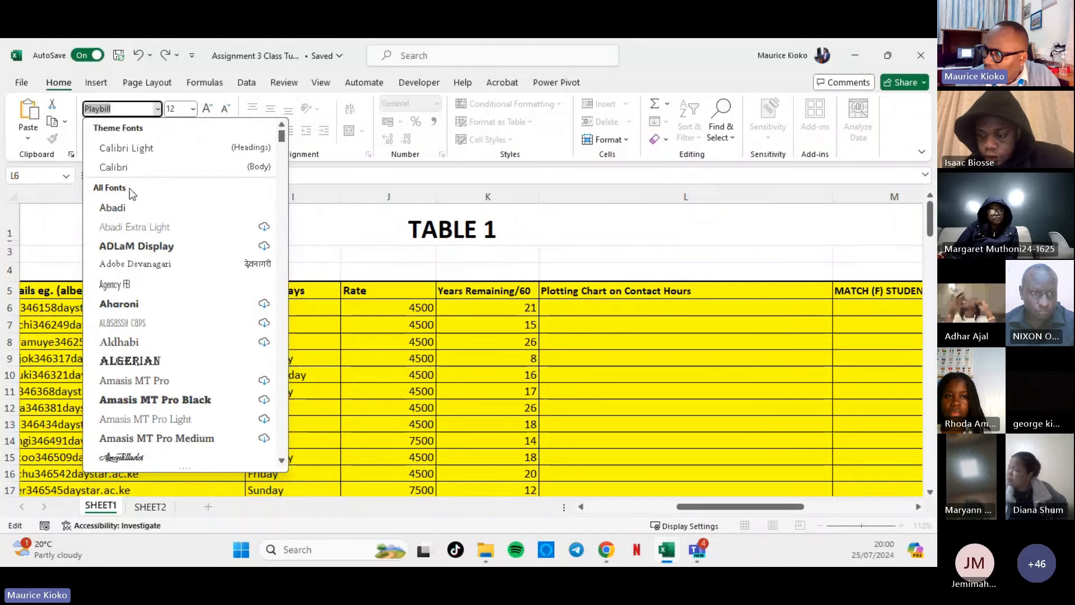
click(125, 169)
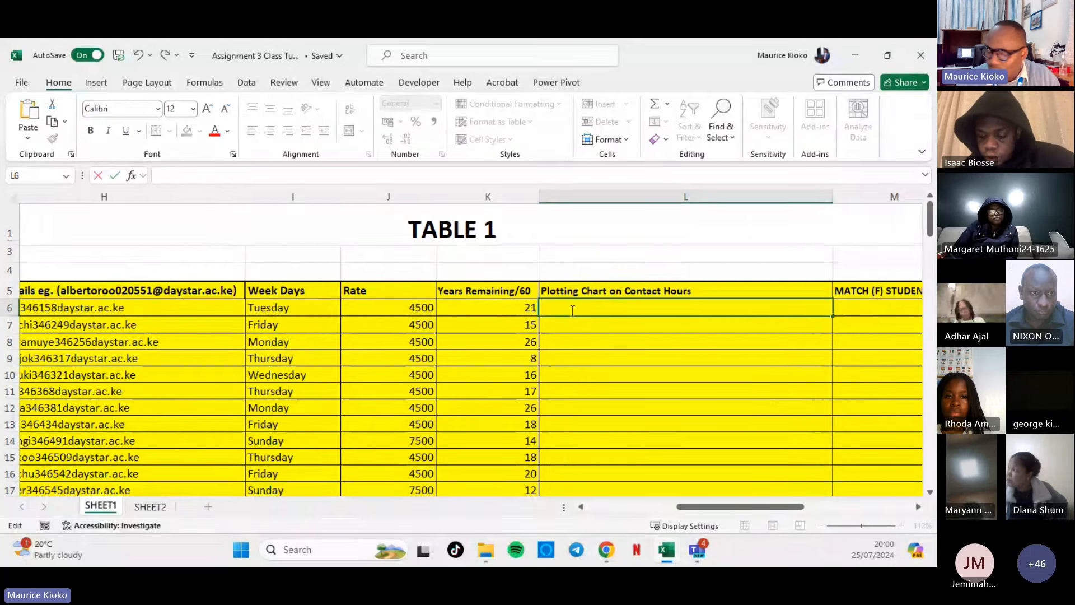
Enter sample groups of vertical bars in L6 separated by spaces to demonstrate the in-cell chart.
text(|||||)
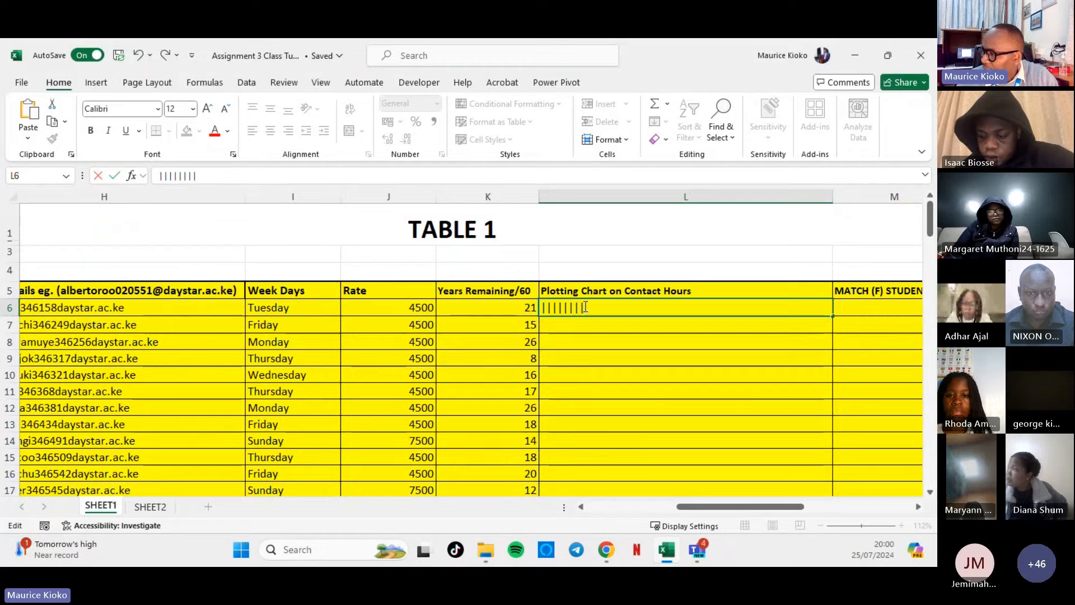
text(|||)
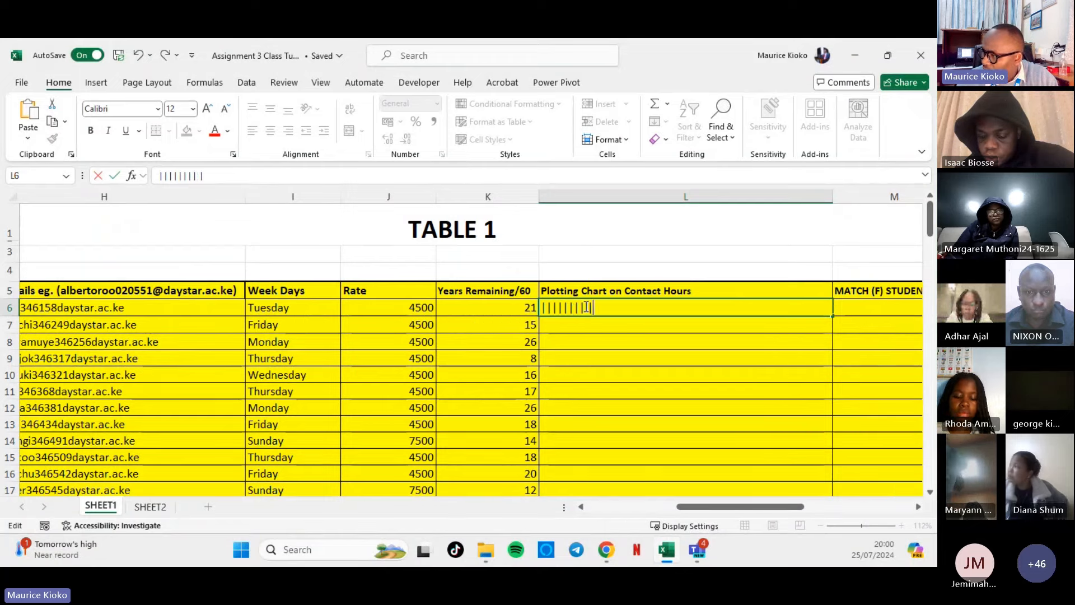
text(||)
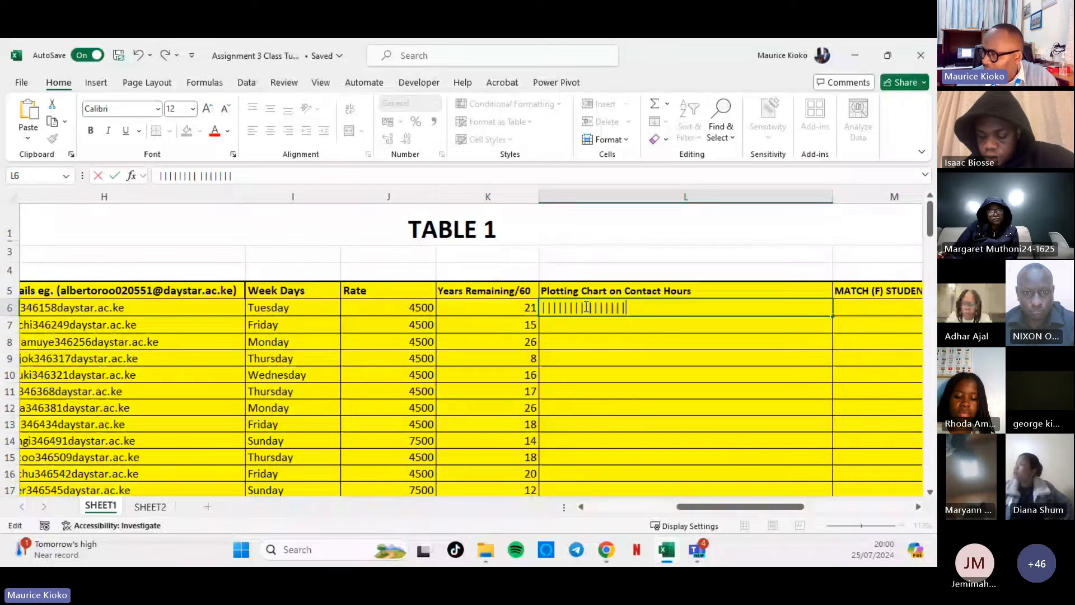
text(||| ||||||||)
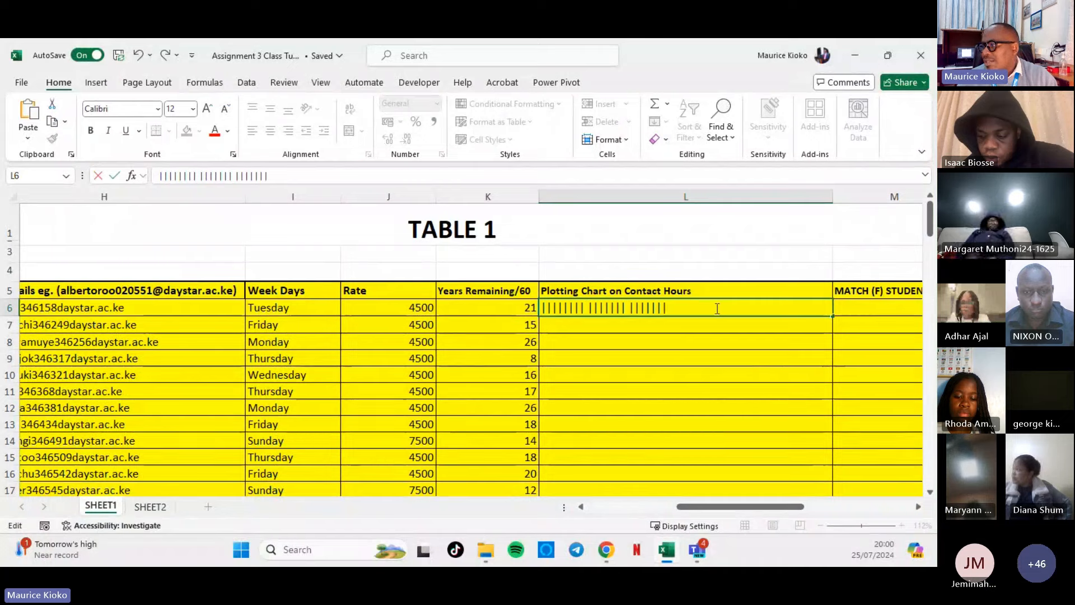
Clear the sample vertical bars from L6 and try starting a formula with an equals sign, erasing it again.
drag(715, 307, 532, 308)
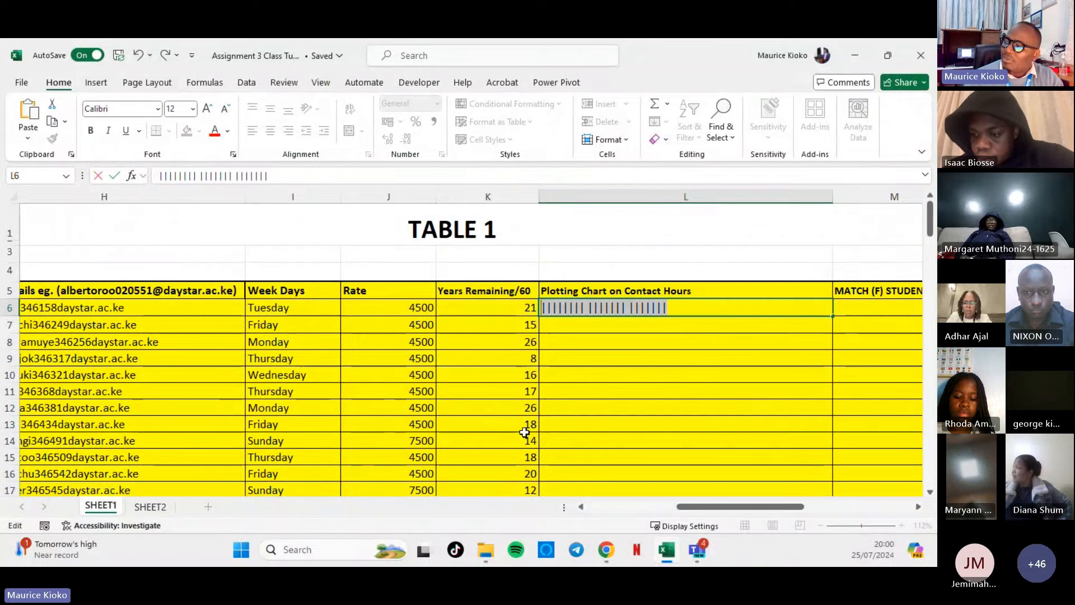
key(BackSpace)
text(=)
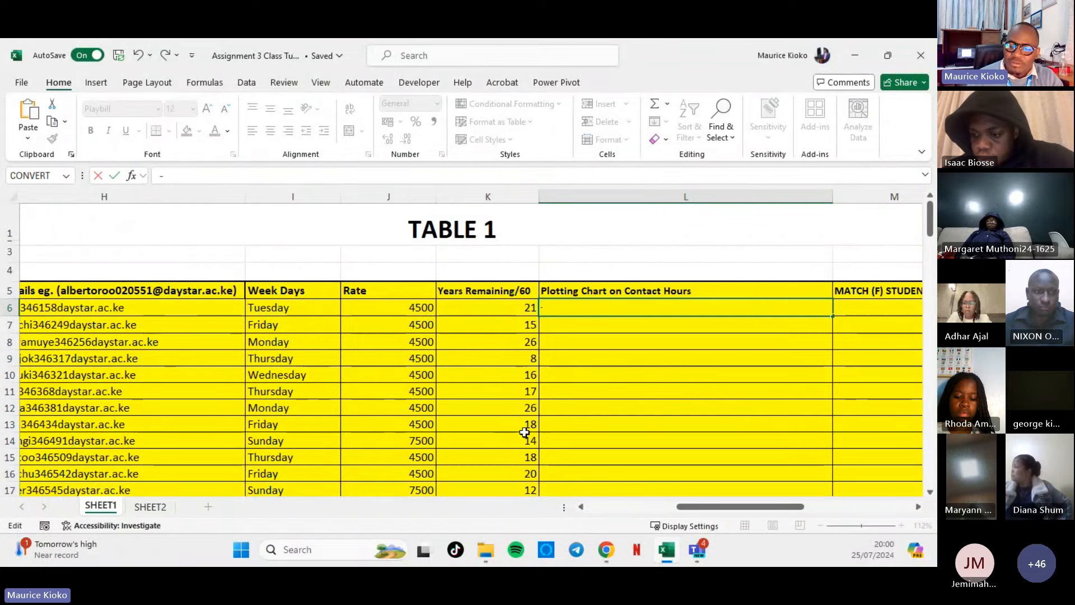
key(BackSpace)
text(=)
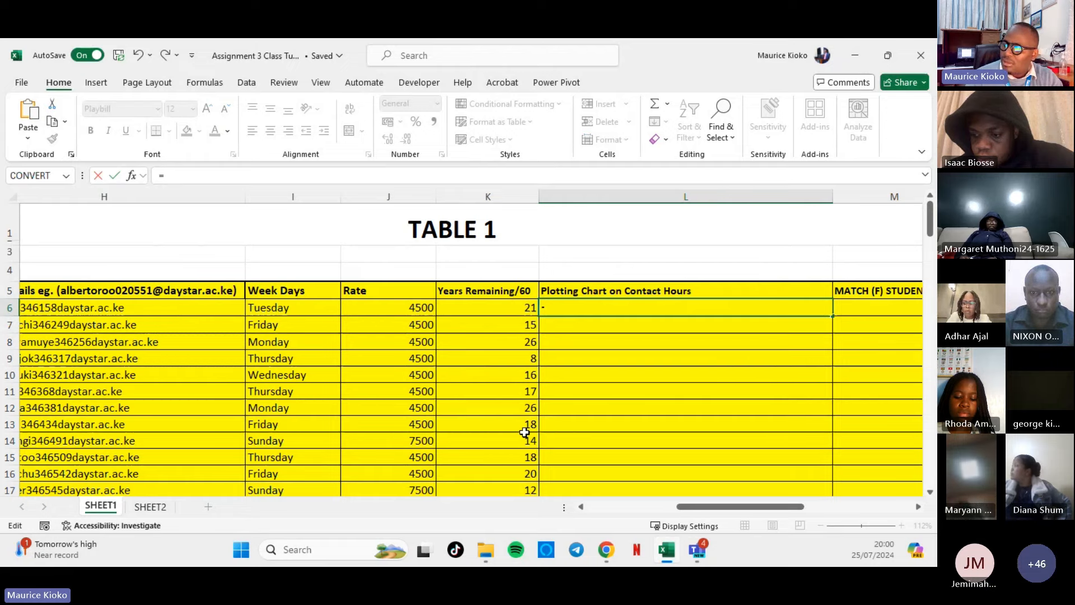
key(BackSpace)
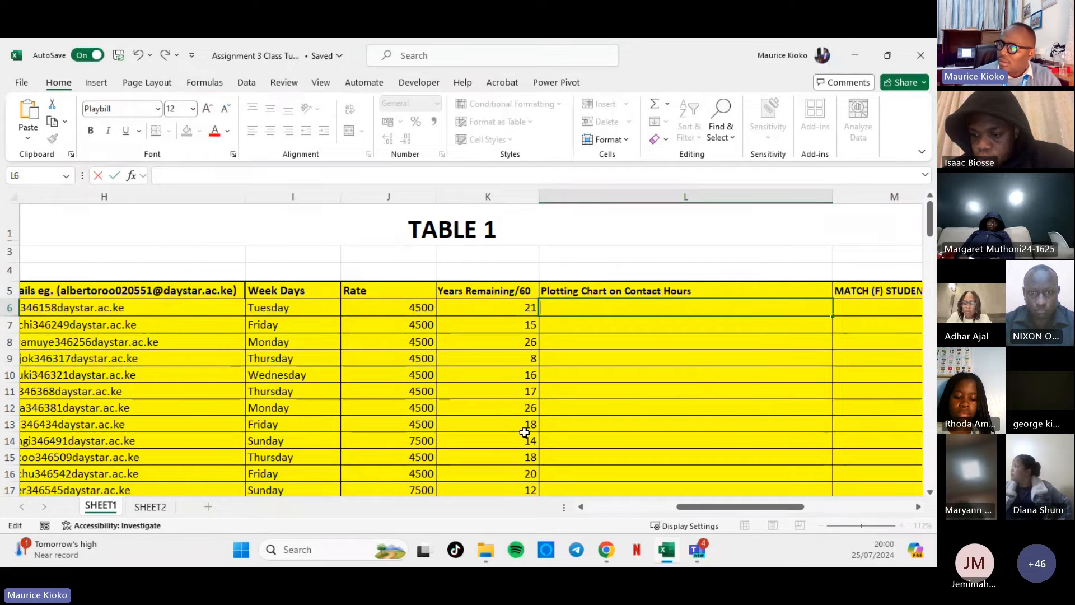
Change the font of the emptied L6 entry to Calibri before entering the formula.
click(160, 112)
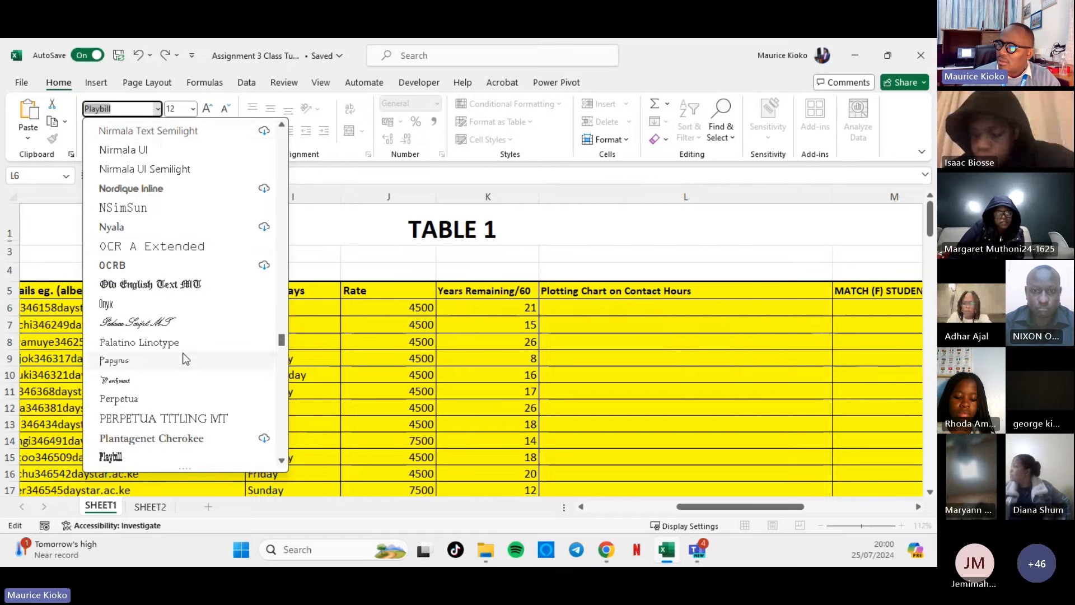
scroll(224, 358, up, 3)
drag(281, 335, 281, 130)
click(113, 167)
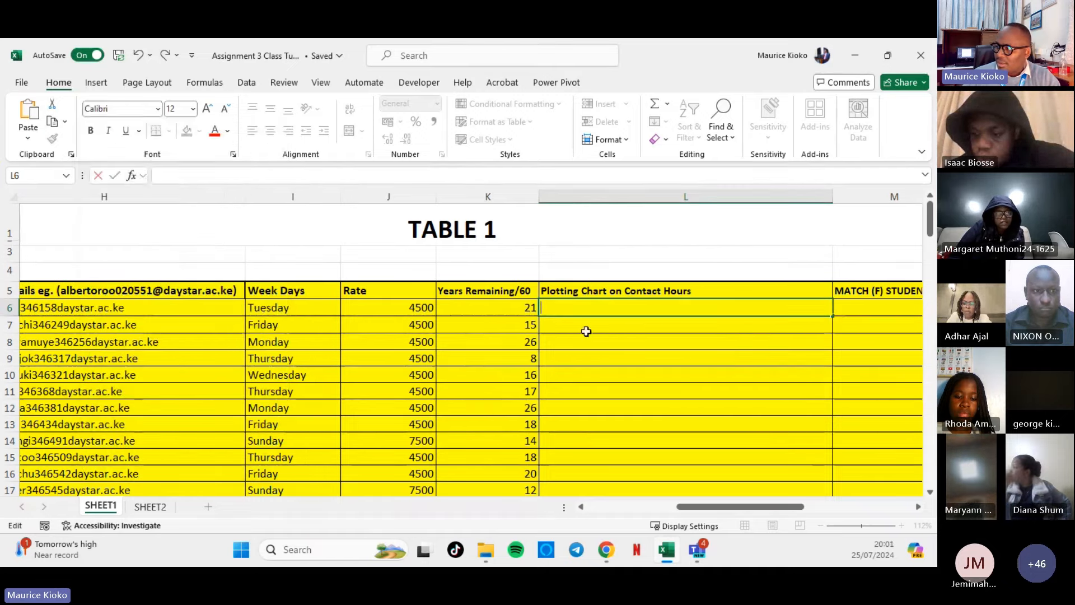
Enter the formula =REPT("|",D6) in L6 to plot the contact hours as repeated vertical bars.
text(=)
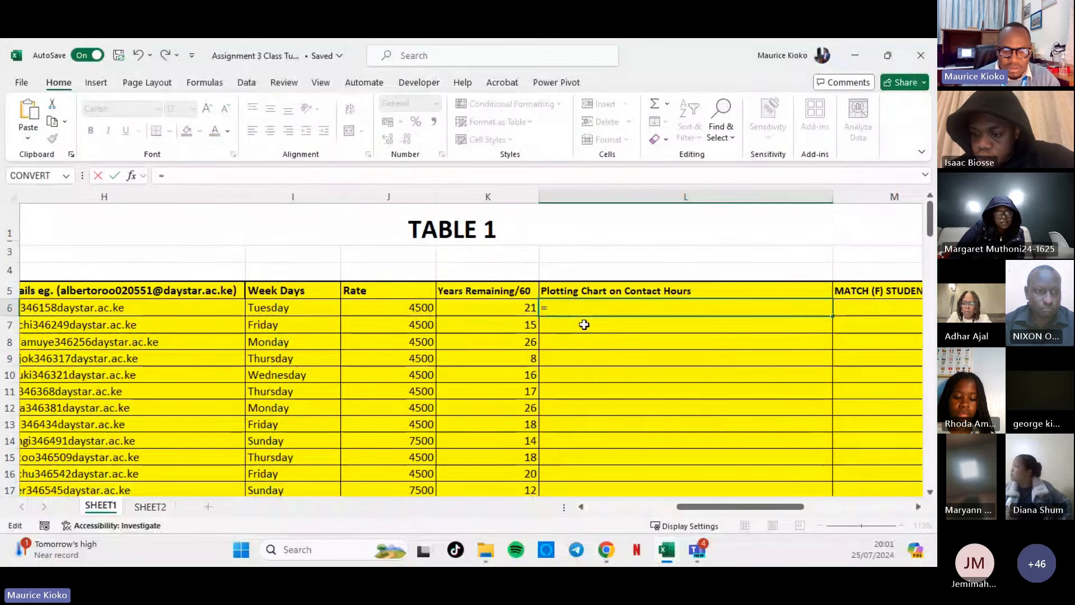
text(REPT()
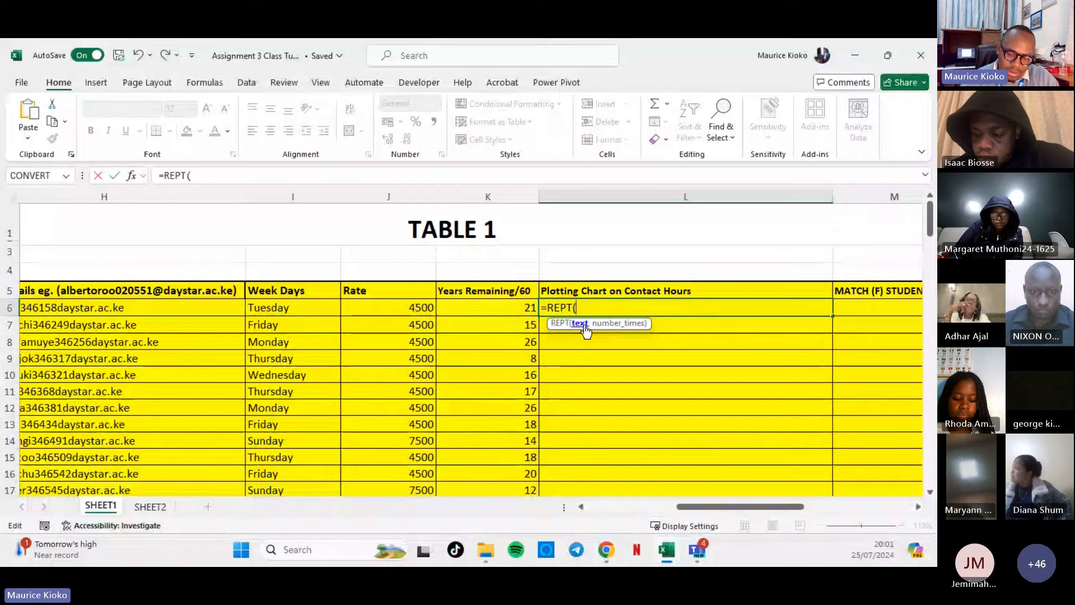
text(")
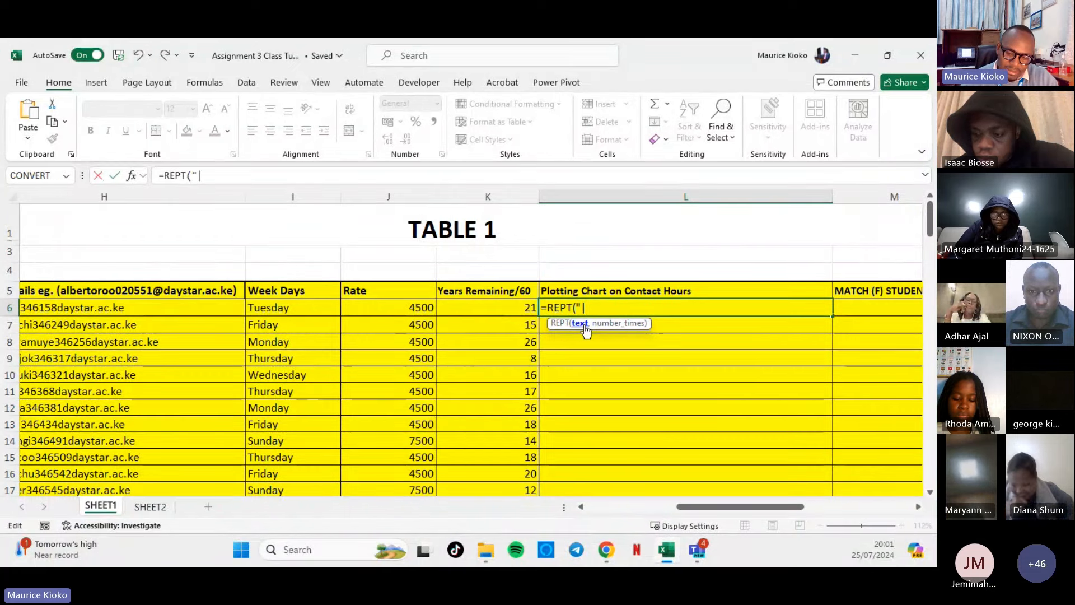
text(|")
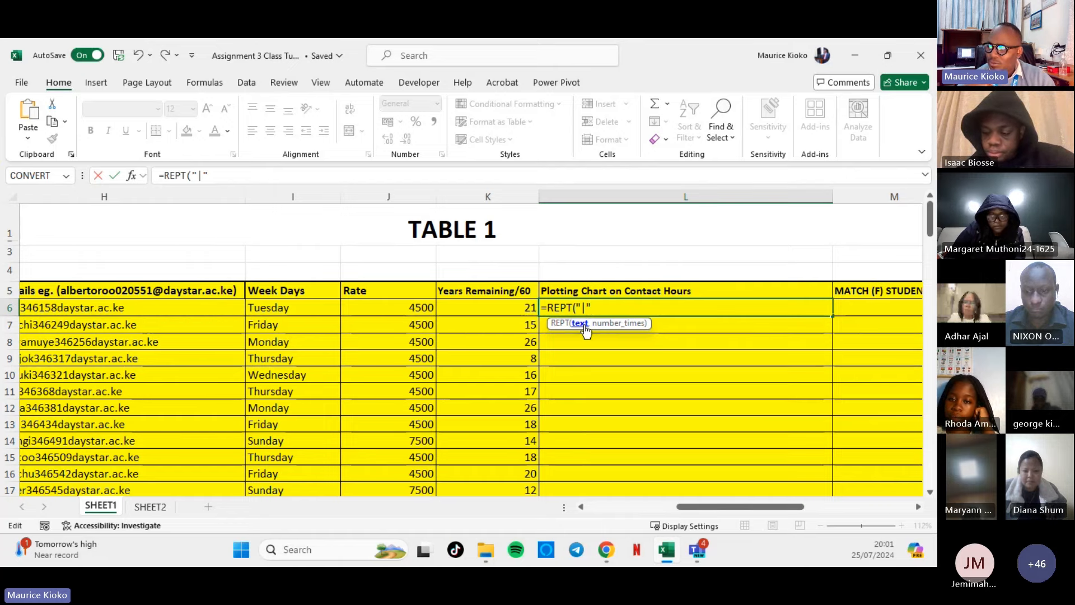
text(,)
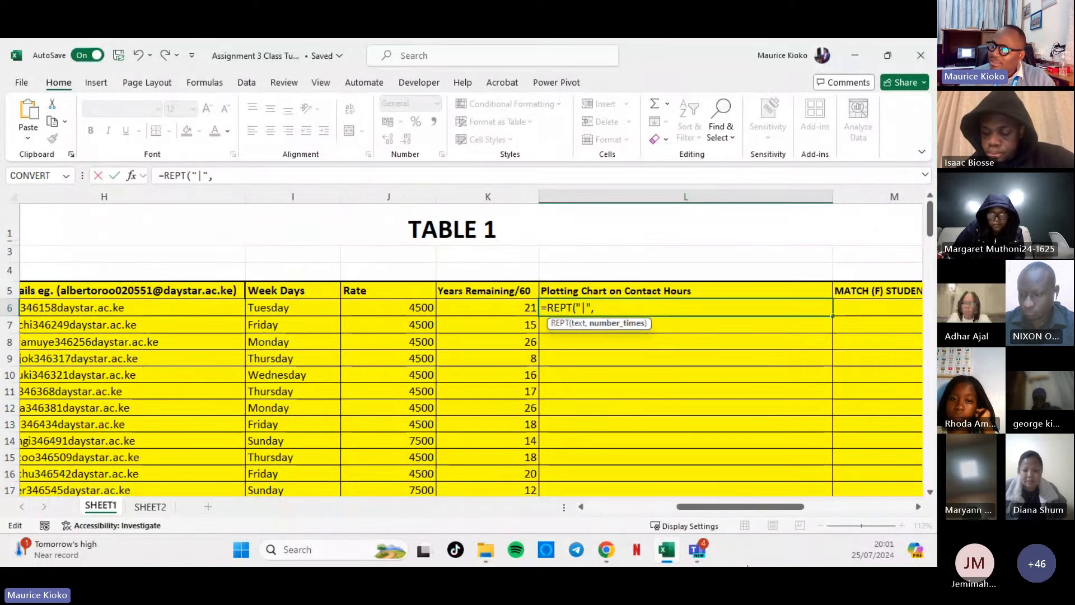
mouse_move(755, 506)
mouse_down()
mouse_move(639, 526)
mouse_move(766, 518)
mouse_up()
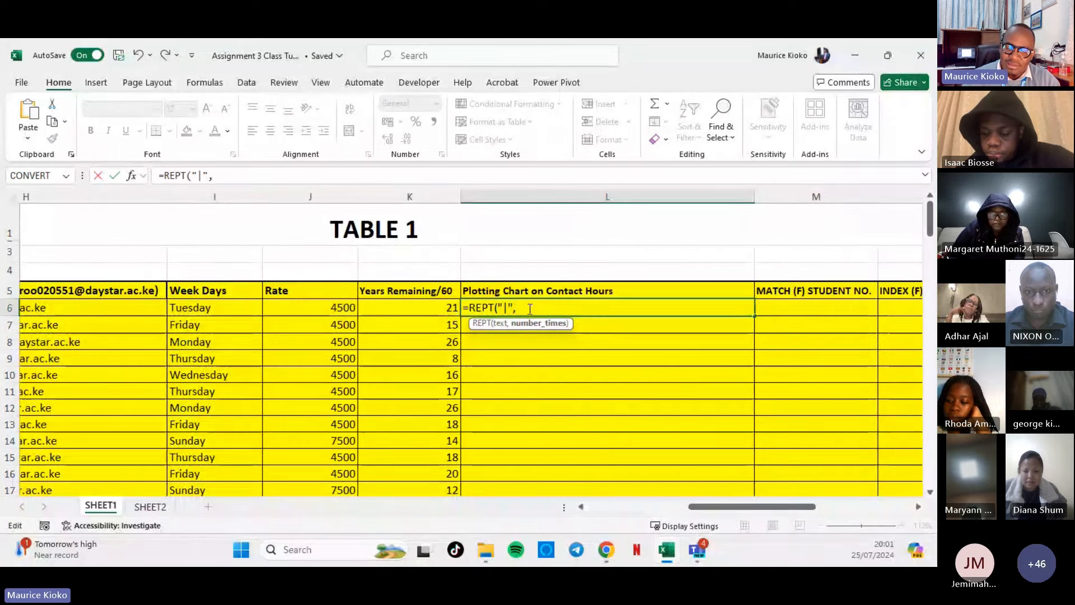
text(D6)
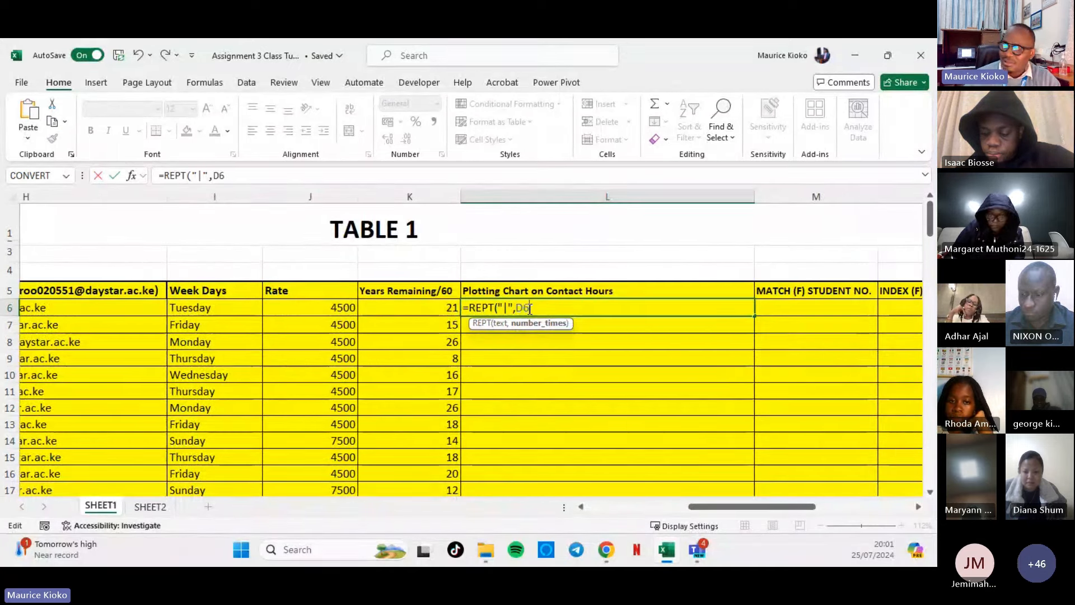
key(Return)
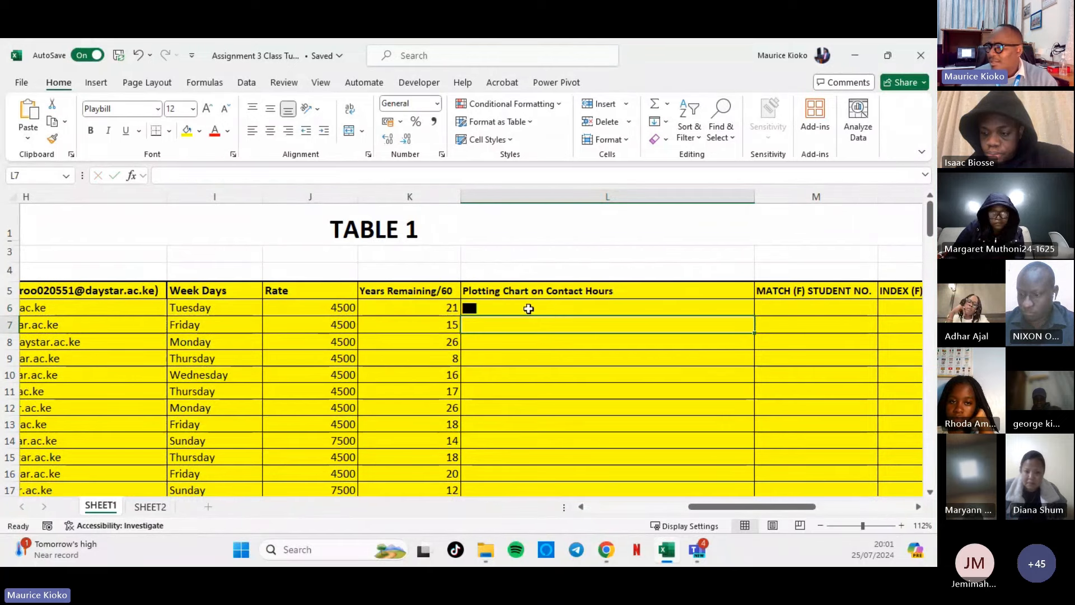
Format the REPT formula cell L6 in Calibri and fill it down the whole Plotting Chart on Contact Hours column.
click(491, 310)
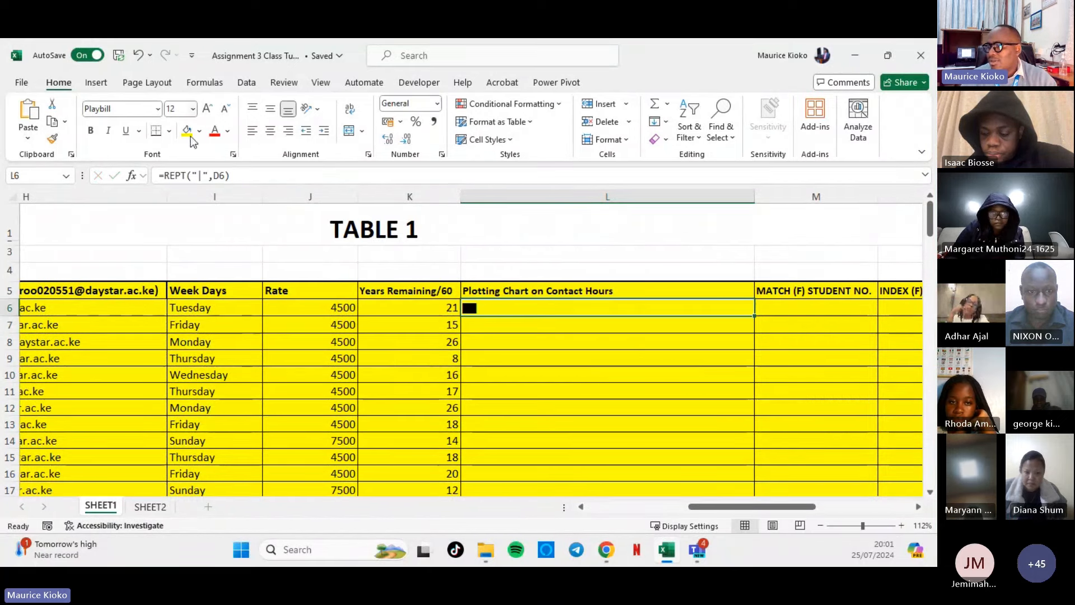
click(158, 109)
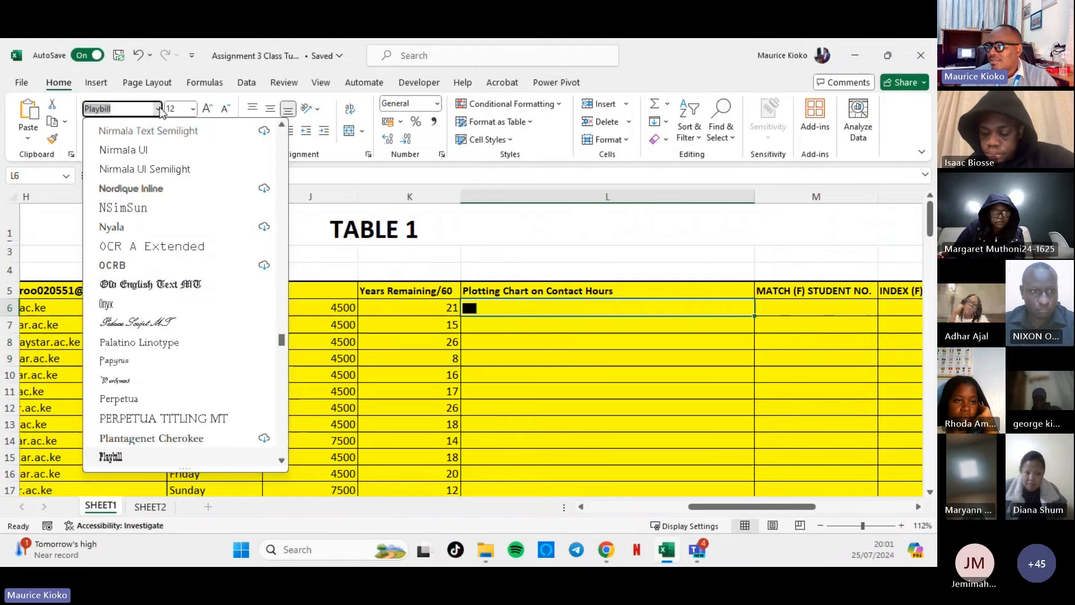
scroll(203, 127, up, 20)
click(133, 169)
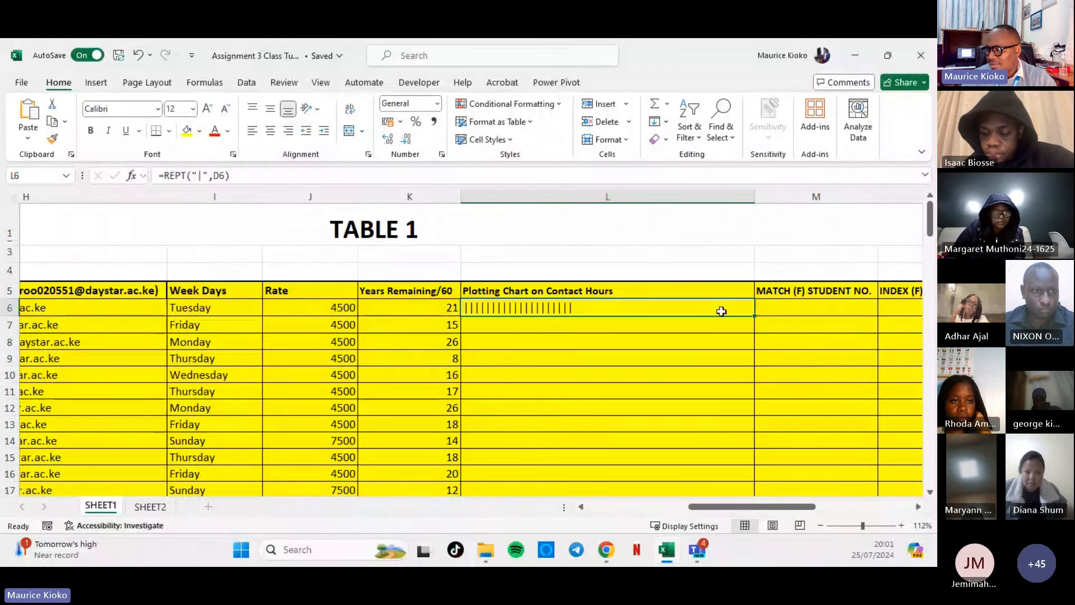
double_click(757, 318)
scroll(701, 373, down, 6)
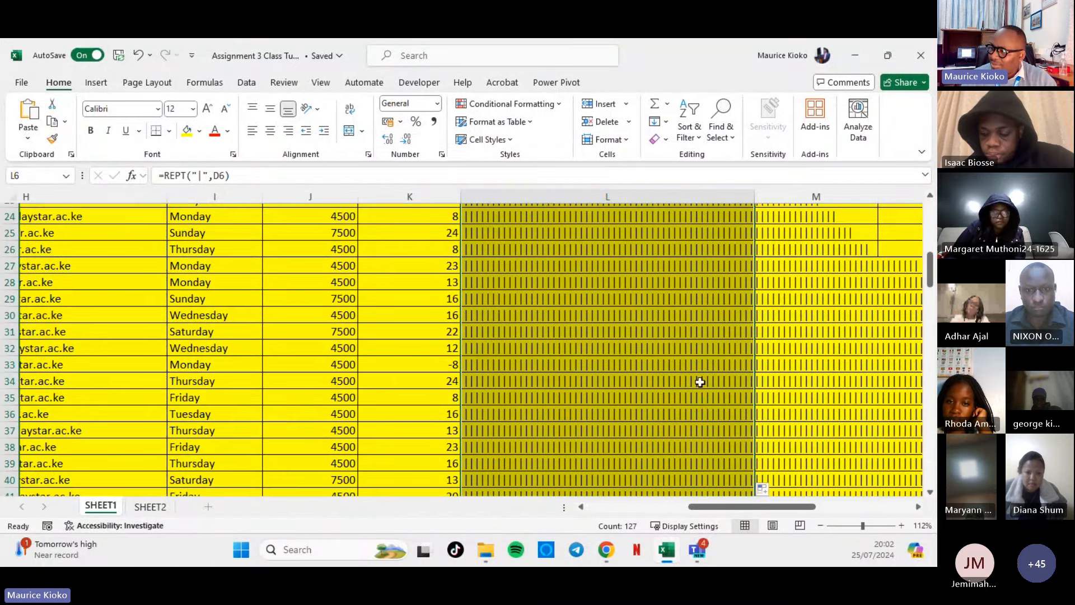
scroll(699, 387, up, 8)
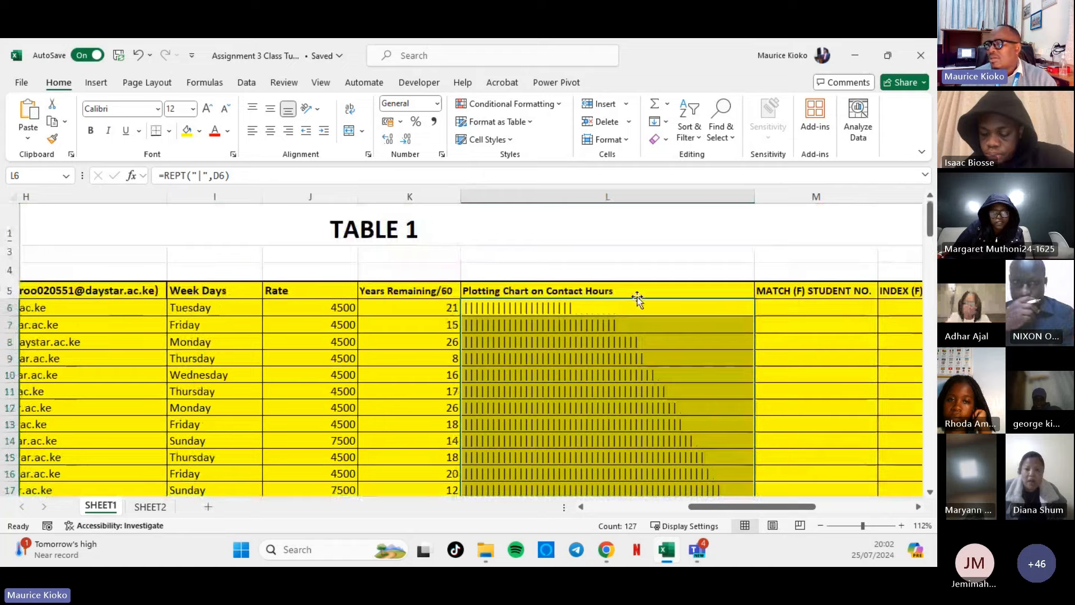
Set the font of L6 to Playbill and fill the formatted REPT formula down column L.
click(591, 305)
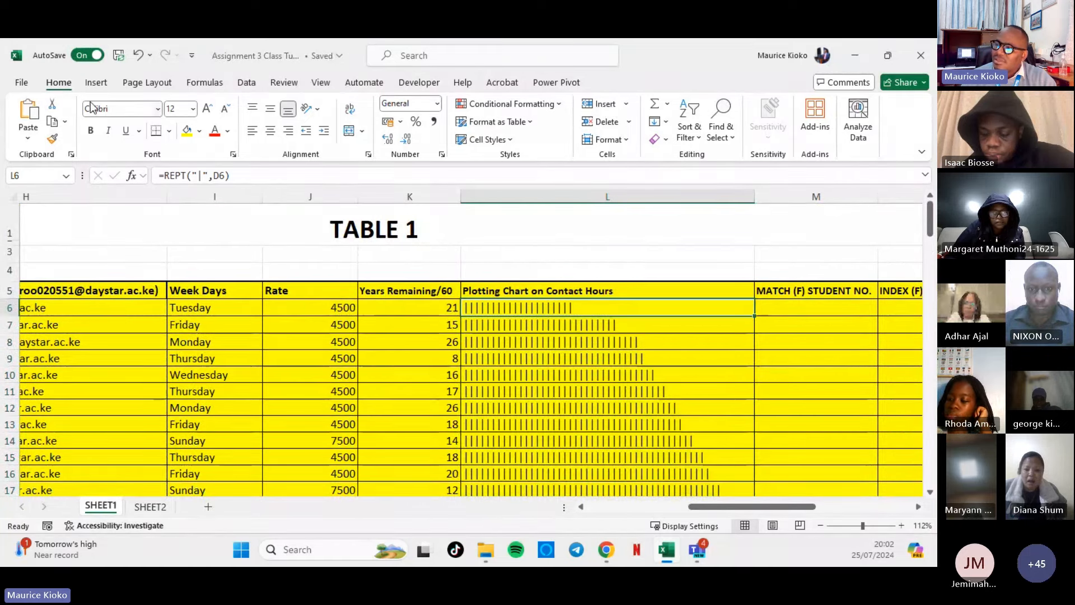
click(158, 109)
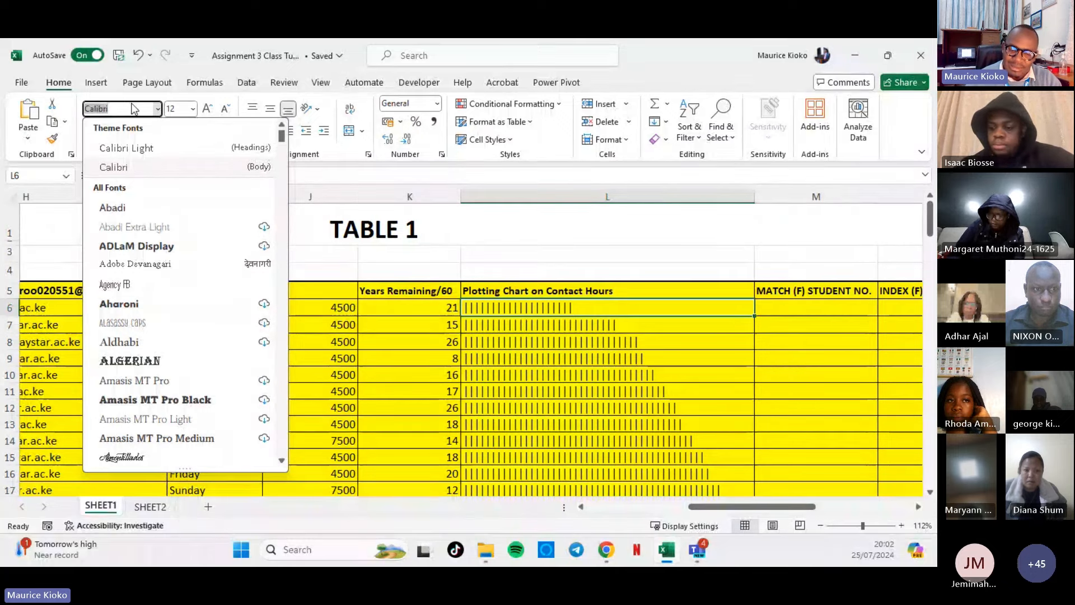
text(Playbill)
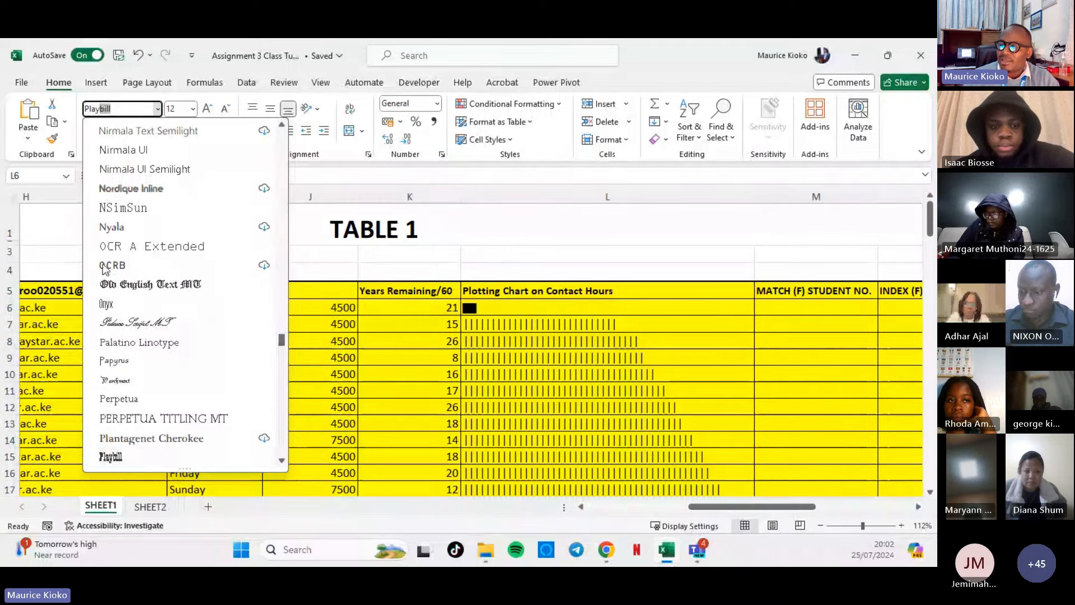
click(182, 454)
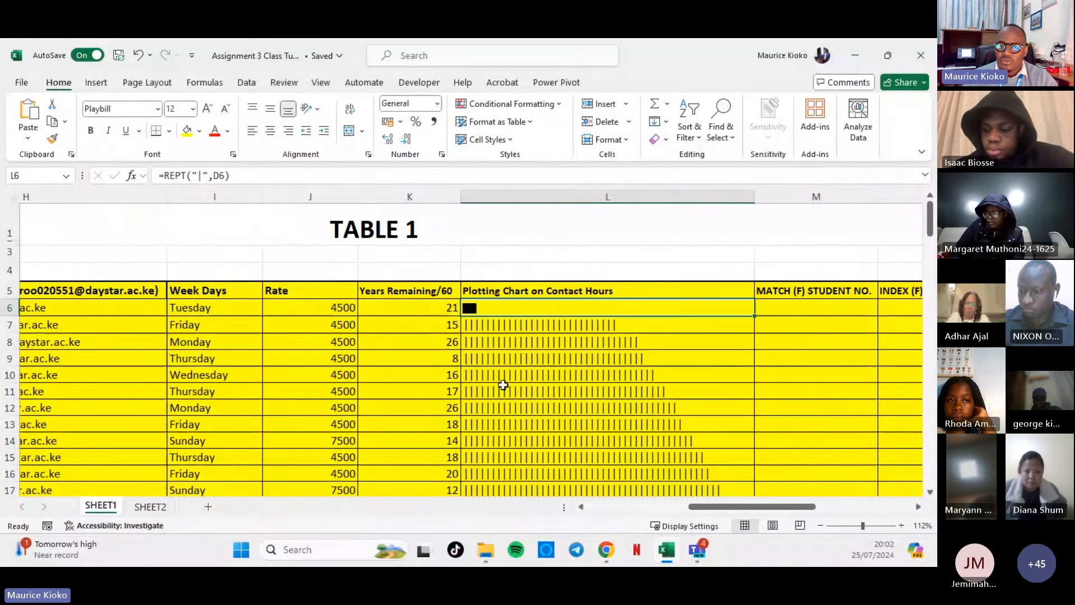
double_click(755, 316)
Examine the in-cell bars for contact hours along the full length of column L.
scroll(639, 408, down, 4)
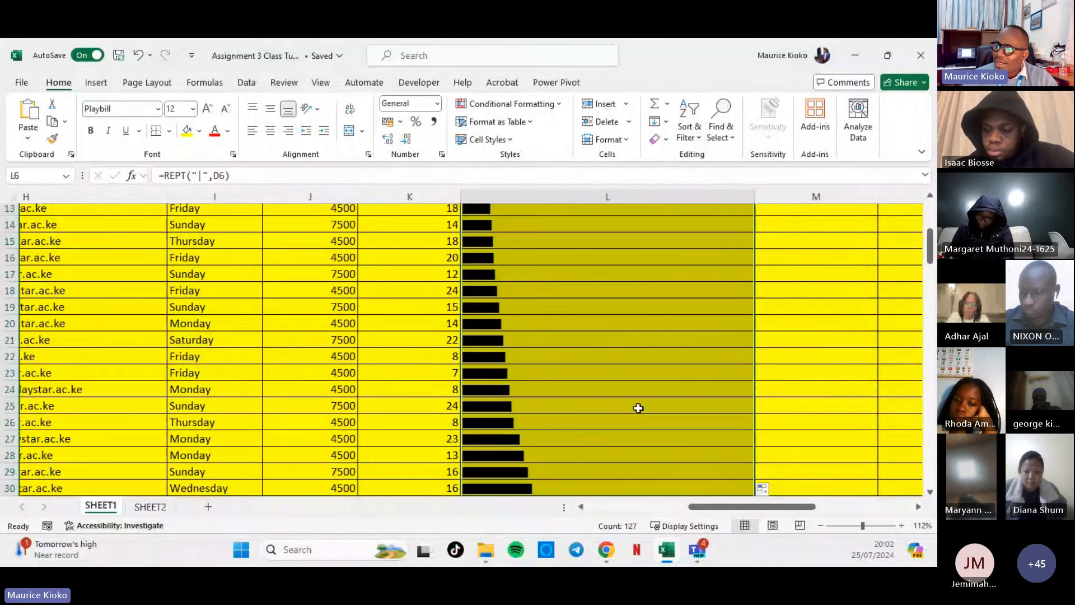
scroll(638, 408, down, 18)
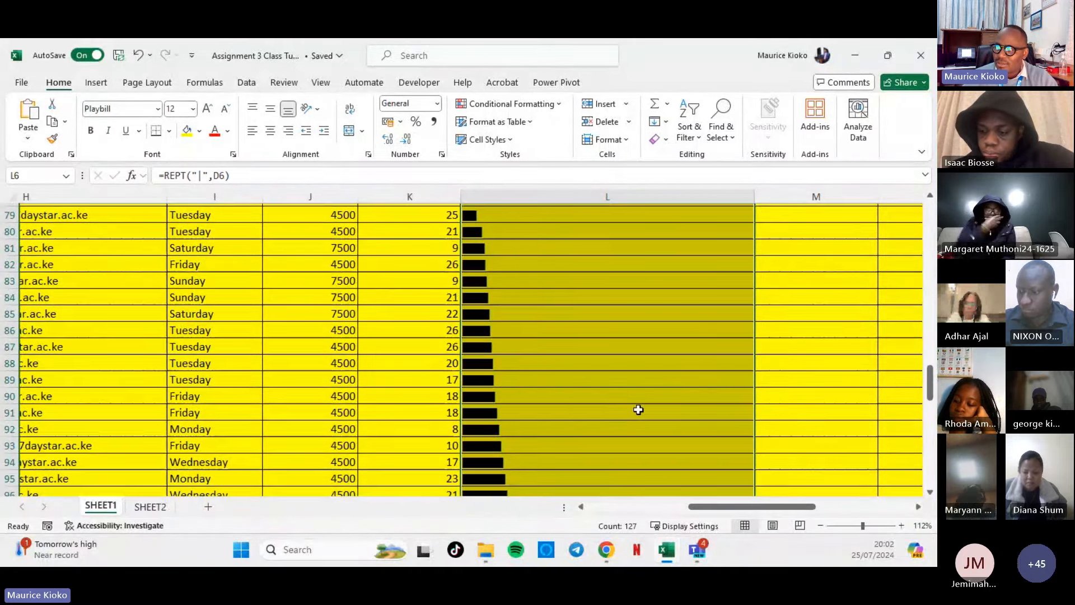
scroll(640, 410, down, 9)
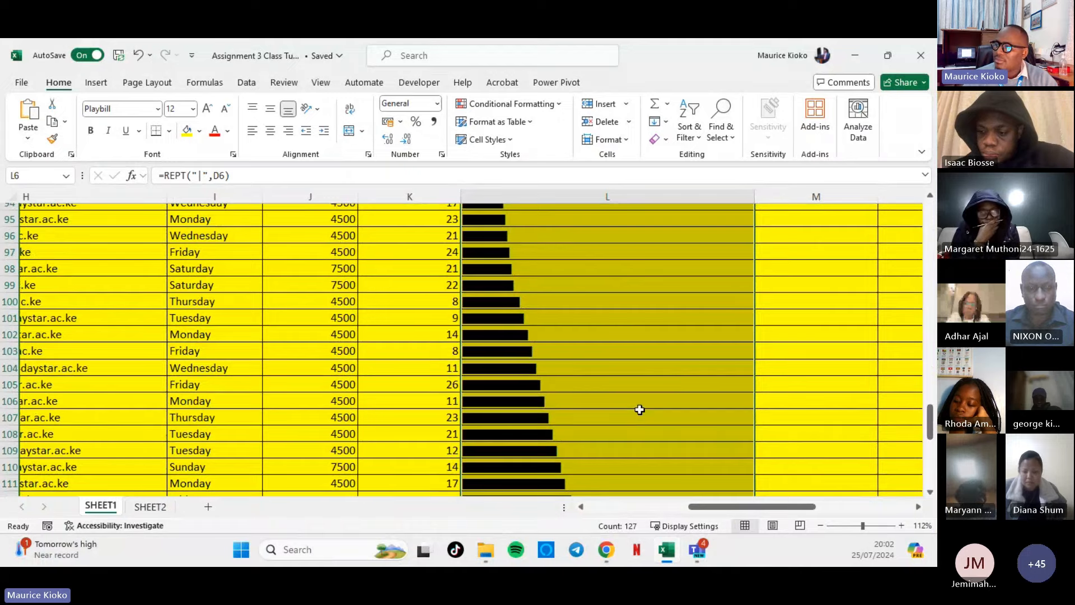
scroll(640, 409, down, 10)
scroll(641, 409, up, 7)
scroll(640, 409, up, 20)
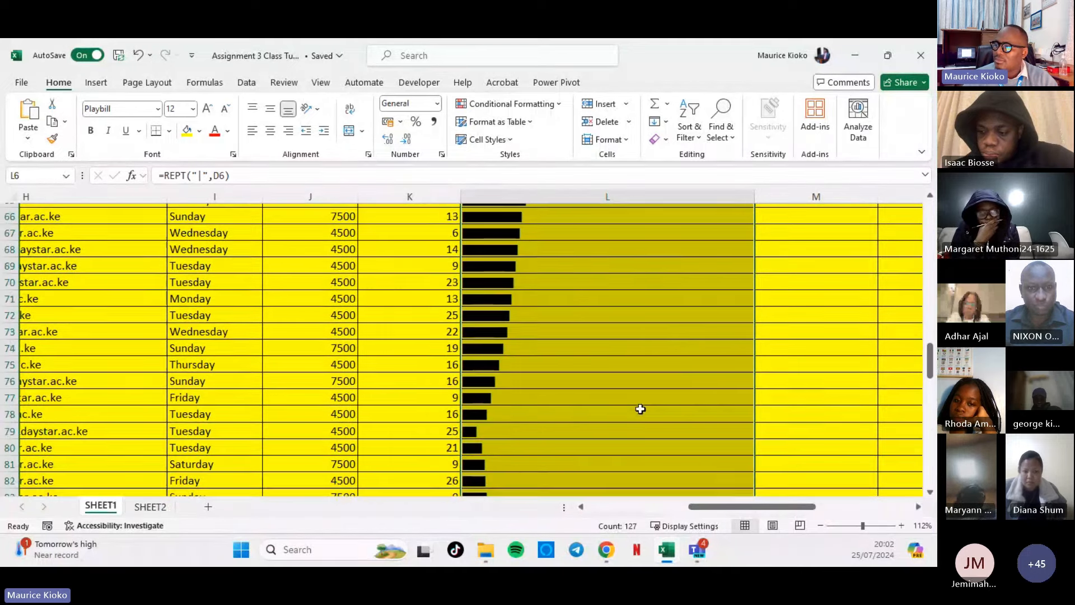
scroll(640, 409, up, 6)
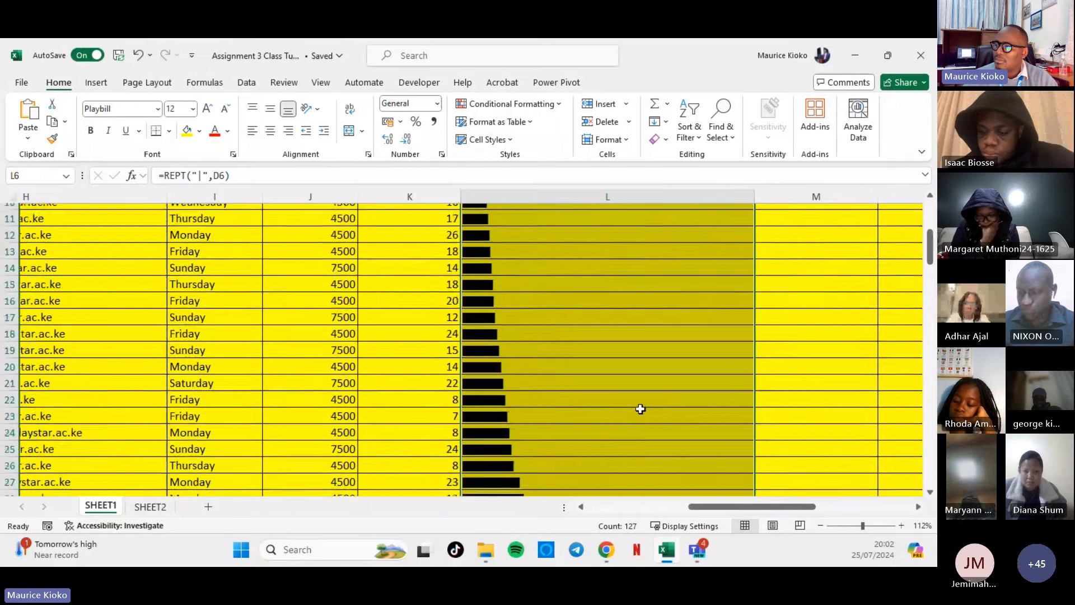
scroll(640, 409, down, 6)
scroll(640, 408, up, 6)
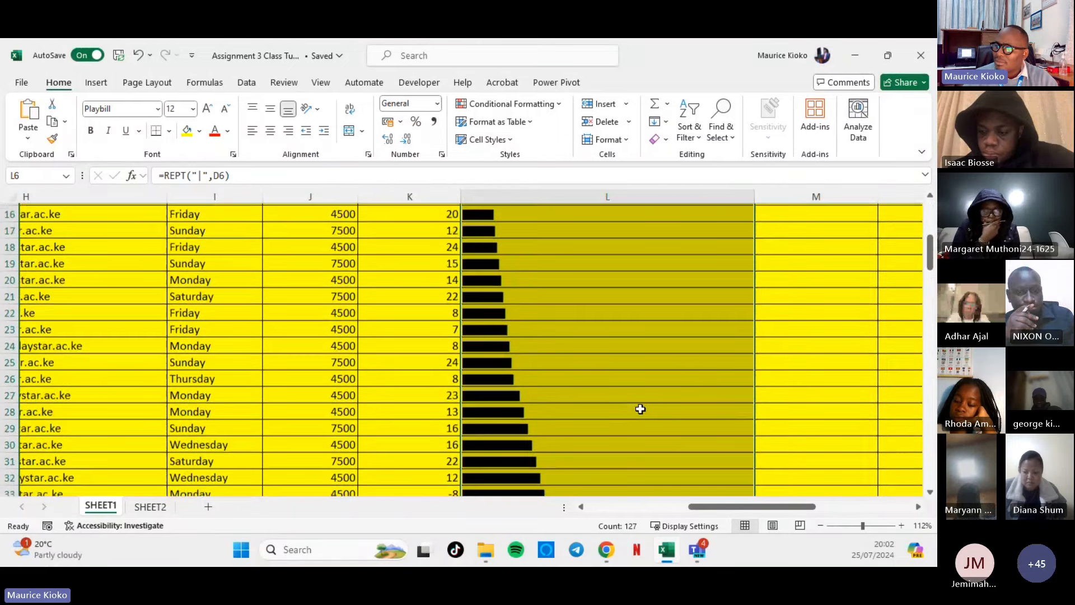
Open the REPT formula in L6 and highlight it for review, leaving it as entered.
double_click(636, 308)
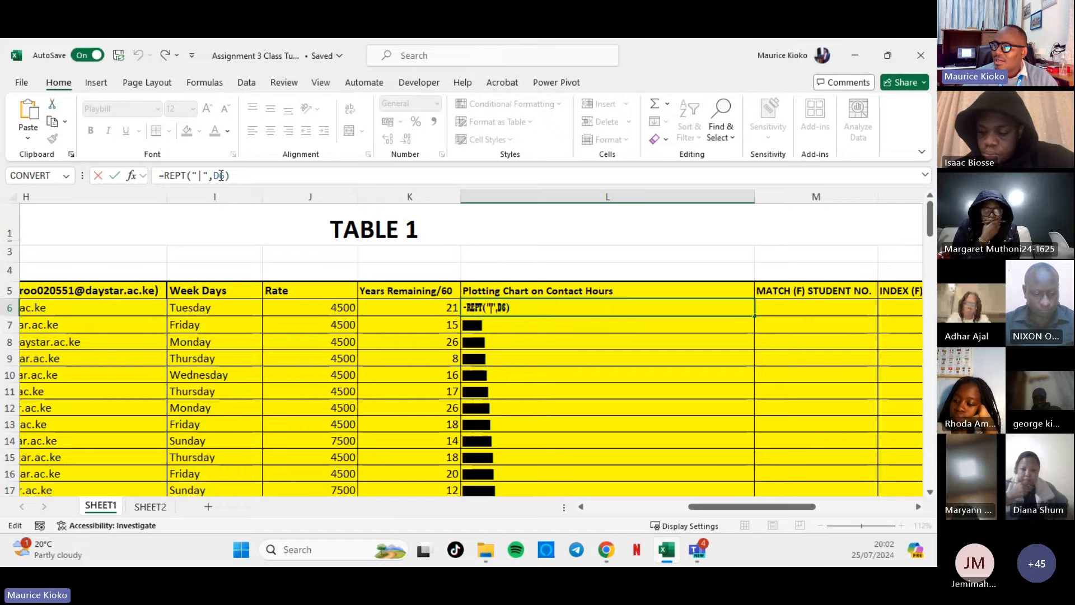
drag(230, 177, 155, 178)
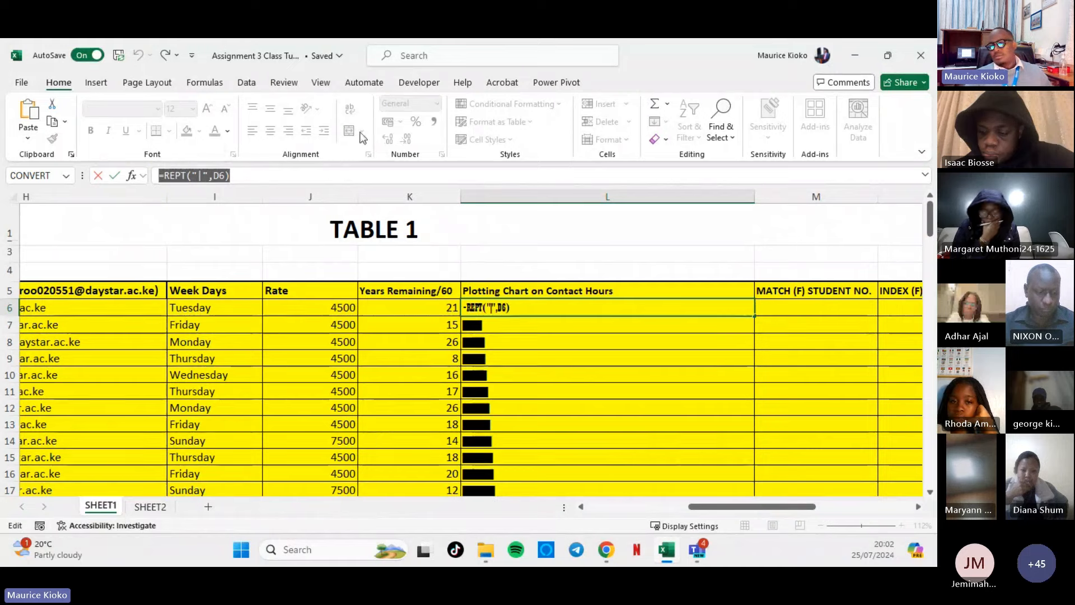
key(alt+Tab)
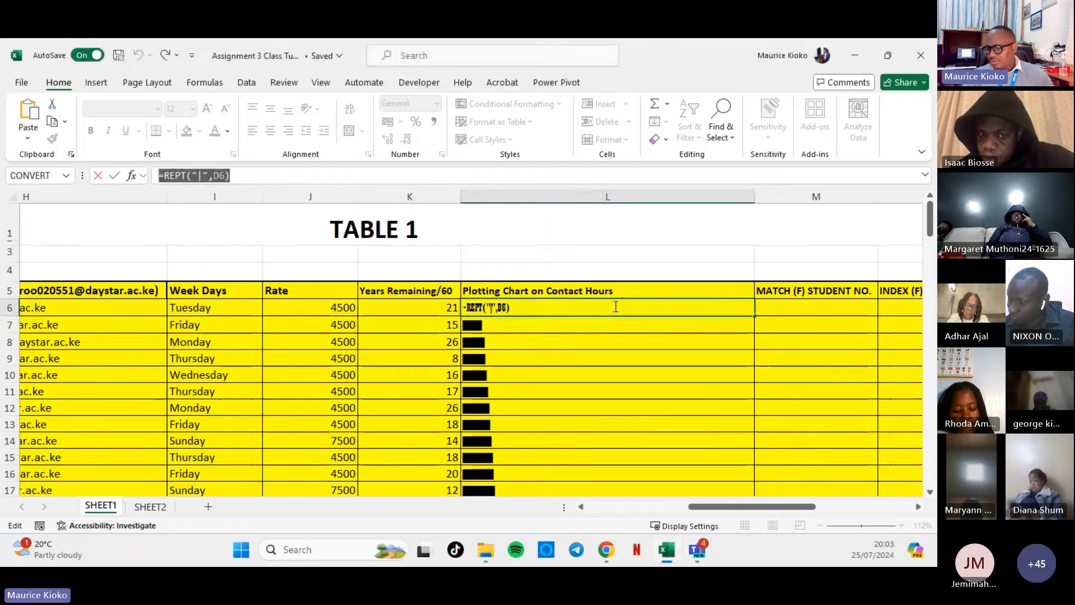
key(Return)
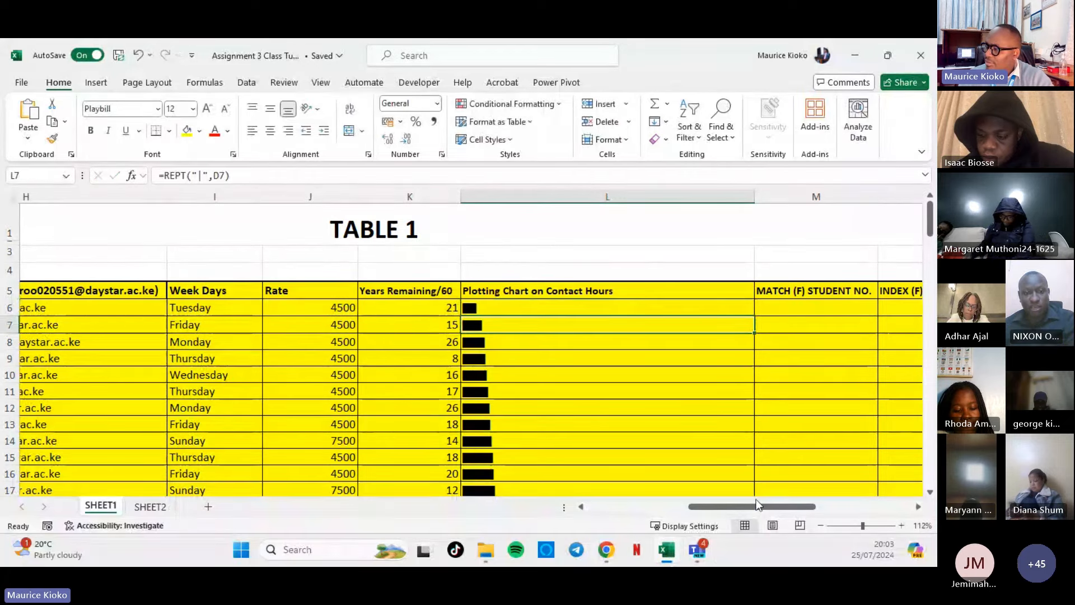
Look at the MATCH, INDEX, INDEX MATCH and Vlookup columns M to P that still need formulas.
drag(745, 506, 822, 497)
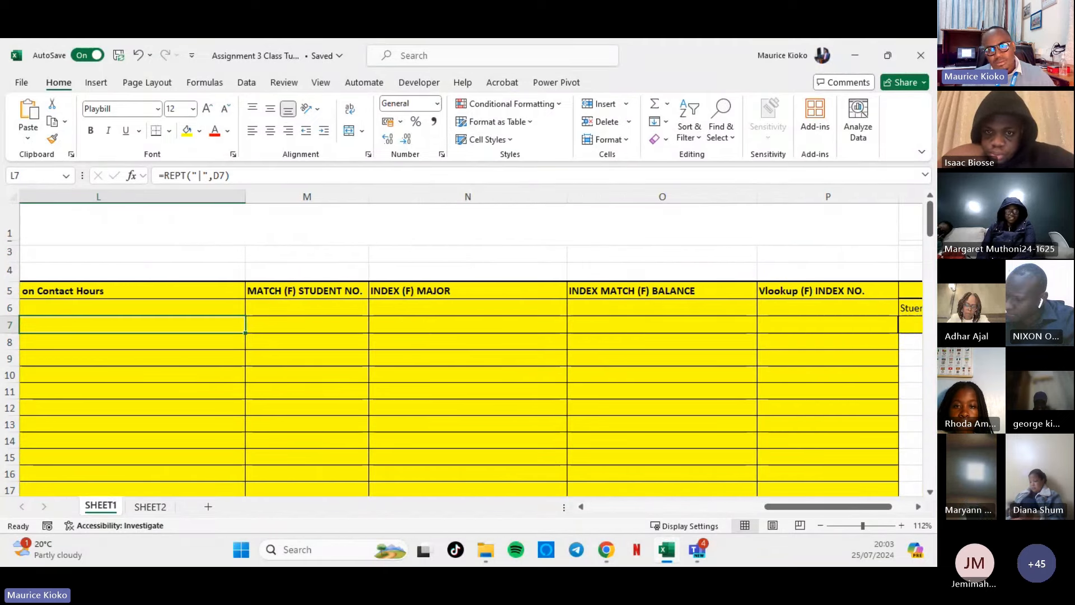
key(alt+Tab)
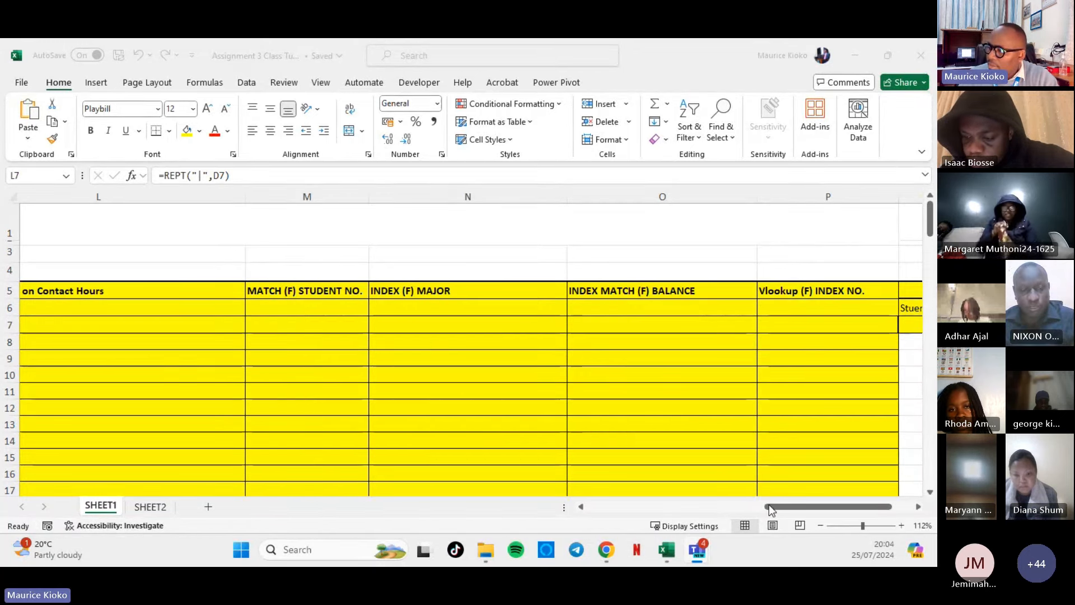
Look over the MATCH column on SHEET1 and Table 2 on SHEET2, and select M6 as the cell for the formula.
drag(773, 508, 721, 511)
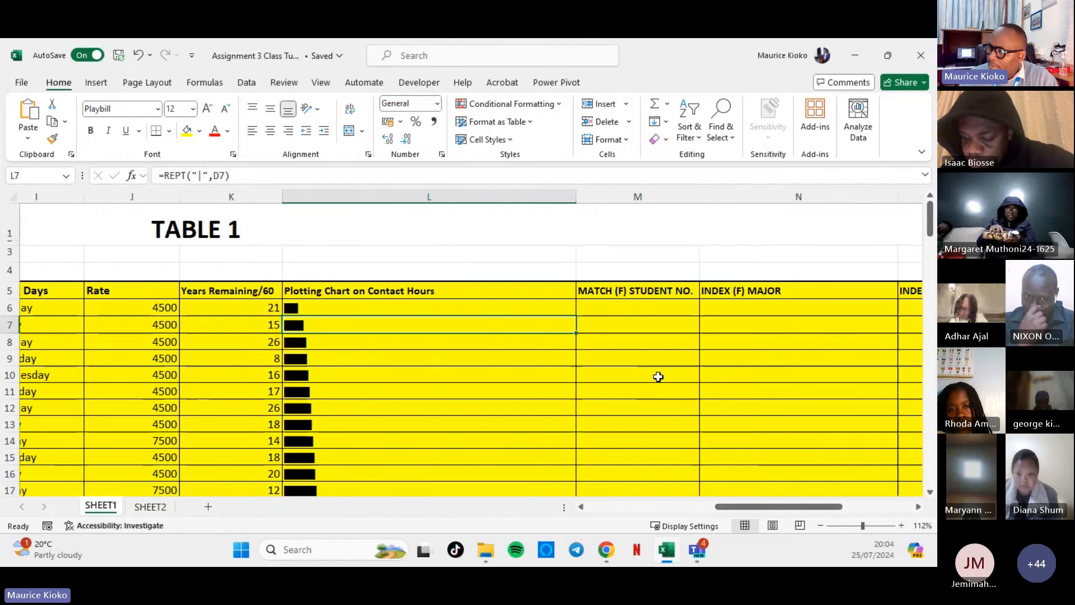
click(637, 314)
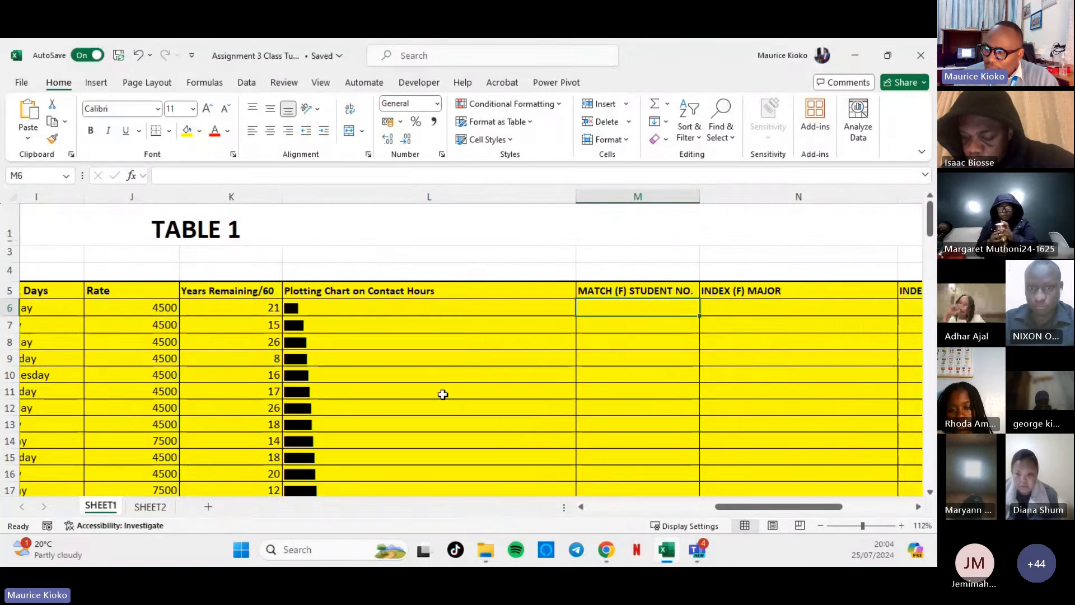
click(636, 197)
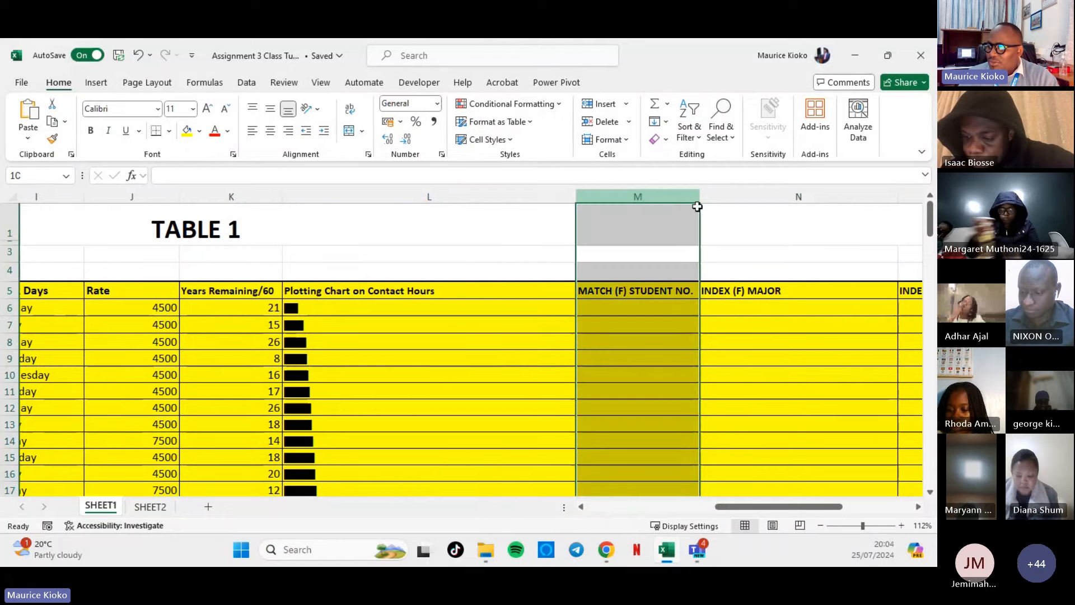
click(663, 308)
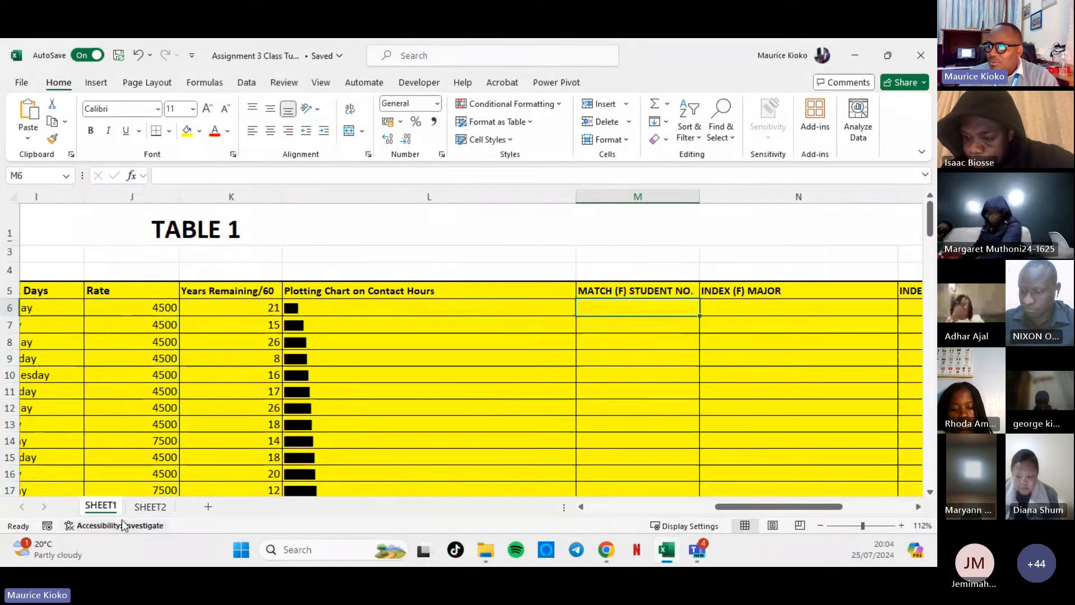
click(208, 241)
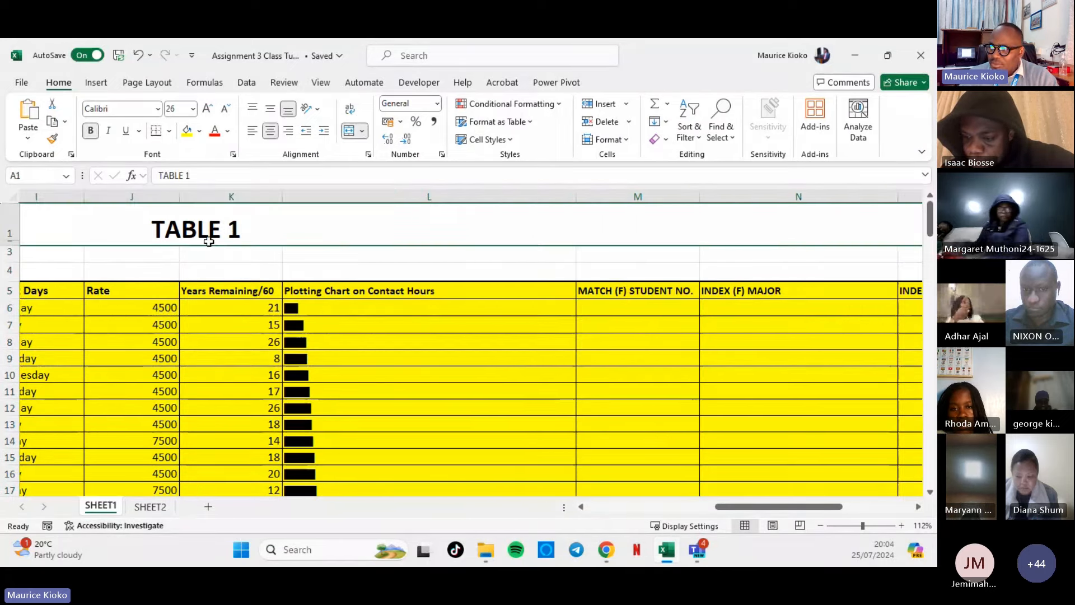
click(160, 510)
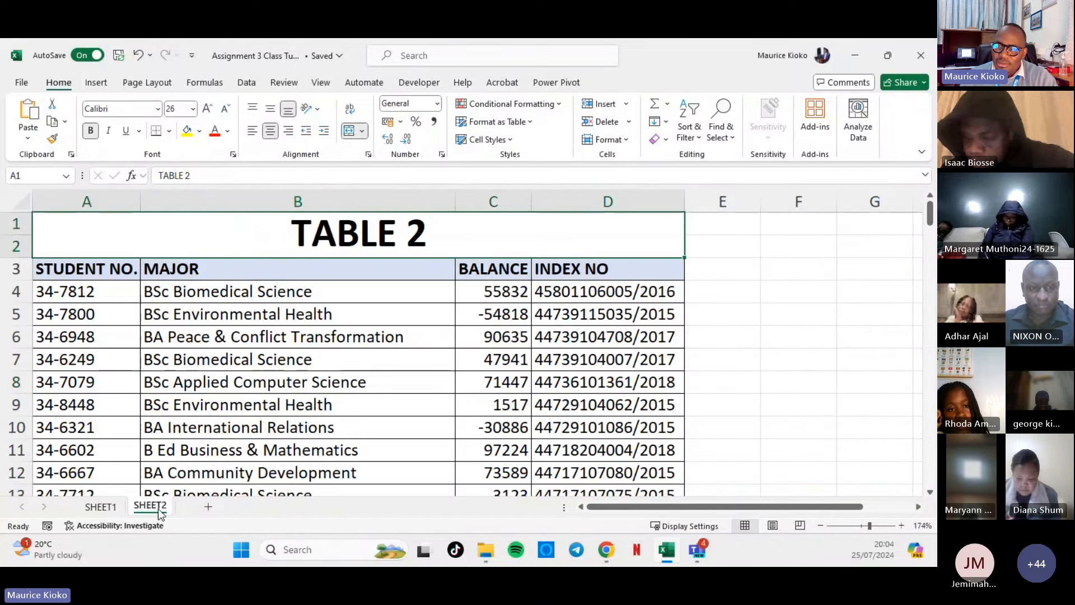
click(100, 507)
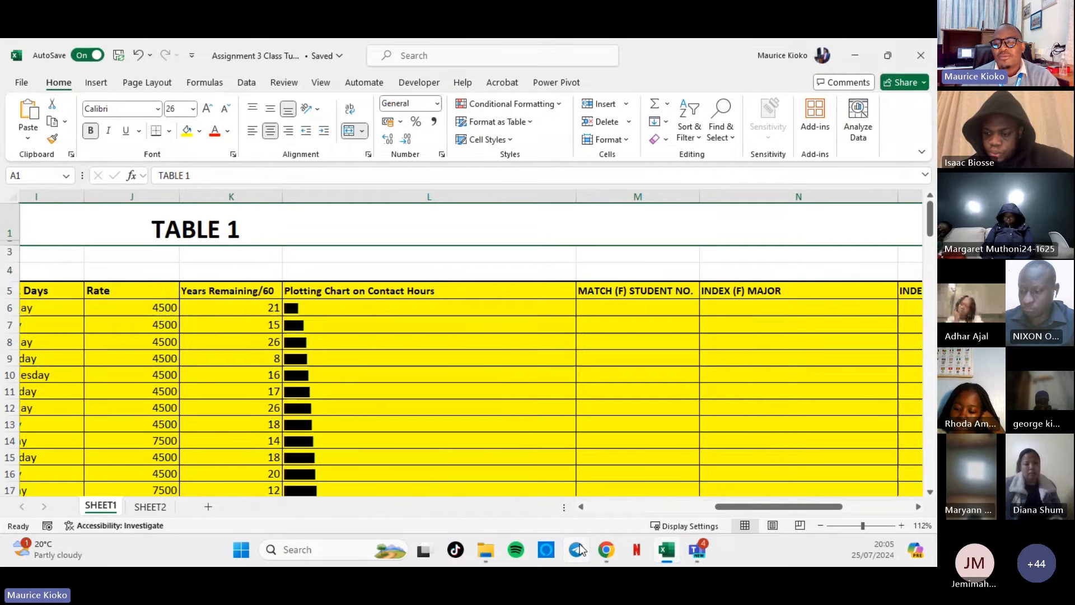
click(150, 507)
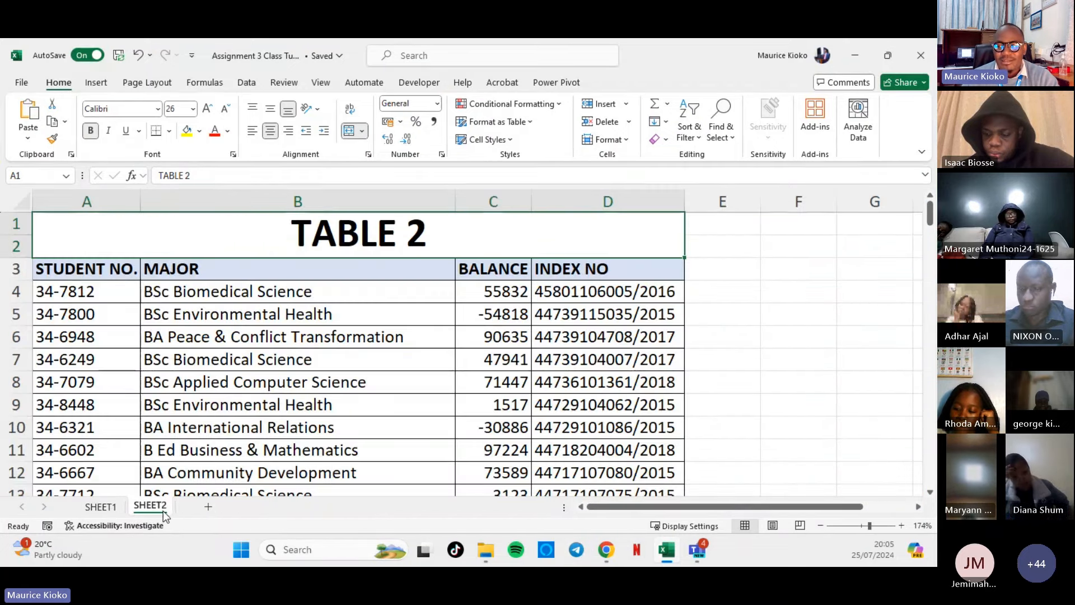
click(101, 506)
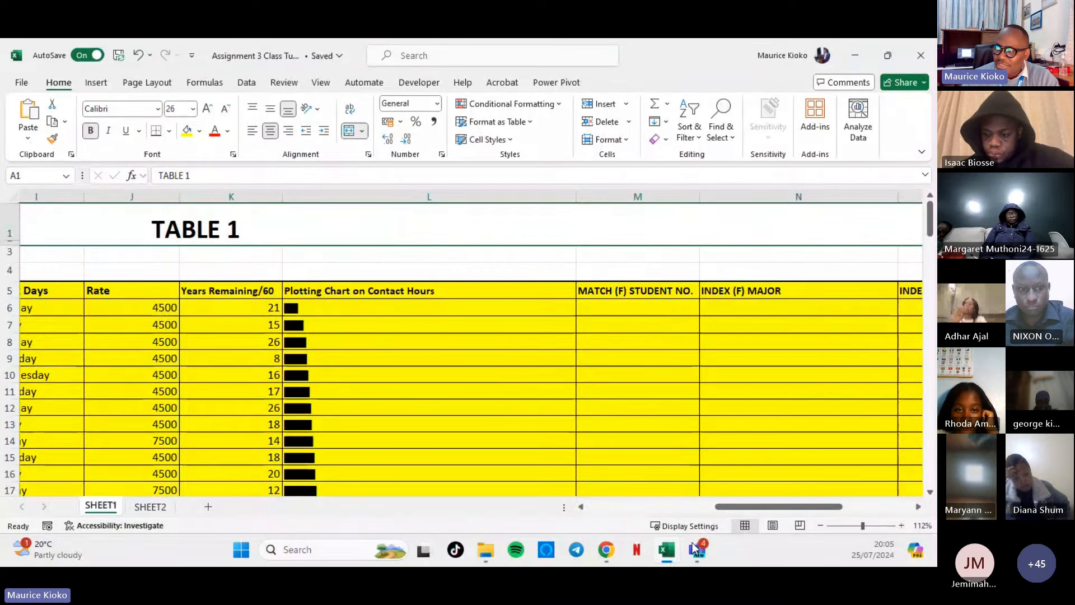
mouse_move(778, 506)
mouse_down()
mouse_move(809, 496)
mouse_move(772, 496)
mouse_up()
click(477, 309)
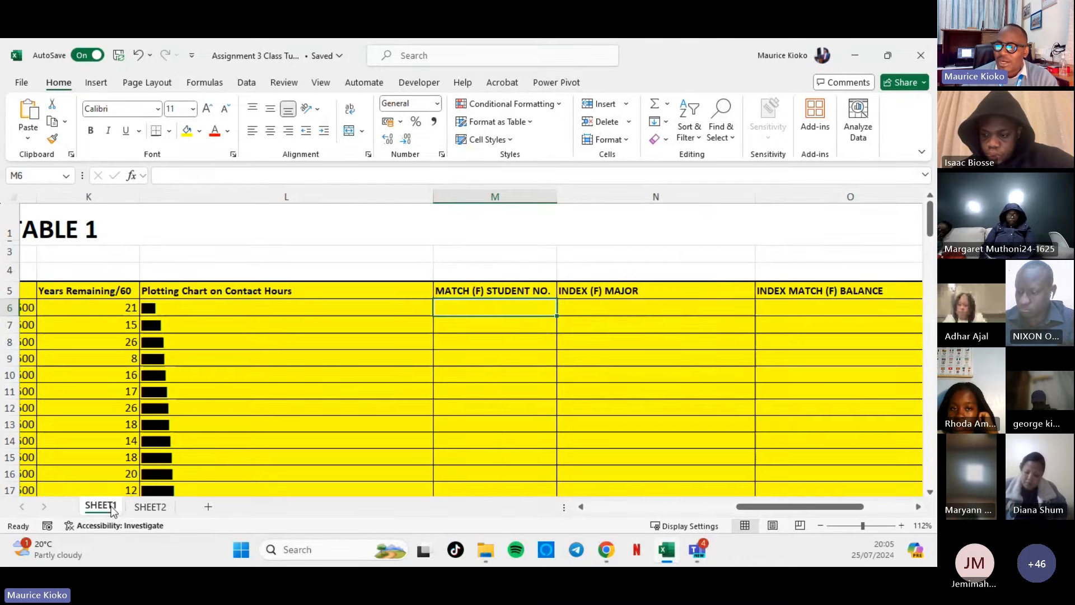
Compare the student number column A of Table 1 on SHEET1 with column A of Table 2 on SHEET2.
click(150, 506)
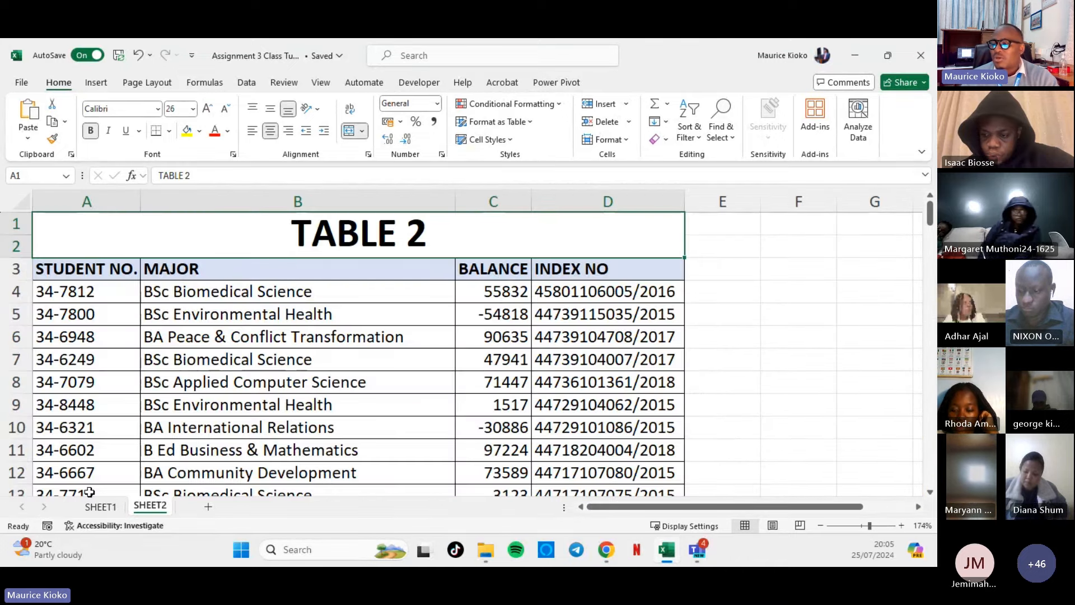
click(100, 506)
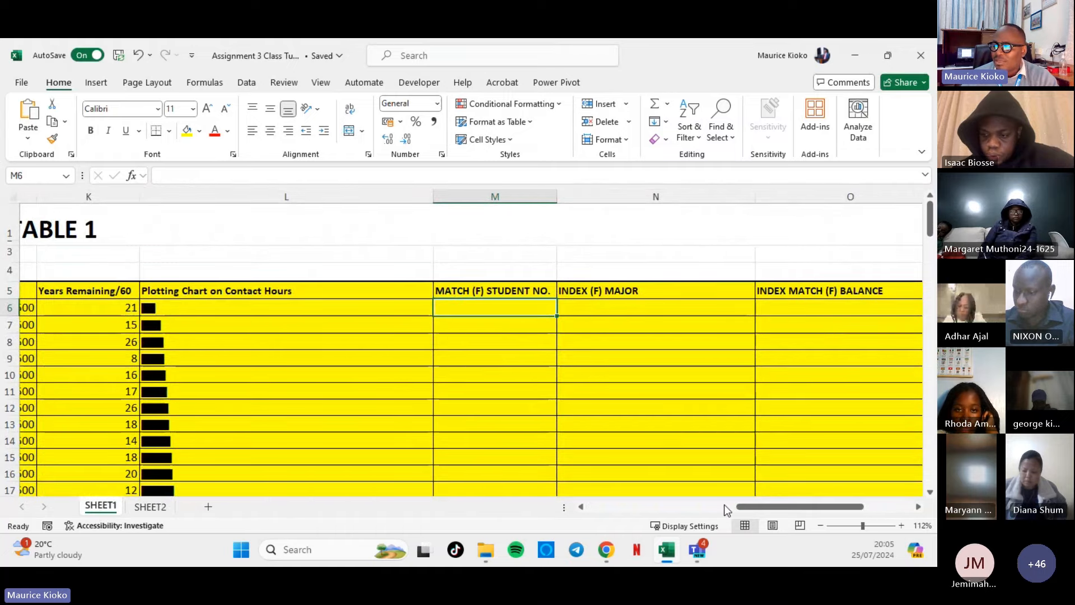
drag(745, 506, 577, 506)
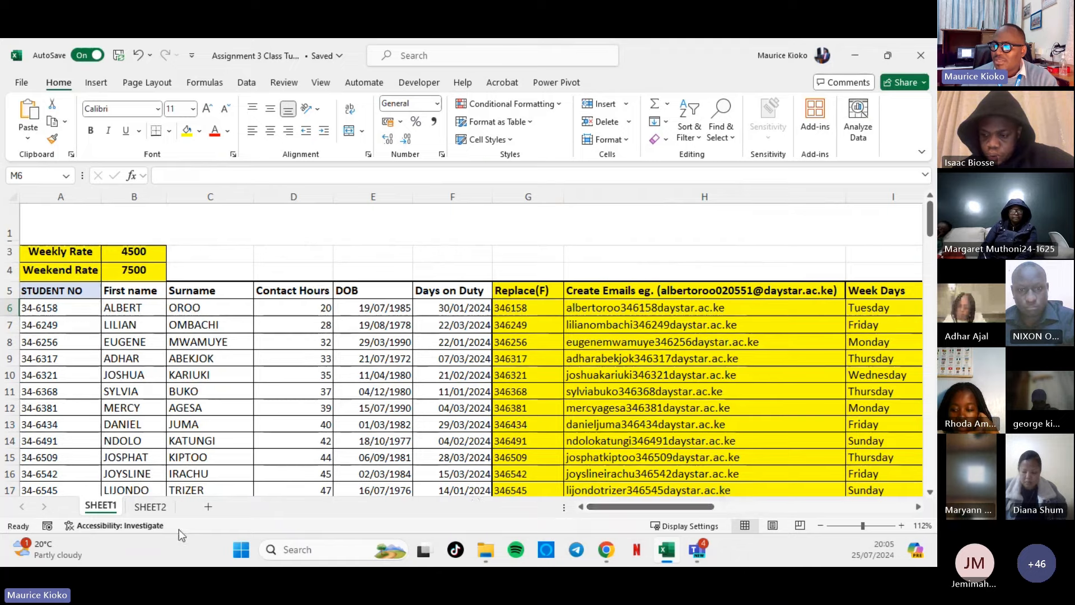
click(150, 506)
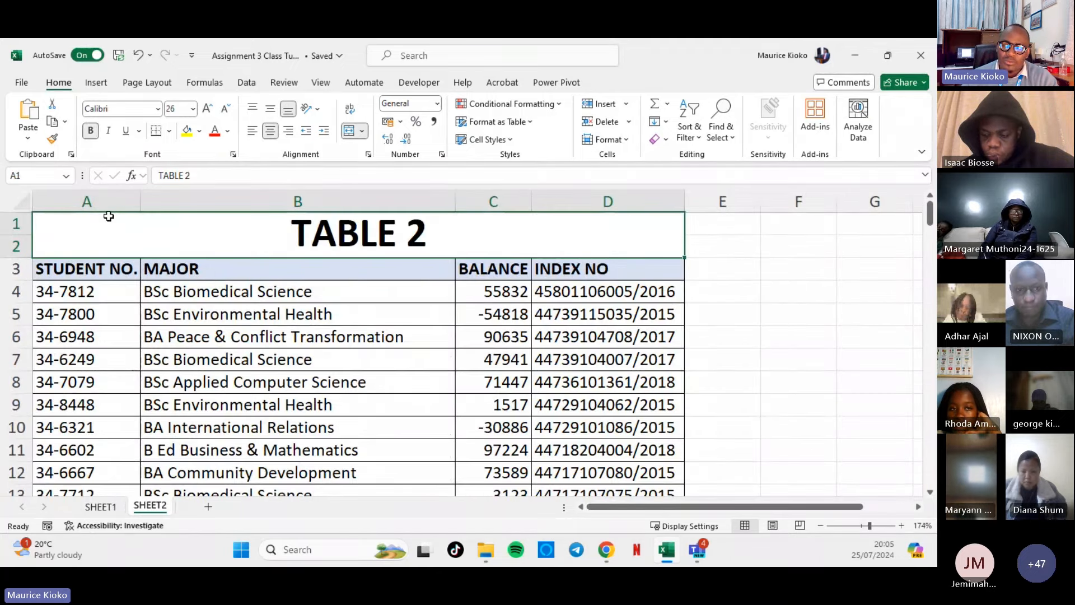
click(87, 202)
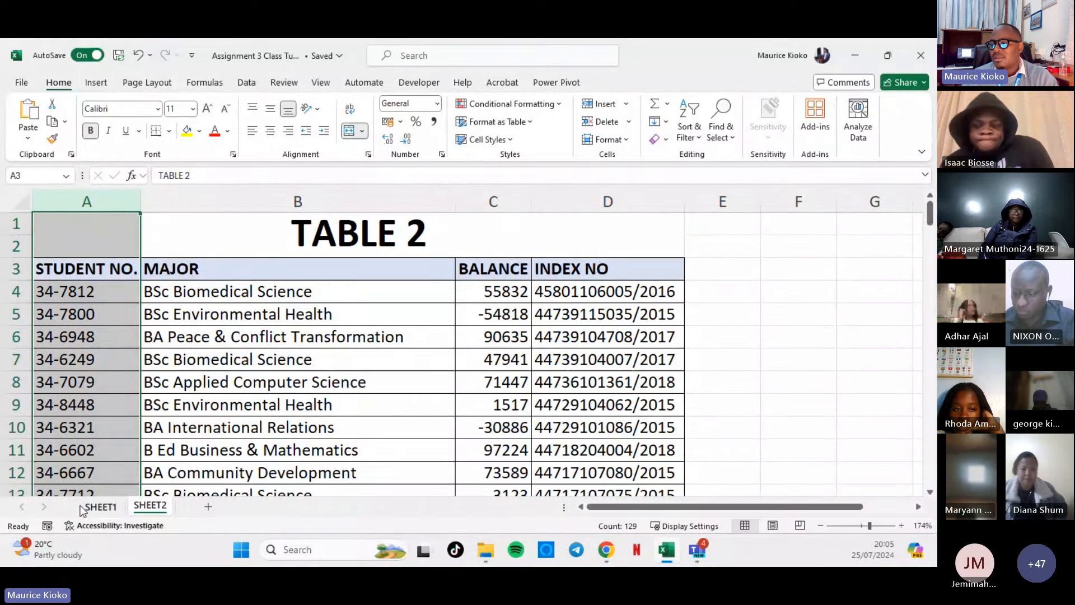
click(99, 507)
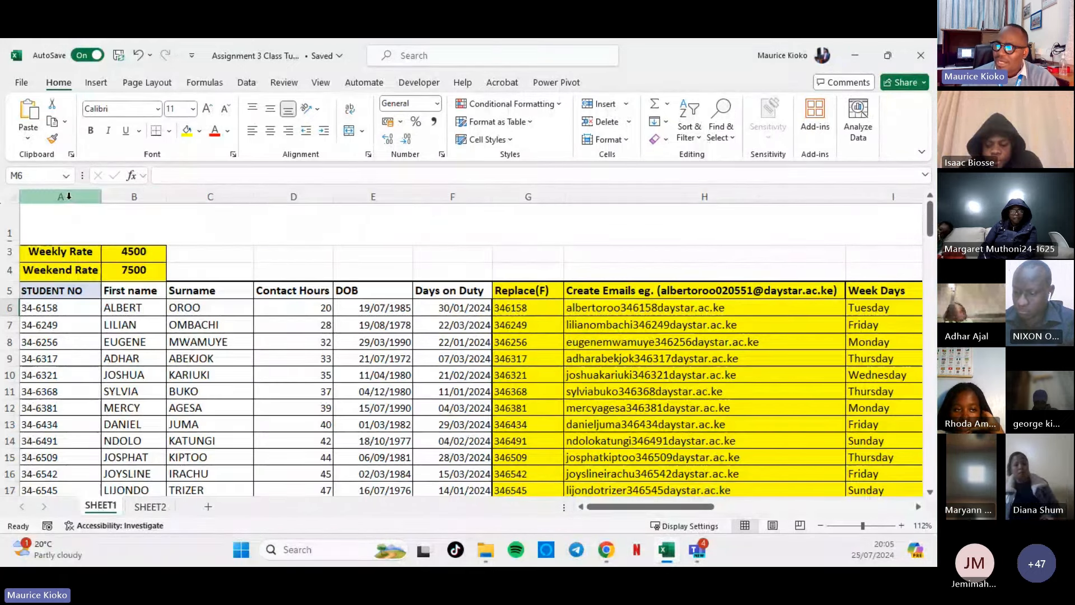
click(157, 507)
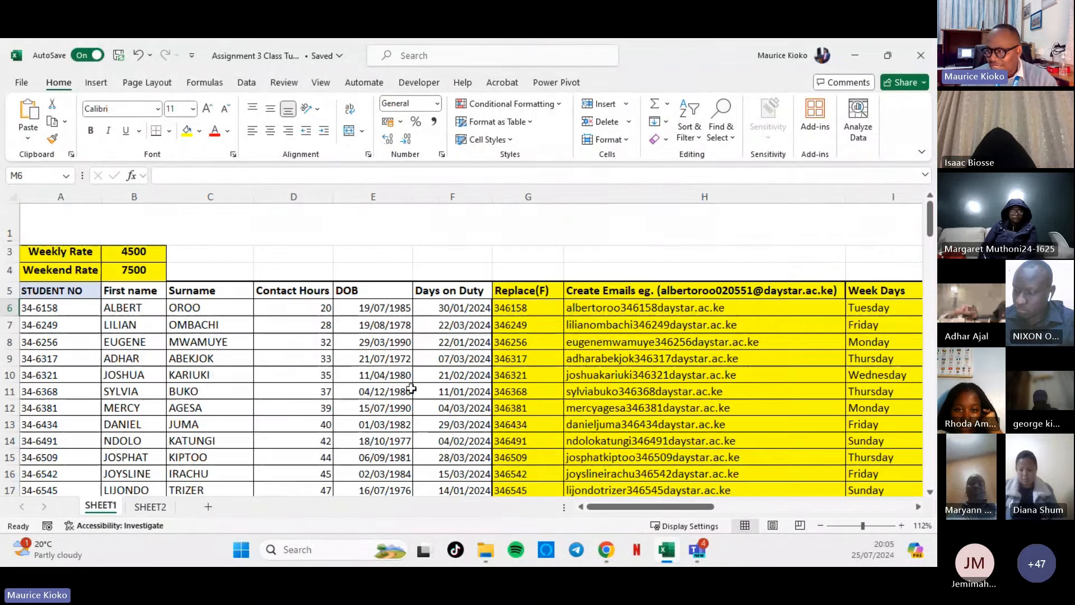
click(100, 506)
Start a MATCH formula in M6 of SHEET1 with A6 as the lookup value.
drag(631, 508, 757, 481)
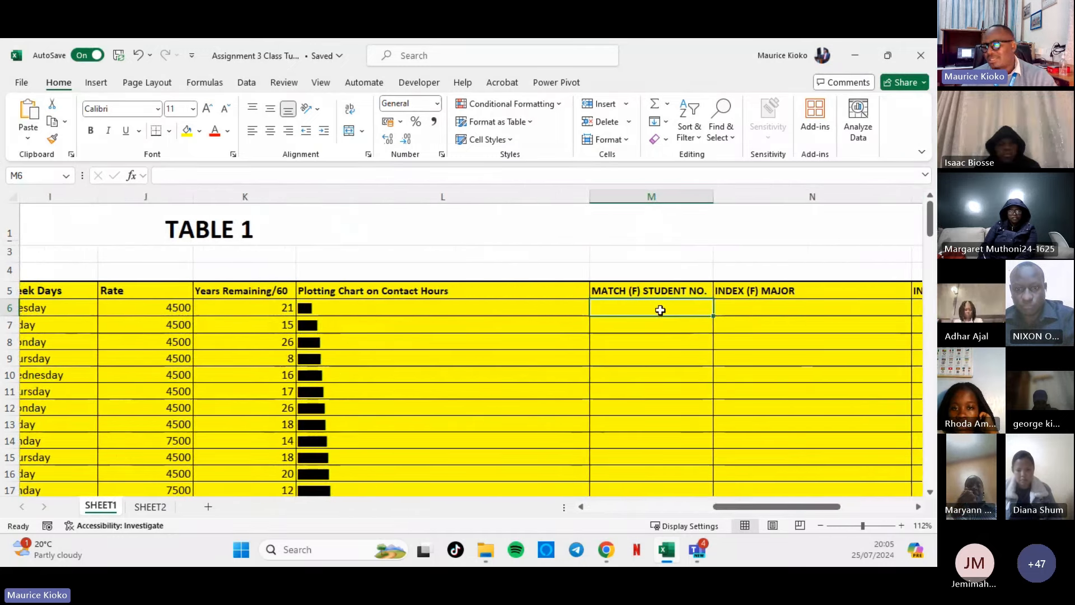
text(=)
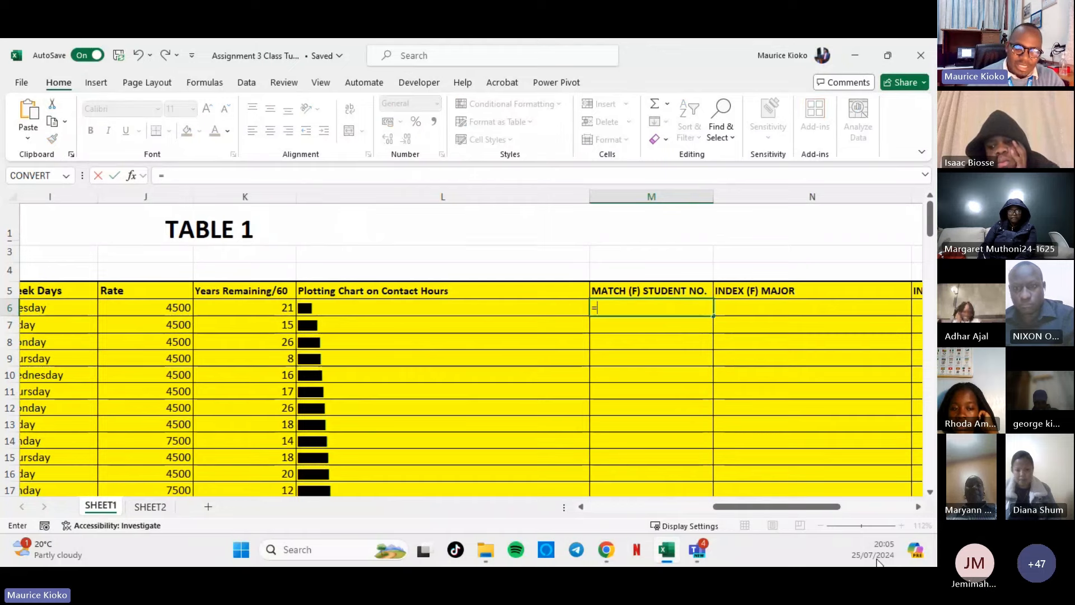
text(MATC)
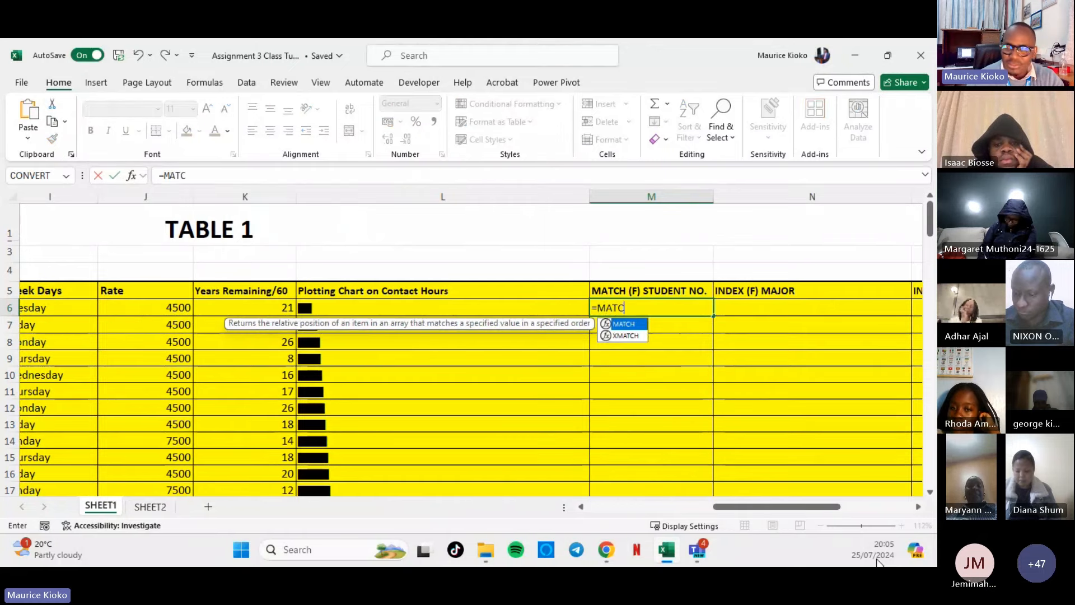
text(H)
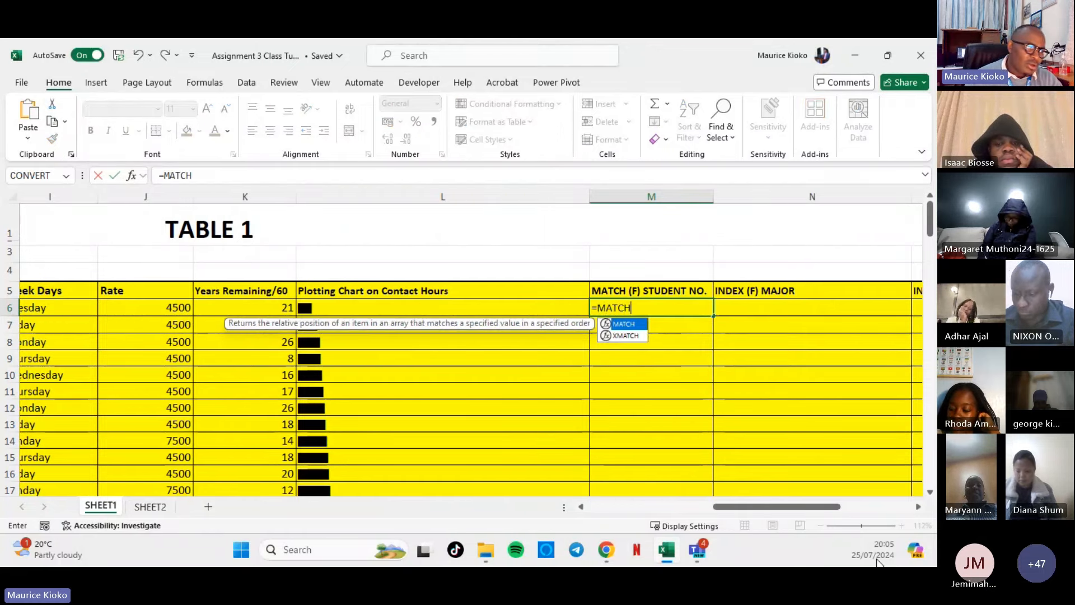
text(()
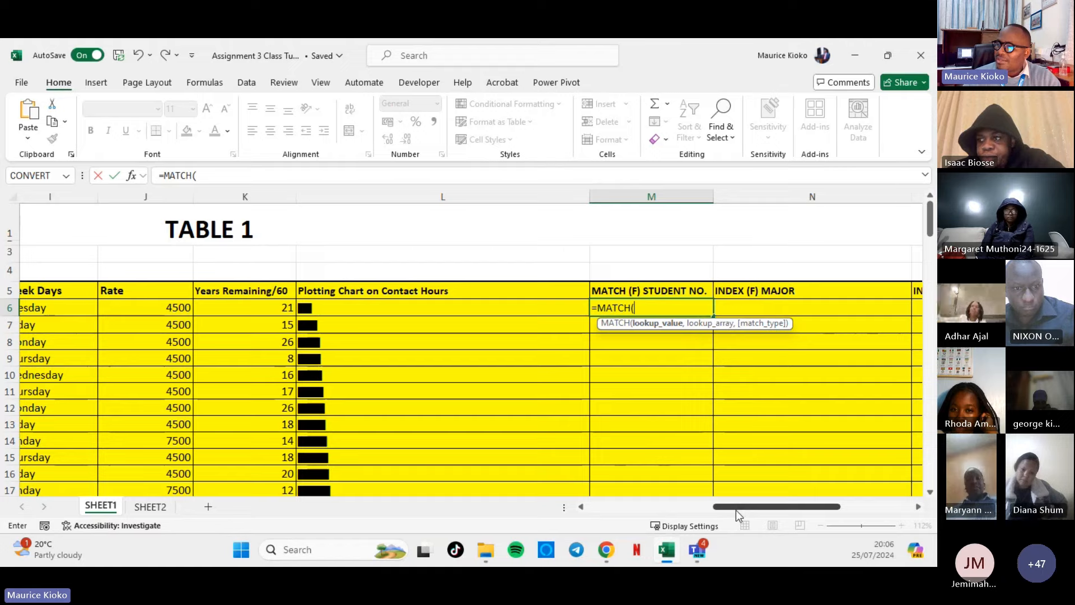
drag(736, 509, 742, 531)
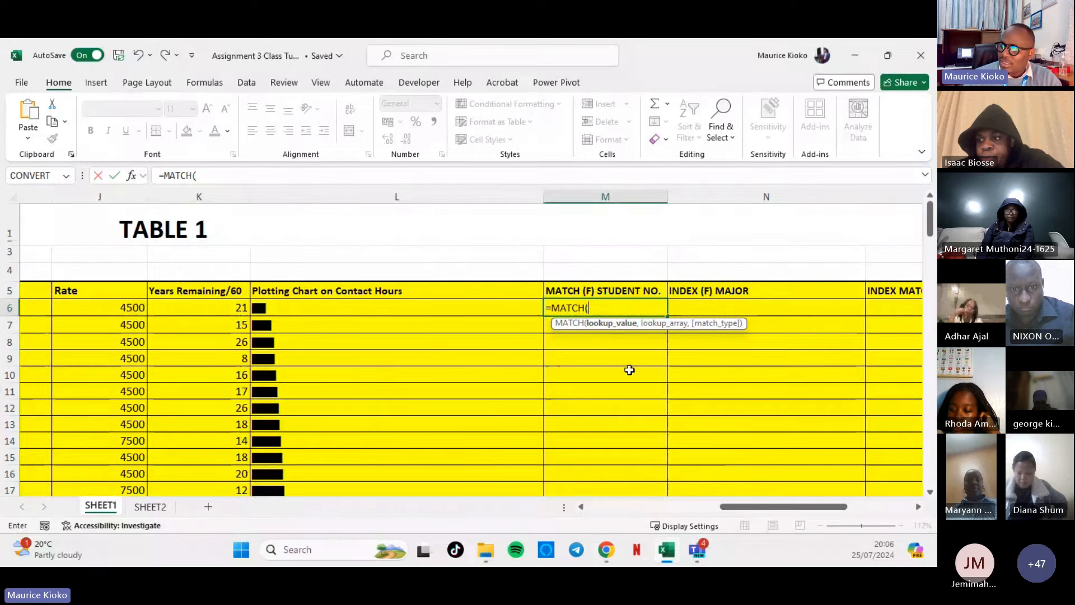
text(A6,)
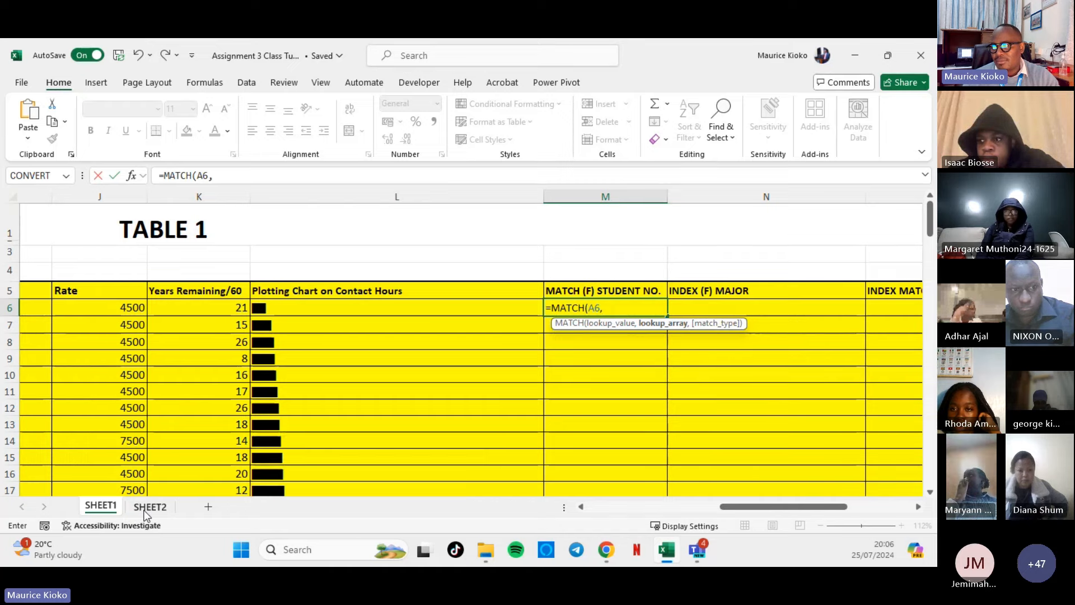
text(S)
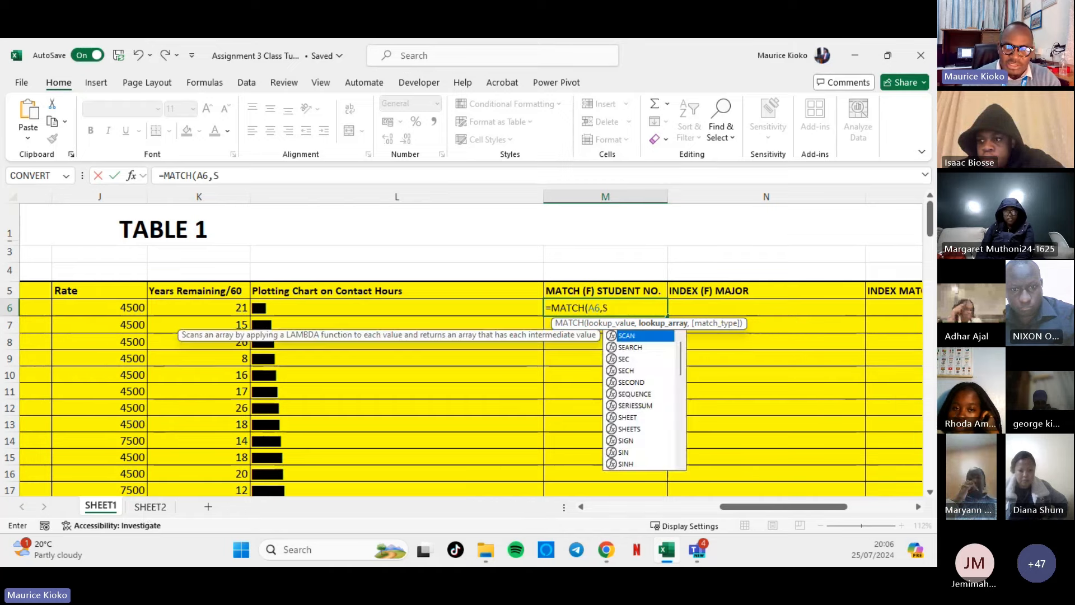
text(HEET)
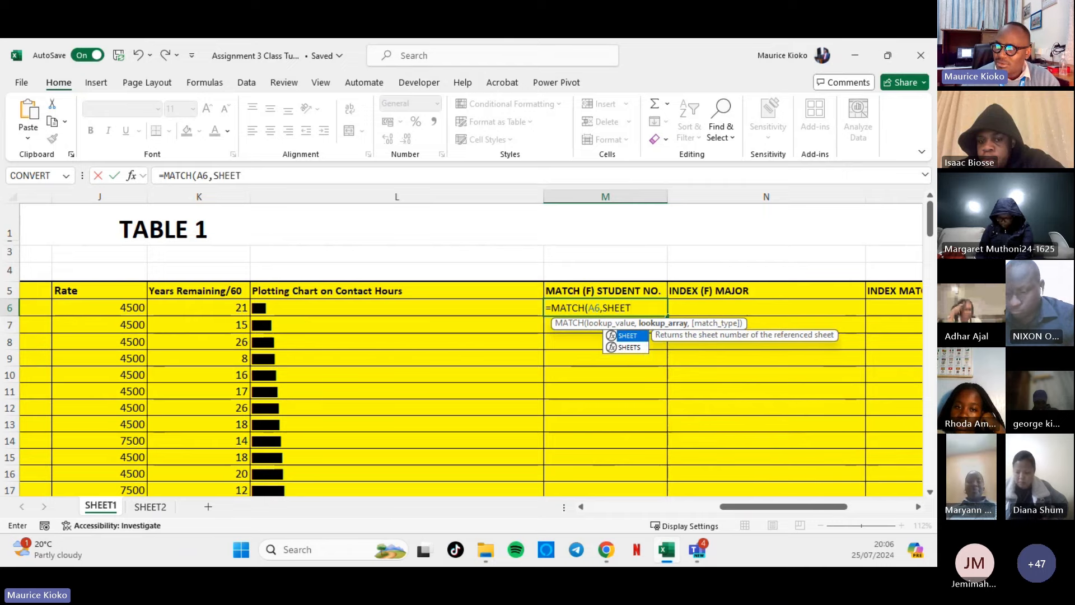
text(2)
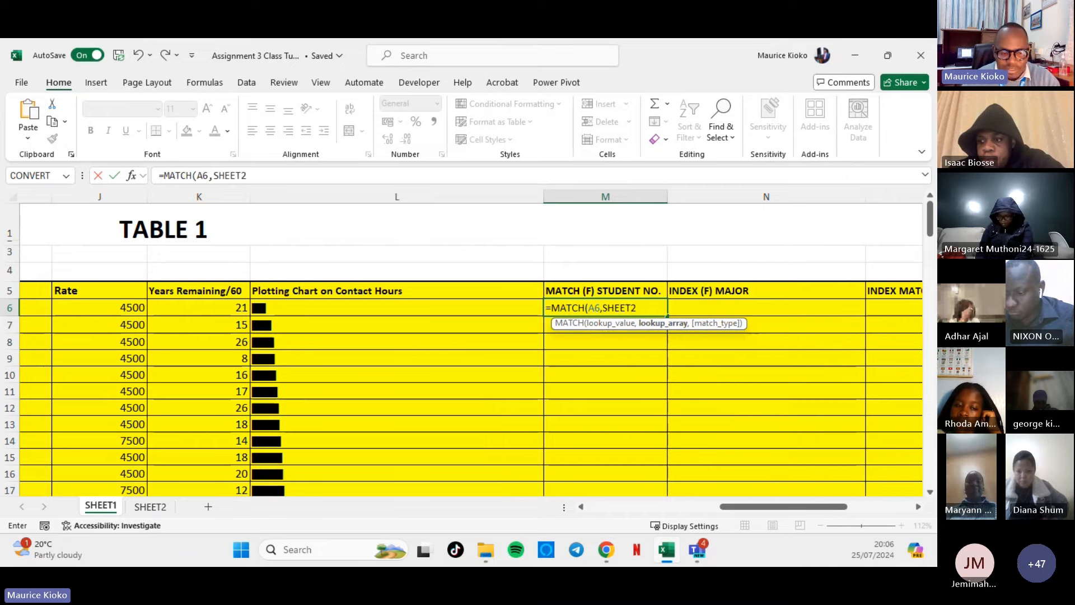
text(!)
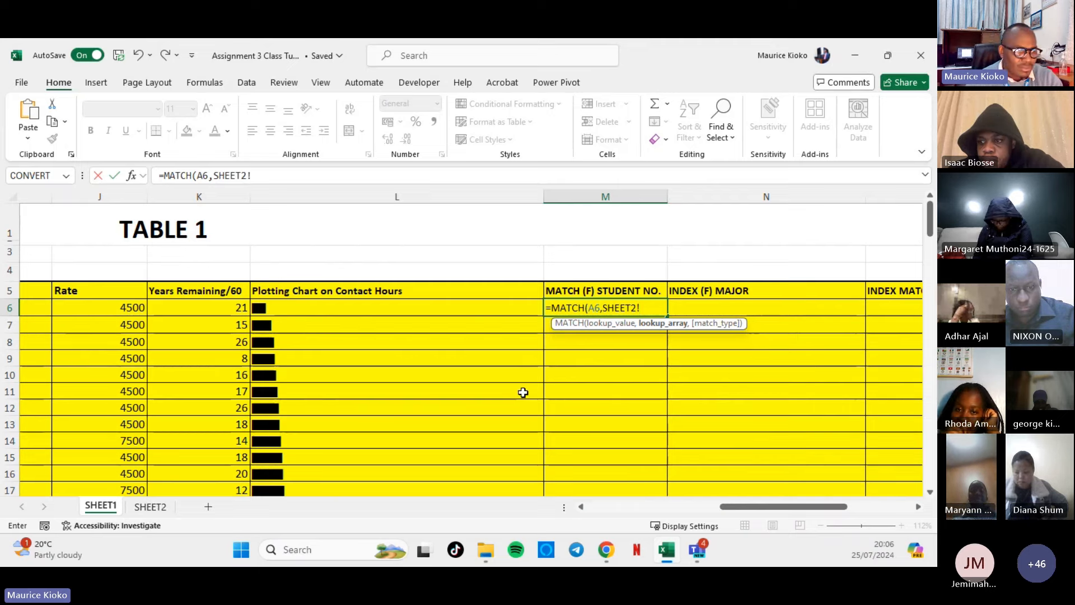
text(A)
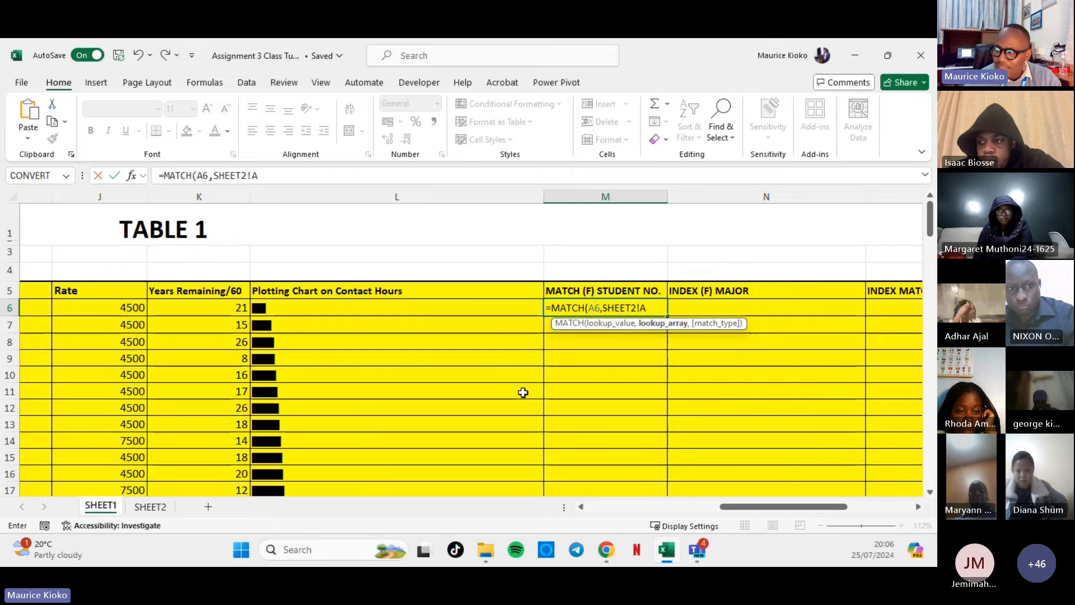
text(:A)
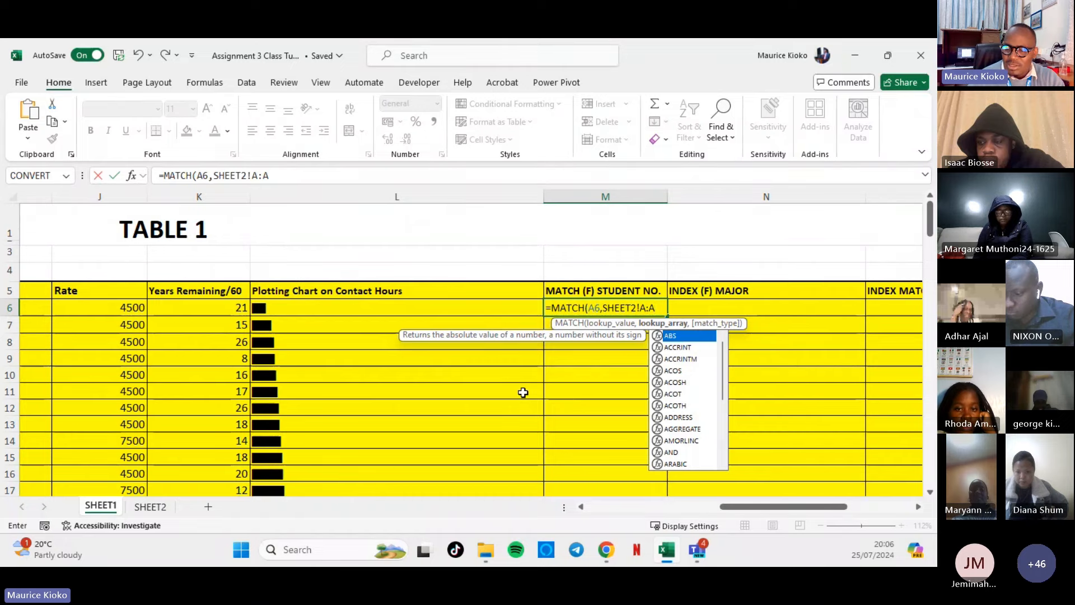
key(BackSpace)
key(BackSpace)
key(BackSpace)
key(BackSpace)
key(BackSpace)
key(BackSpace)
key(BackSpace)
key(BackSpace)
key(BackSpace)
key(BackSpace)
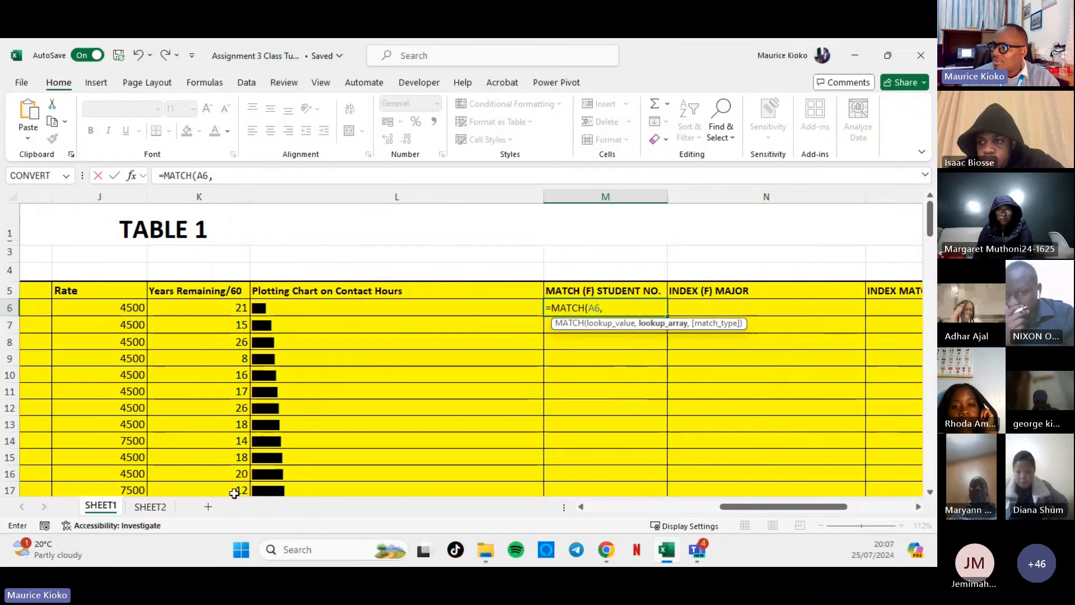
Complete the MATCH formula in M6 with SHEET2!A:A as the lookup array and 0 as the match type.
click(147, 511)
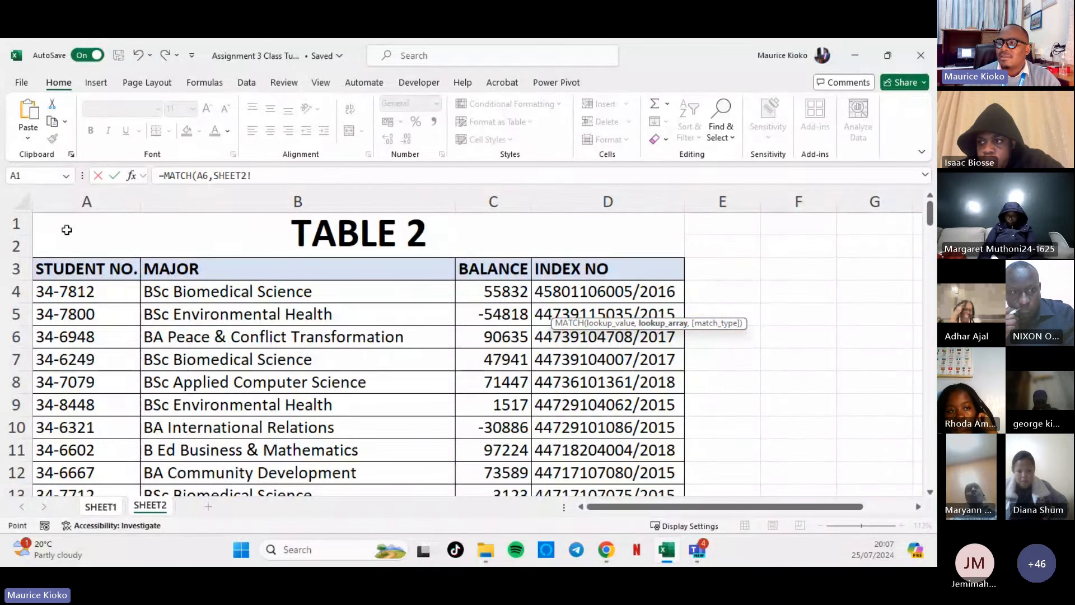
click(87, 203)
click(300, 175)
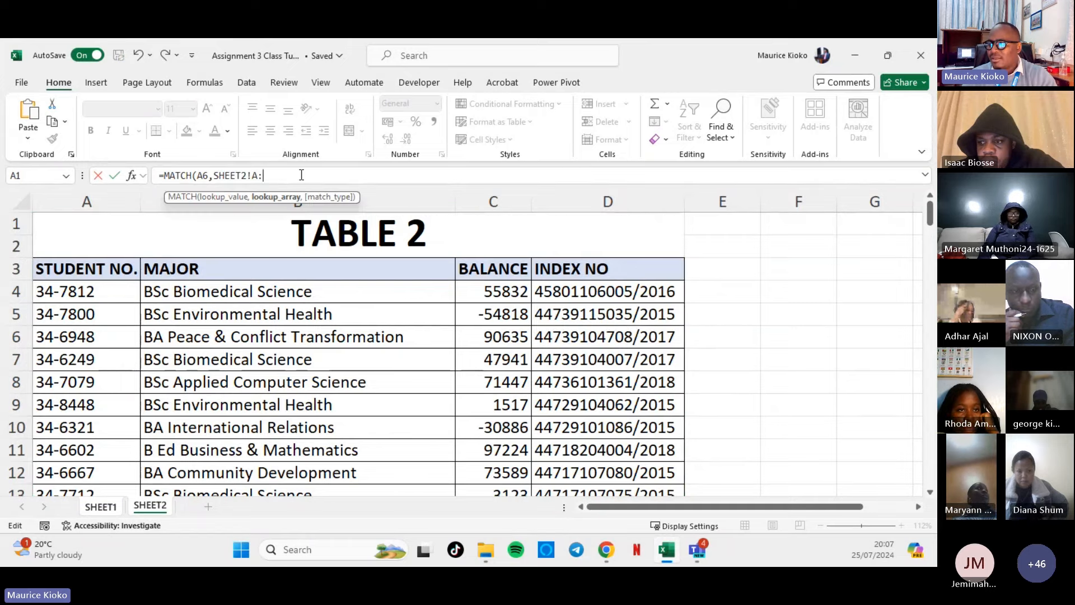
text(A)
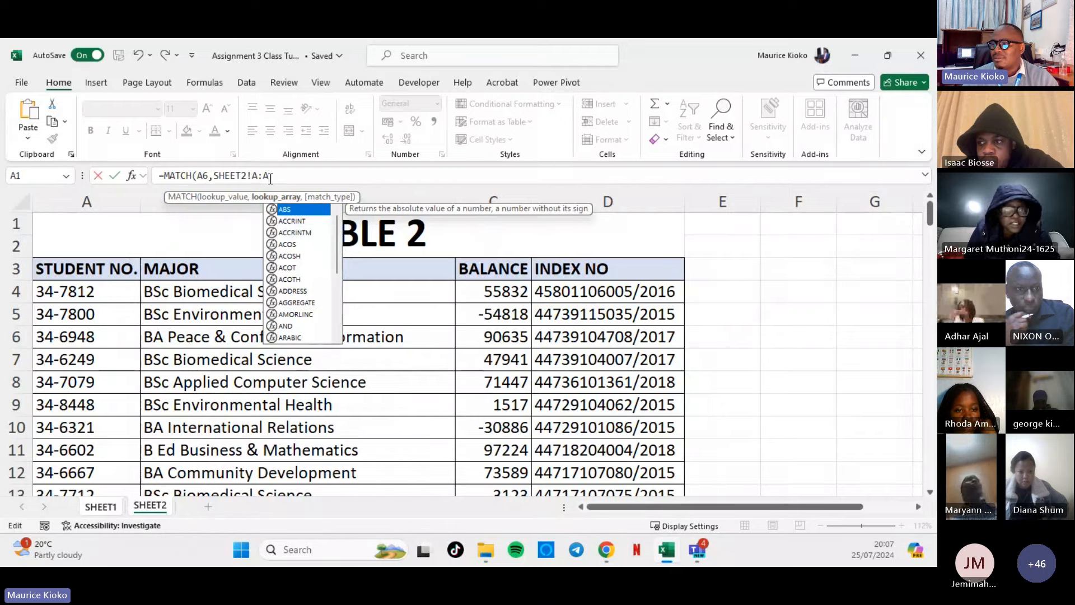
text(,)
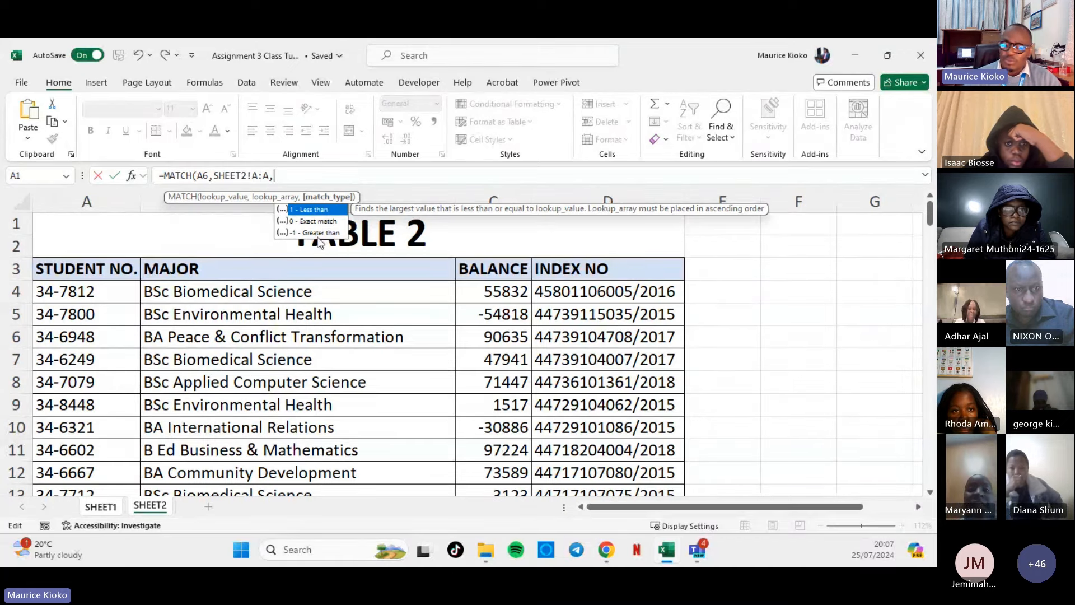
key(Escape)
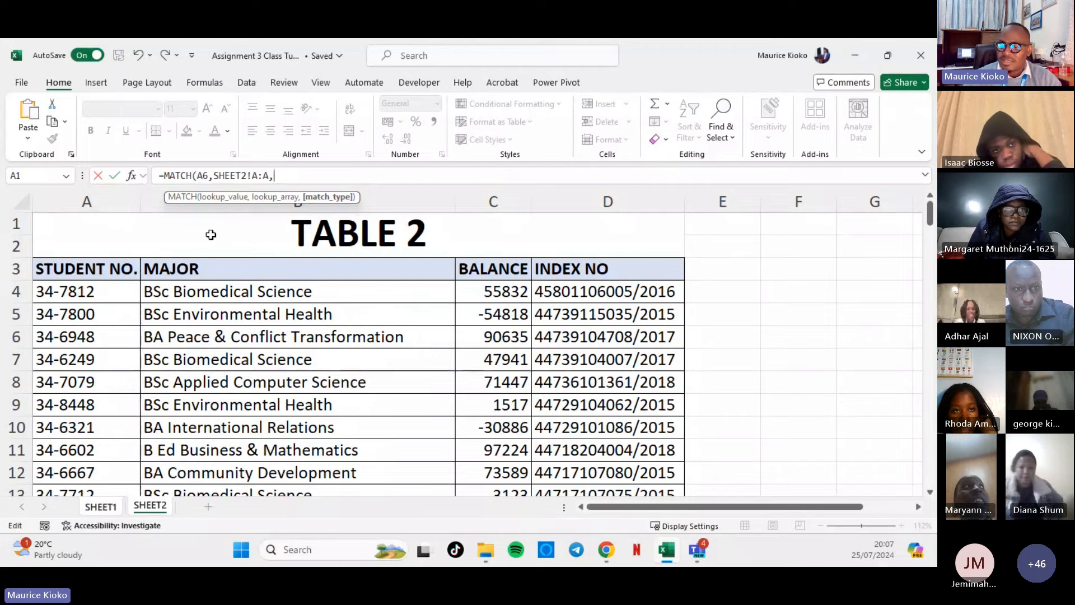
text(0)
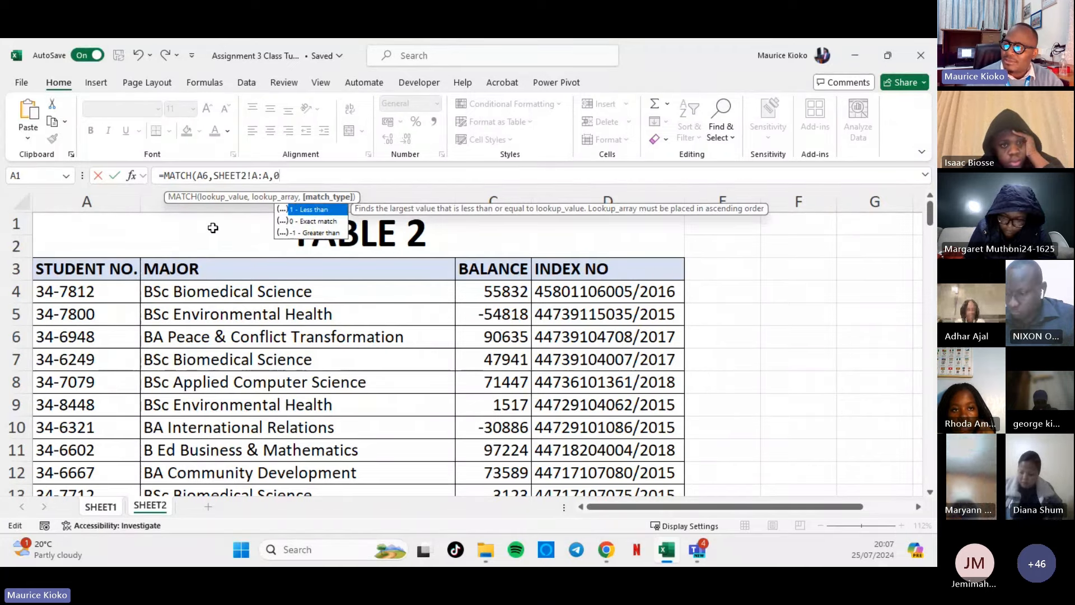
text())
key(Return)
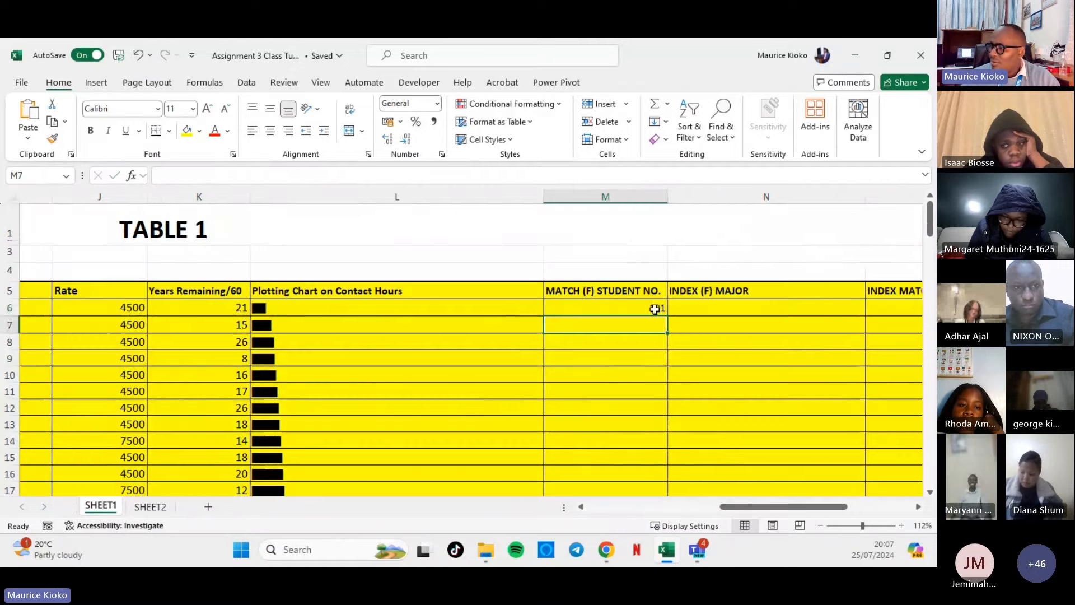
Copy the student number in A6 of SHEET1, search for it in Table 2 on SHEET2 and select its row.
click(655, 308)
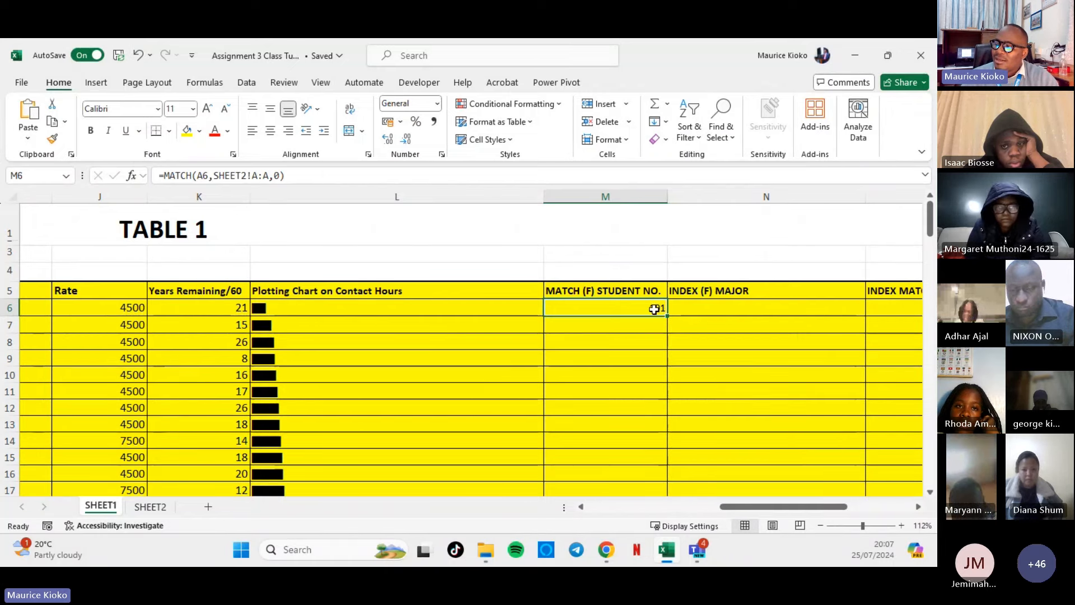
drag(773, 503, 640, 504)
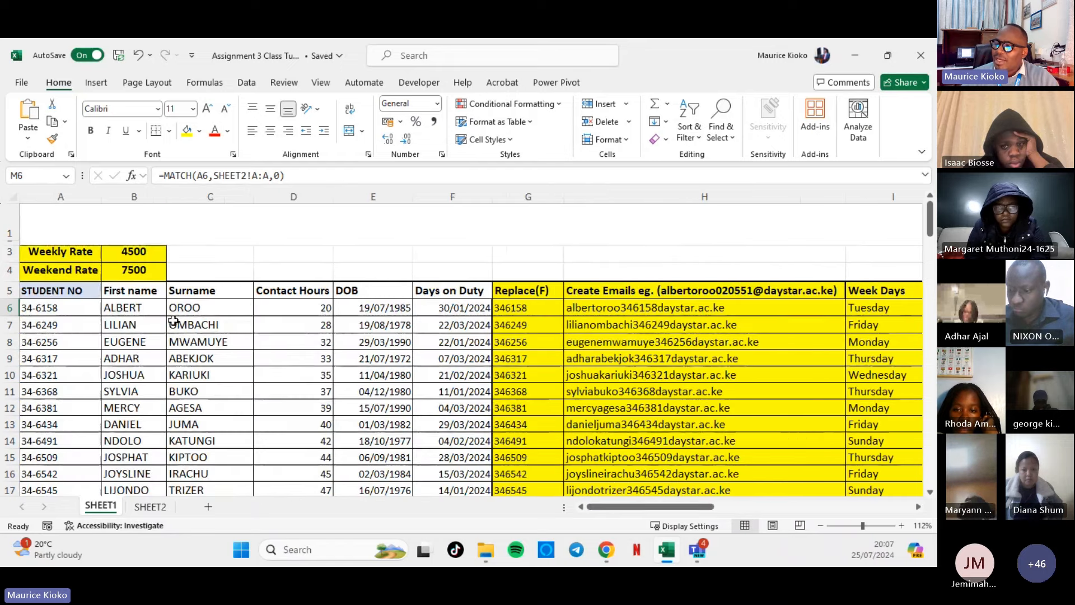
click(55, 309)
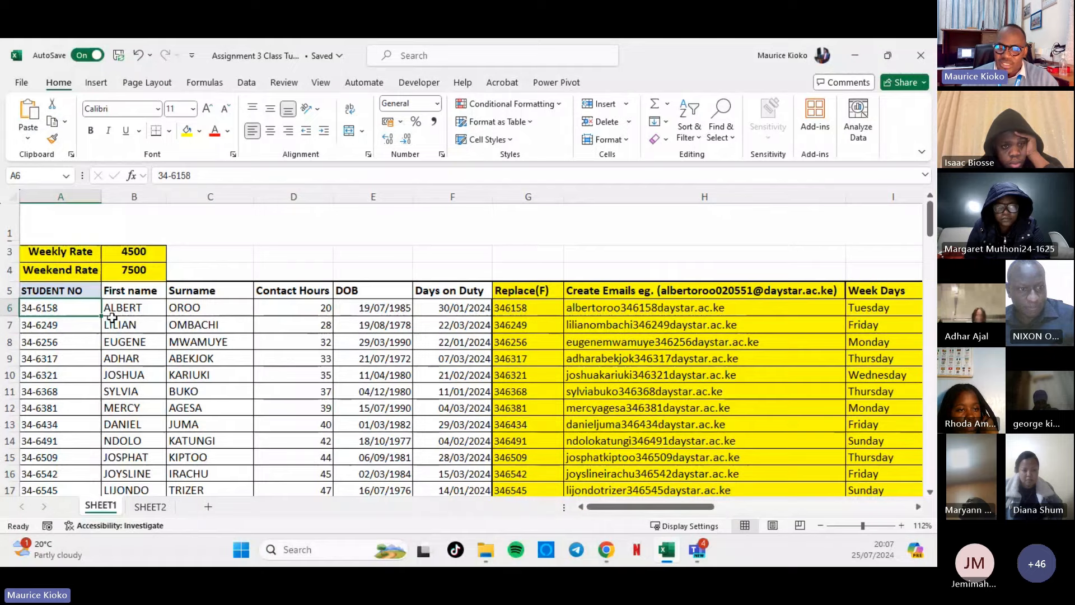
key(ctrl+c)
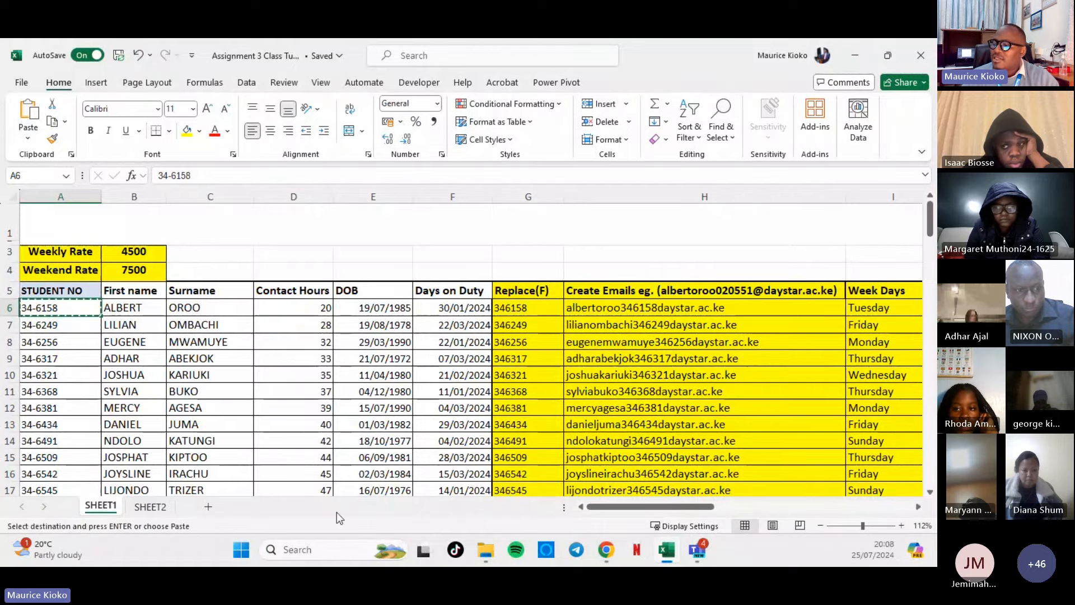
click(150, 507)
click(243, 380)
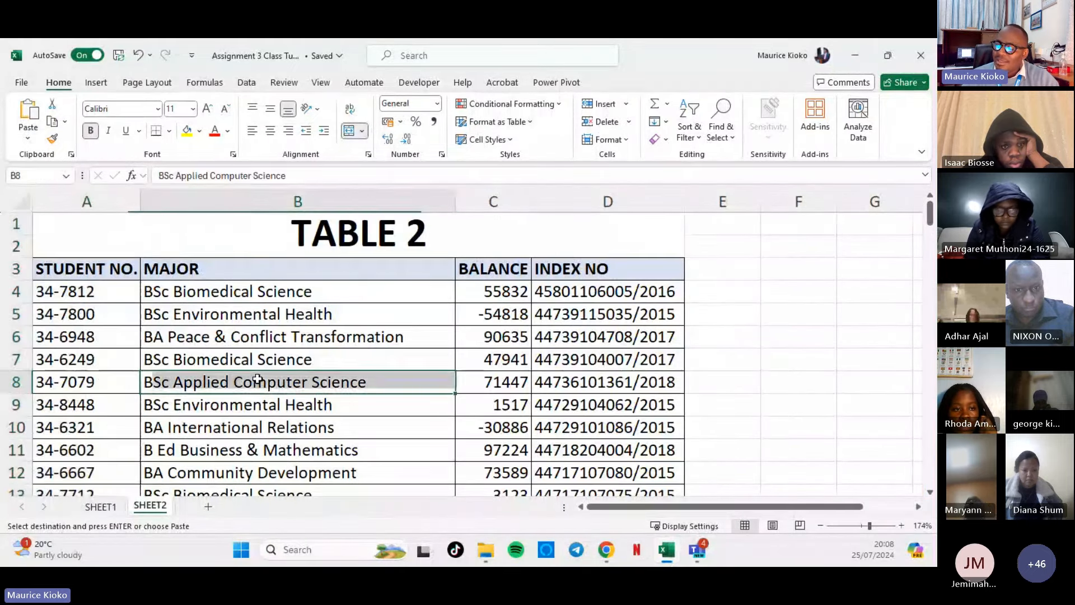
key(ctrl+f)
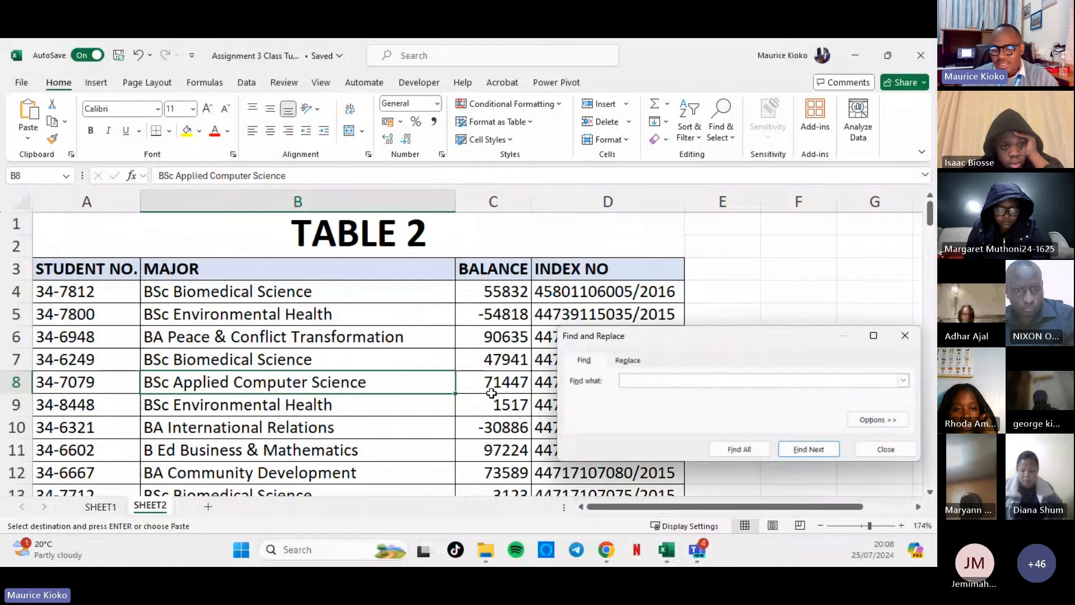
text(34-6158)
key(Return)
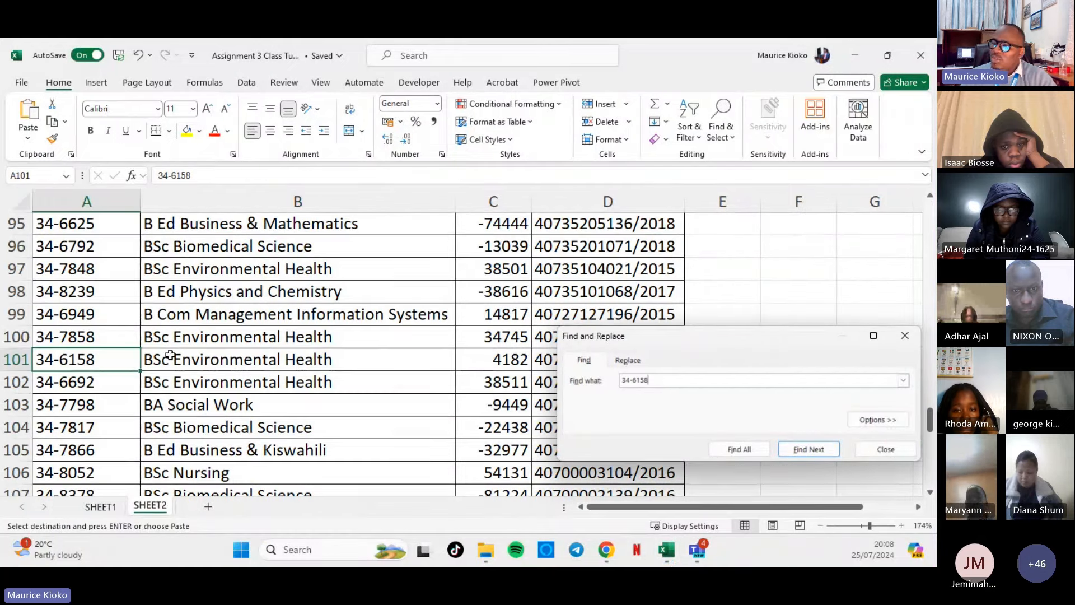
click(15, 359)
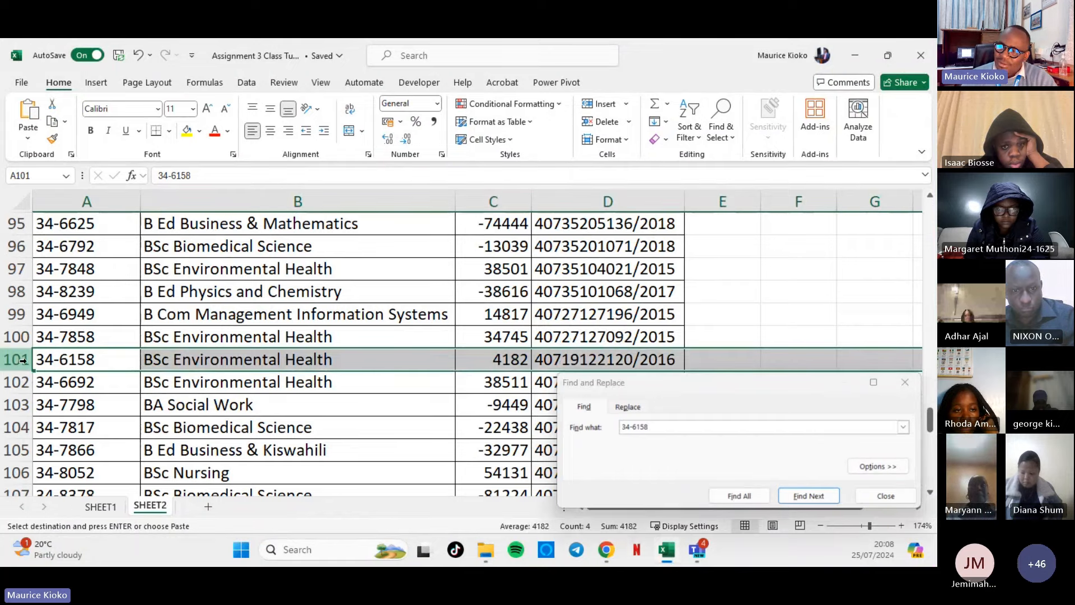
Close the search and compare the MATCH result in M6 with the row of the found student number on SHEET2.
click(101, 507)
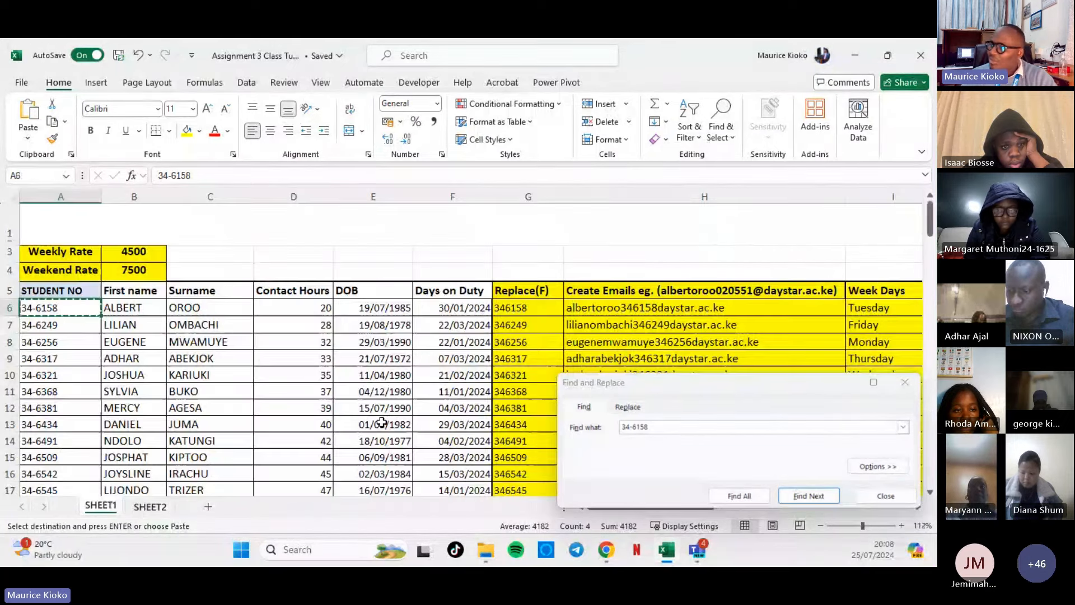
click(884, 497)
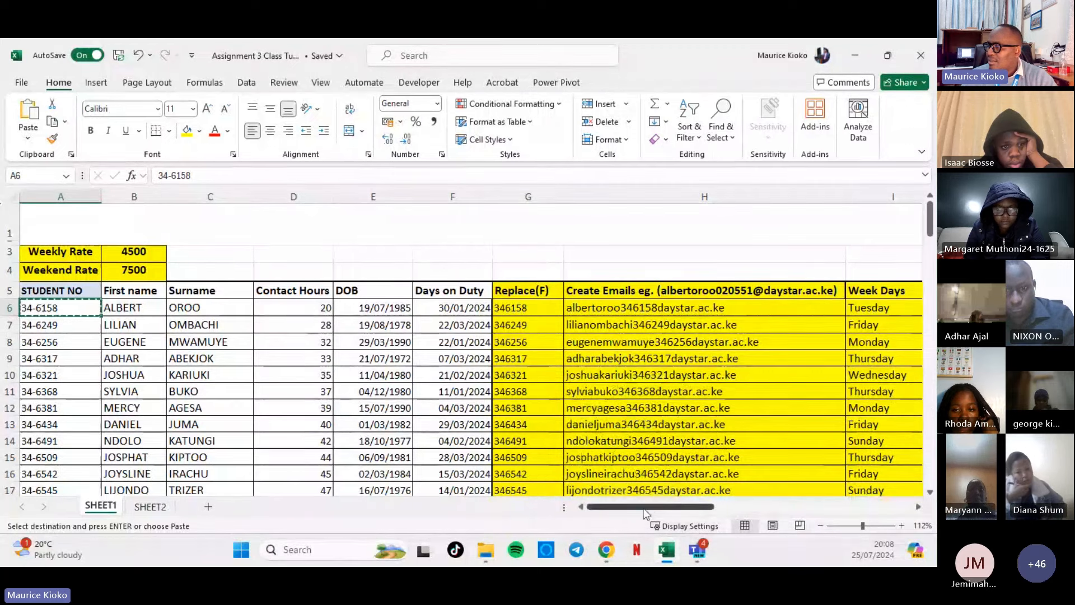
drag(649, 507, 793, 506)
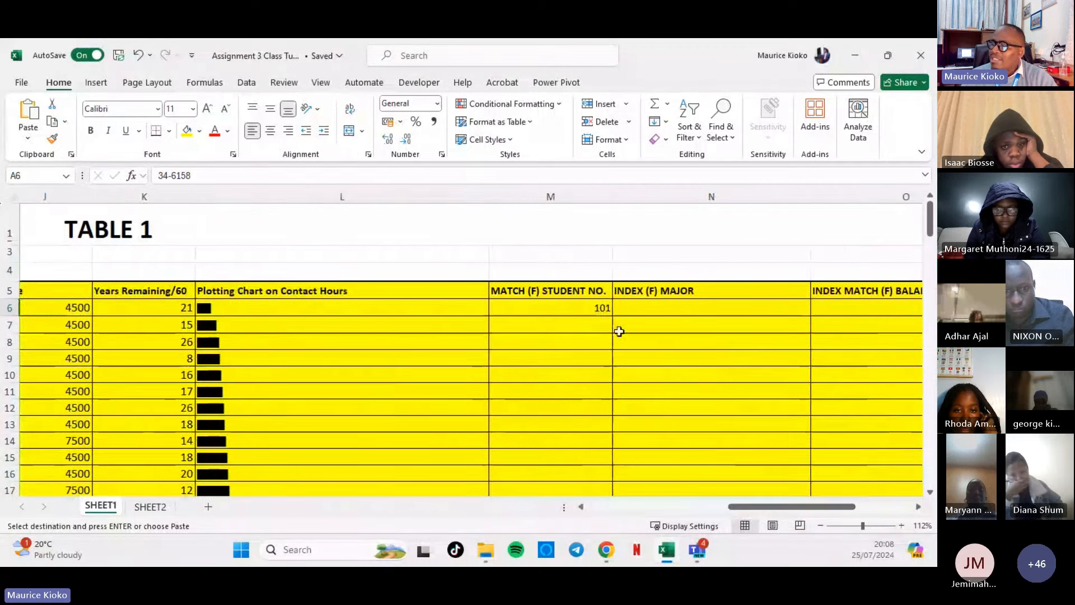
click(588, 309)
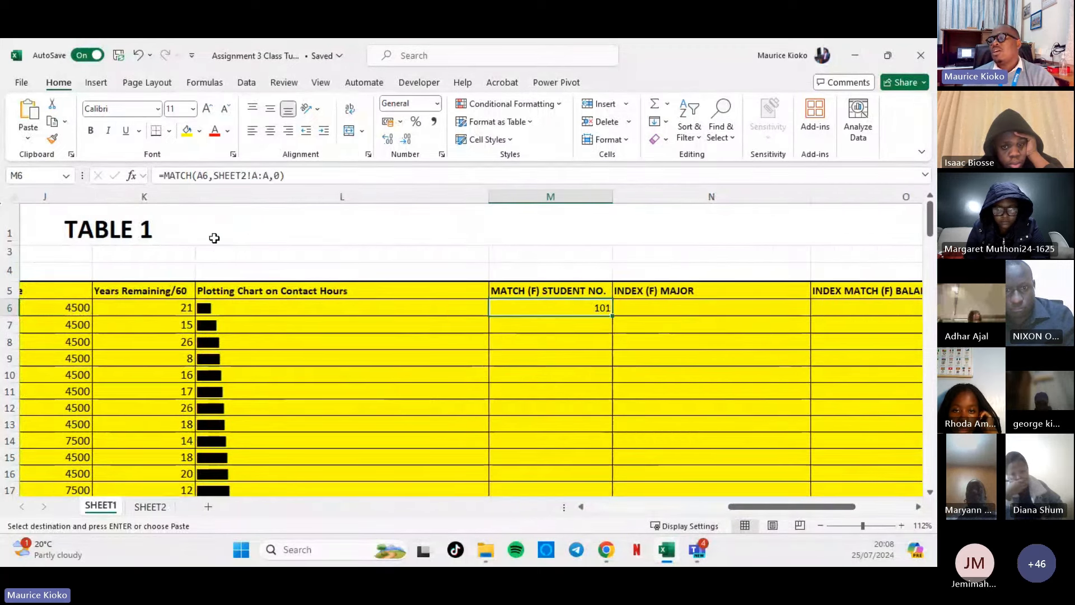
click(148, 507)
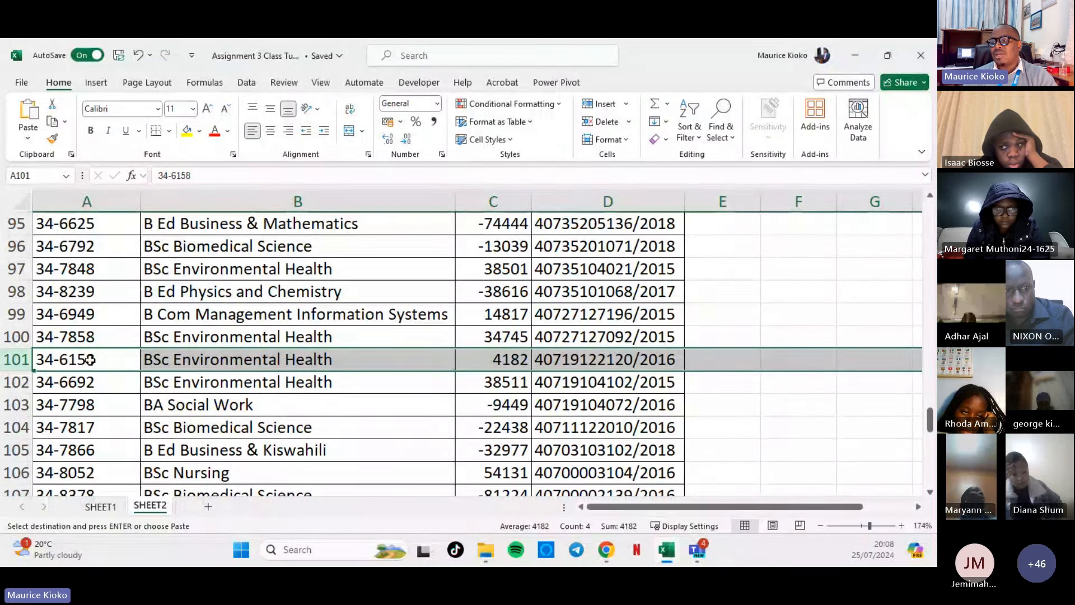
click(88, 360)
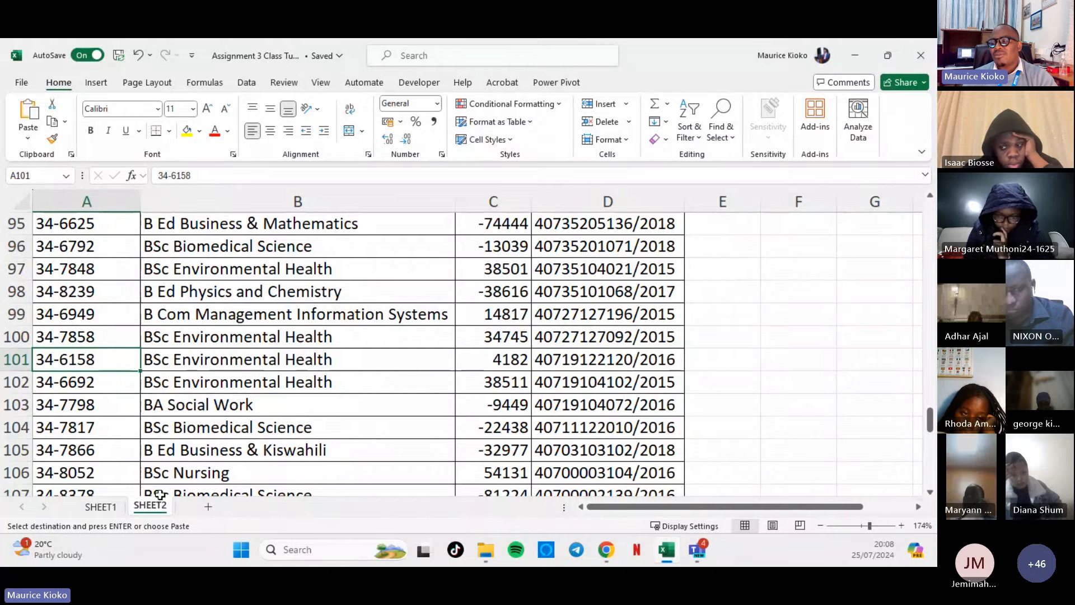
Review the lookup value in A6 and the arguments of the MATCH formula in M6 against column A of SHEET2.
click(100, 507)
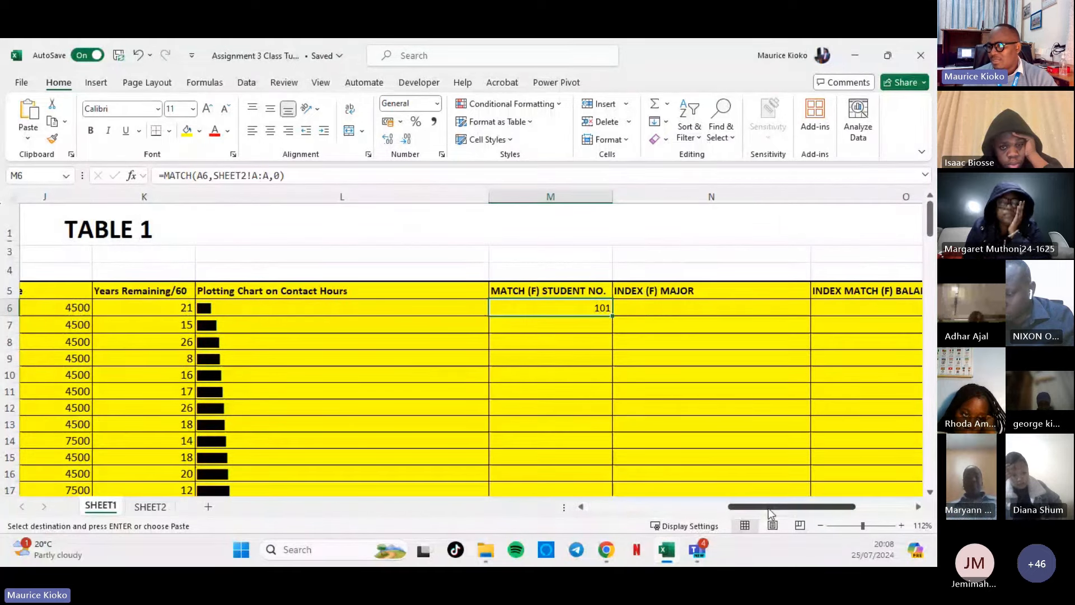
drag(769, 509, 466, 481)
click(68, 308)
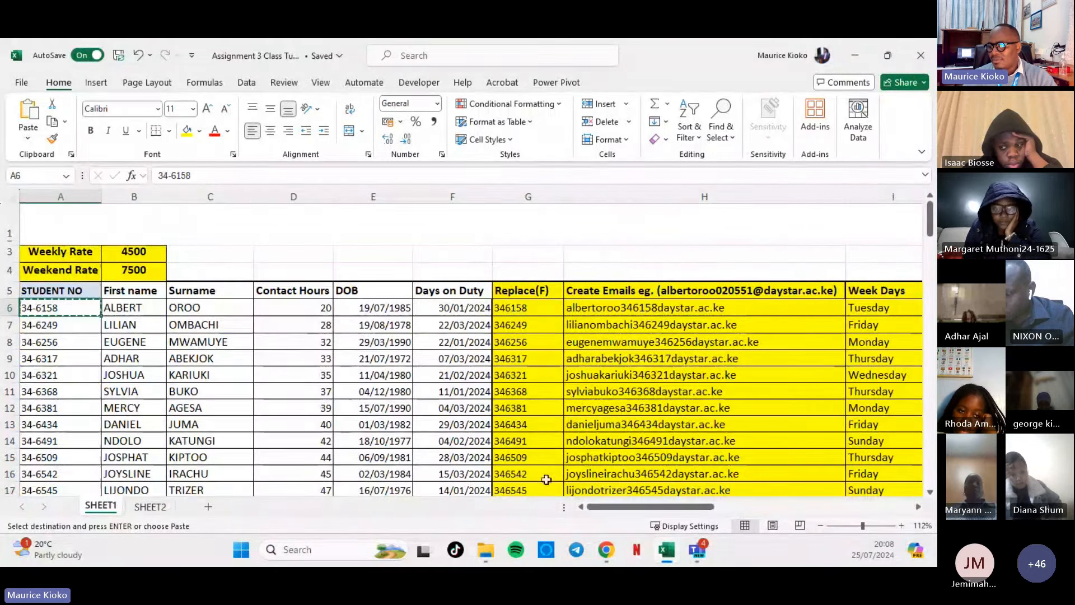
drag(616, 507, 754, 493)
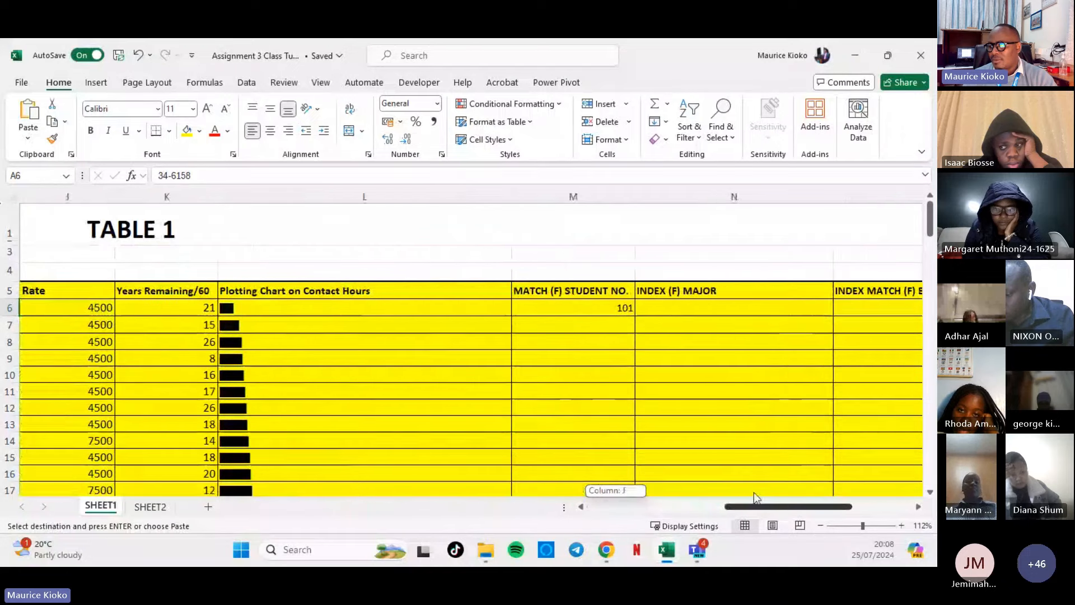
click(613, 309)
double_click(613, 309)
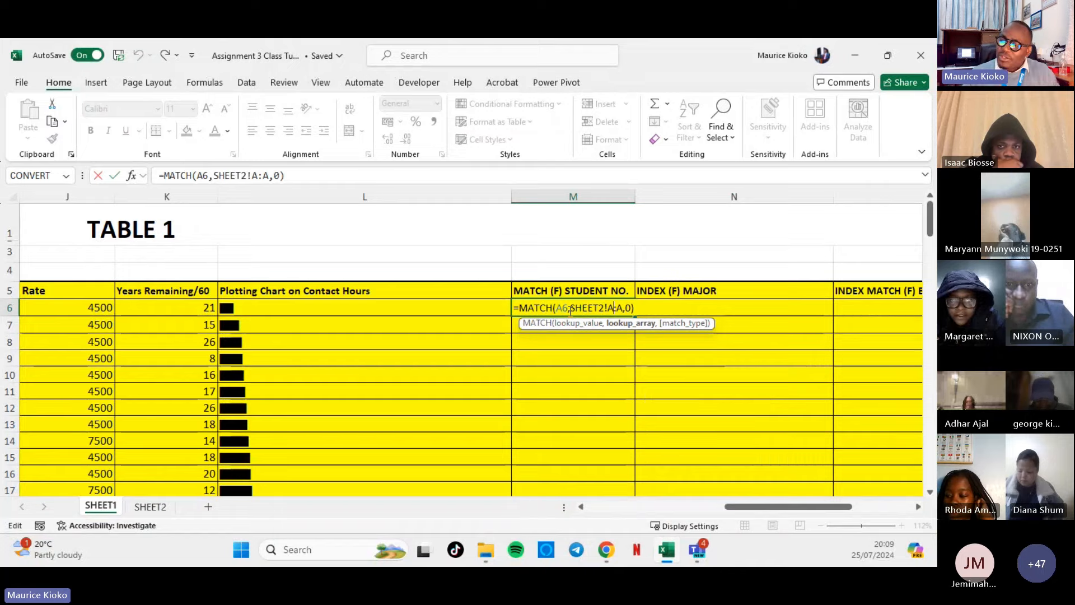
click(161, 511)
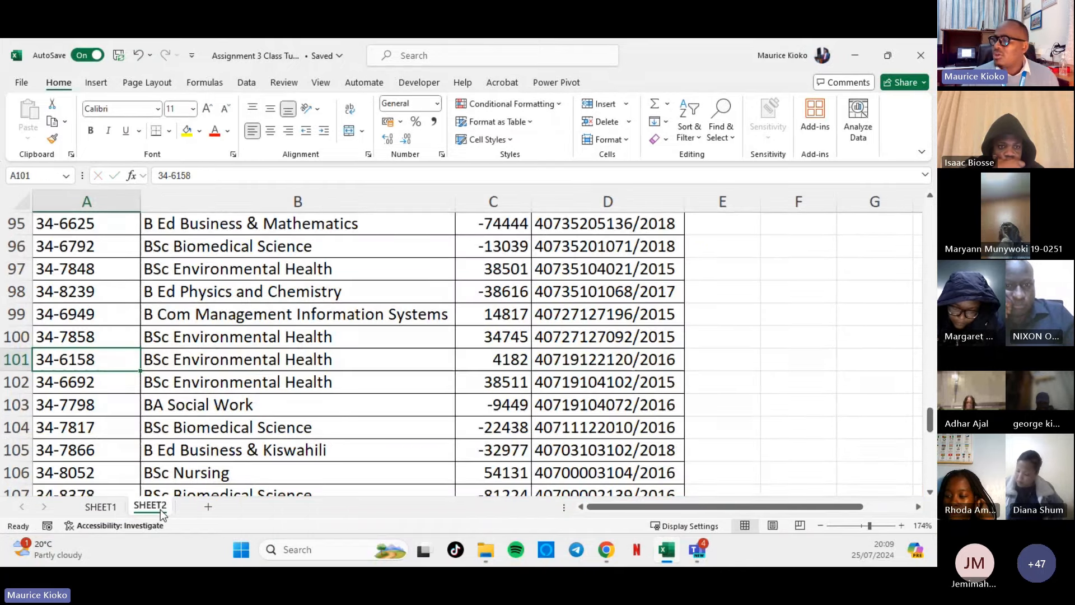
click(98, 507)
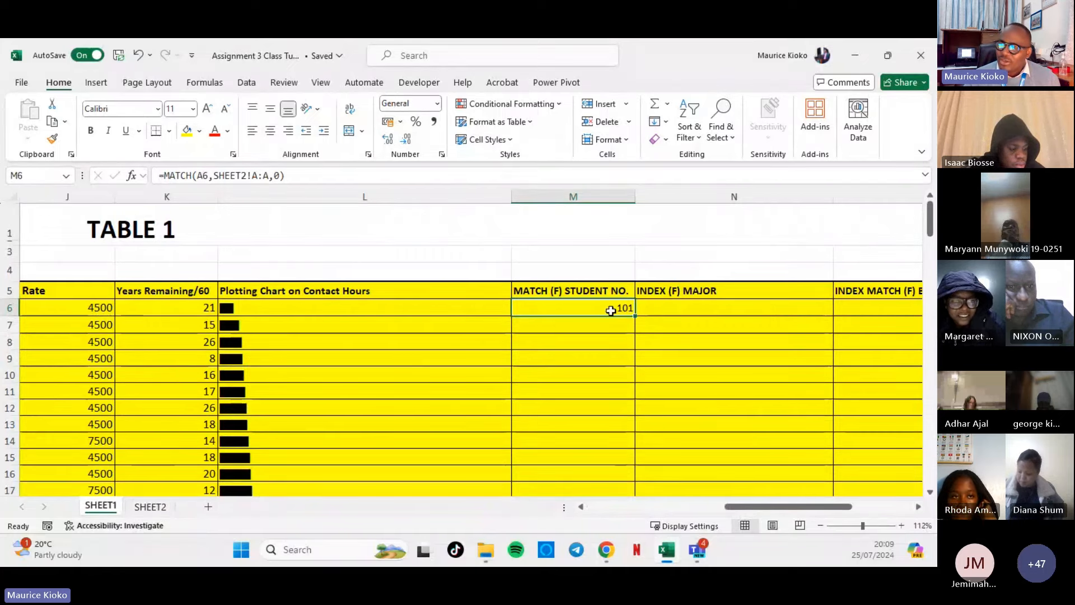
Clear the lookup array and match type from the MATCH formula in M6 and re-enter SHEET2!A:A as the lookup array.
double_click(582, 309)
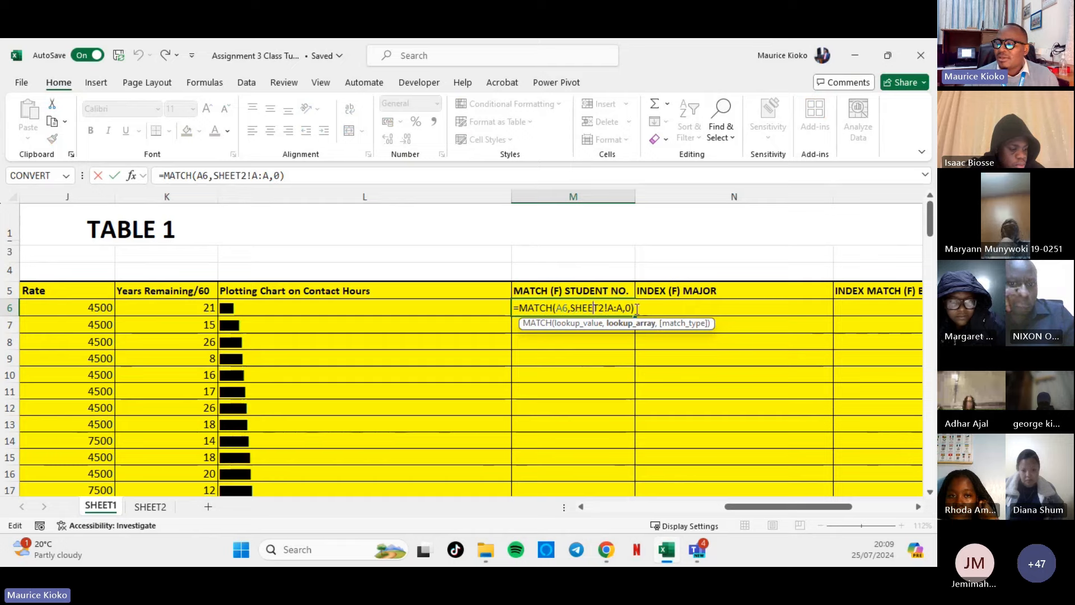
drag(571, 309, 634, 308)
key(BackSpace)
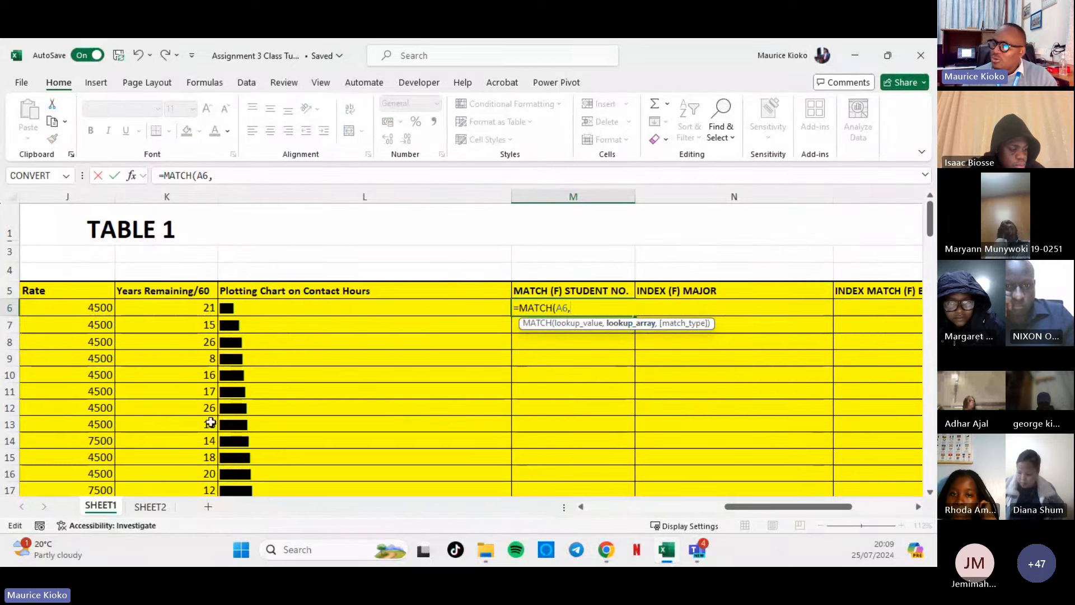
click(150, 507)
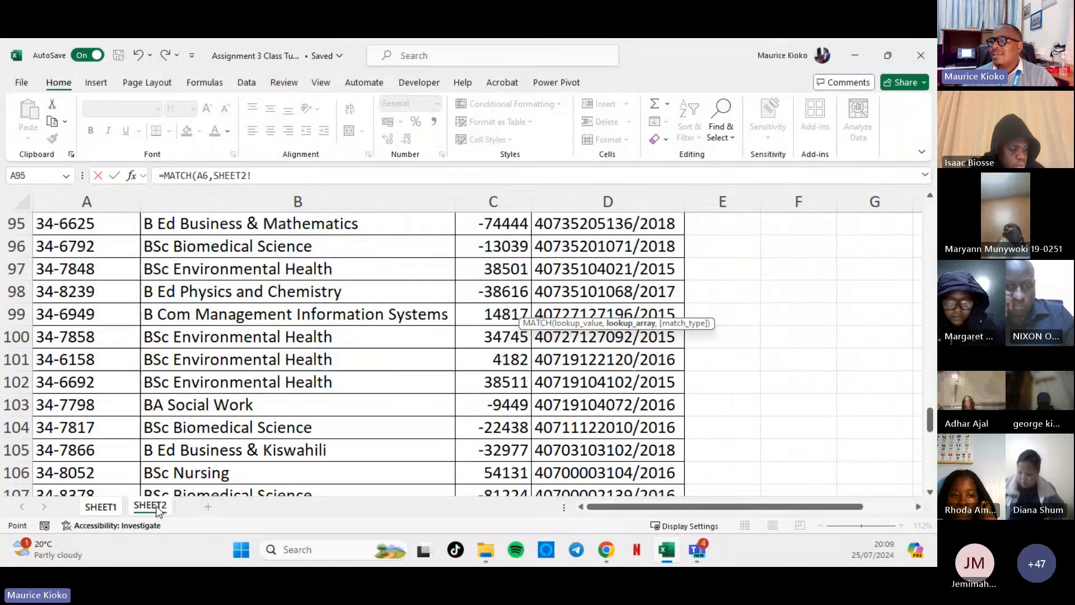
drag(87, 201, 608, 202)
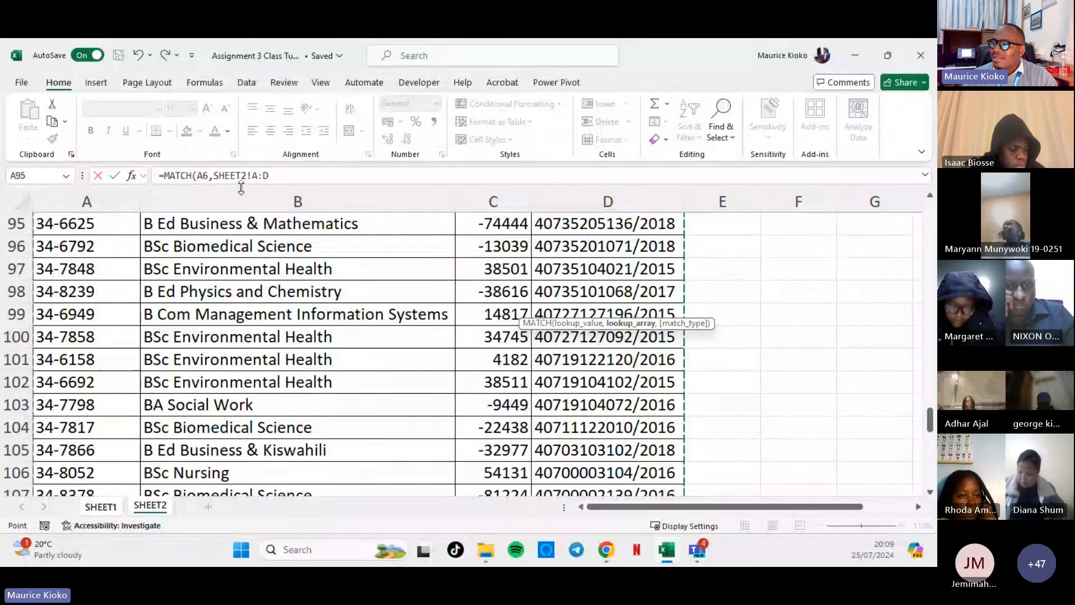
click(288, 176)
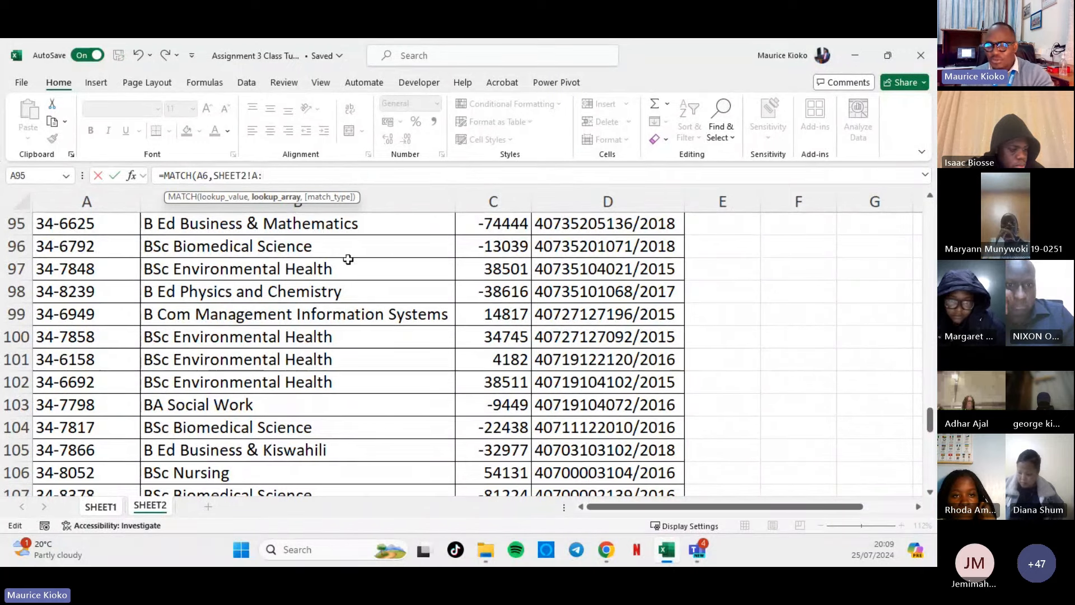
text(A)
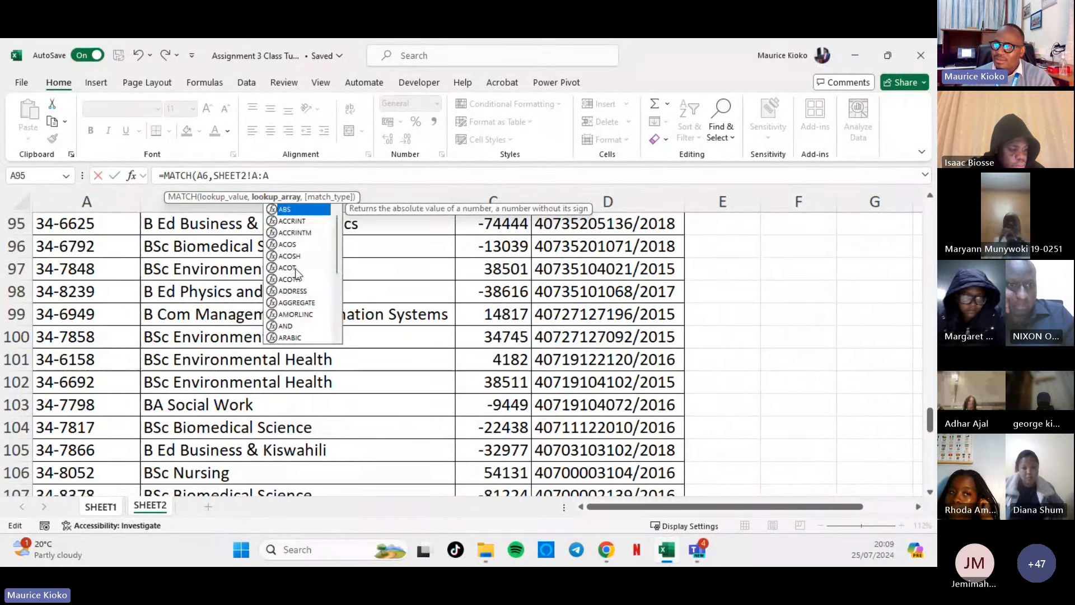
Set the match type of the M6 MATCH formula to 0 - Exact match and complete the formula.
text(,)
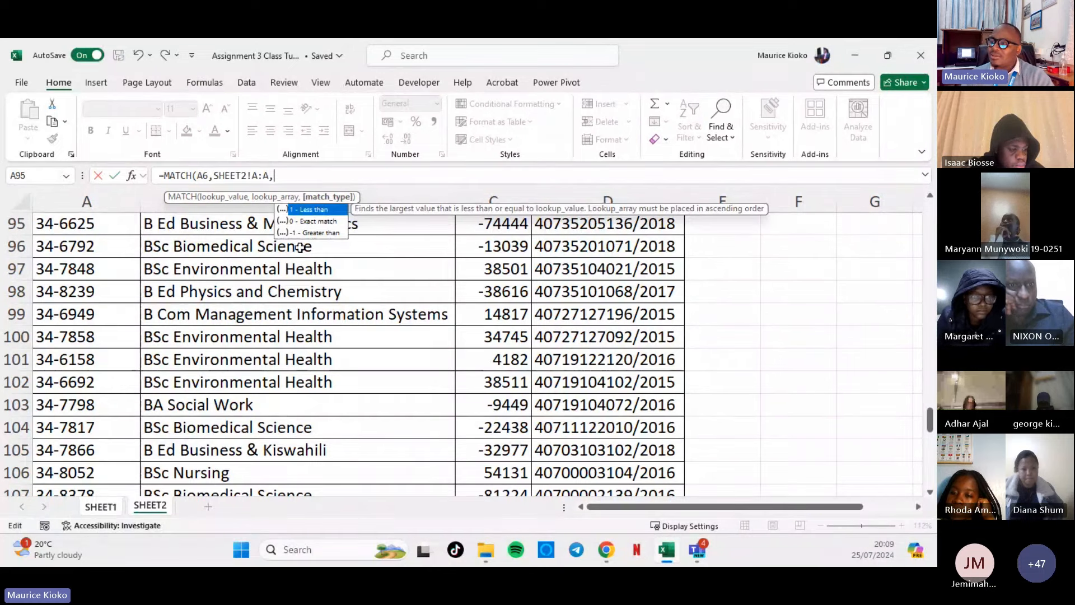
double_click(309, 222)
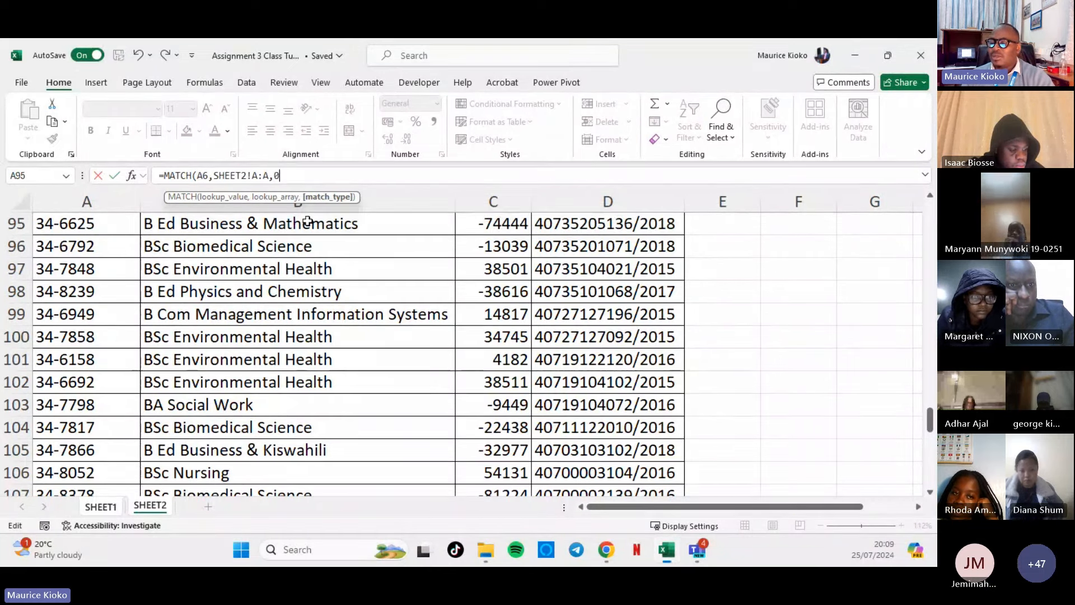
text())
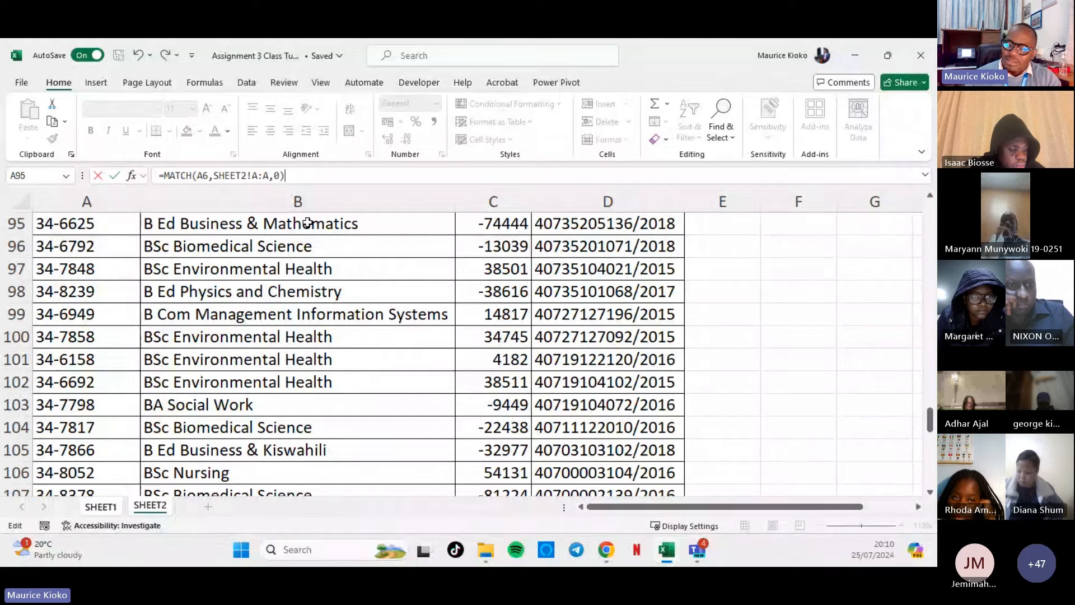
key(Return)
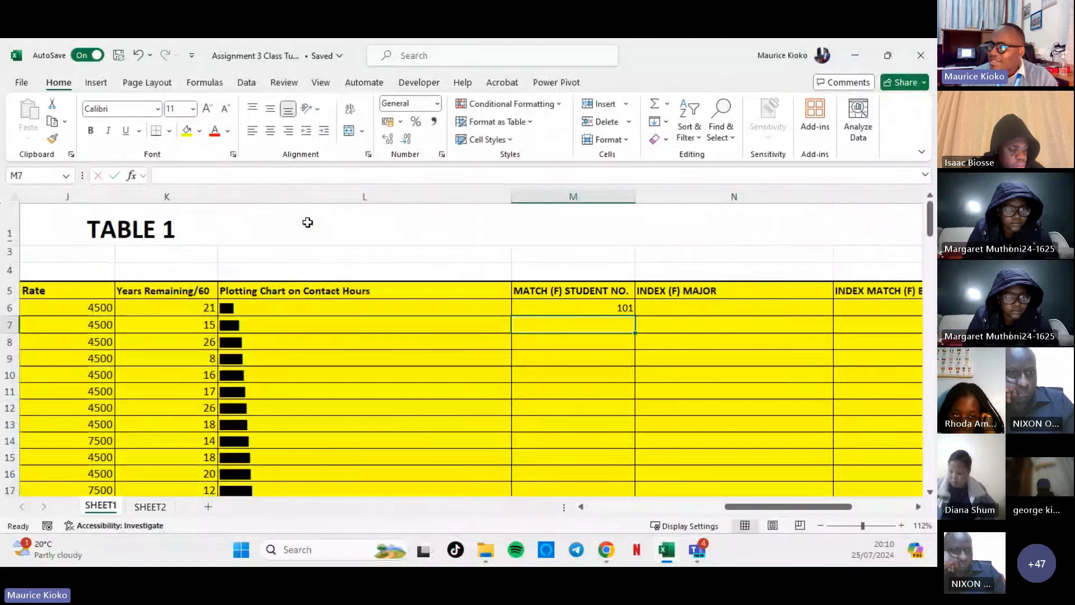
Check the MATCH formula in M6 and fill it down the MATCH (F) STUDENT NO. column.
double_click(559, 306)
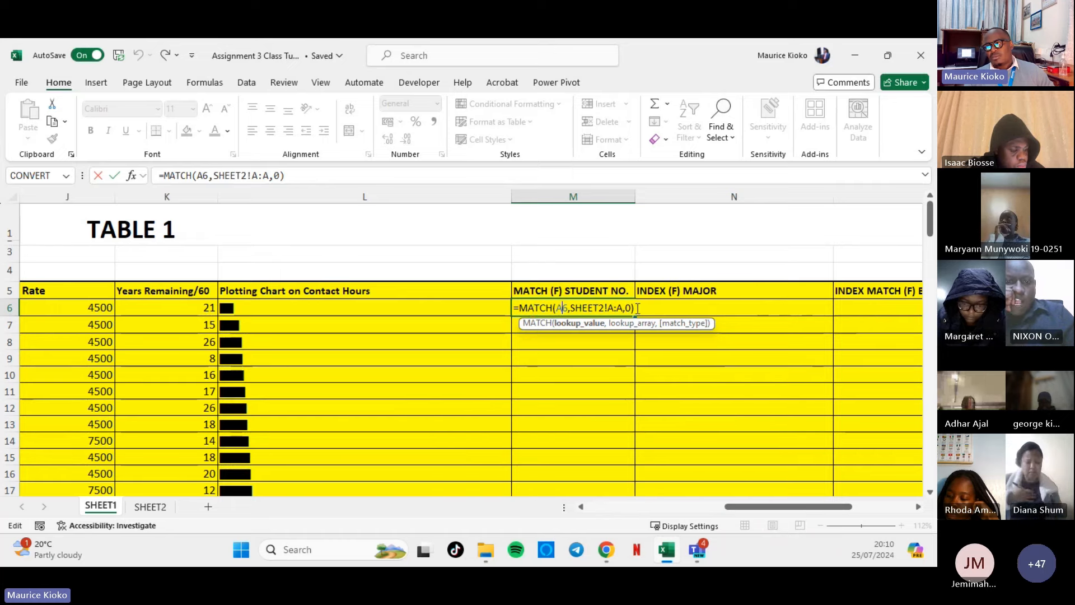
key(Return)
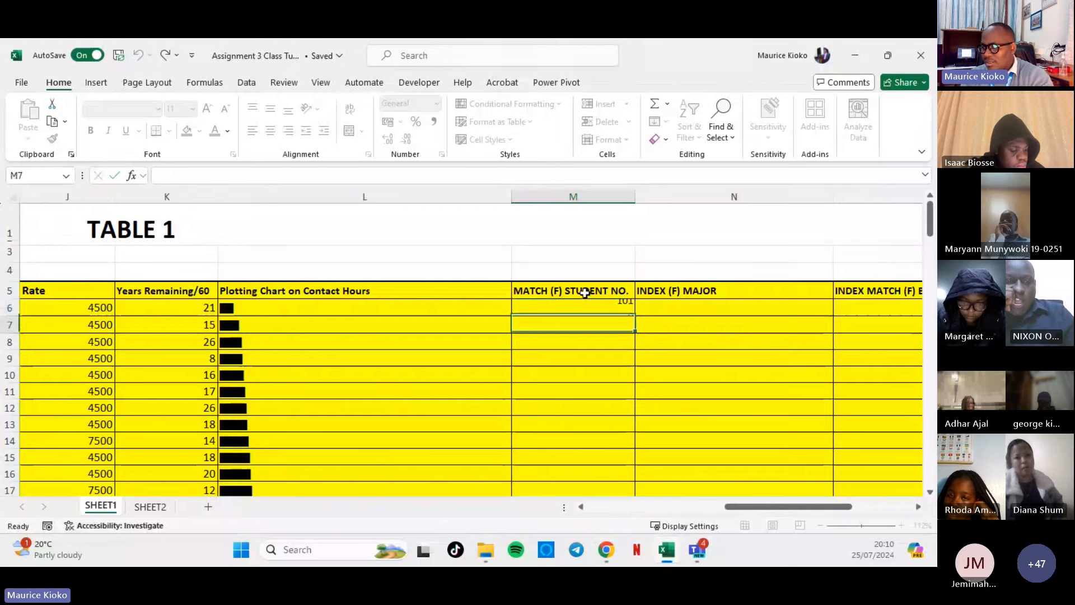
click(615, 304)
double_click(637, 315)
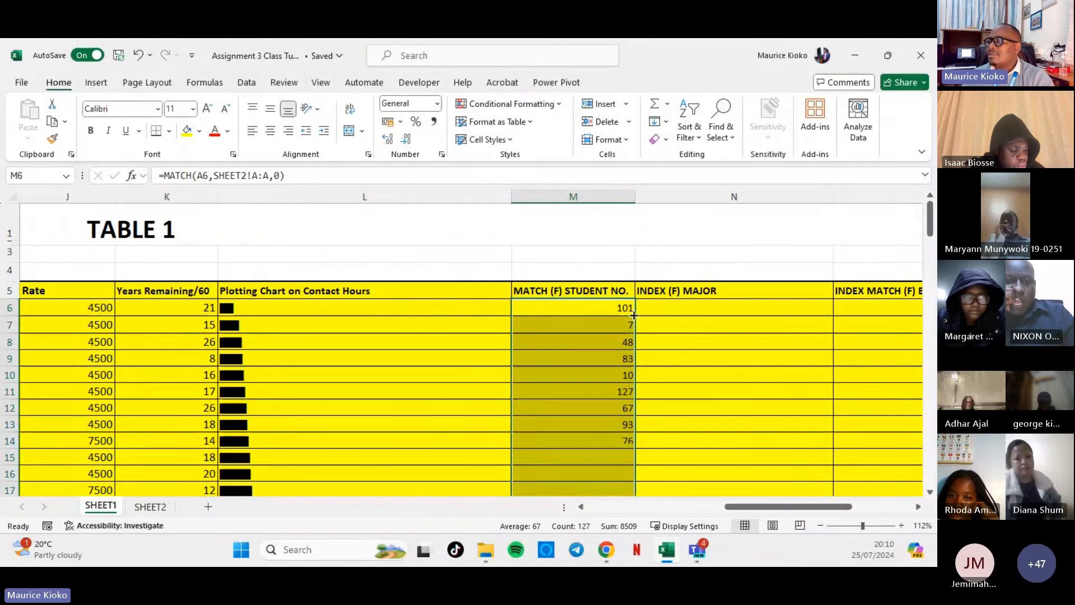
Select N6 under INDEX (F) MAJOR and examine the MAJOR column of Table 2 on SHEET2.
click(674, 302)
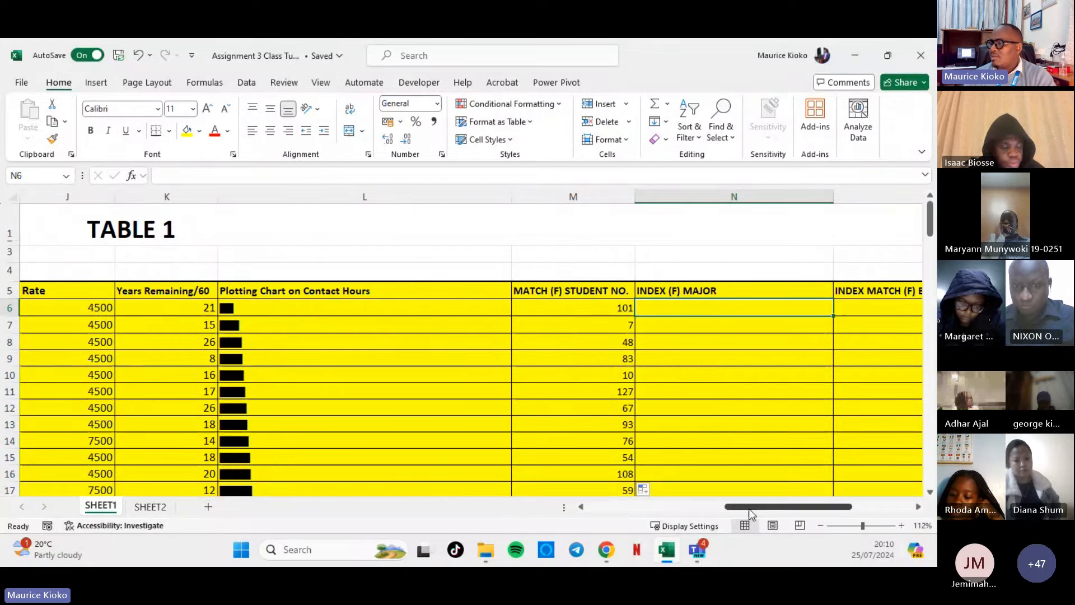
mouse_move(749, 507)
mouse_down()
mouse_move(615, 519)
mouse_move(741, 507)
mouse_up()
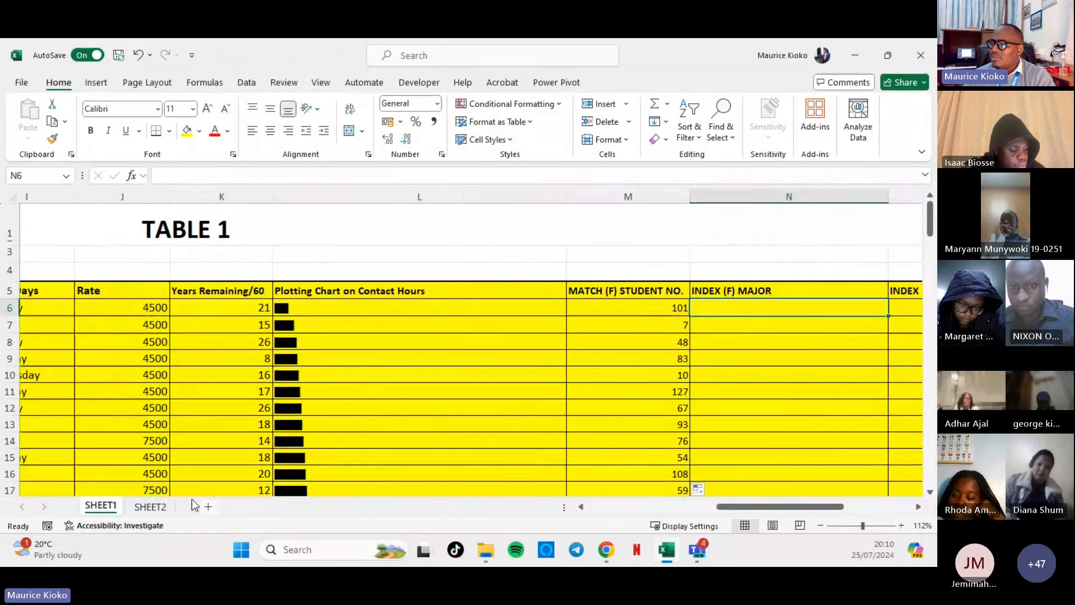
click(149, 507)
scroll(300, 306, up, 16)
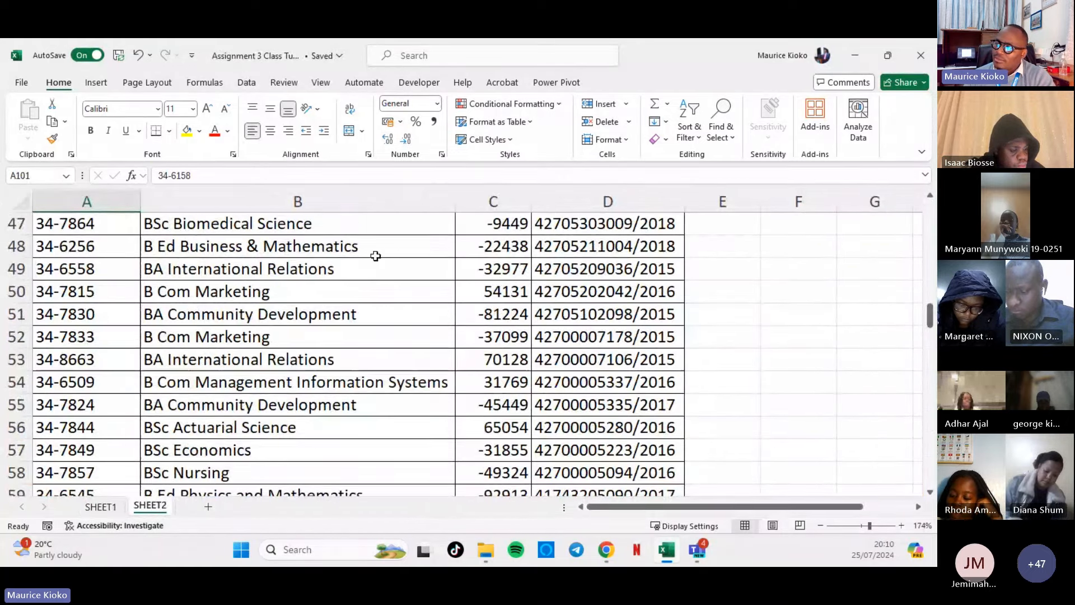
drag(931, 319, 931, 212)
click(295, 200)
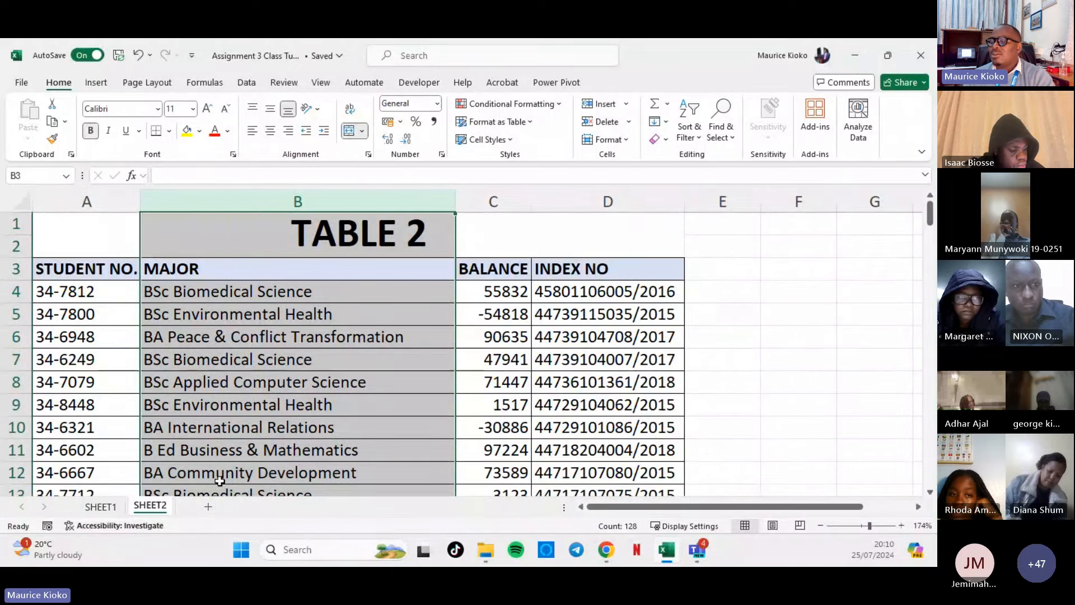
click(94, 508)
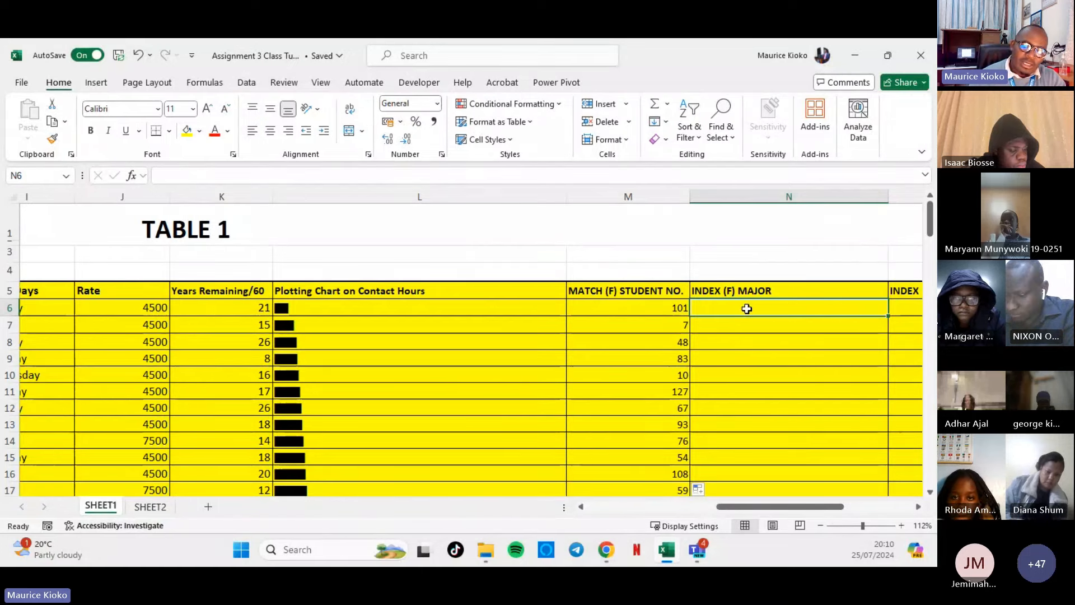
Start an INDEX formula in N6 with SHEET2!B:B as the array.
text(=)
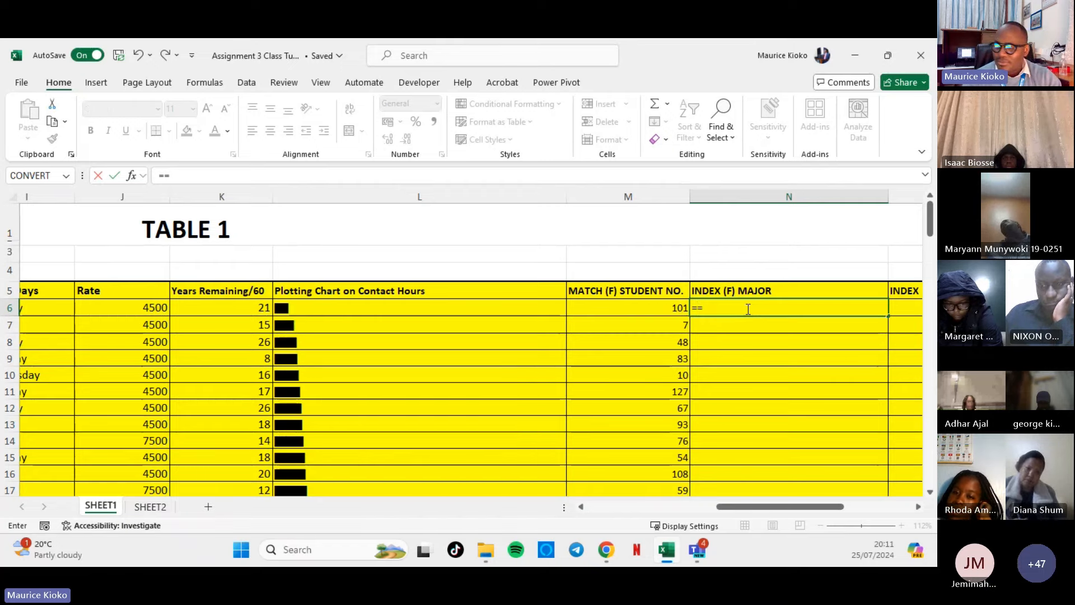
text(INDE)
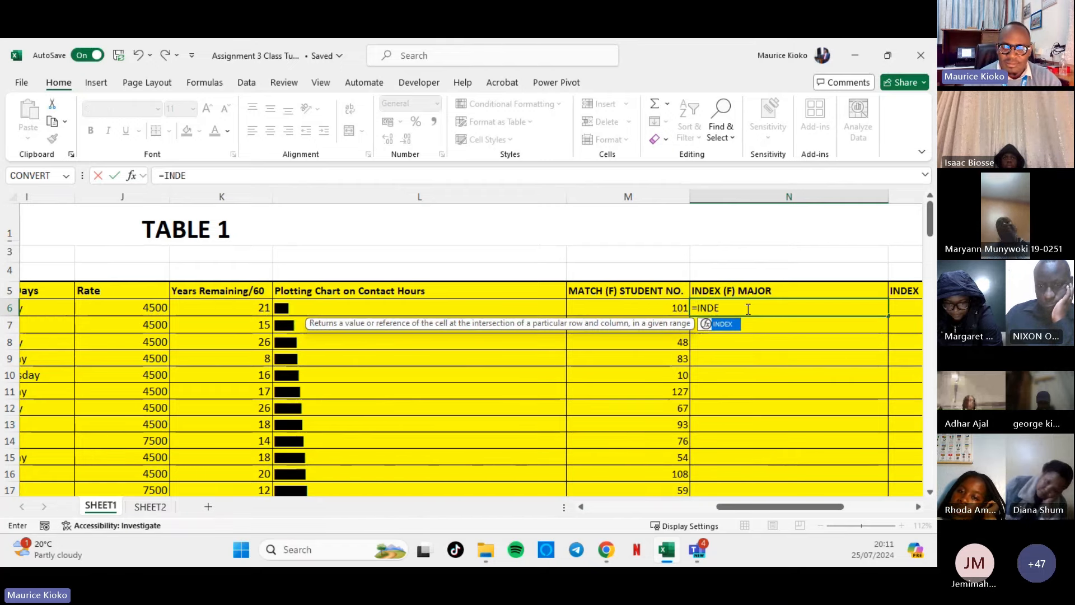
text(X()
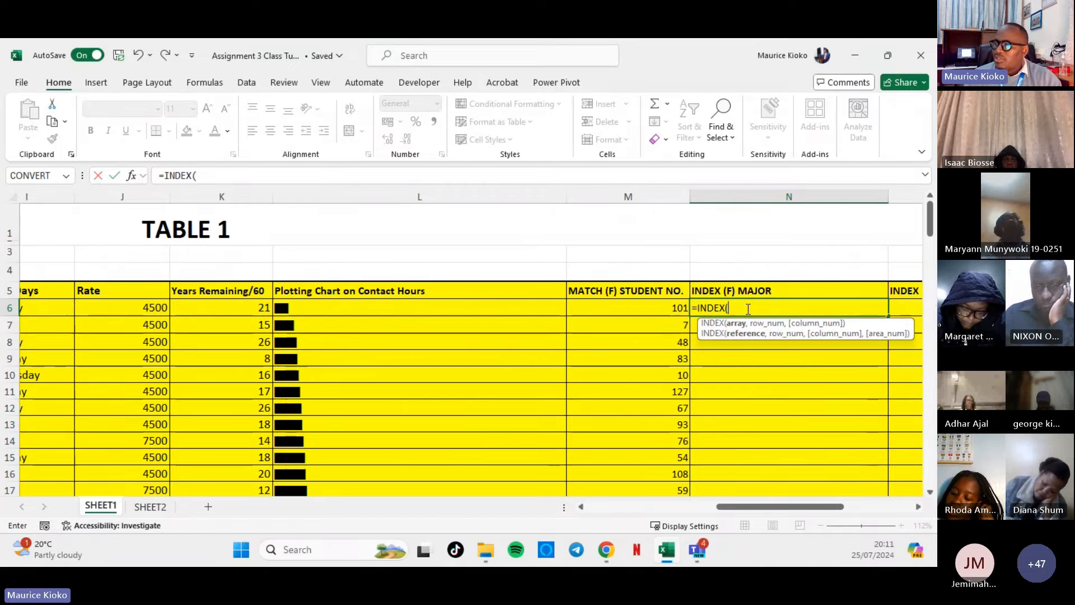
text(SH)
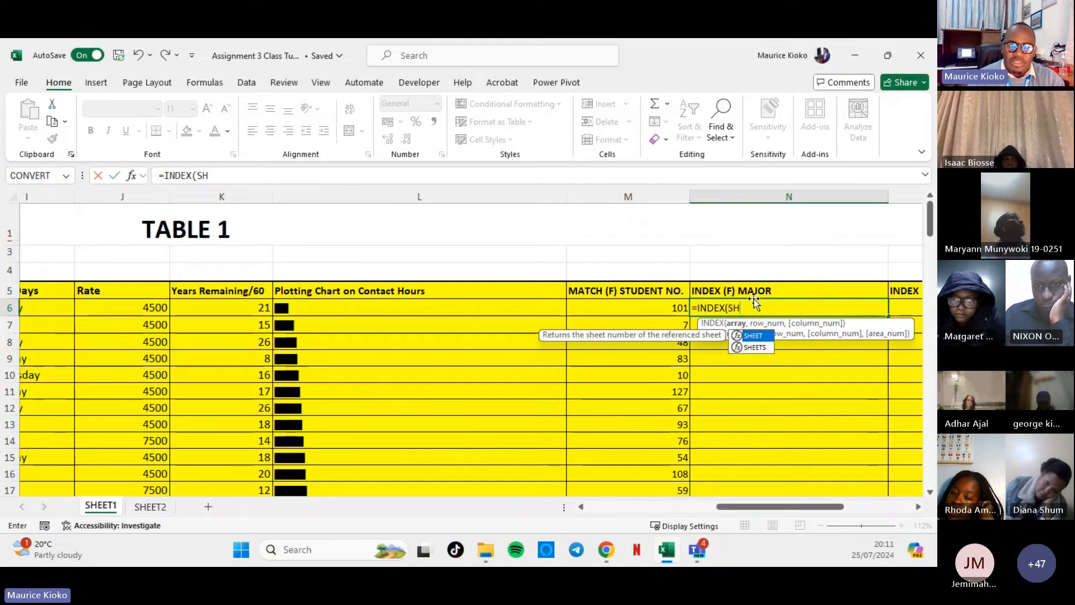
text(EET2!)
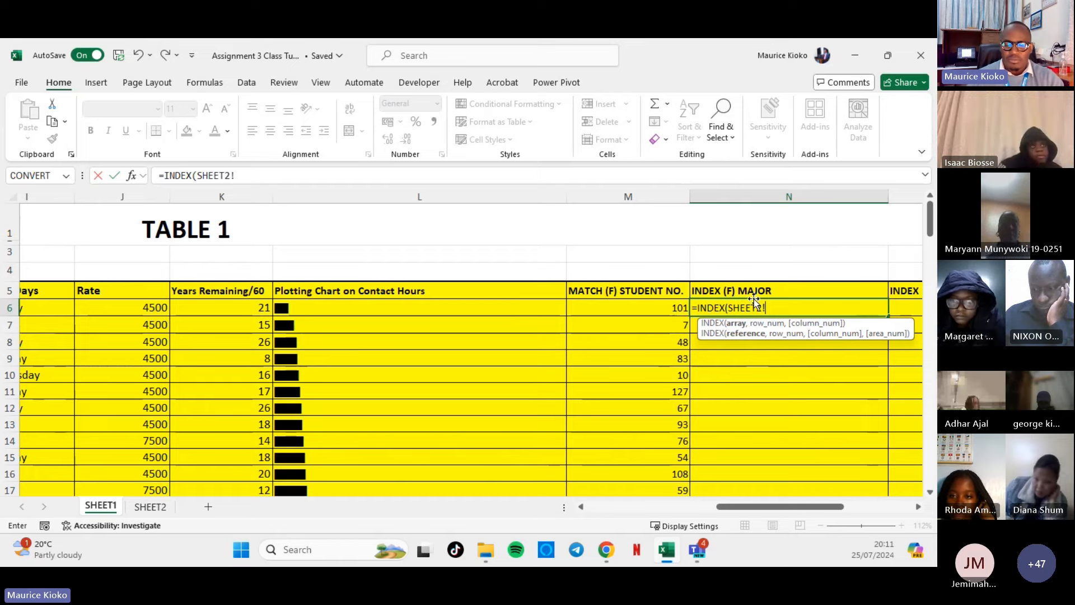
text(B:B)
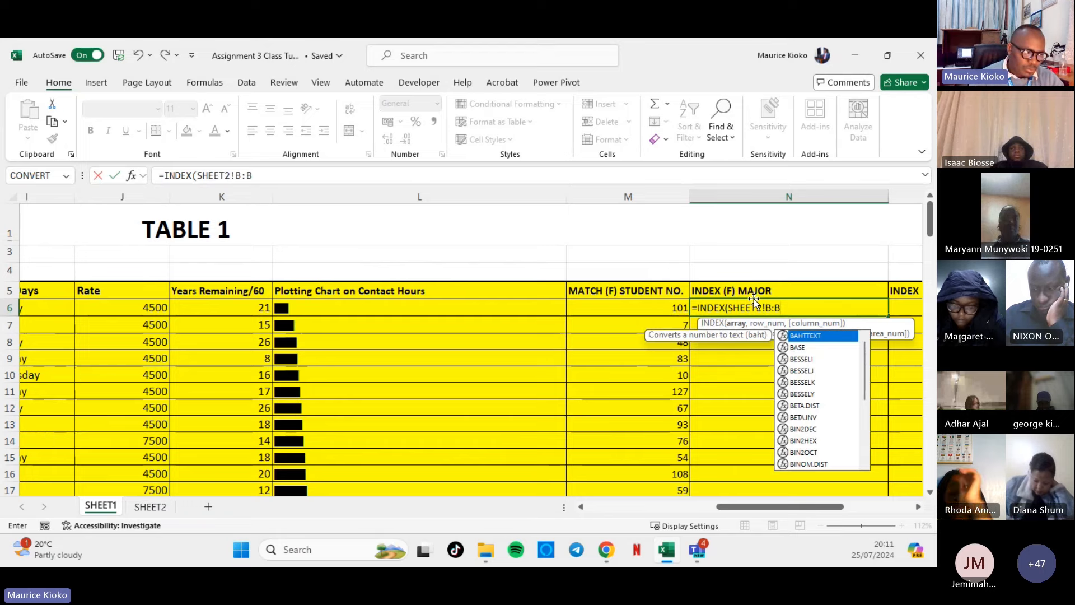
Use M6 as the row number of the INDEX formula in N6 and complete the formula.
text(,)
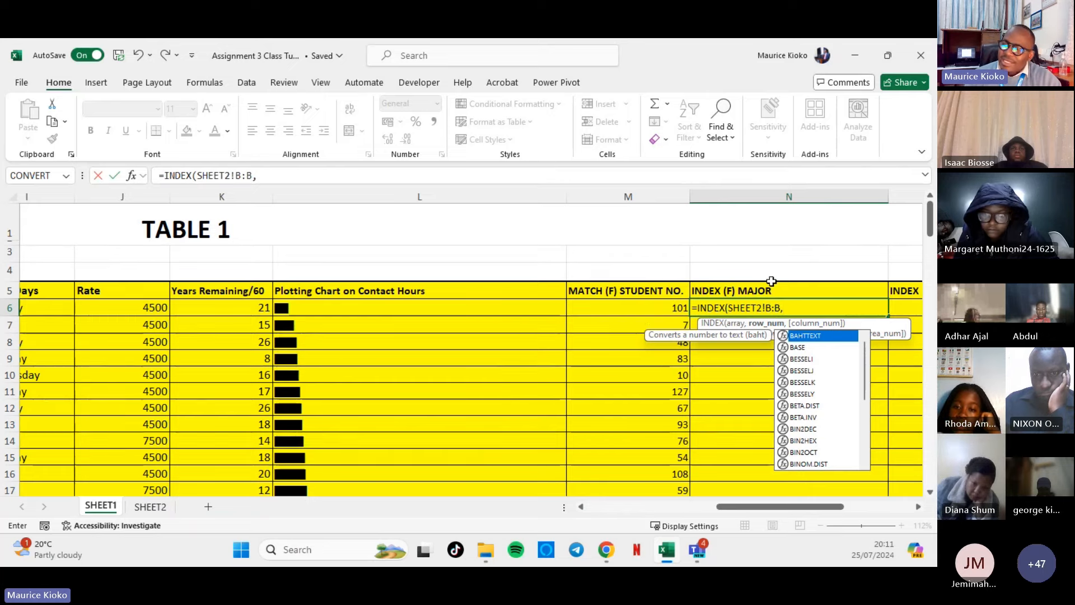
click(657, 307)
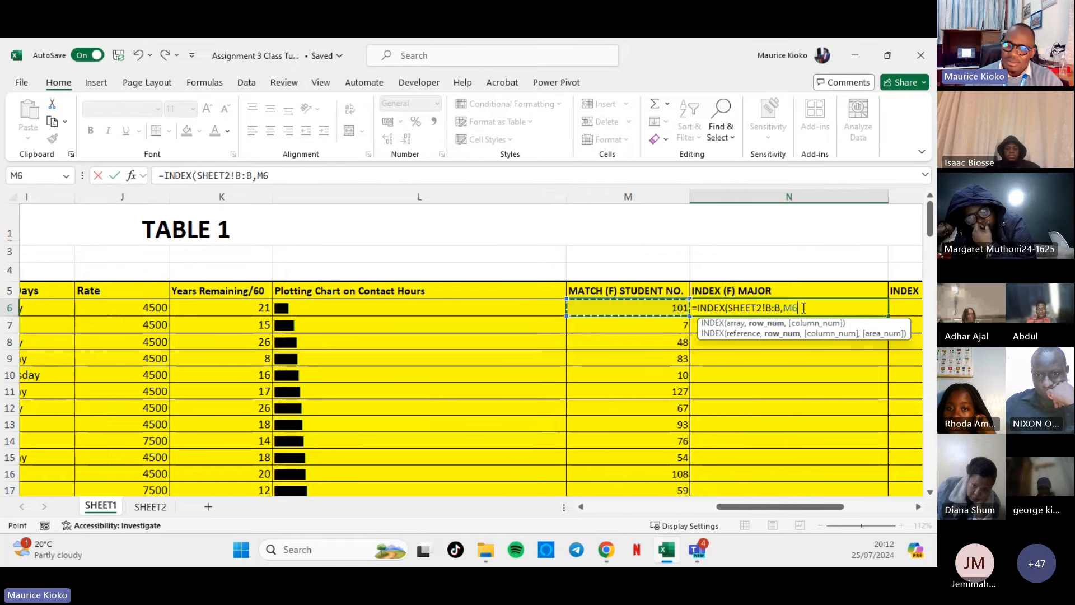
text())
key(Return)
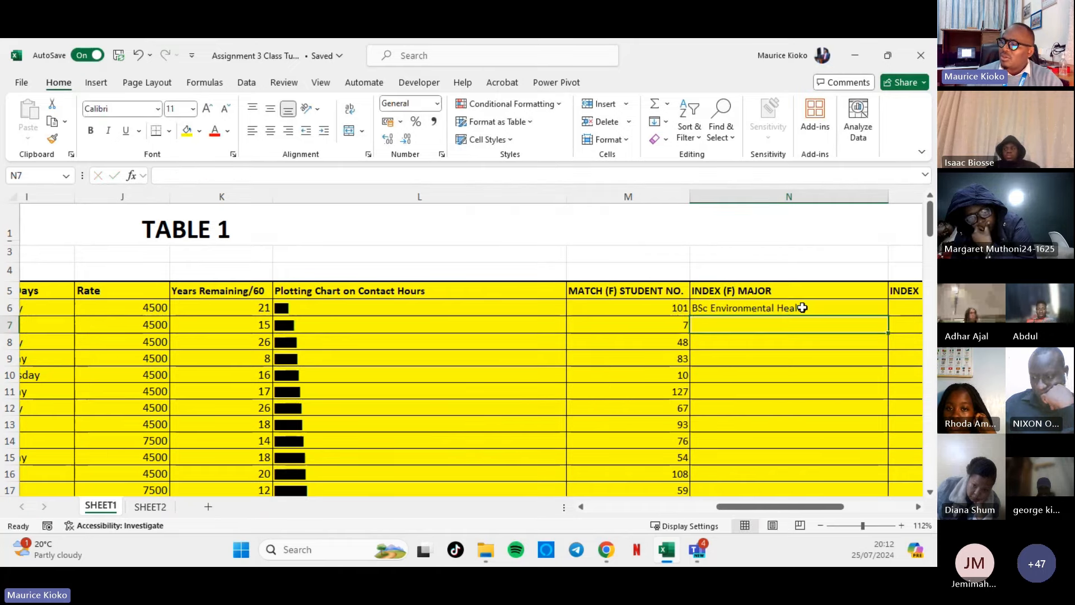
Fill the INDEX formula from N6 down the INDEX (F) MAJOR column.
click(803, 307)
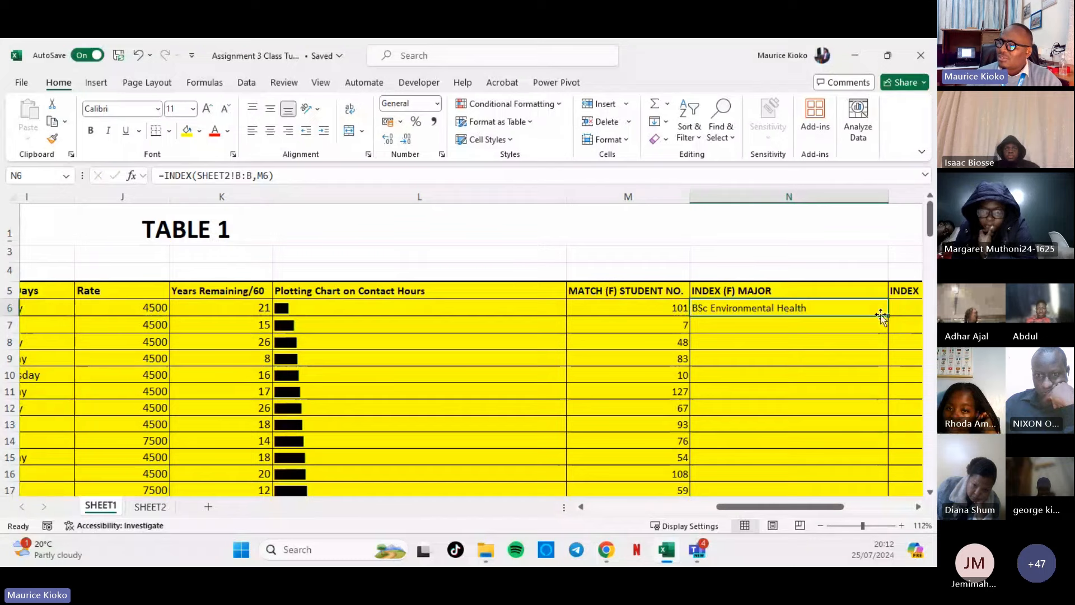
double_click(881, 316)
click(816, 296)
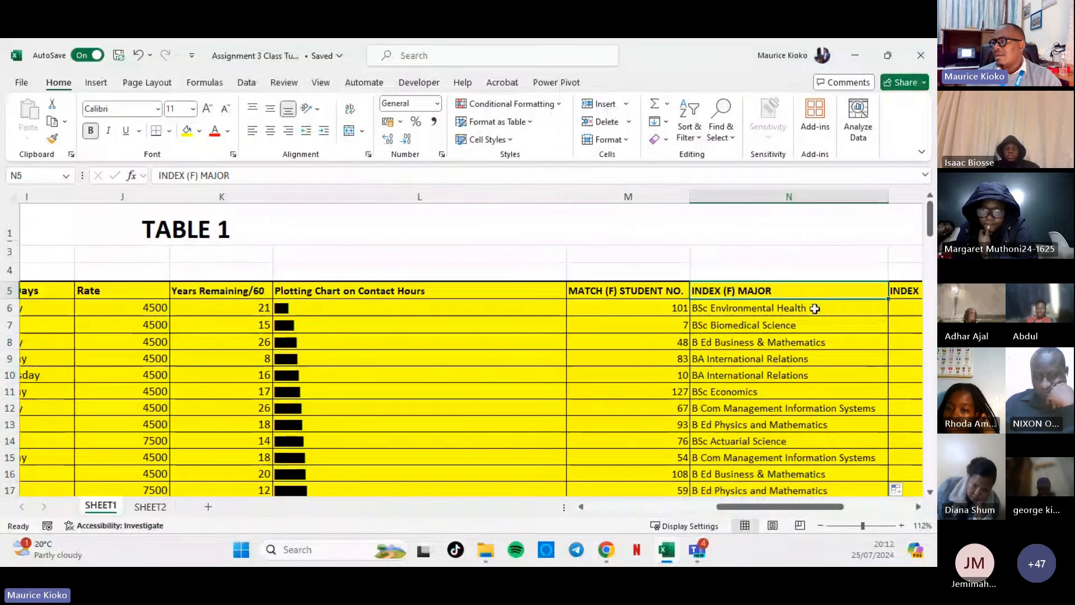
Remove SHEET2! from the INDEX formula in N6 and try SHHET2! as the sheet reference.
double_click(815, 309)
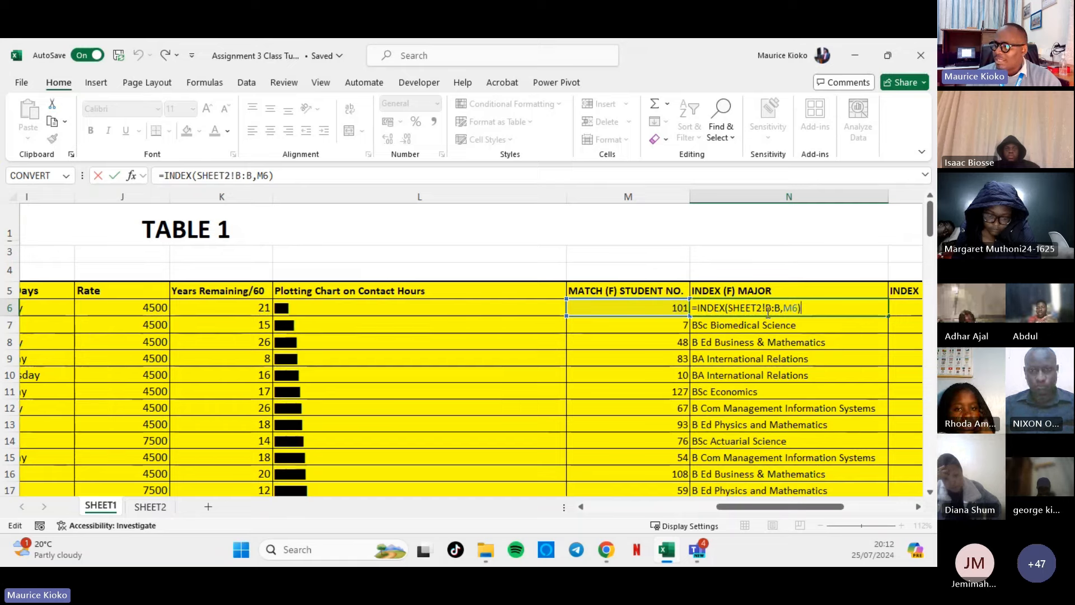
drag(766, 309, 730, 307)
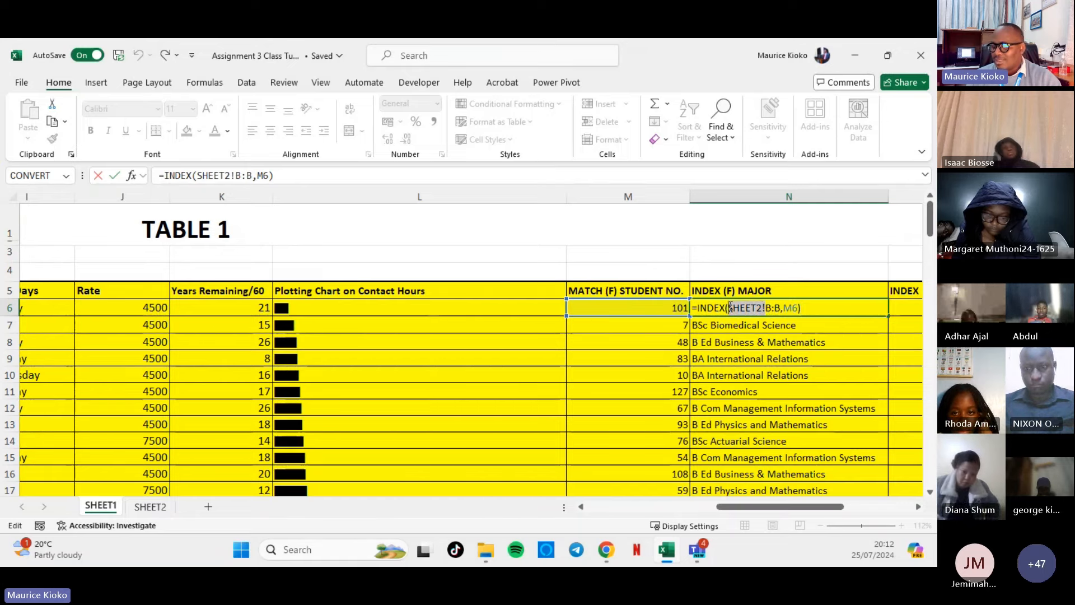
key(BackSpace)
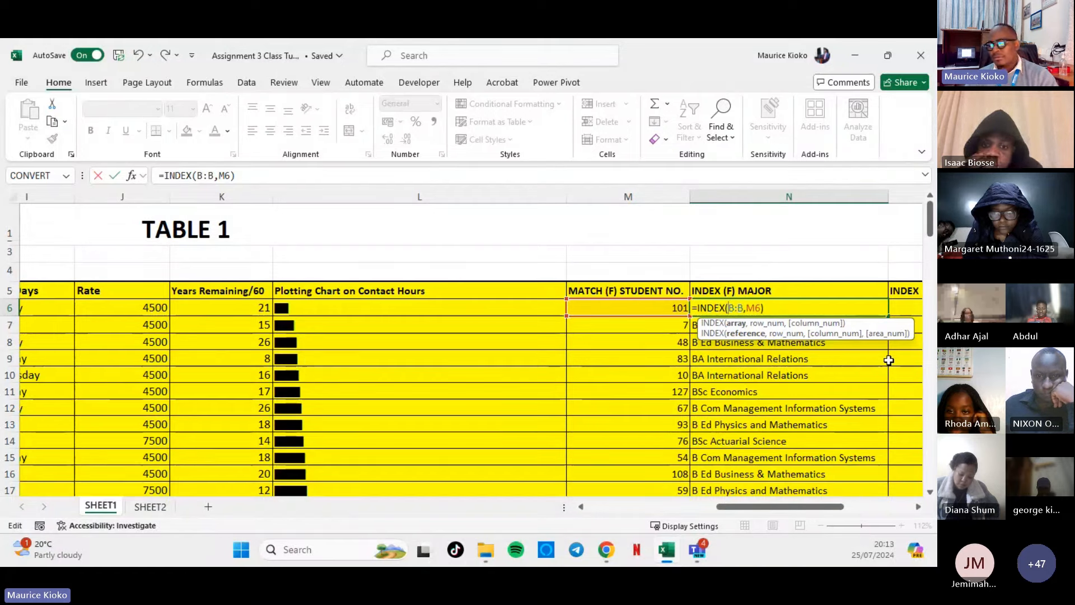
text(SHHET)
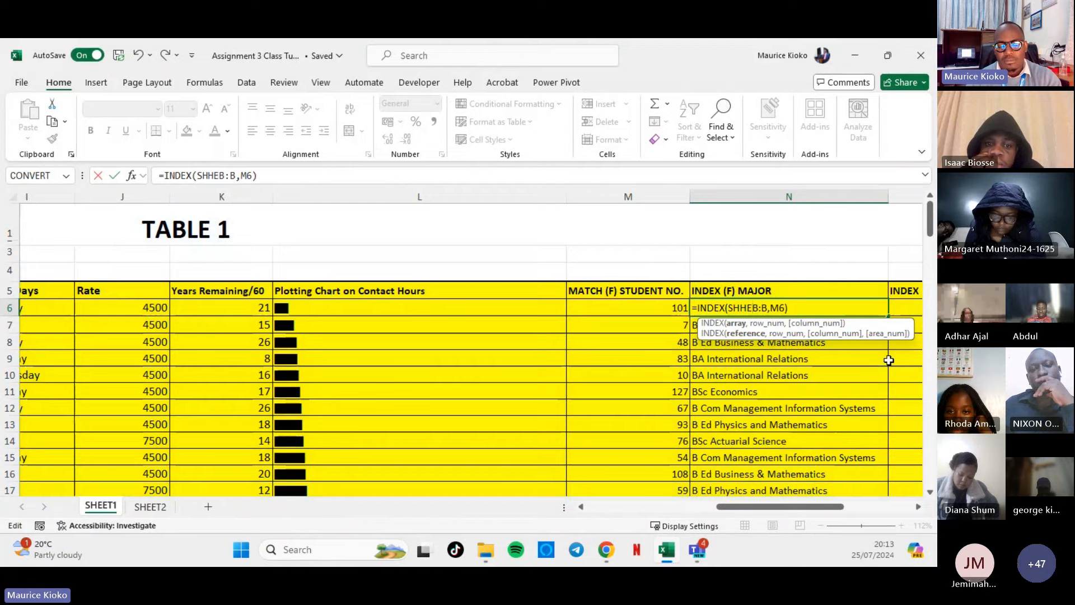
text(2!)
key(Return)
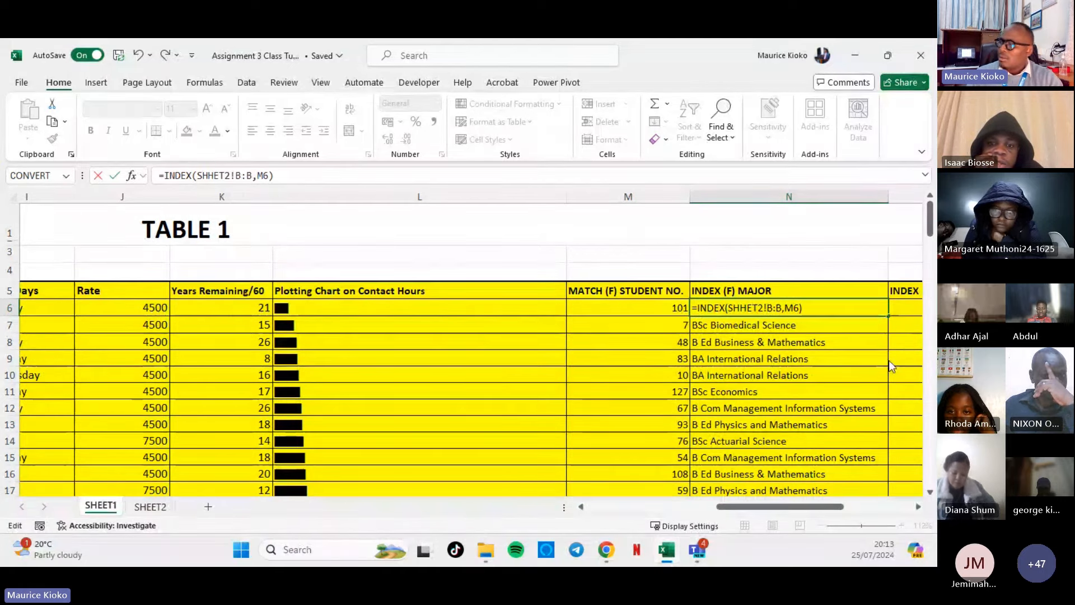
click(453, 50)
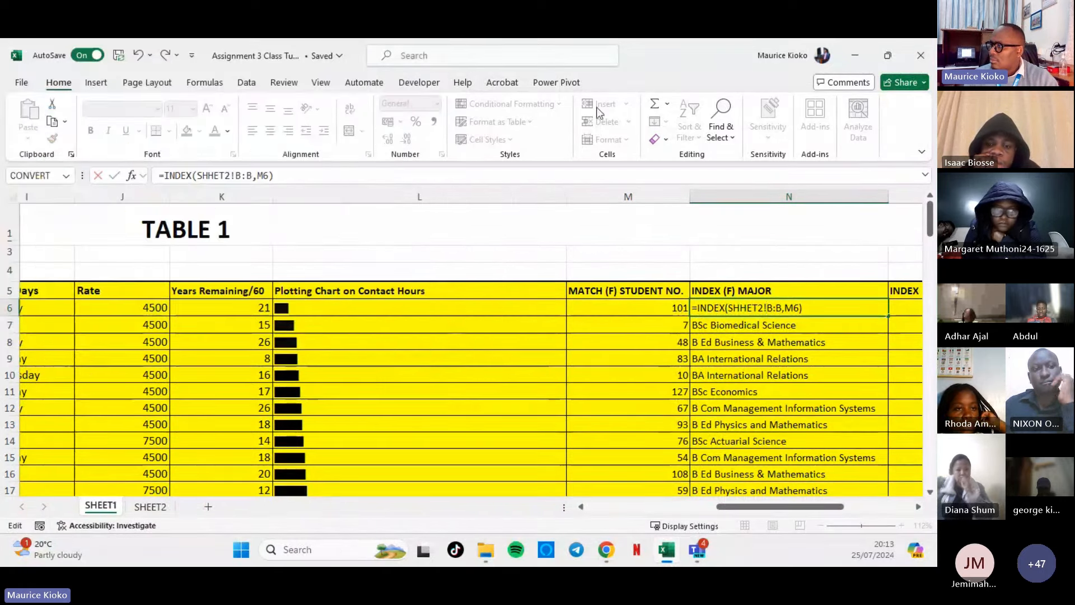
Correct the sheet name in the N6 formula so that it reads =INDEX(SHEET2!B:B,M6).
click(831, 308)
double_click(768, 309)
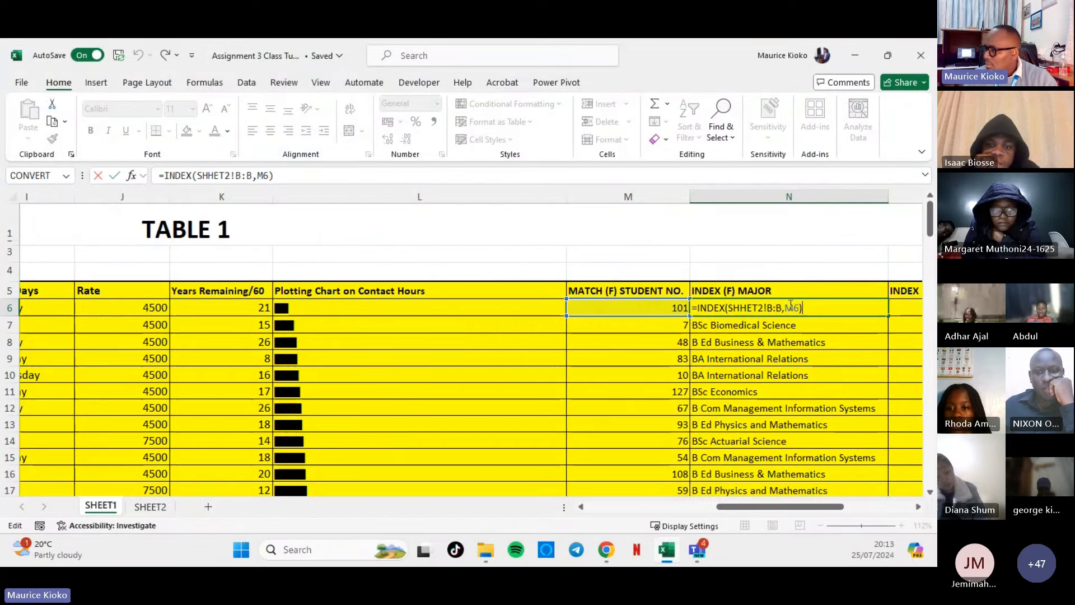
click(745, 307)
key(BackSpace)
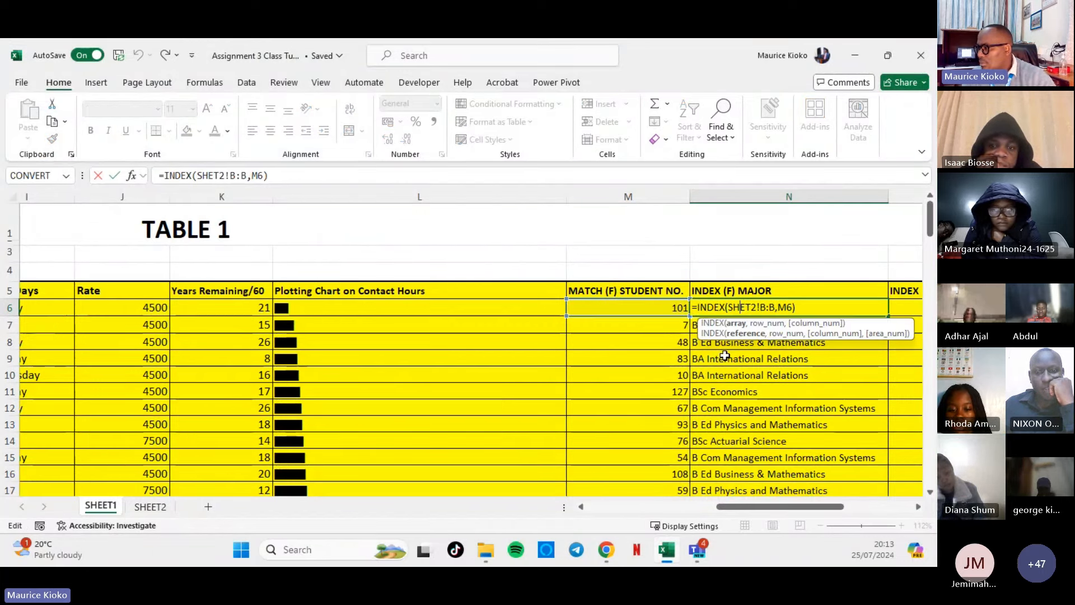
text(E)
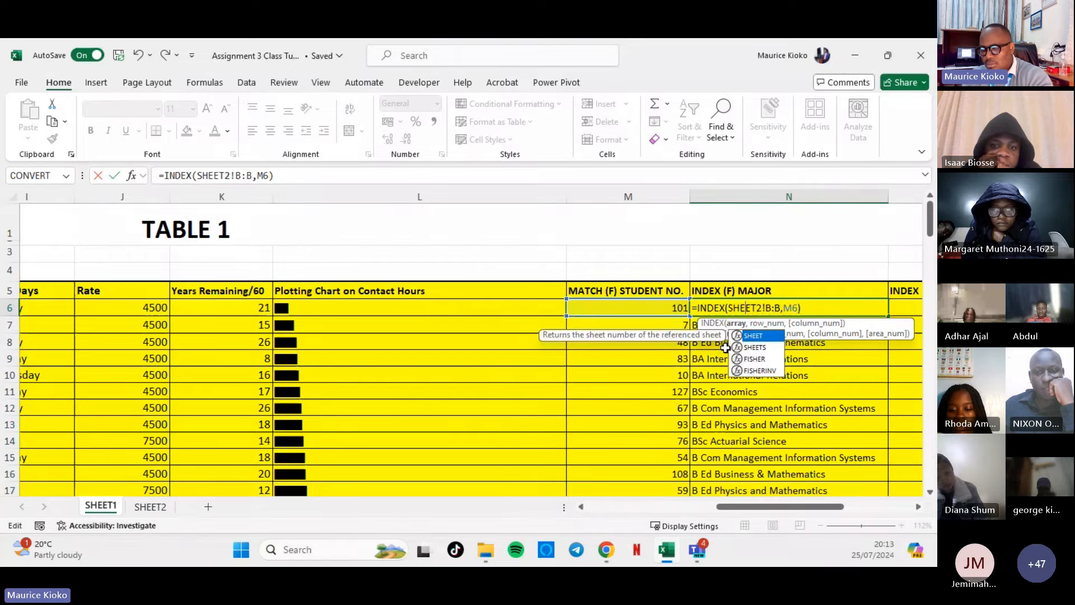
key(Return)
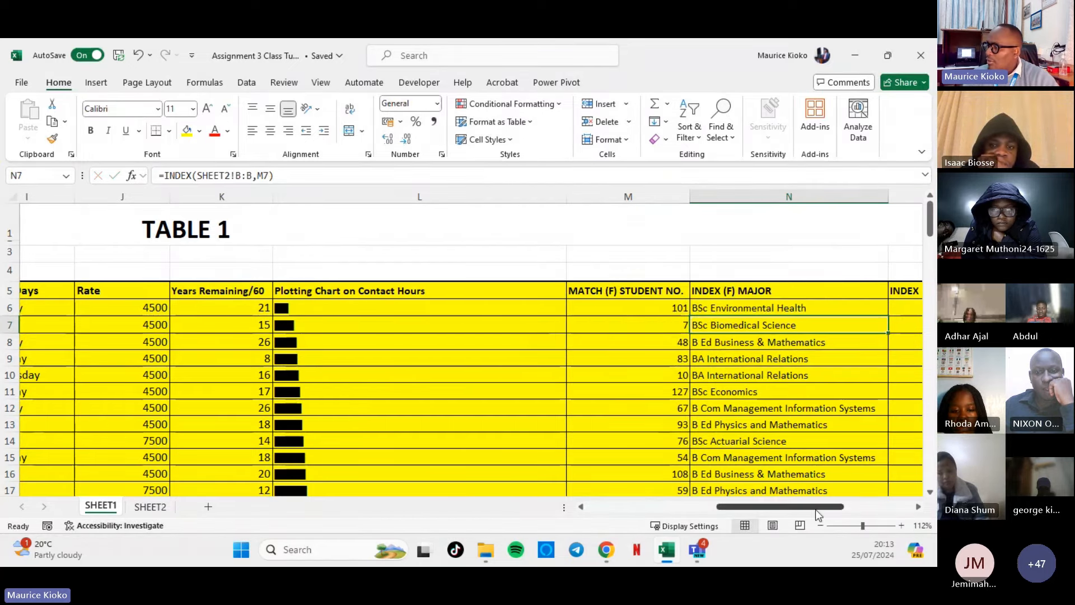
Examine the INDEX MATCH (F) BALANCE column of Table 1 and the BALANCE column C of Table 2 on SHEET2.
drag(815, 509, 885, 509)
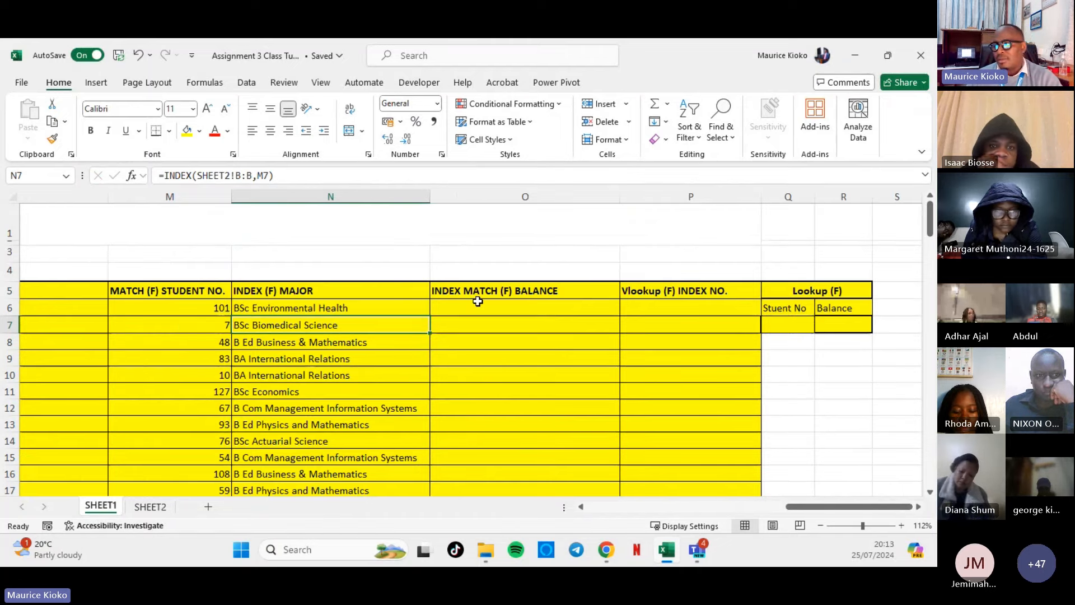
click(159, 507)
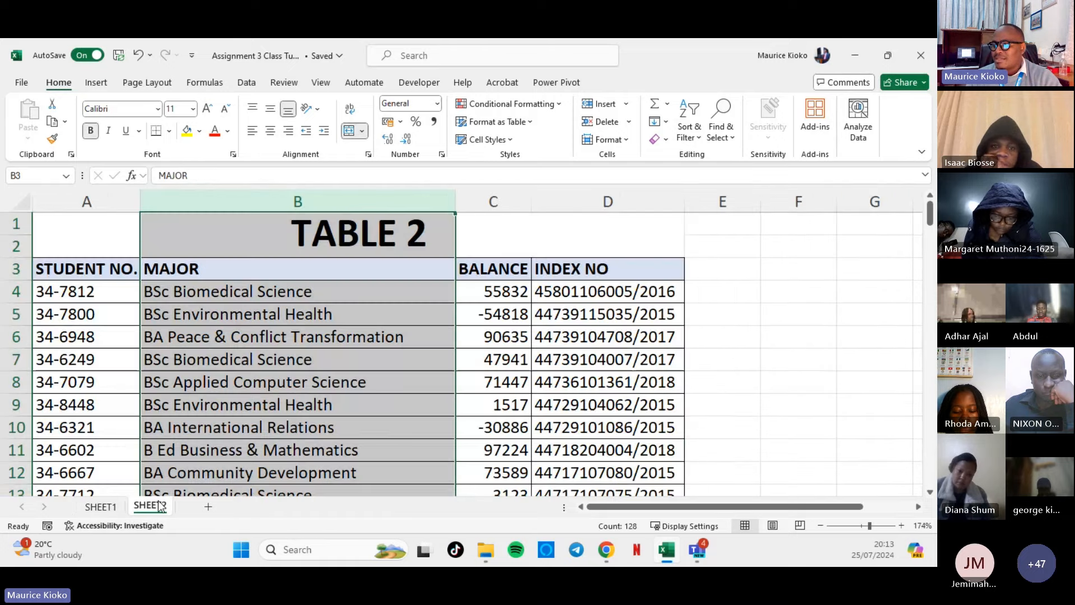
key(Right)
key(ctrl+space)
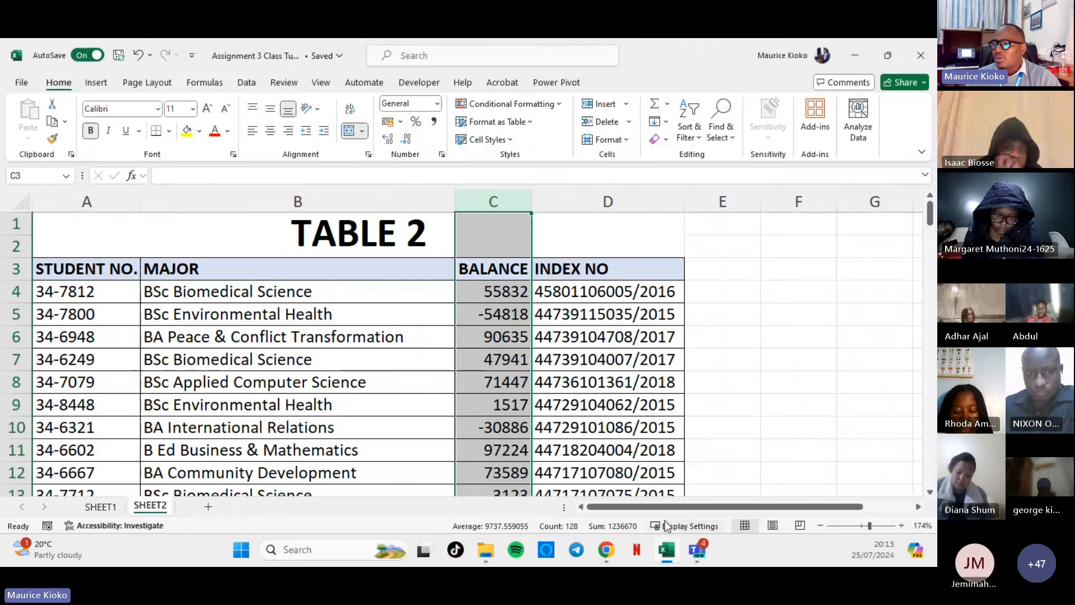
click(106, 508)
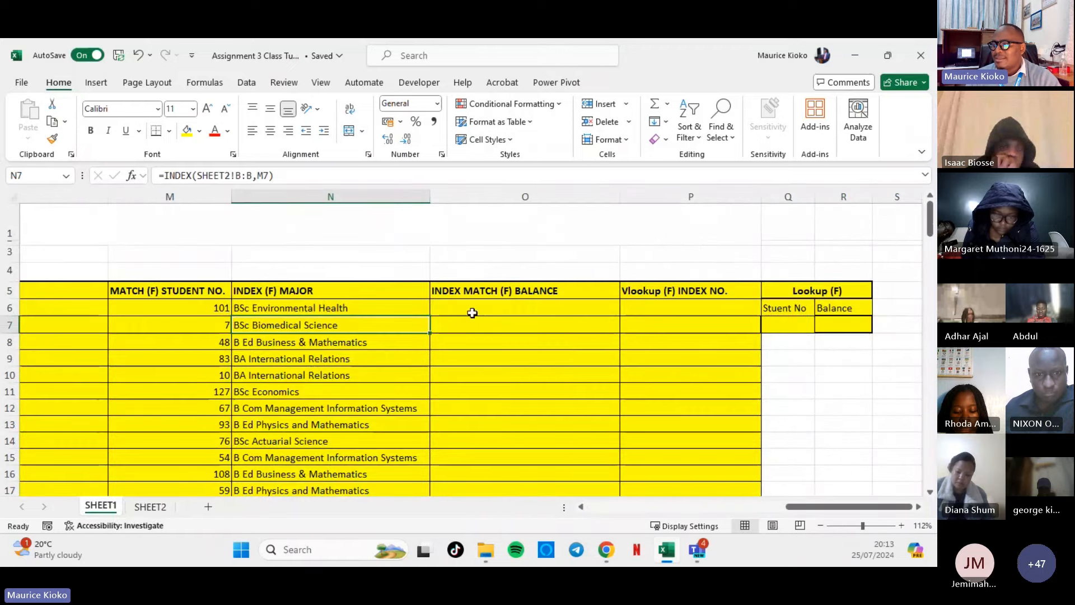
Start an INDEX formula in O6 under INDEX MATCH (F) BALANCE with SHEET2!C:C as the array.
click(472, 313)
text(=)
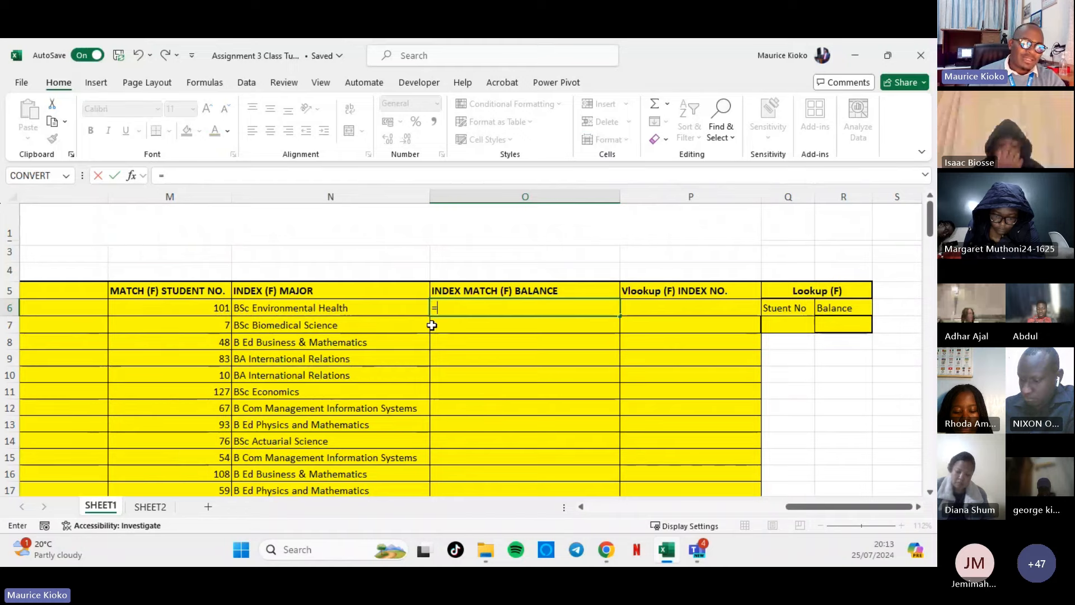
text(INDEX)
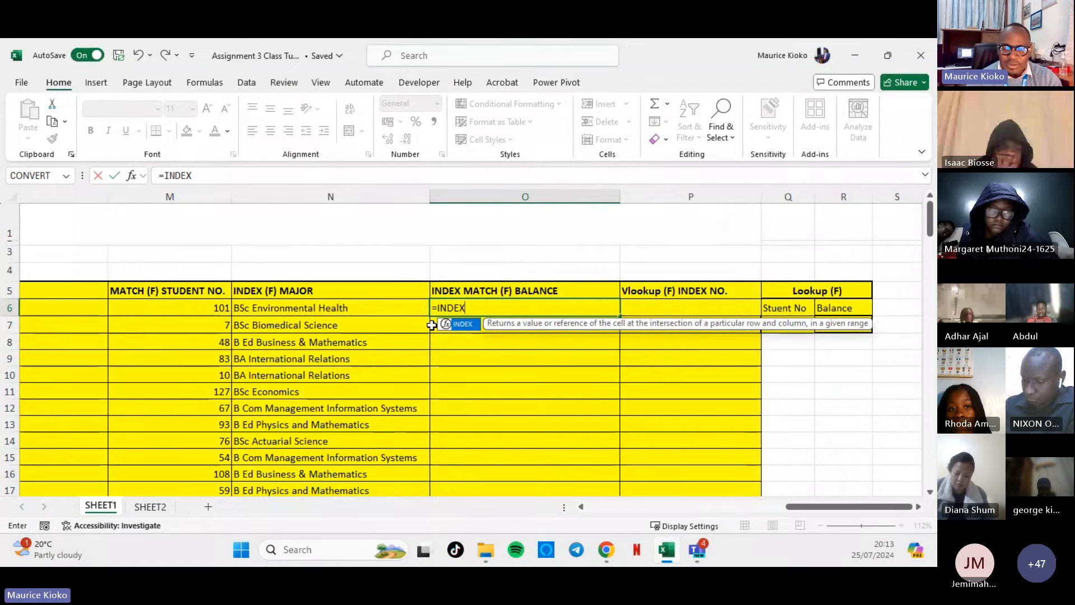
text(()
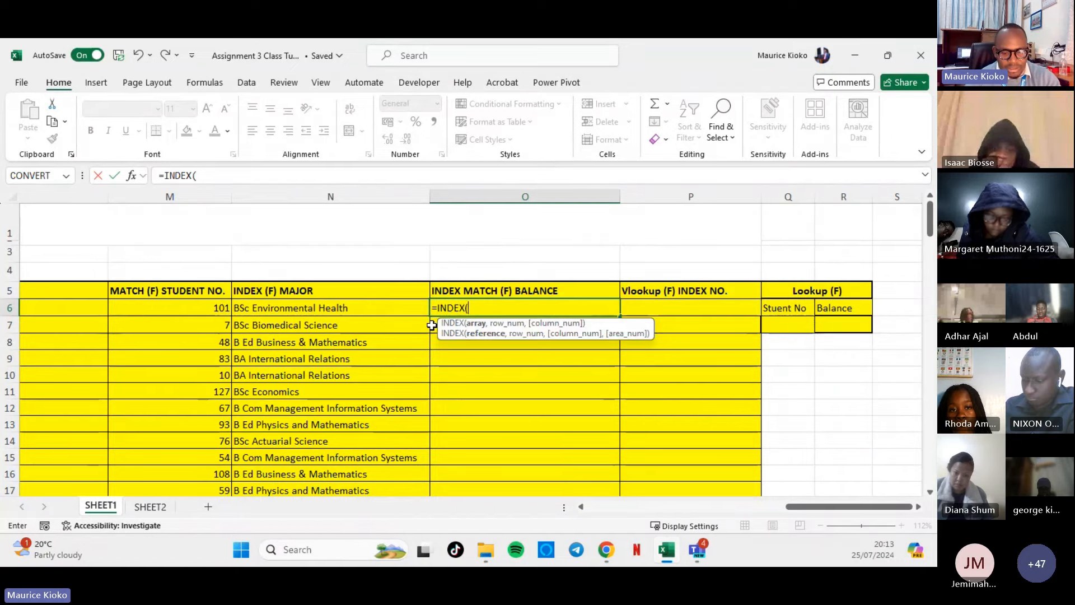
text(SHEET2!)
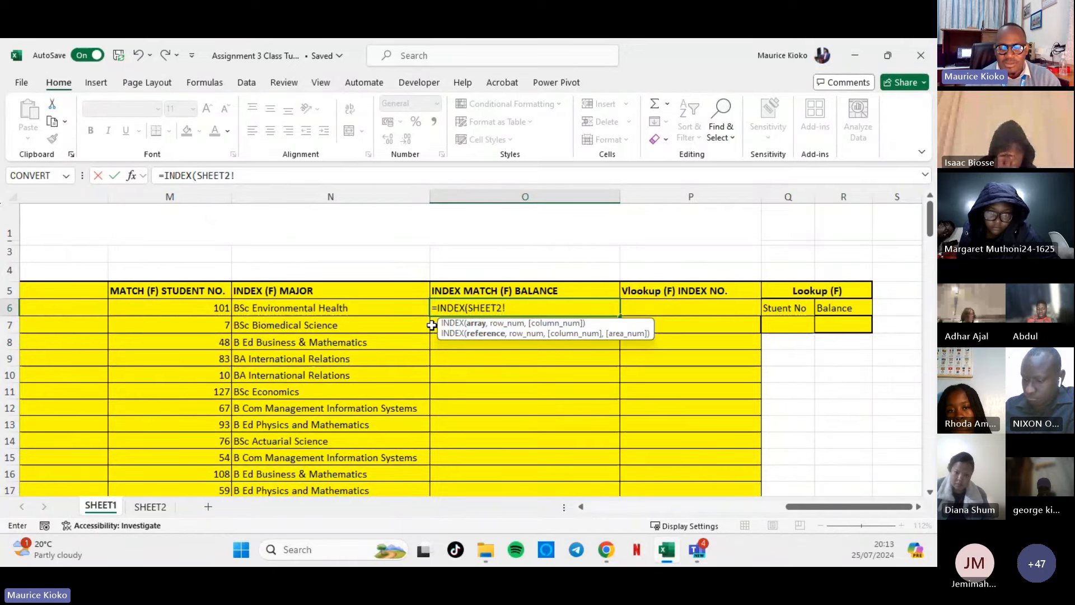
text(C:)
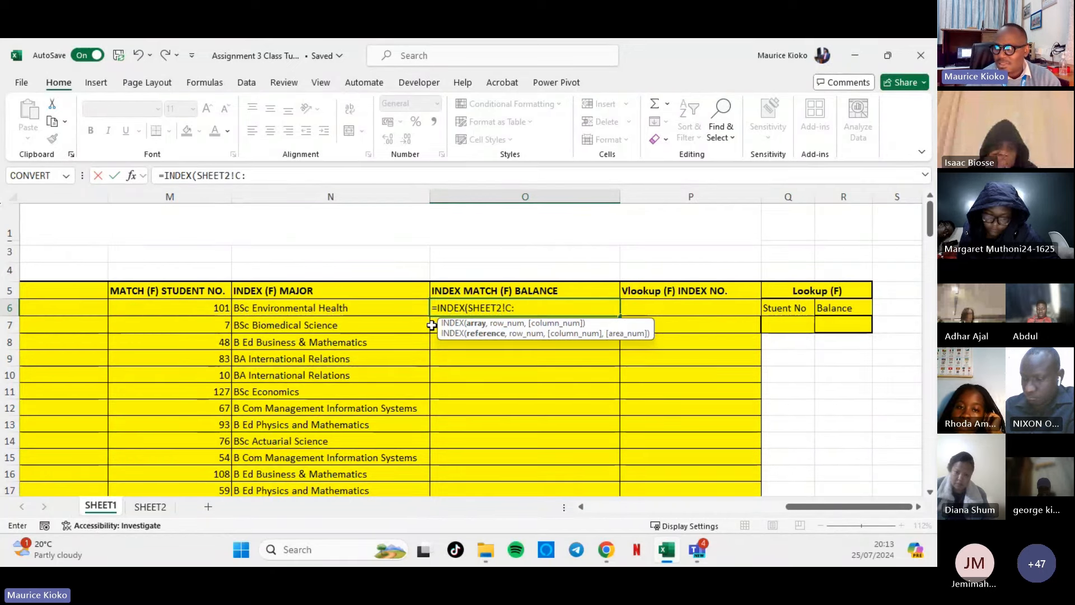
text(C,)
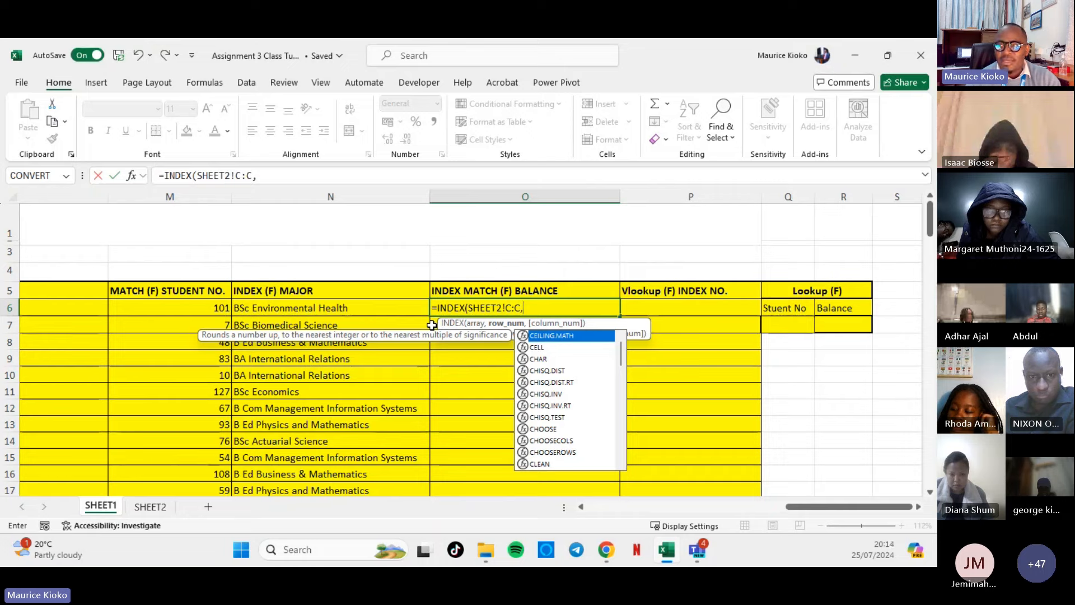
Nest a MATCH function as the row number in O6, with A6 as lookup value and SHEET2!A:A as lookup array.
text(MAT)
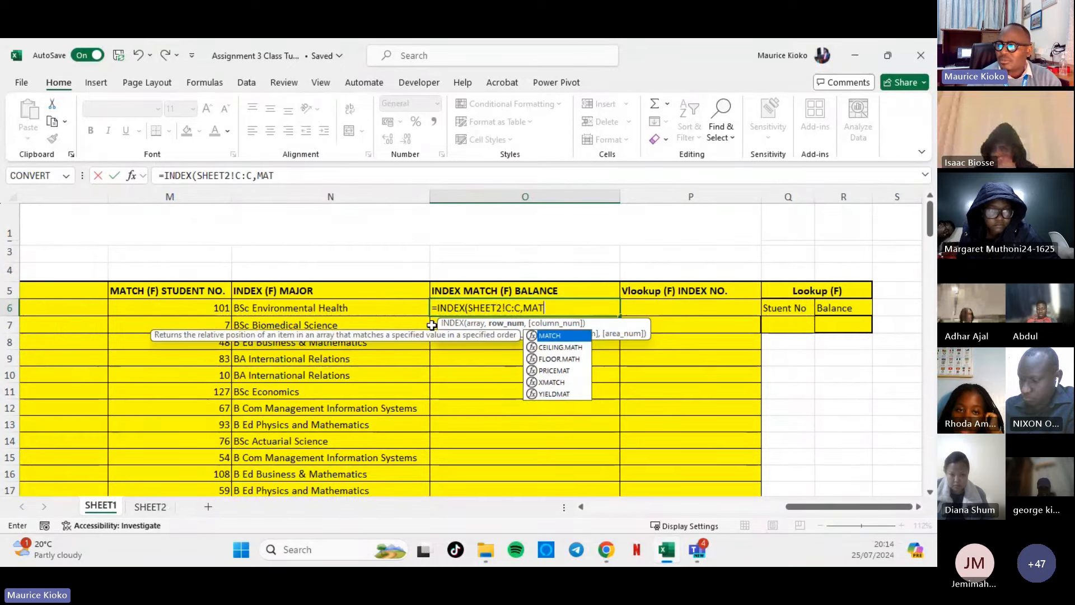
double_click(550, 335)
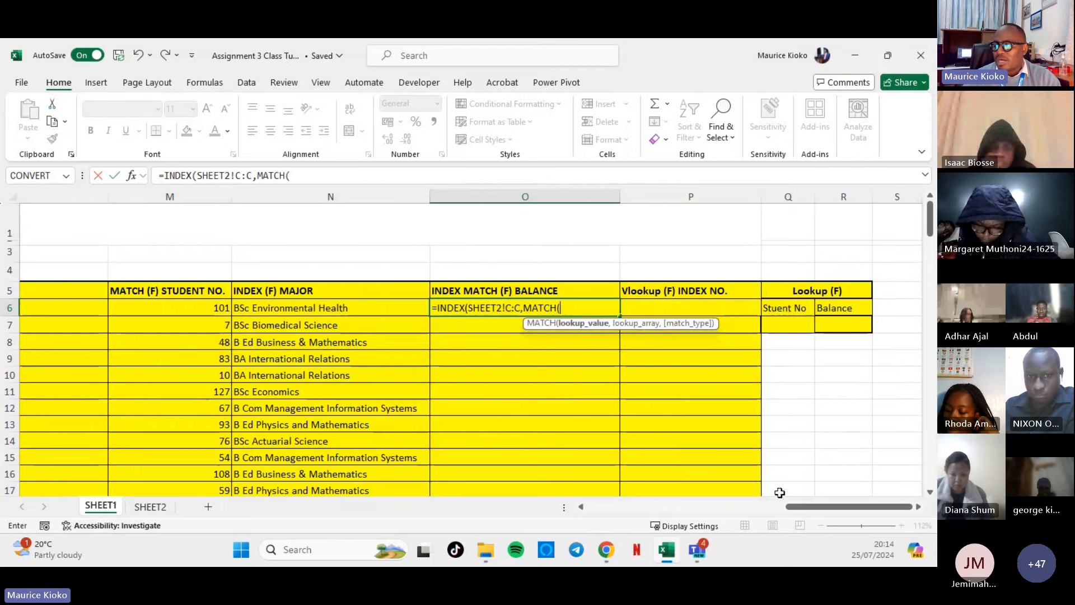
mouse_move(789, 506)
mouse_down()
mouse_move(572, 526)
mouse_move(792, 515)
mouse_up()
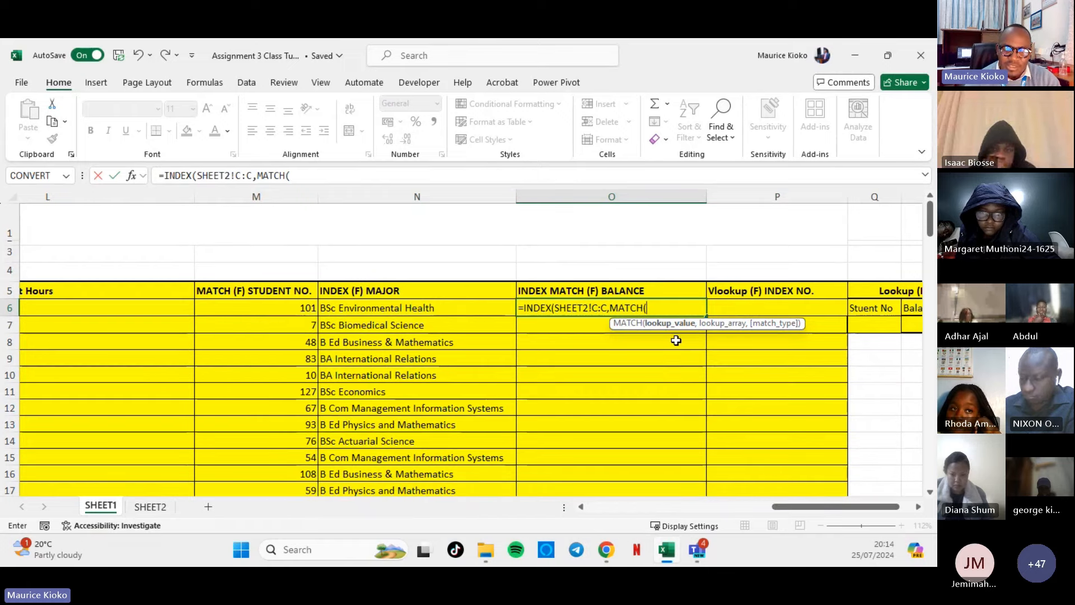
text(A)
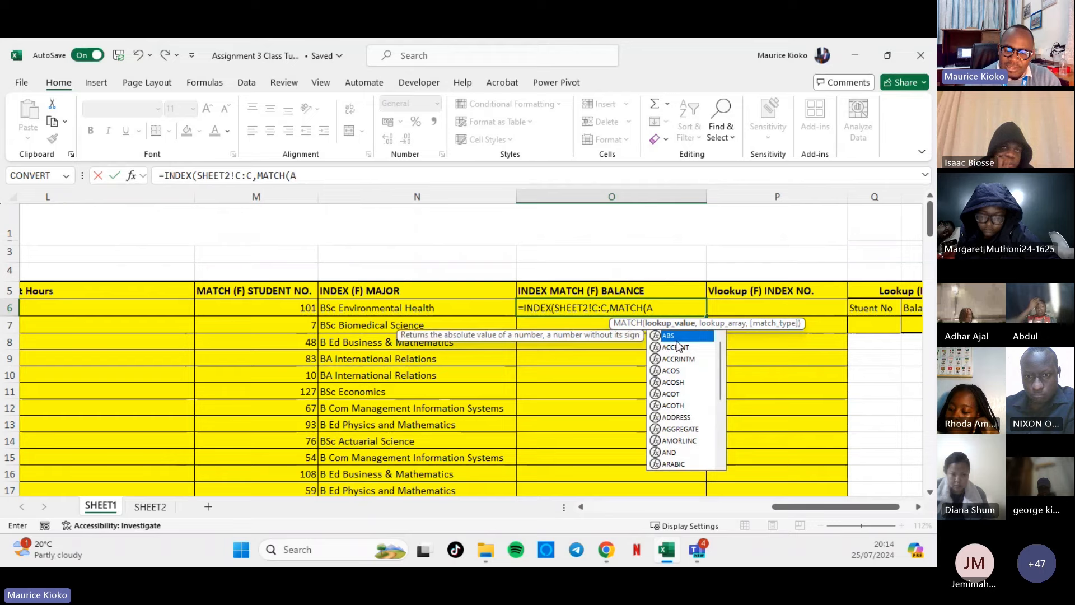
text(6,S)
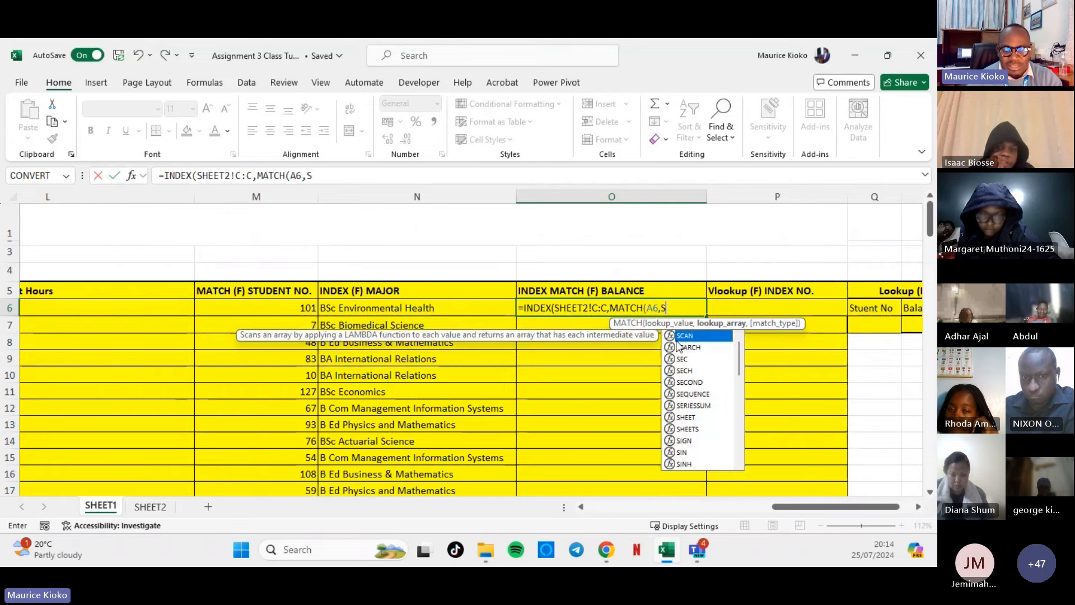
text(H)
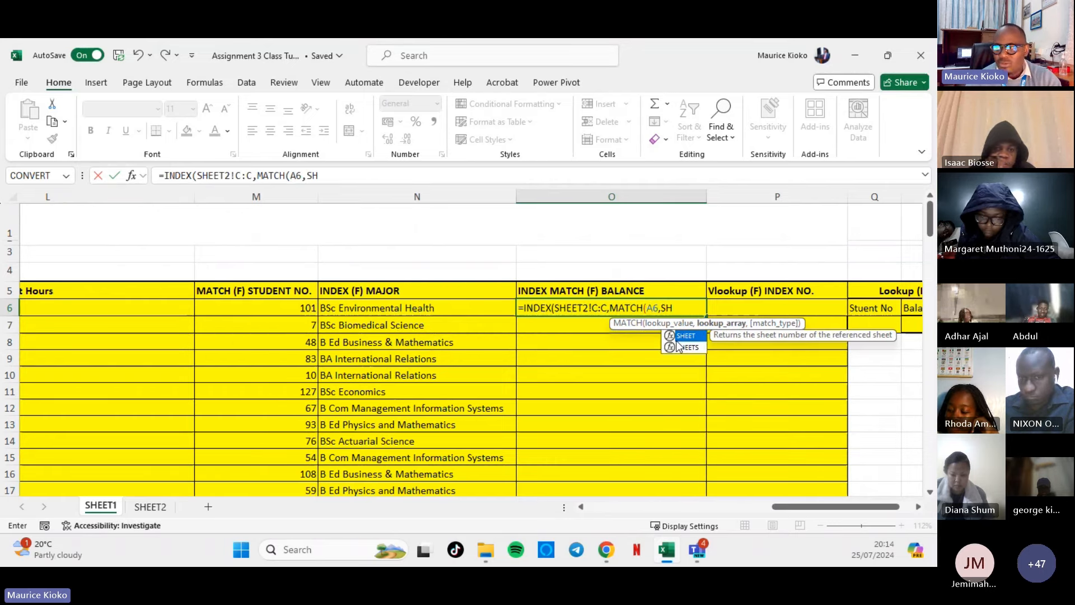
text(EET2)
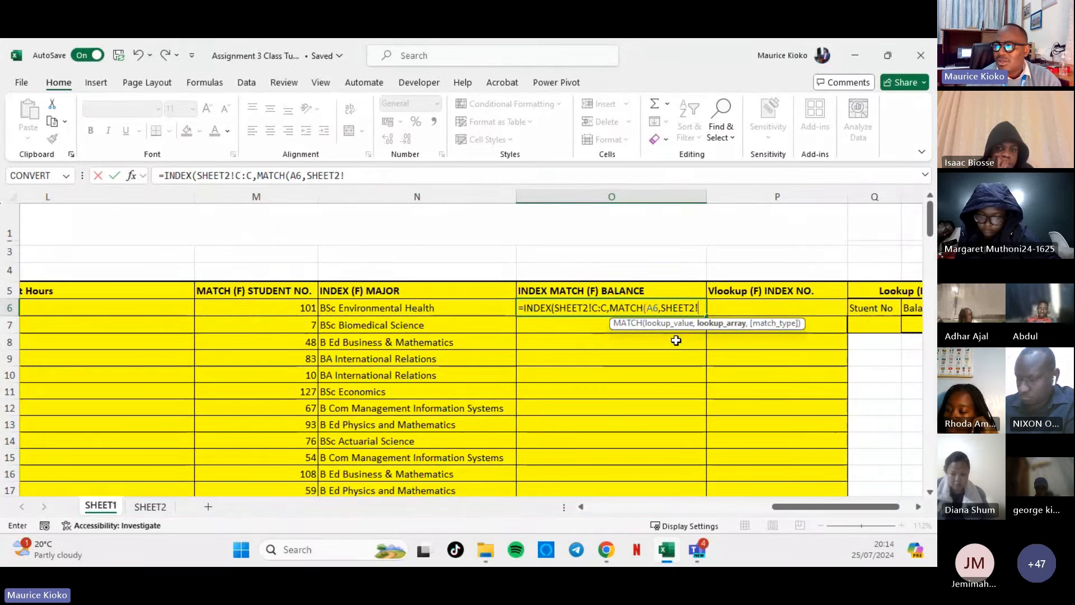
text(!A)
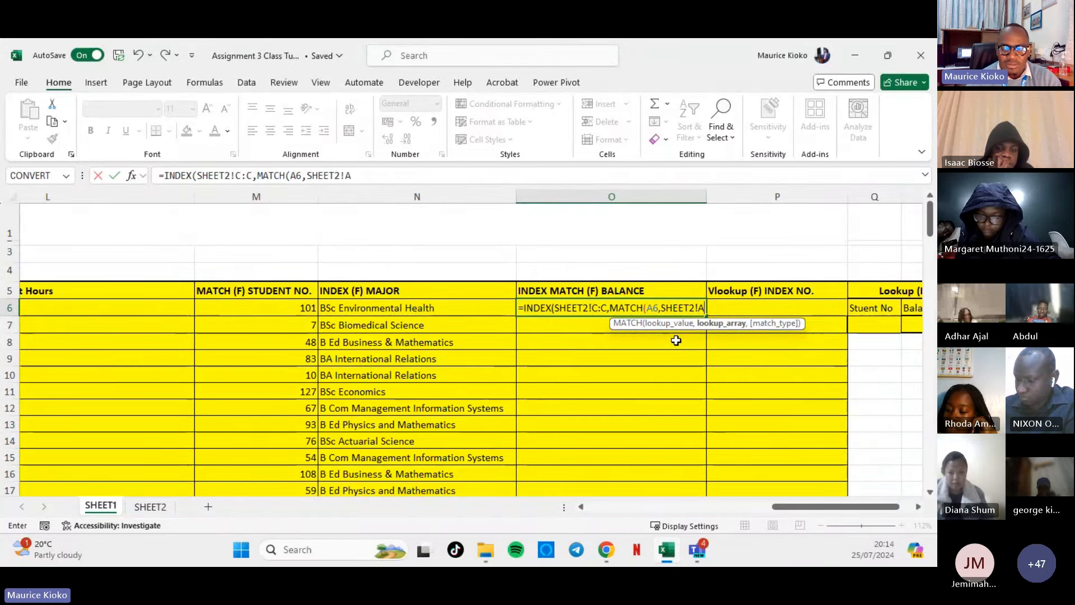
text(:A)
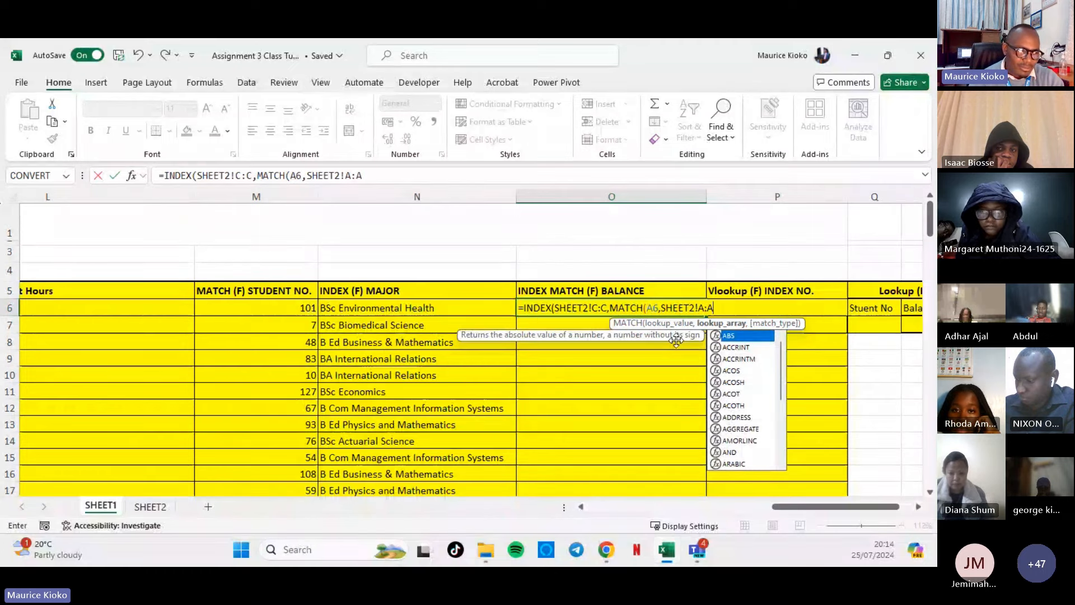
Set the match type in O6 to 0 and complete the formula =INDEX(SHEET2!C:C,MATCH(A6,SHEET2!A:A,0)).
text(,)
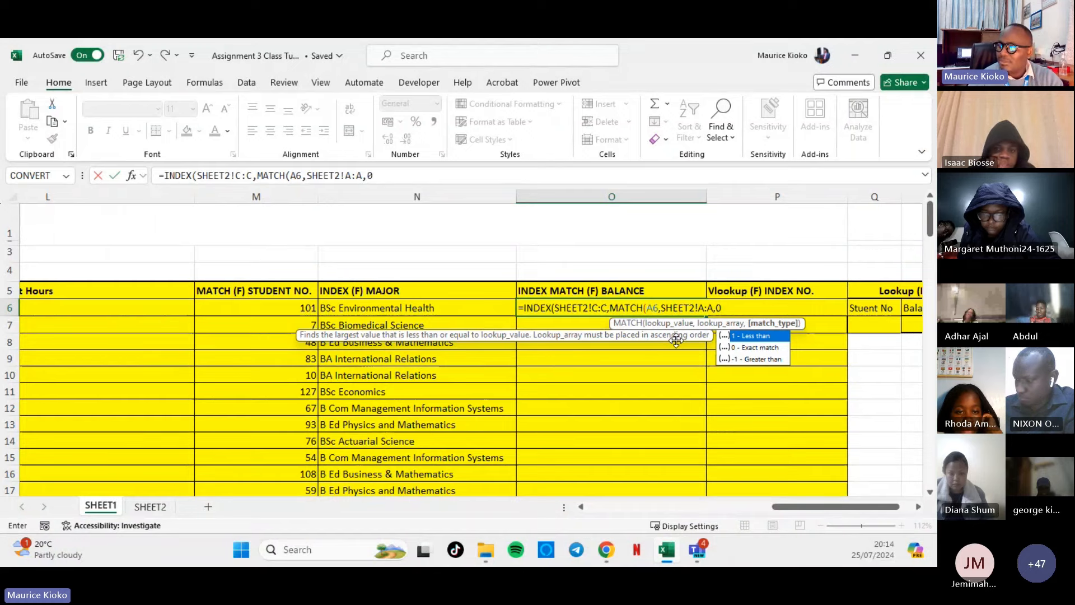
text(0))
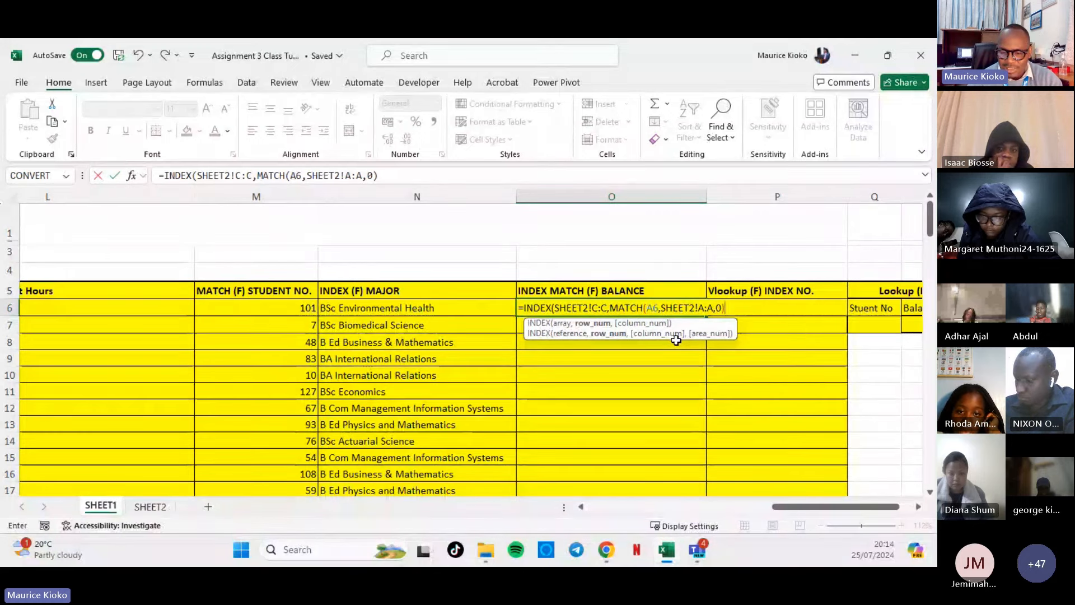
text())
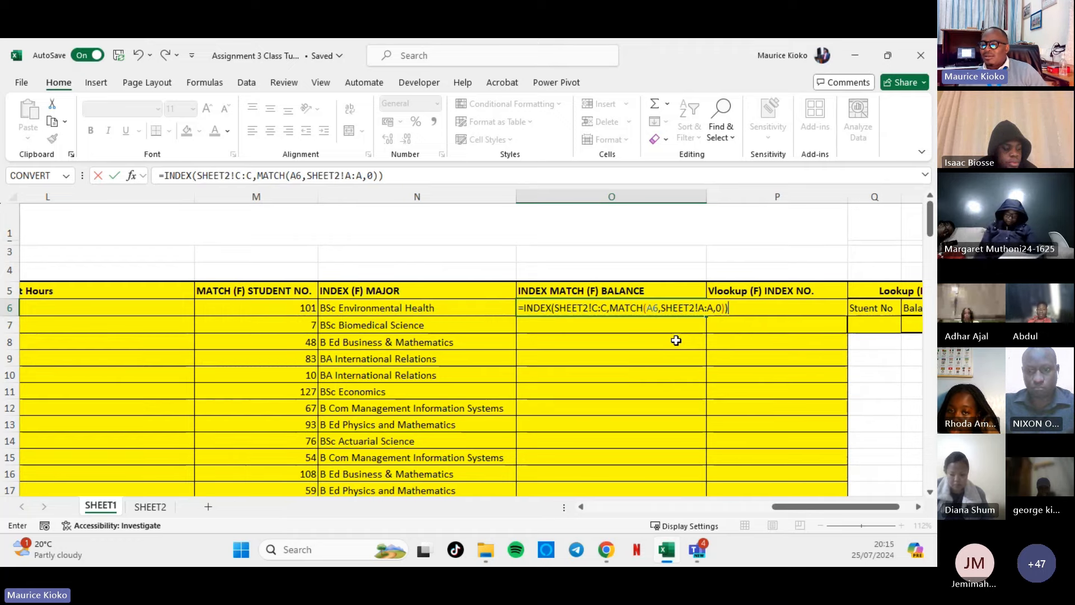
key(Return)
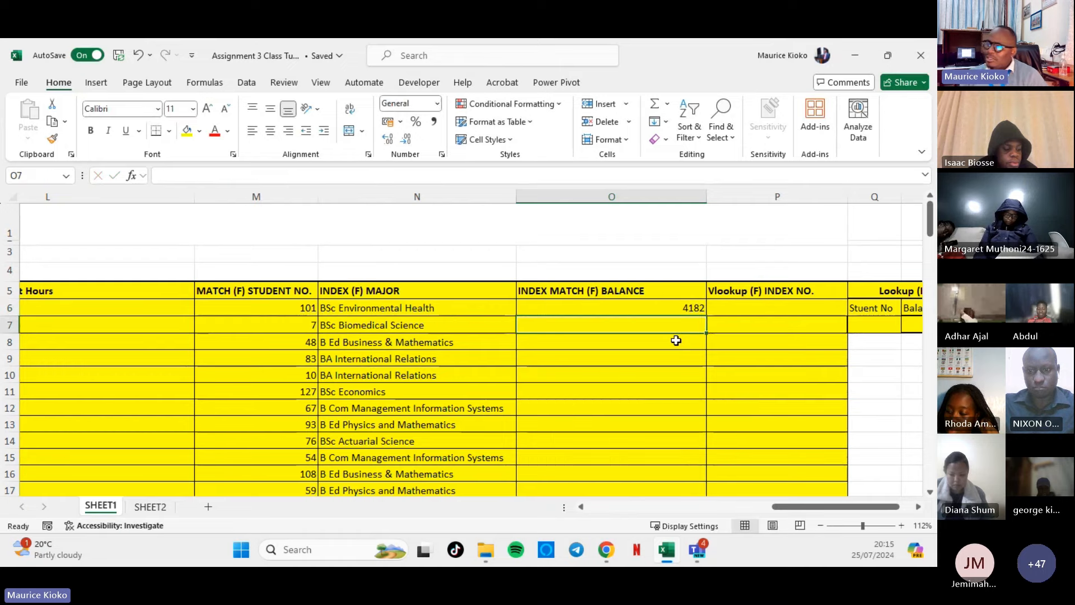
Fill the formula from O6 down the INDEX MATCH (F) BALANCE column and open the O6 formula for inspection.
click(700, 303)
double_click(706, 317)
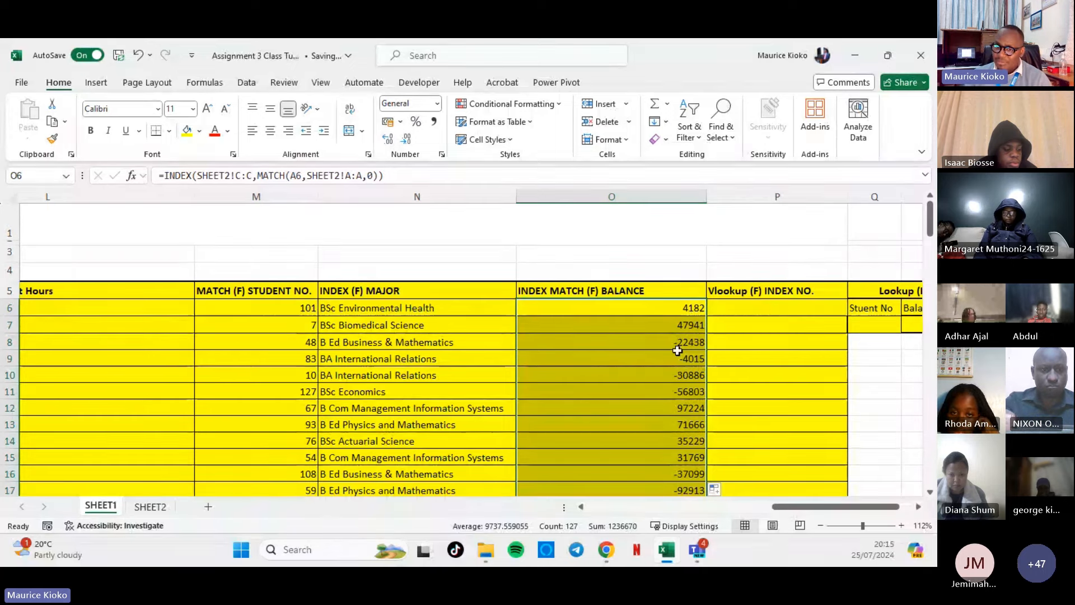
double_click(669, 304)
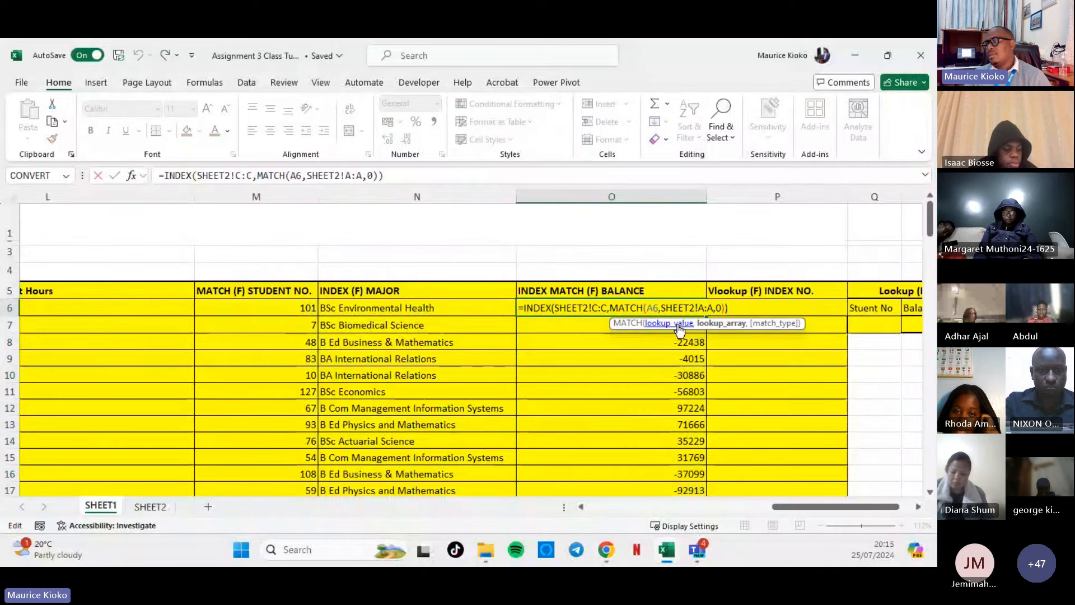
Check the INDEX NO column on SHEET2, and start a VLOOKUP formula in P6 of SHEET1 with A6 as the lookup value.
key(Return)
click(753, 305)
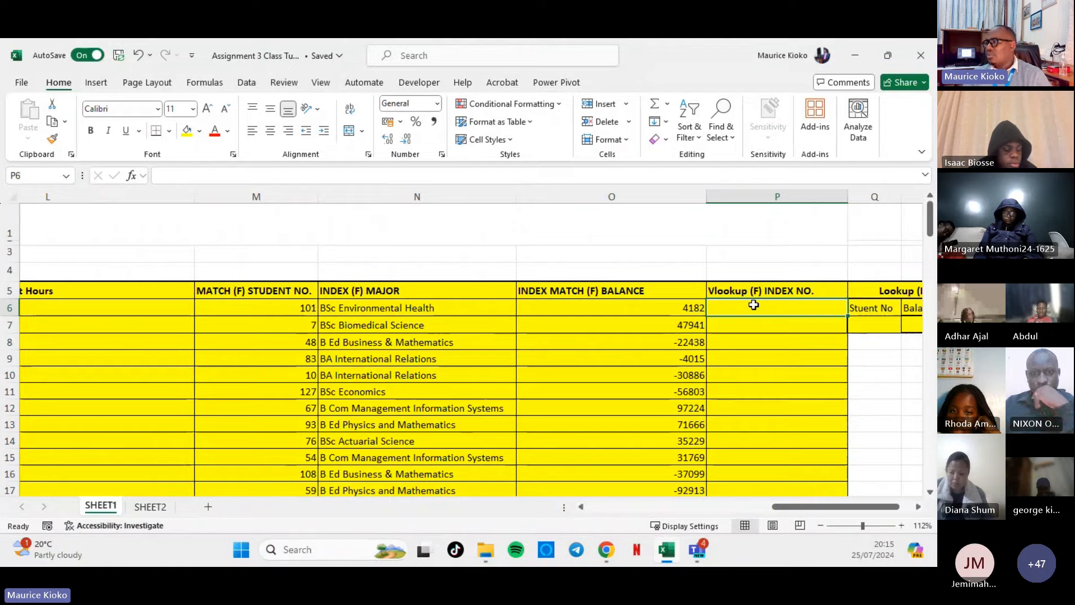
click(150, 506)
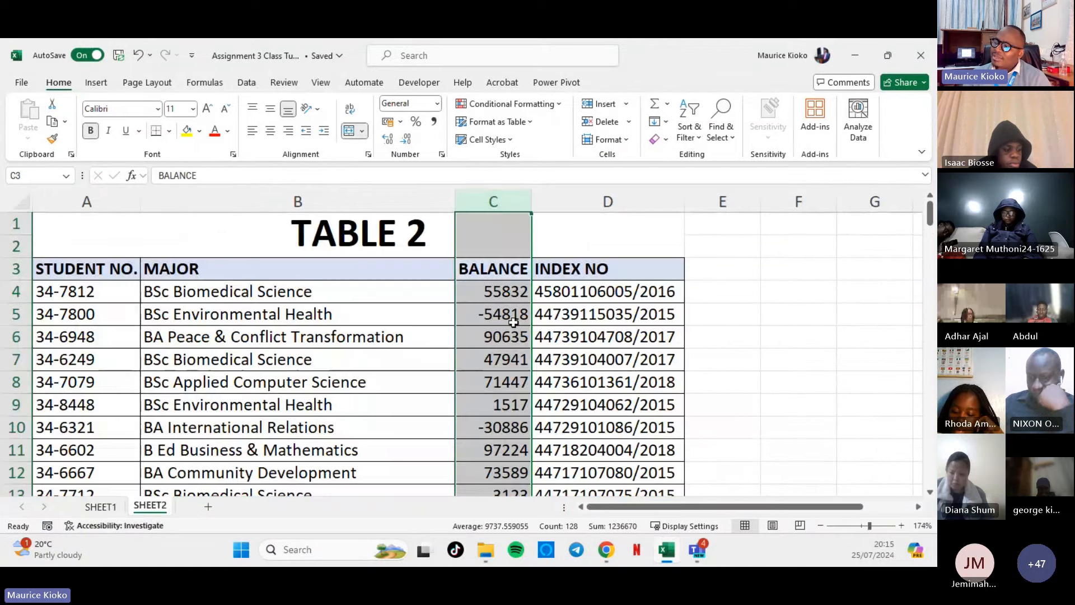
click(605, 203)
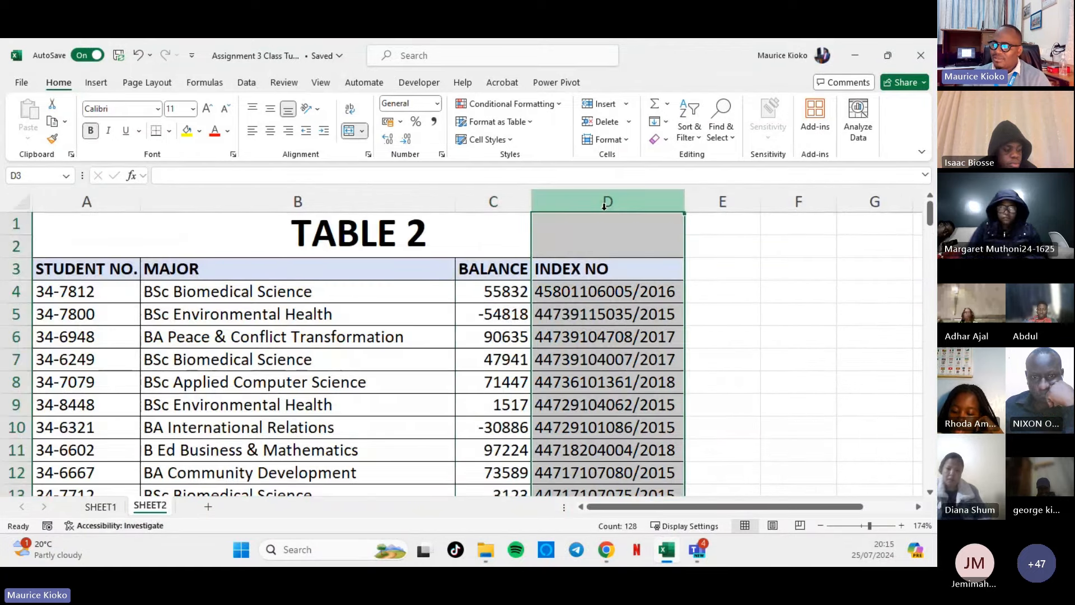
click(102, 506)
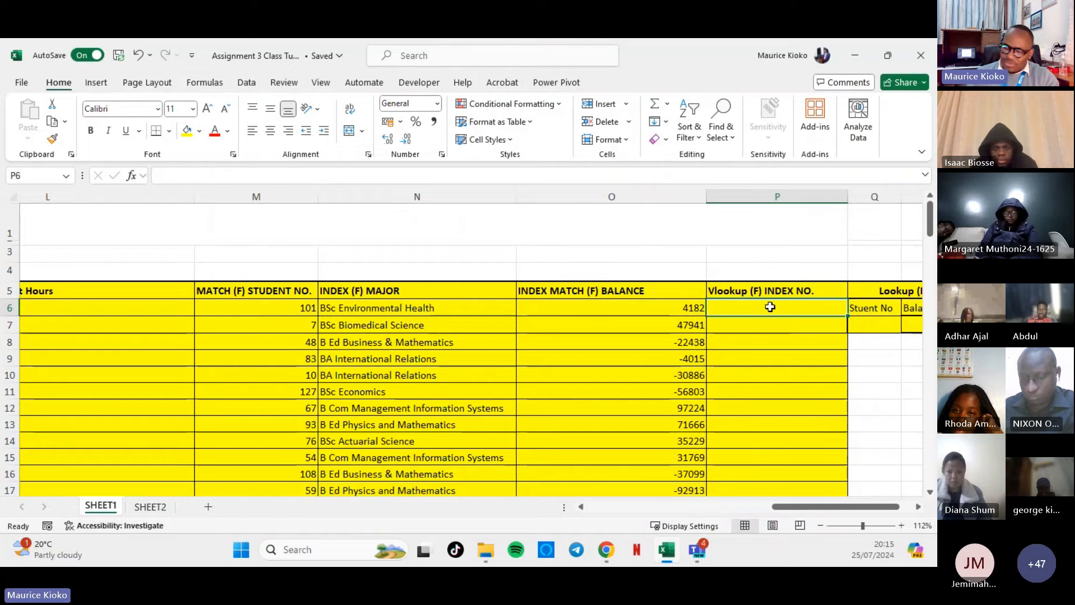
text(=vlo)
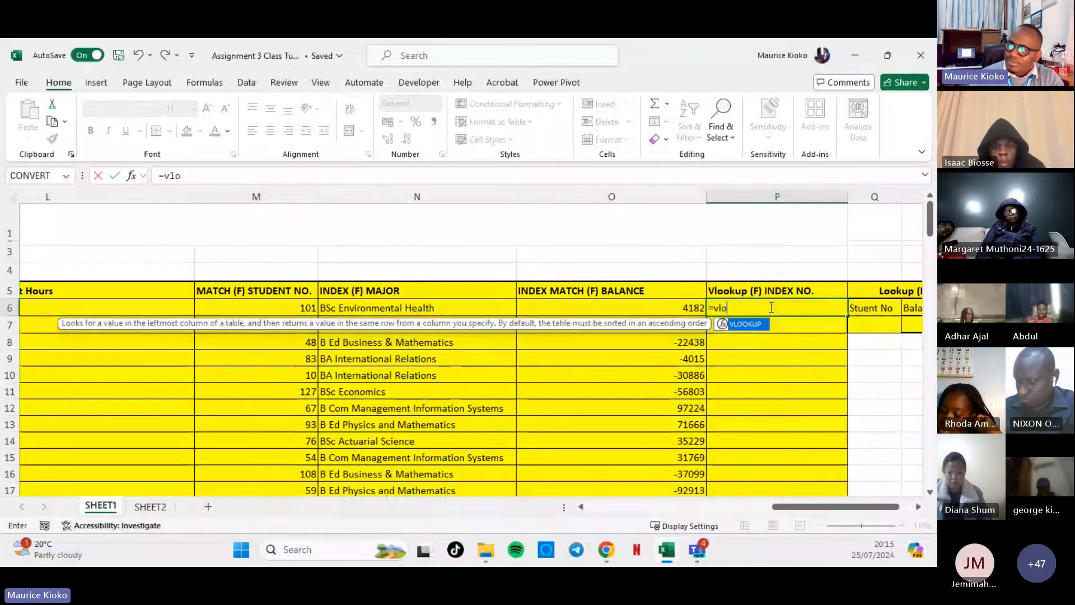
double_click(751, 329)
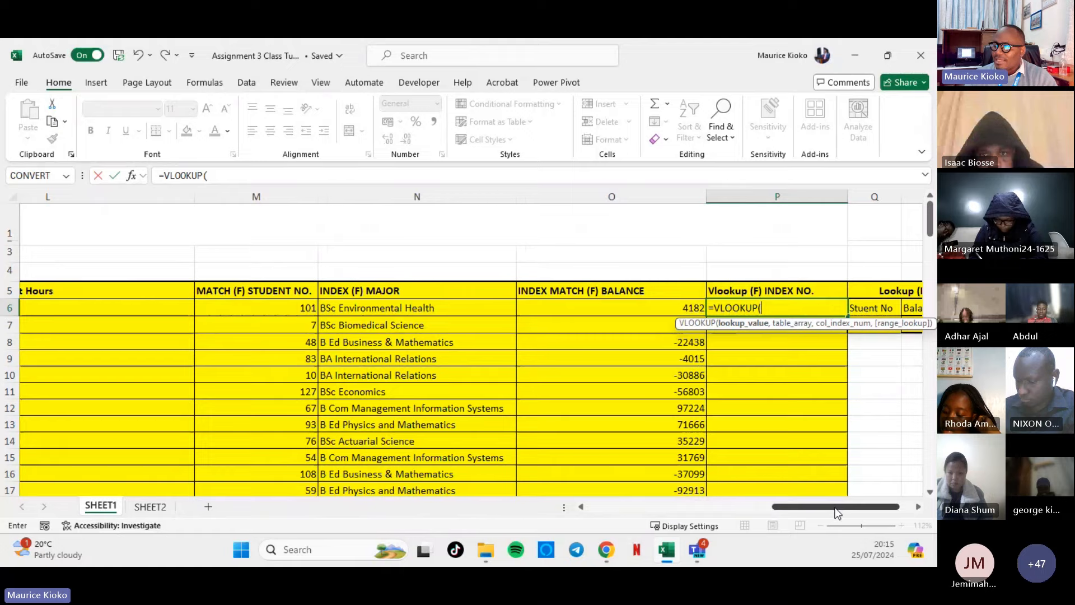
drag(833, 510, 860, 514)
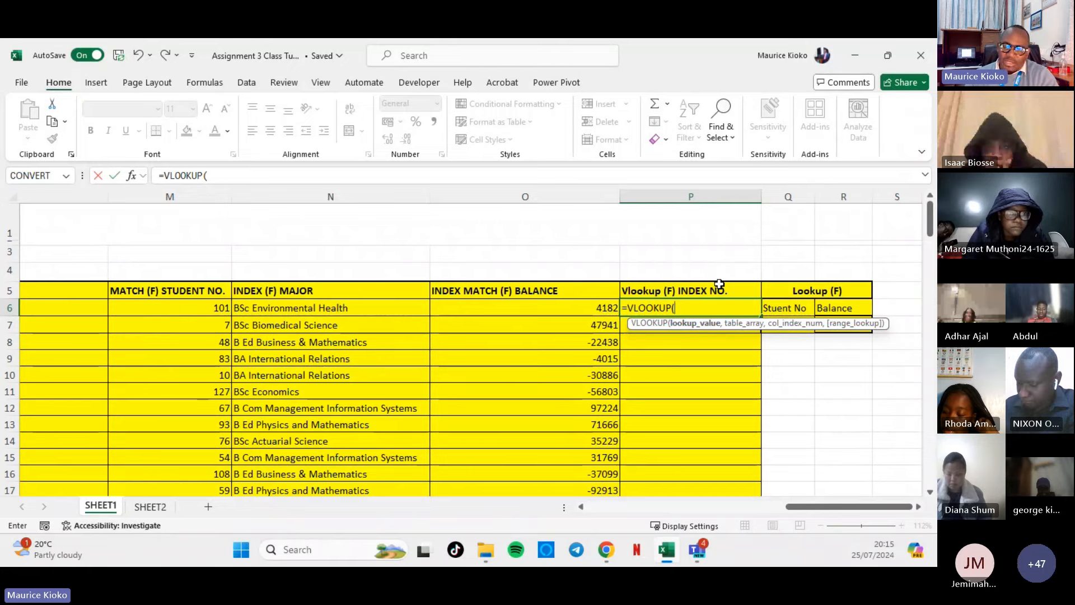
text(A6)
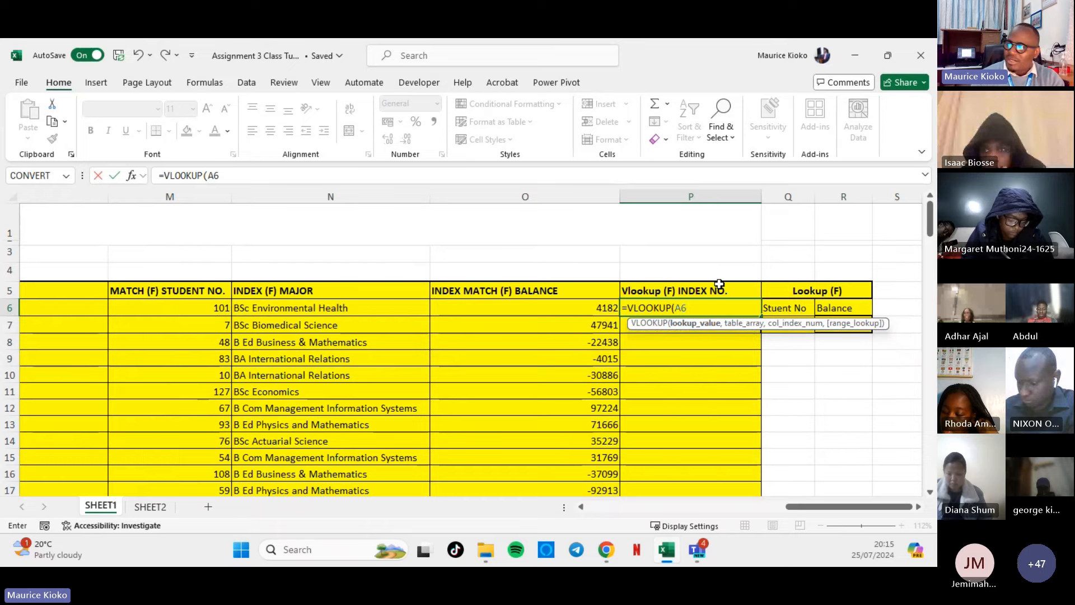
text(,)
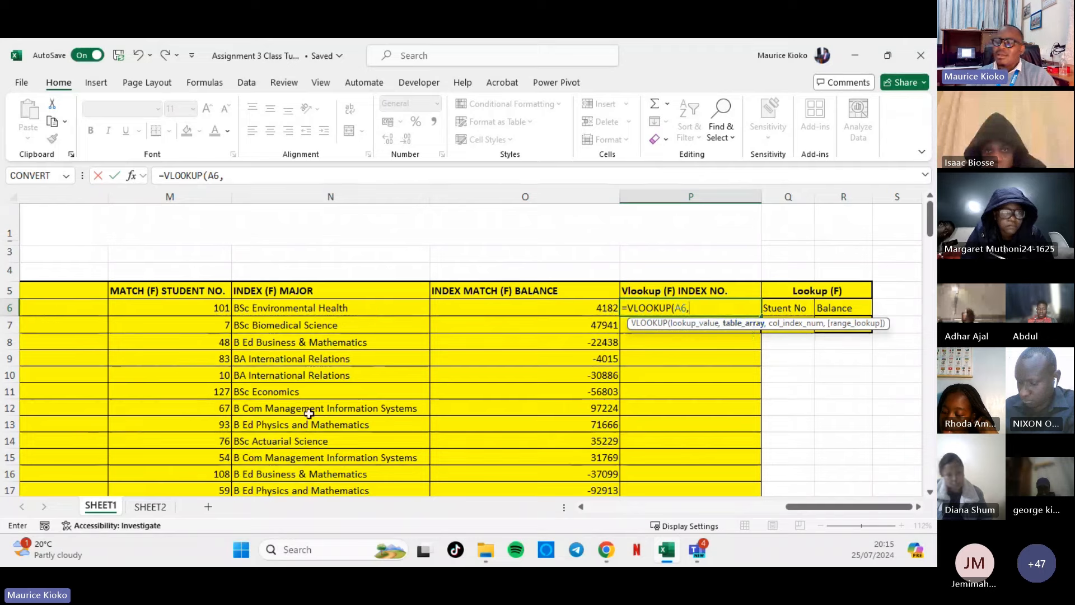
Set the VLOOKUP table array in P6 to columns A:D of SHEET2.
click(154, 509)
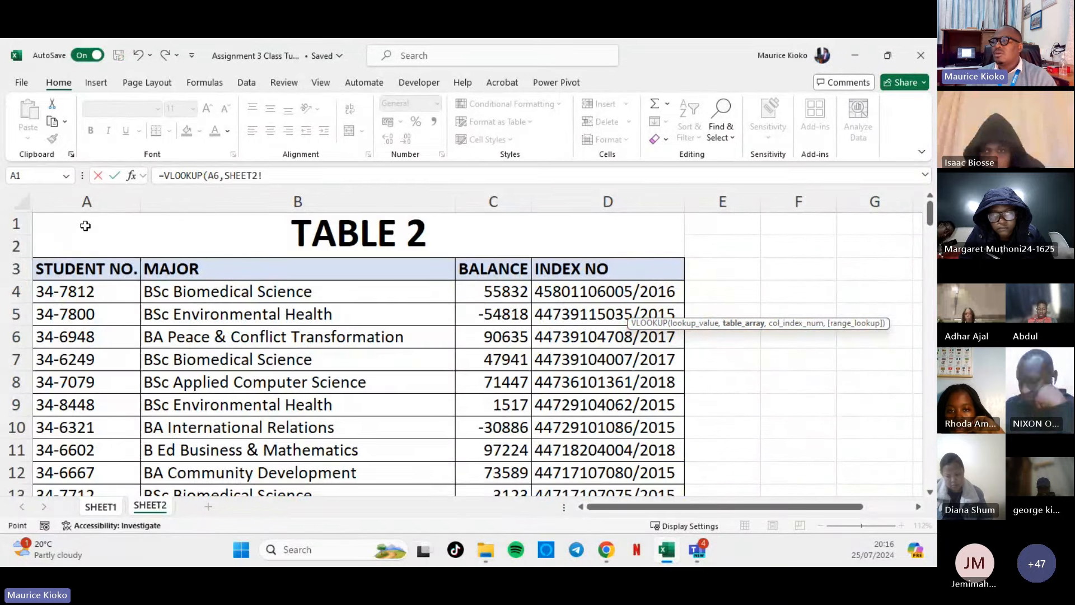
drag(60, 221, 572, 106)
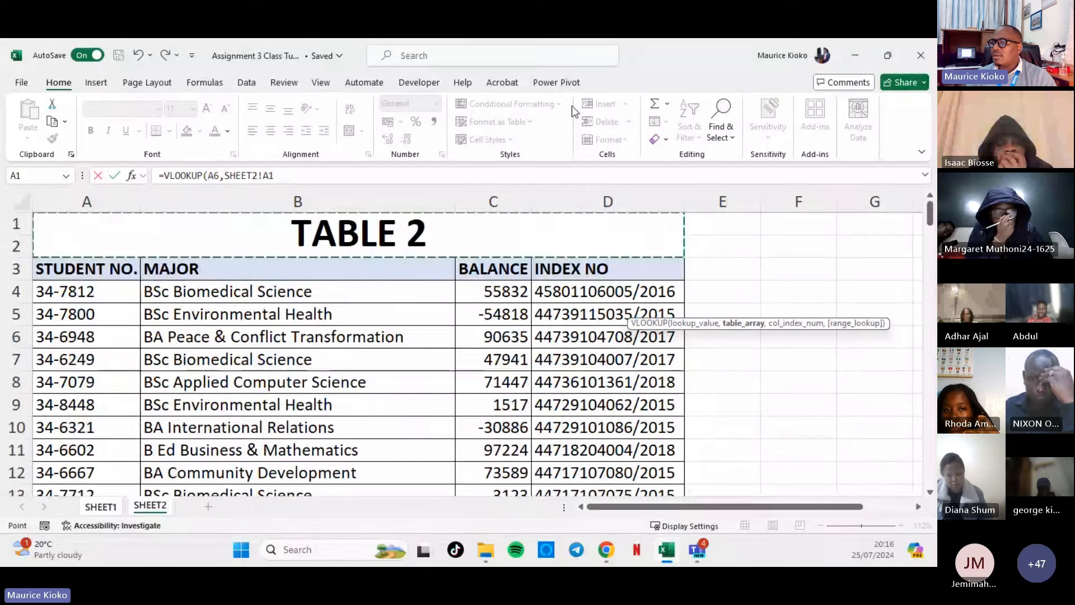
click(84, 272)
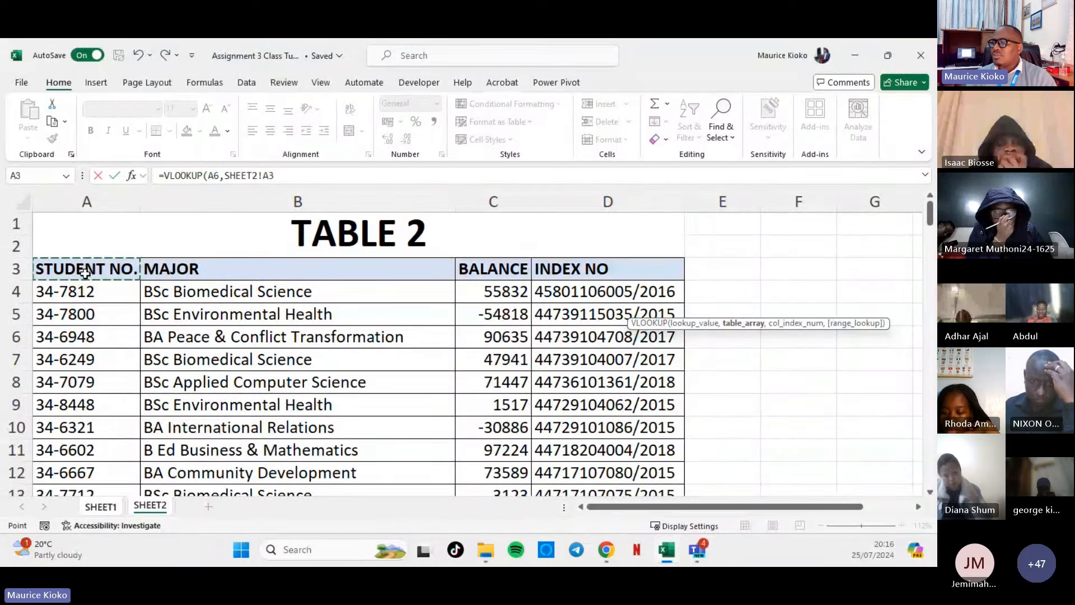
click(84, 291)
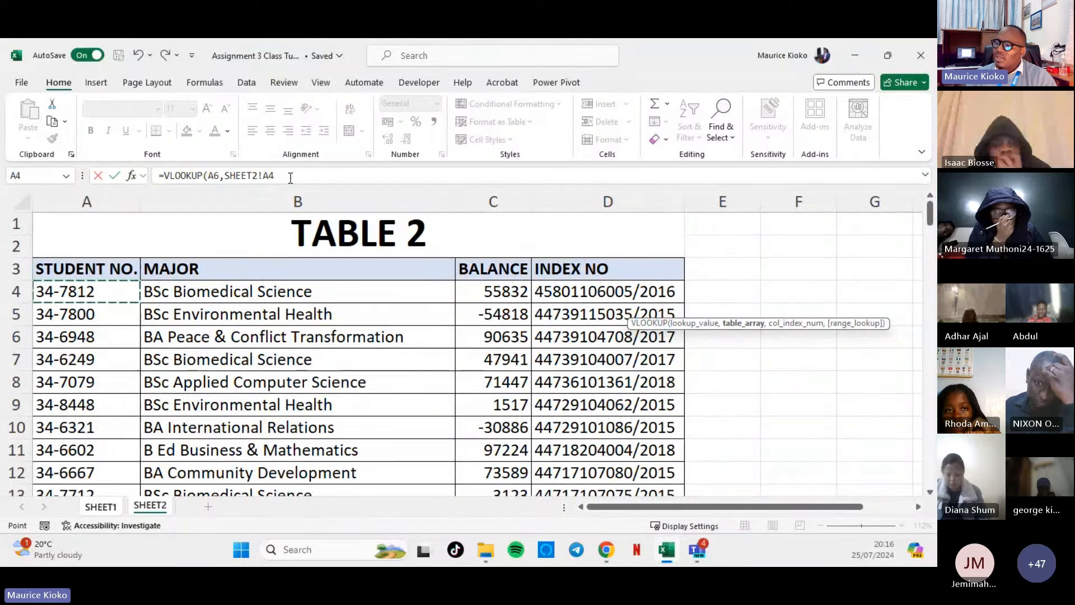
click(291, 178)
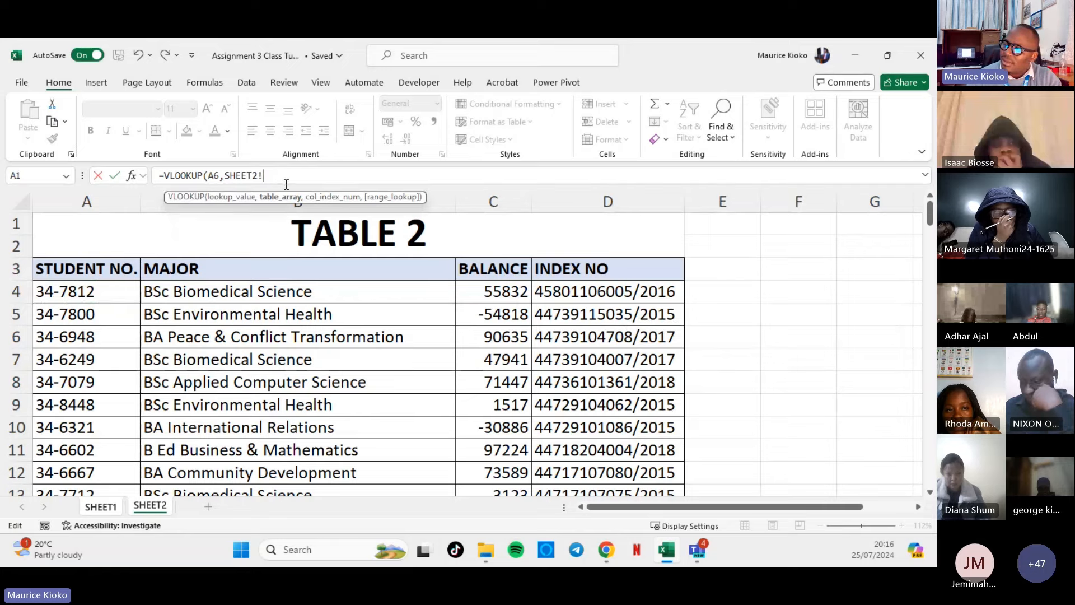
text(A:D)
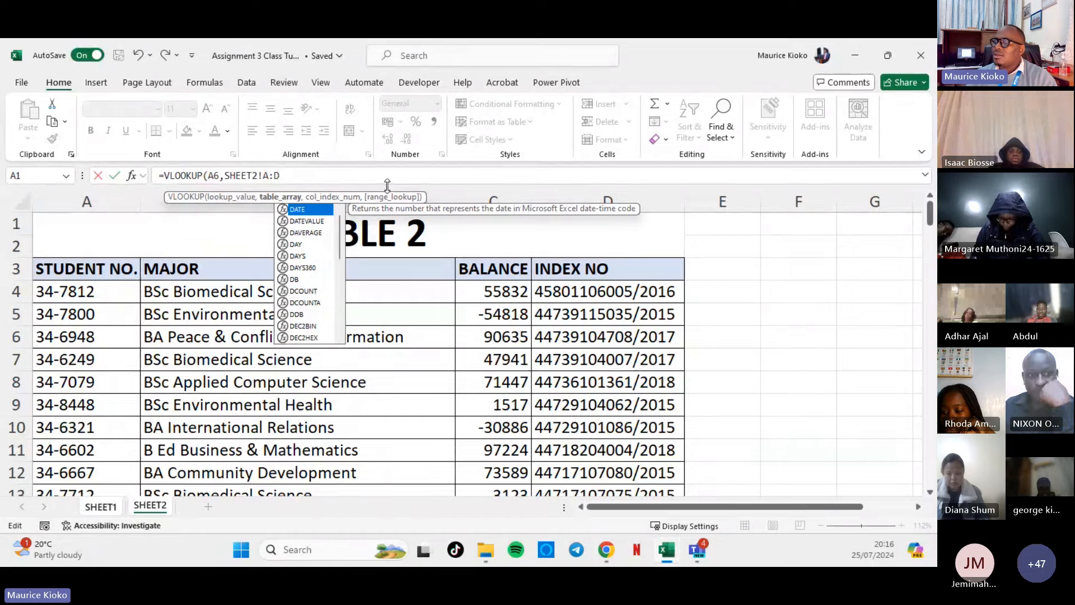
Replace the A:D part of the table array by selecting columns A to D directly on SHEET2.
click(284, 173)
drag(268, 172, 262, 174)
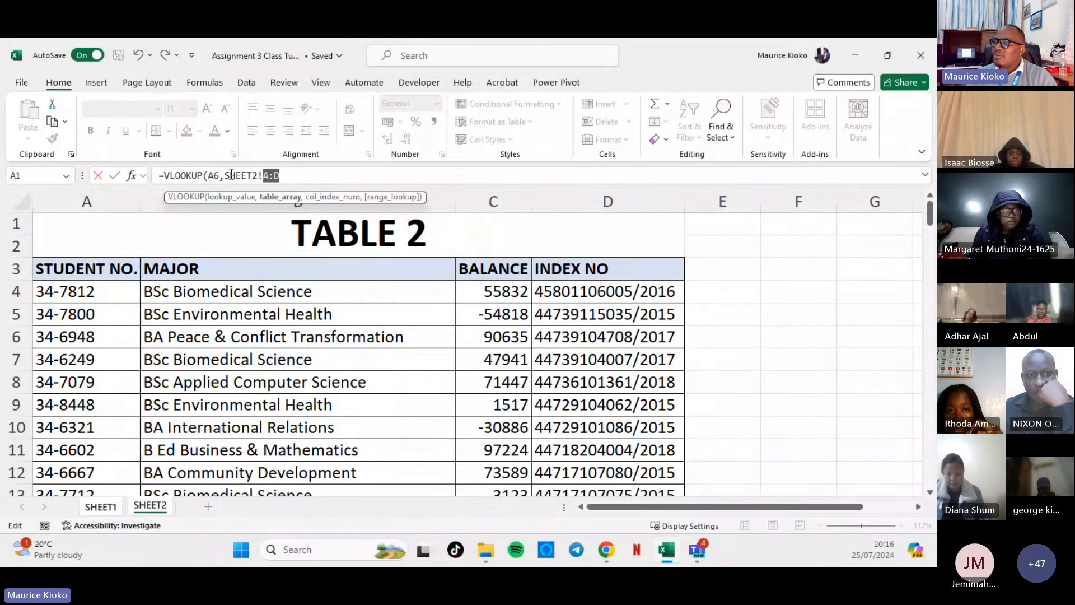
drag(115, 205, 133, 204)
drag(262, 207, 87, 232)
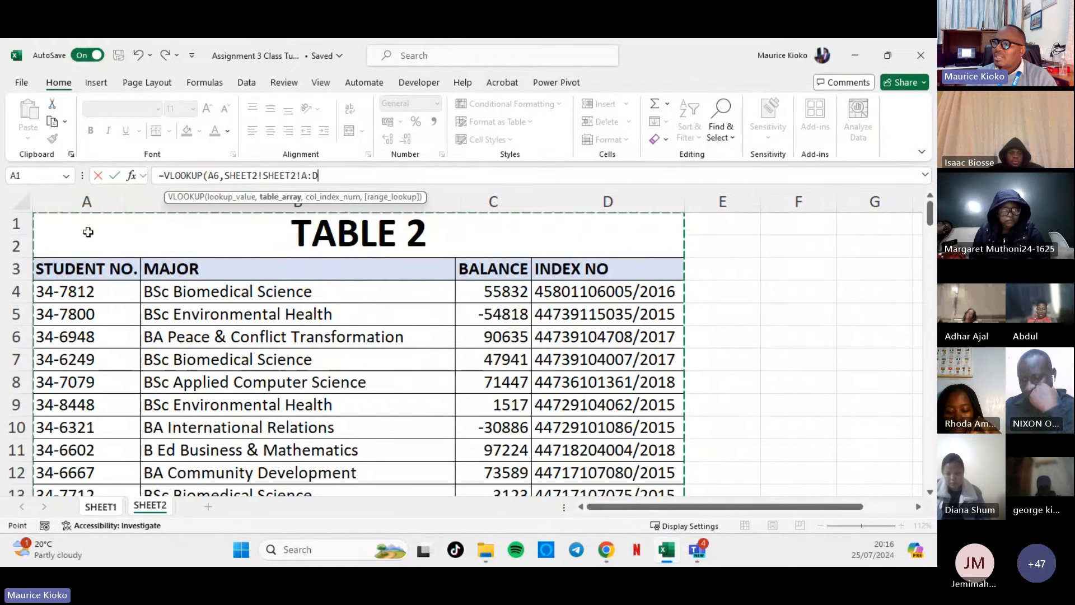
click(346, 175)
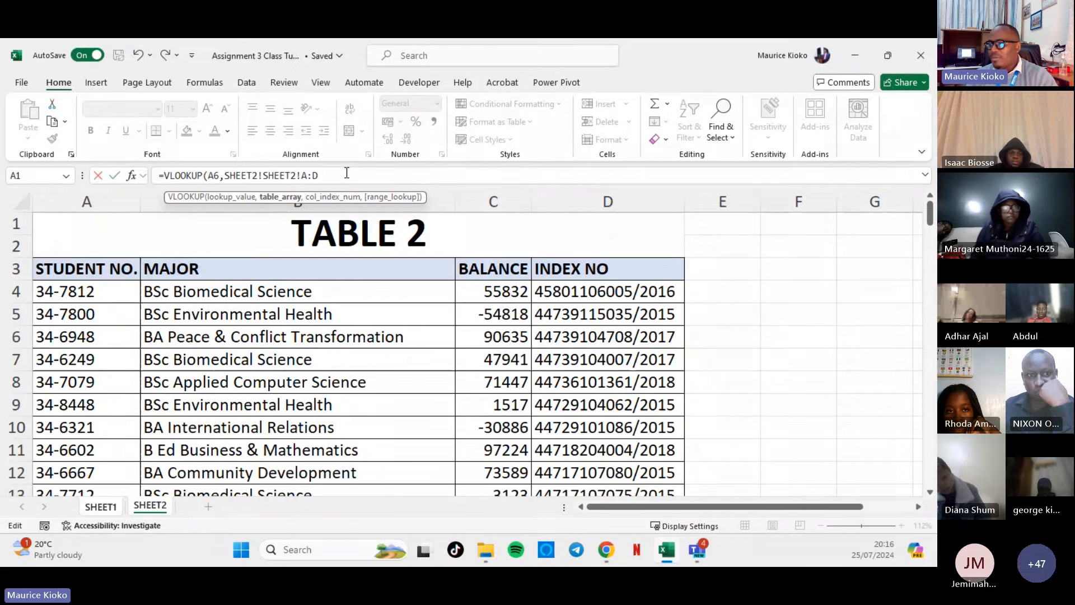
Set the column index number to 4 and the range lookup to FALSE for an exact match, and try to enter the P6 formula.
text(,)
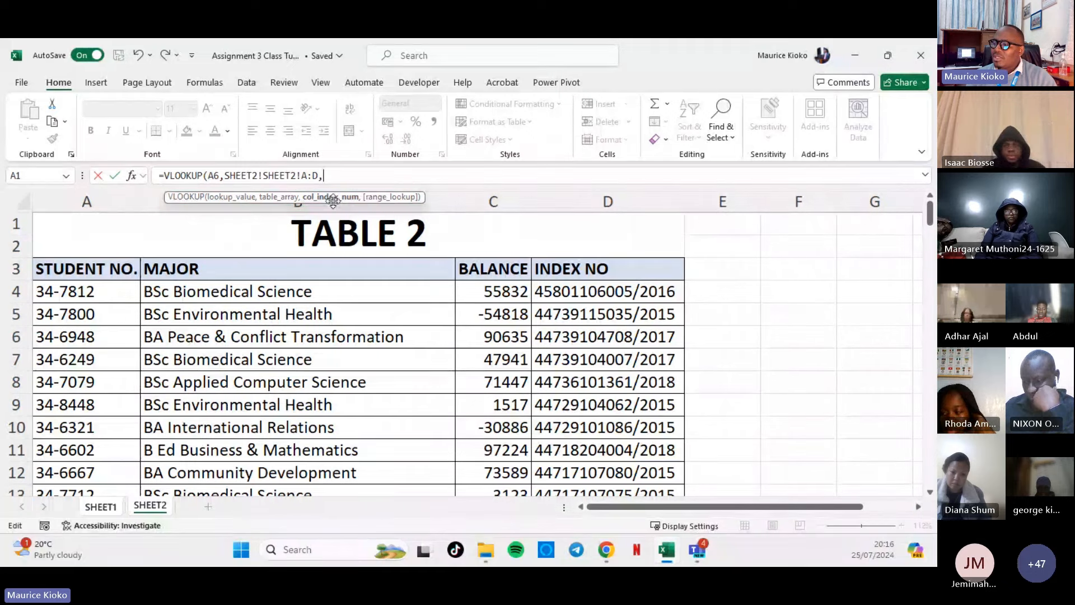
text(4)
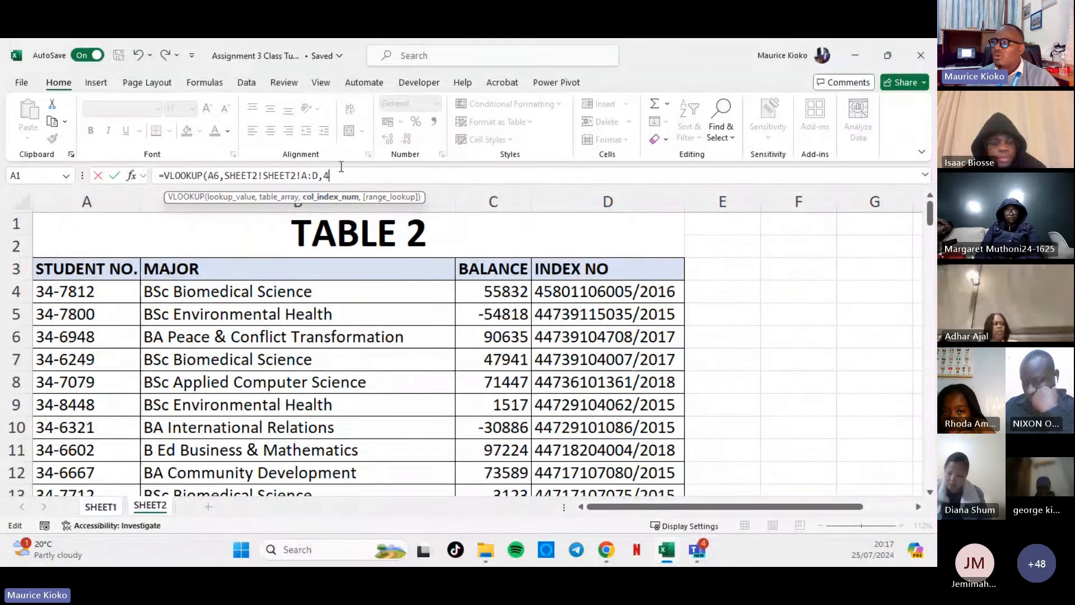
text(,)
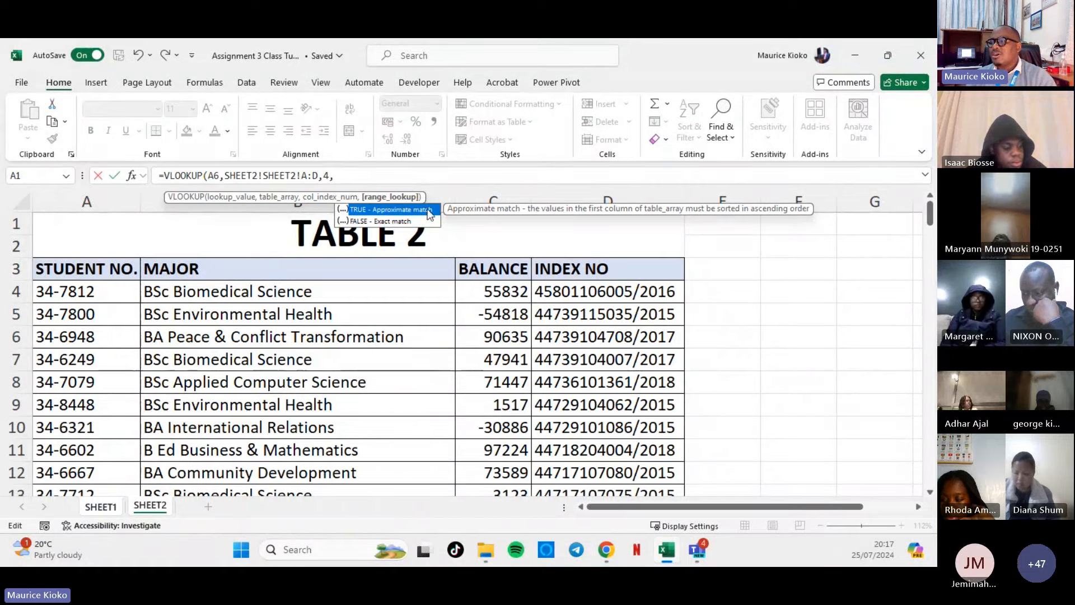
double_click(389, 221)
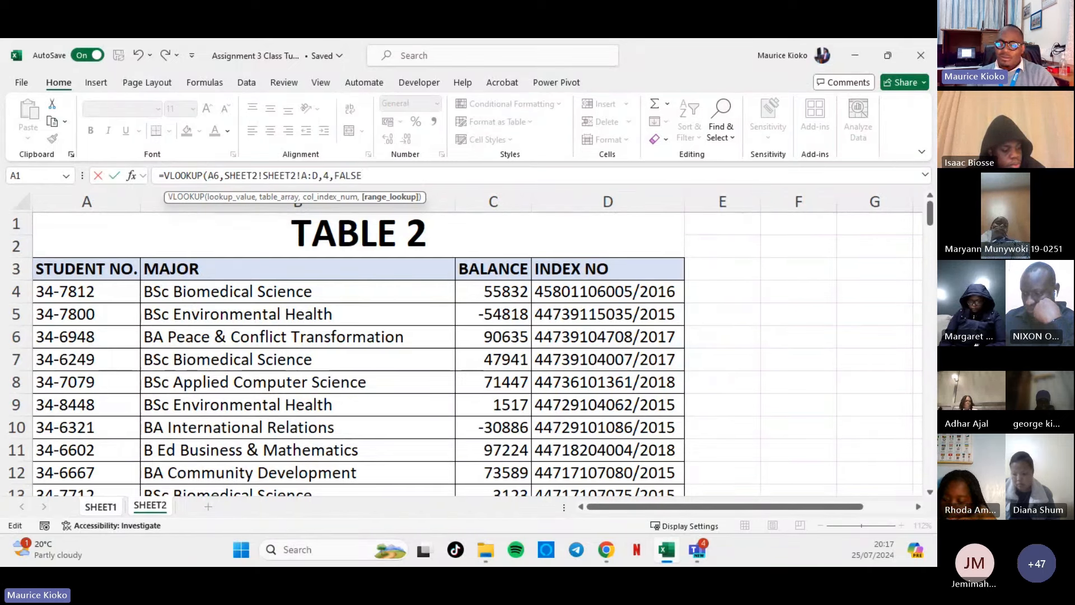
text())
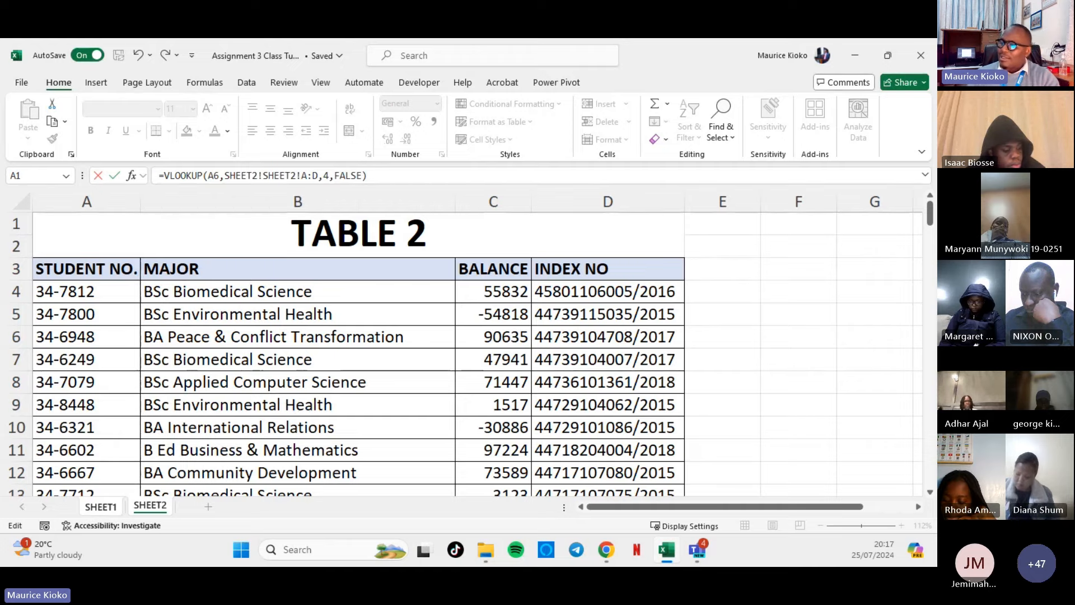
key(Return)
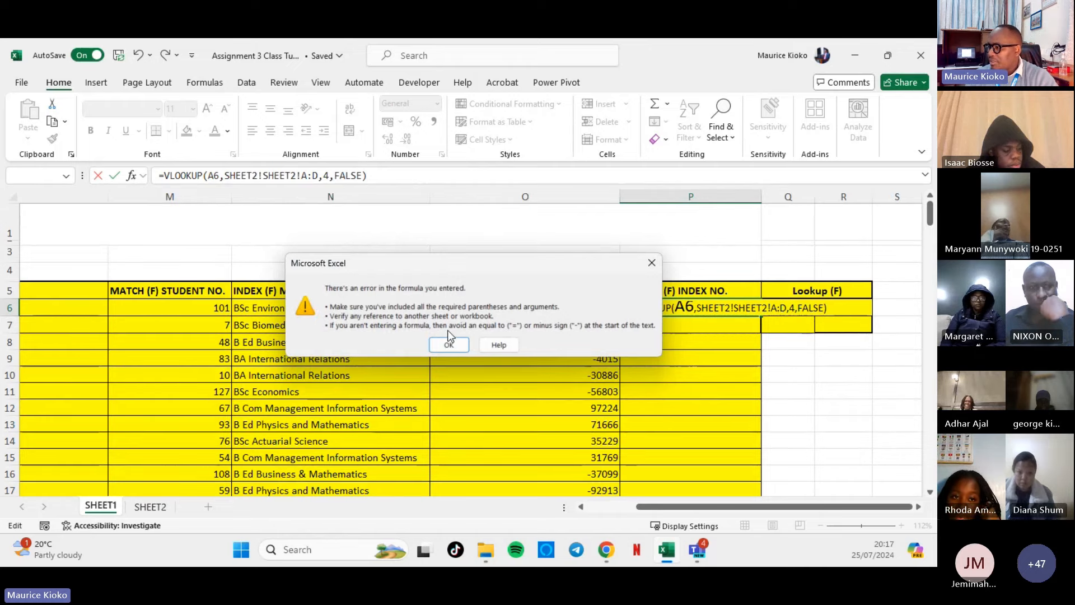
click(448, 344)
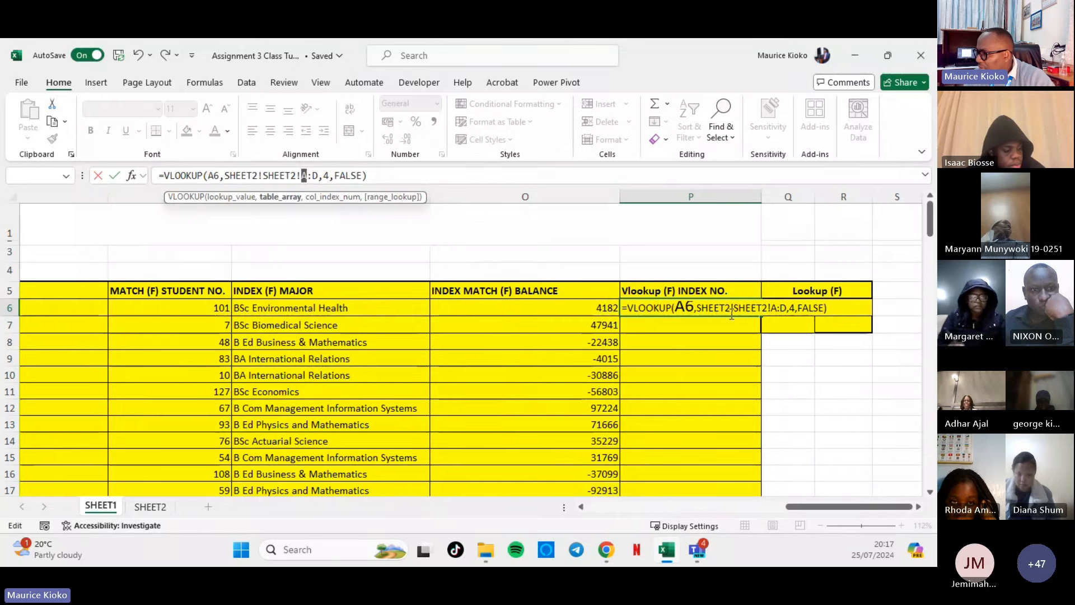
Remove the duplicated SHEET2! reference in P6 and enter the formula as =VLOOKUP(A6,SHEET2!A:D,4,FALSE).
click(735, 308)
drag(730, 307, 689, 307)
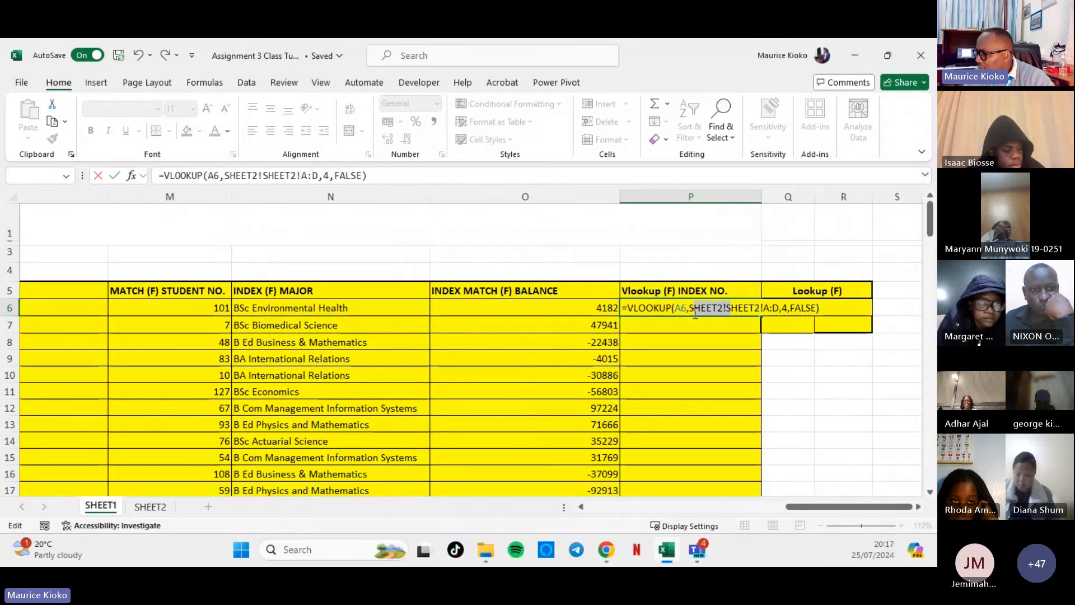
key(BackSpace)
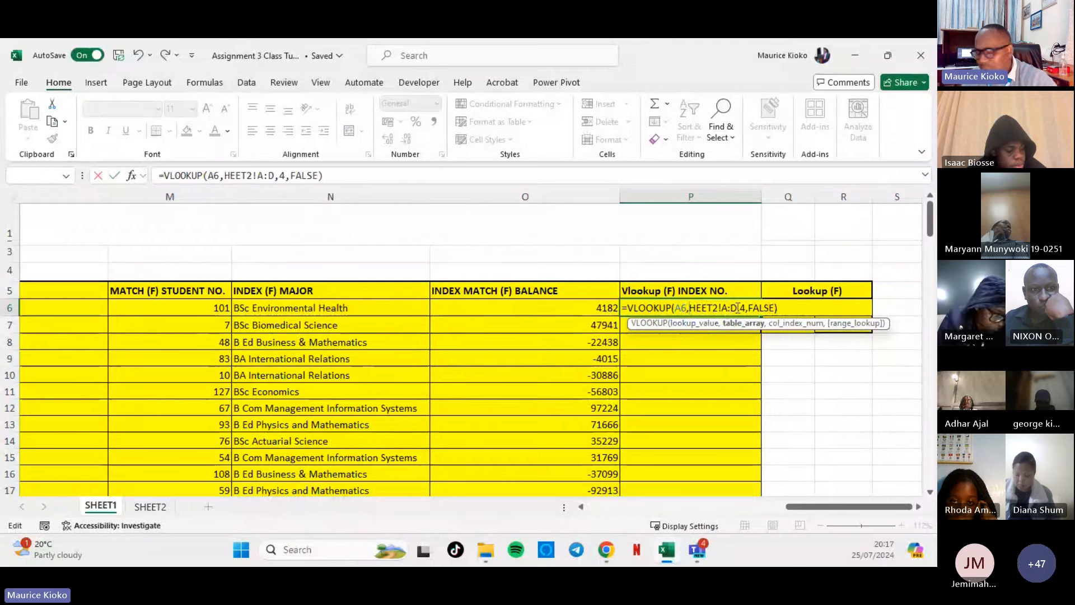
text(S)
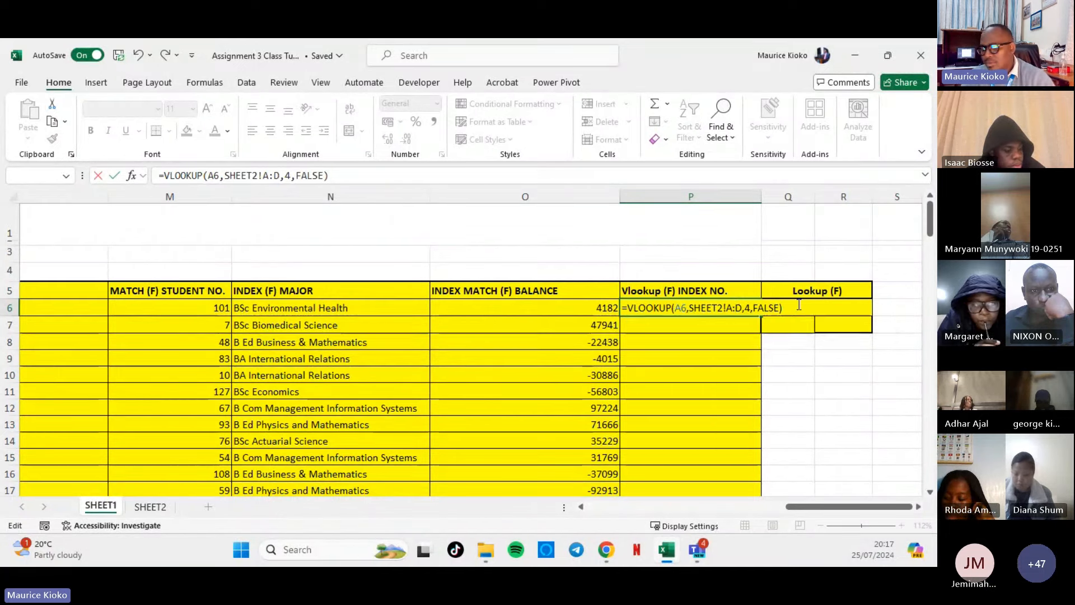
key(Return)
Reopen the P6 formula, delete and retype the SHEET2! reference before A:D, and highlight the A:D table array for inspection.
double_click(734, 308)
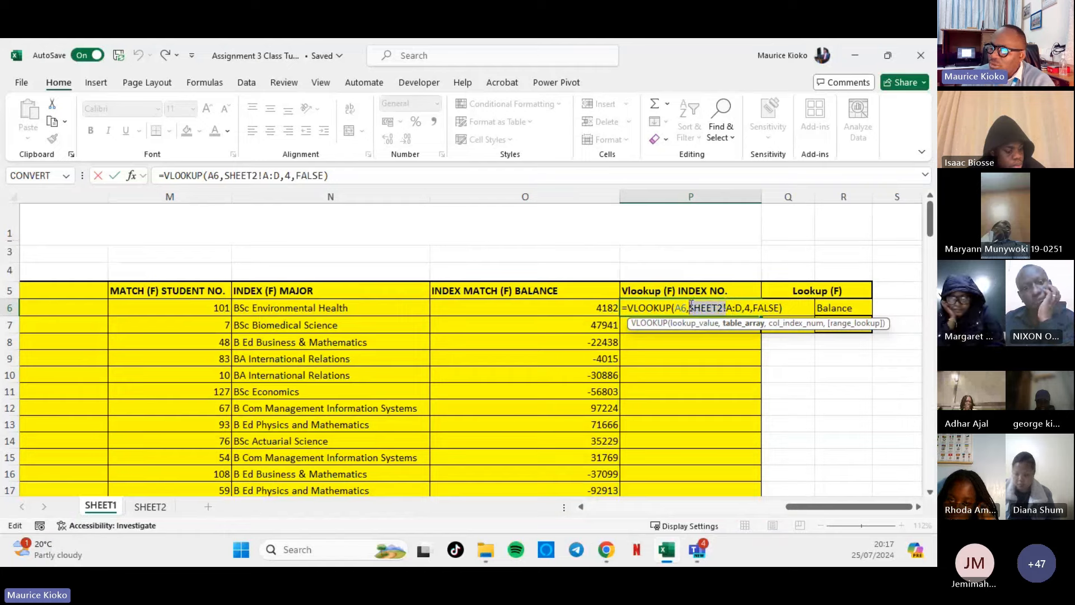
key(BackSpace)
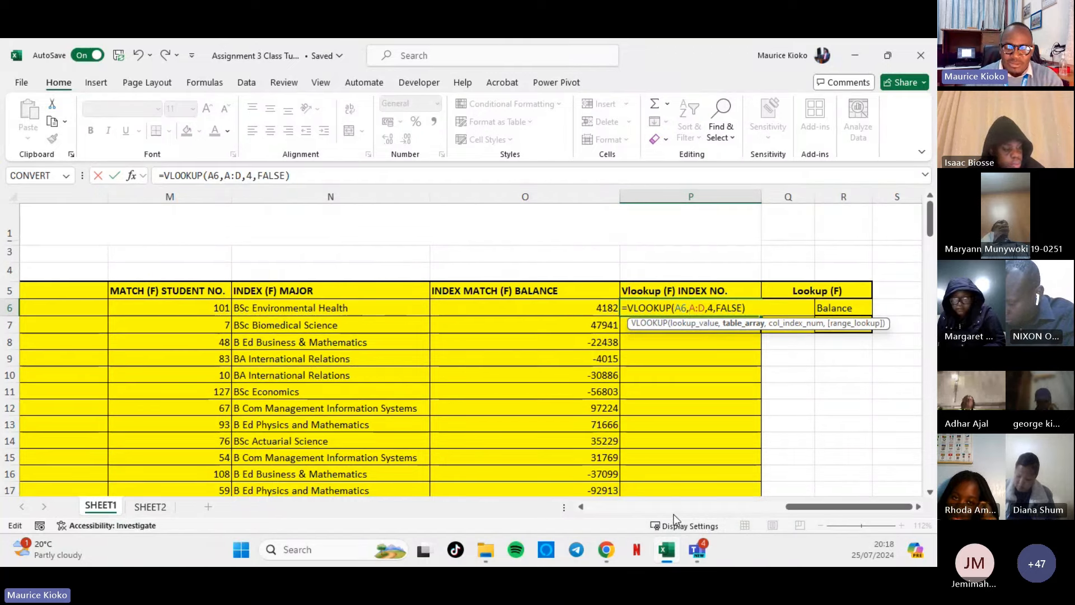
text(SHHET2)
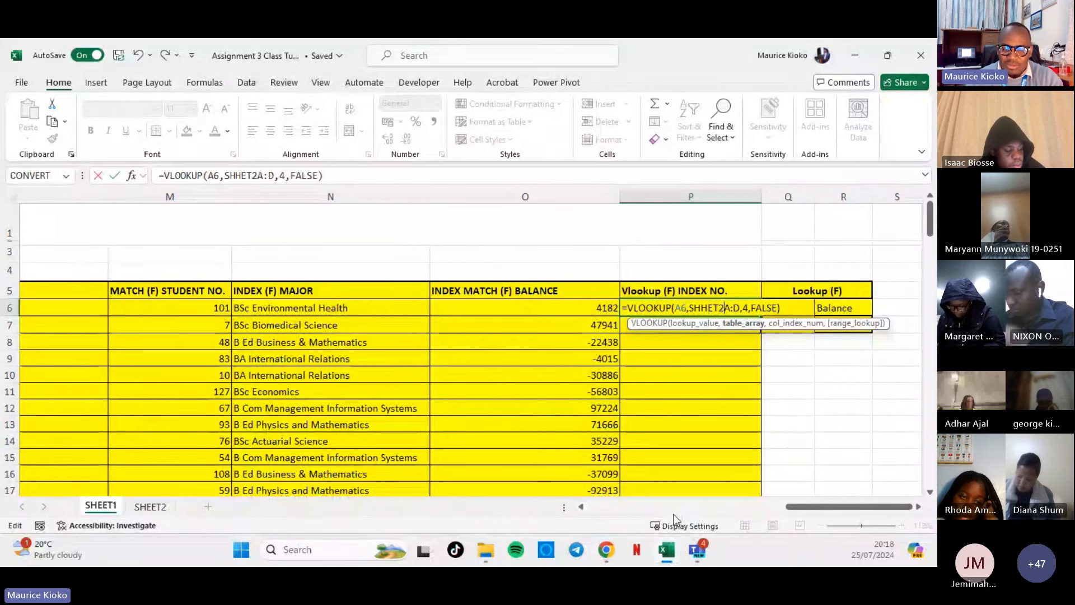
text(!)
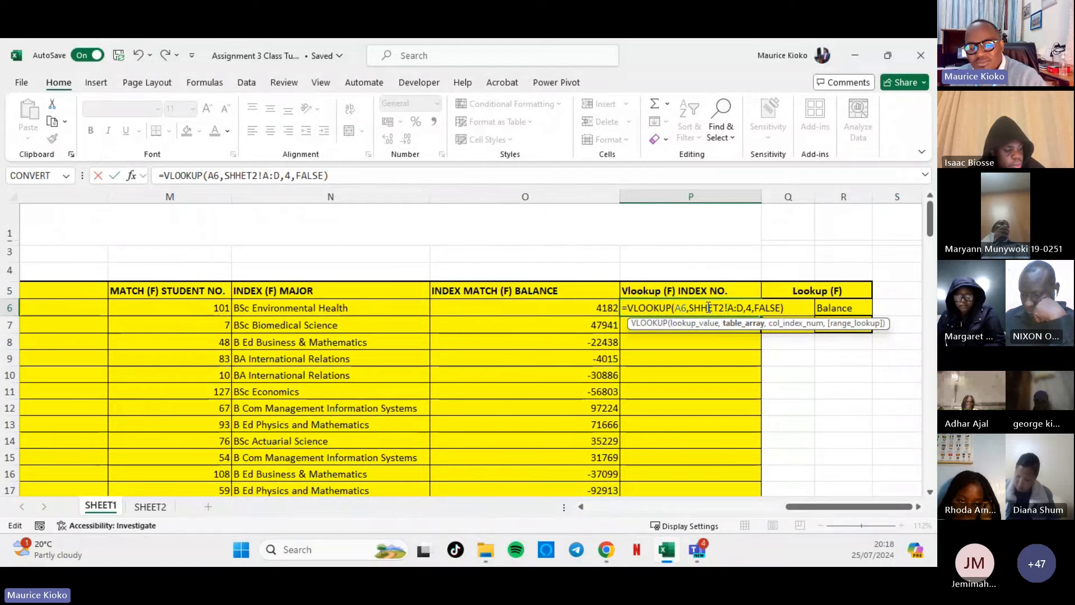
click(709, 307)
key(BackSpace)
text(E)
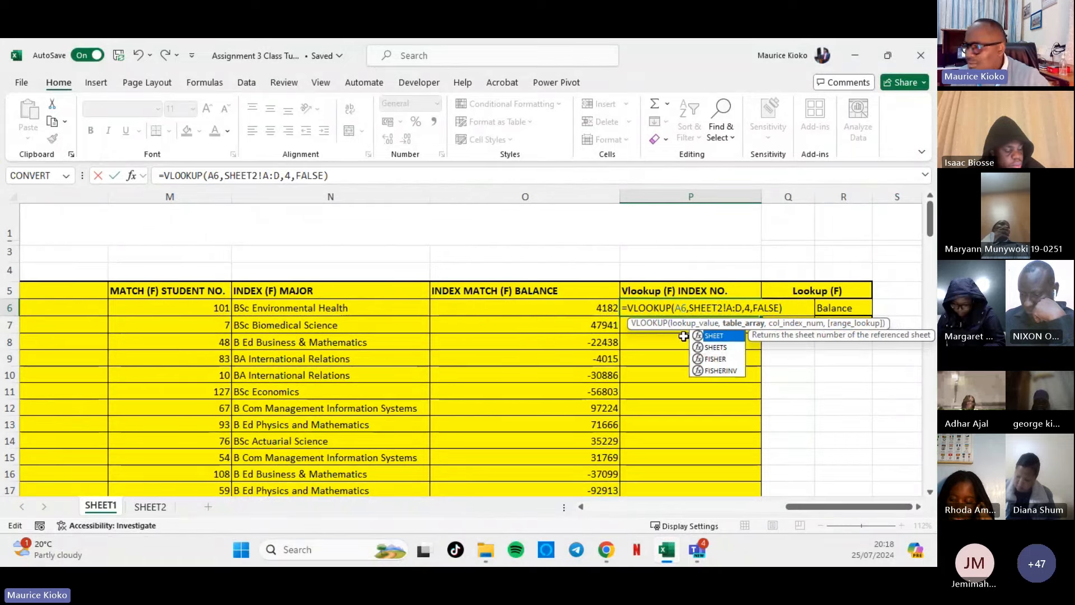
click(747, 307)
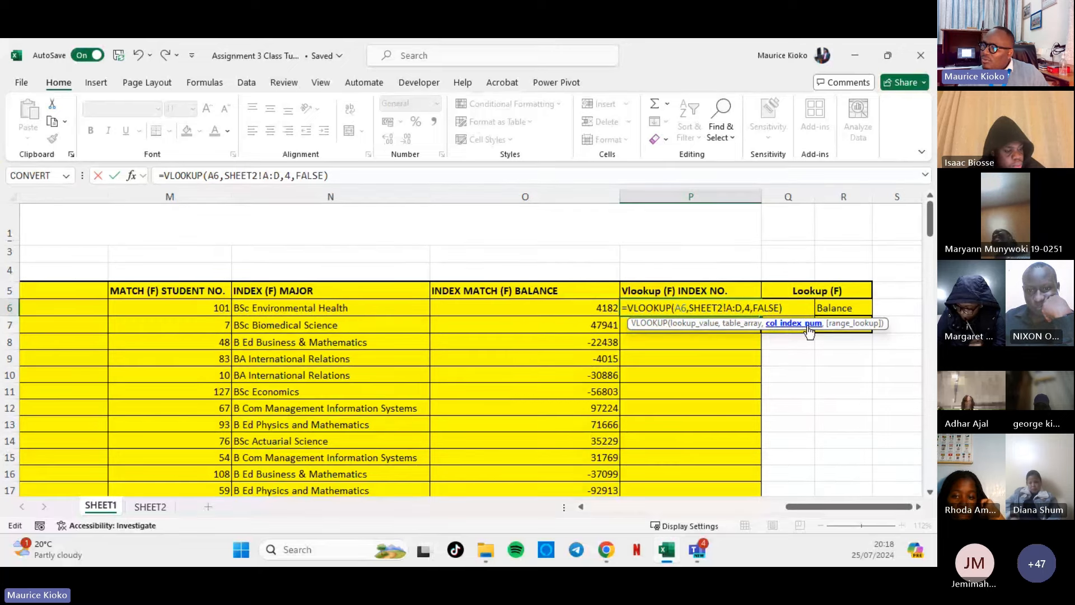
drag(742, 308, 726, 307)
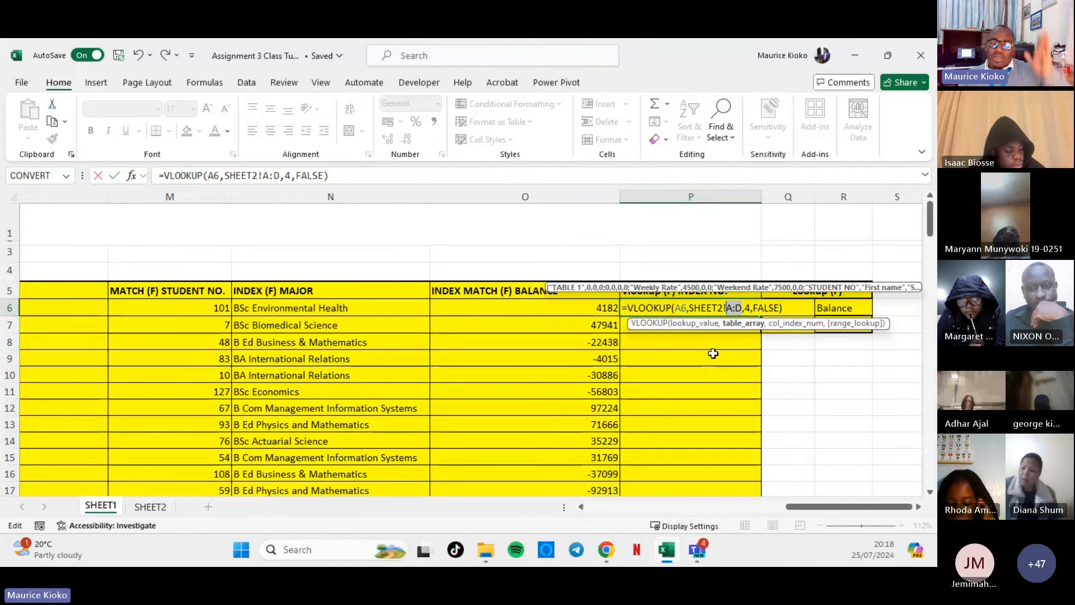
Highlight the lookup value A6, the FALSE range lookup and the column index 4 in the P6 VLOOKUP formula for inspection.
click(689, 305)
drag(687, 307, 682, 307)
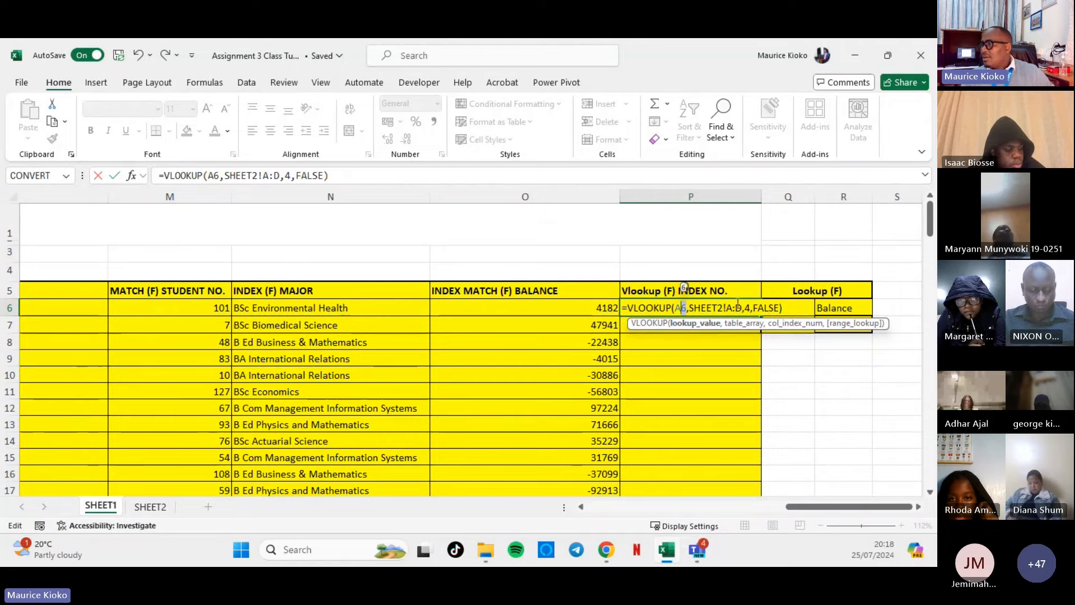
click(773, 308)
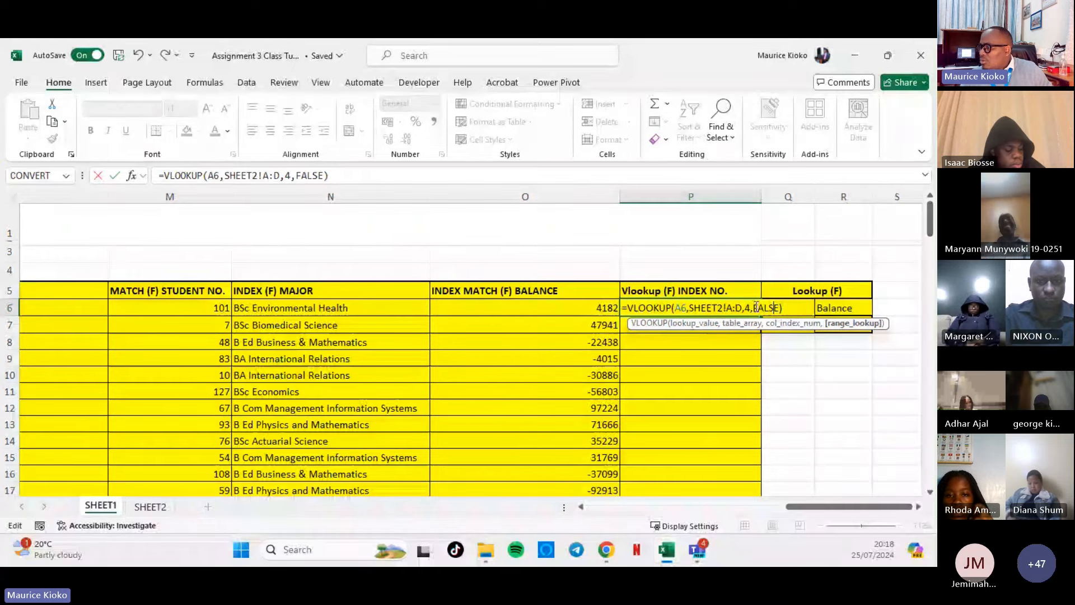
double_click(753, 307)
click(750, 307)
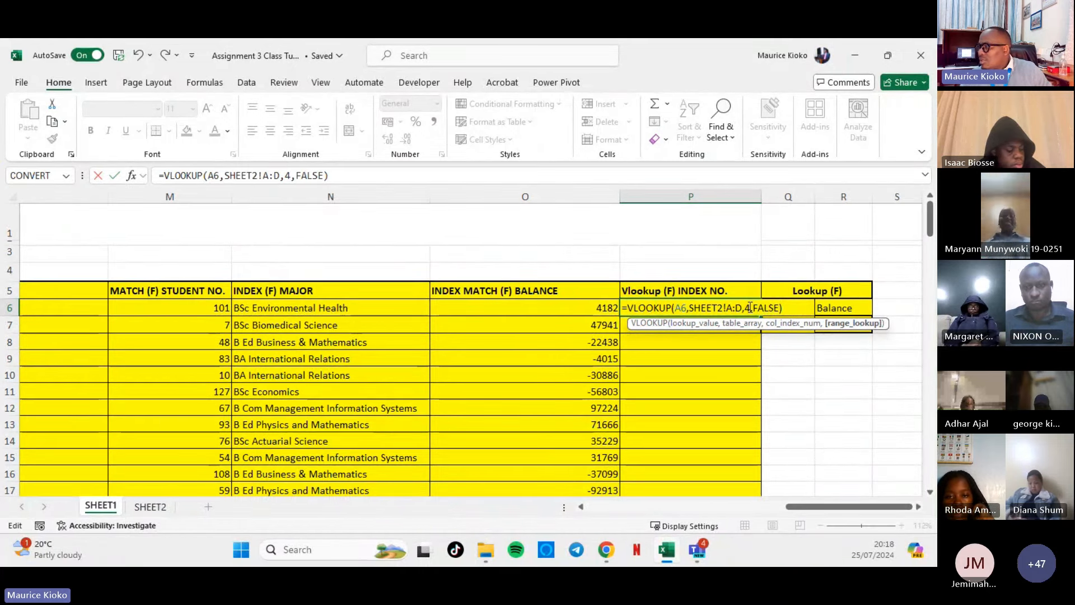
double_click(747, 308)
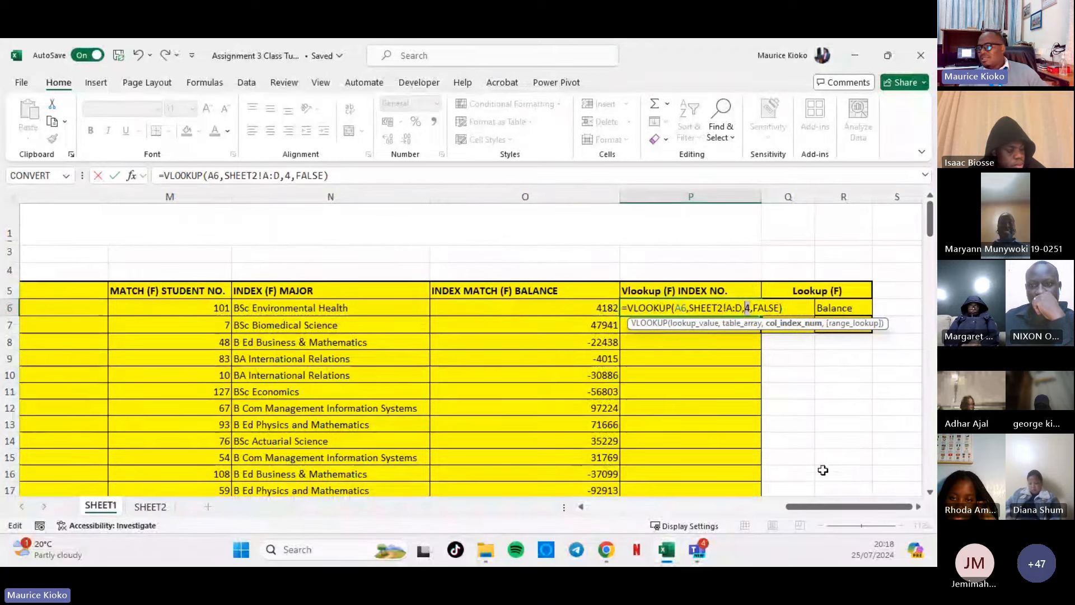
Enter the P6 VLOOKUP formula and fill it down the index number column to the end of the table.
key(Return)
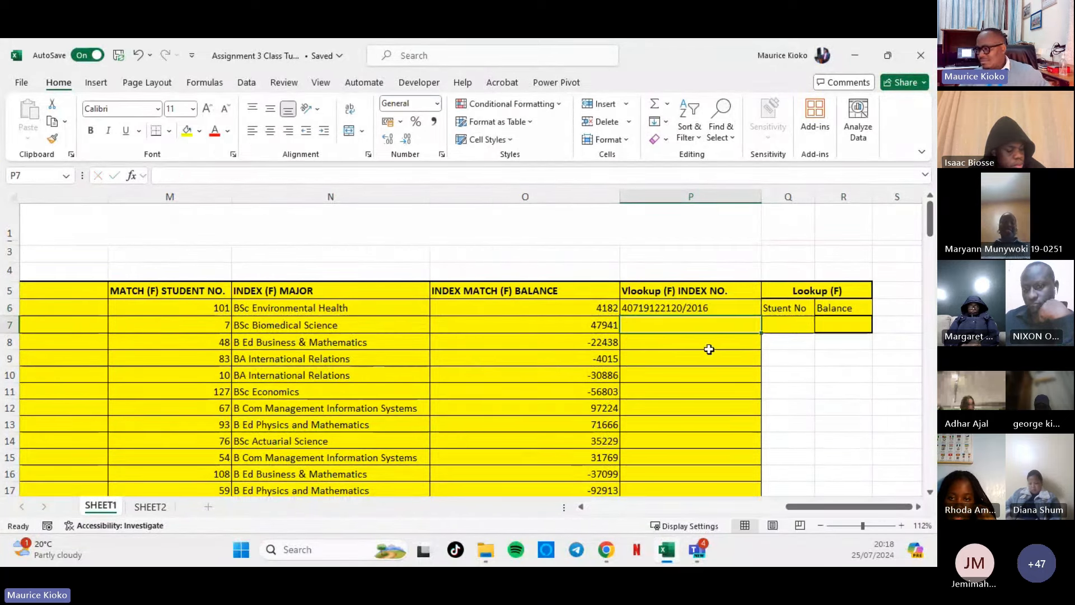
click(725, 308)
double_click(760, 316)
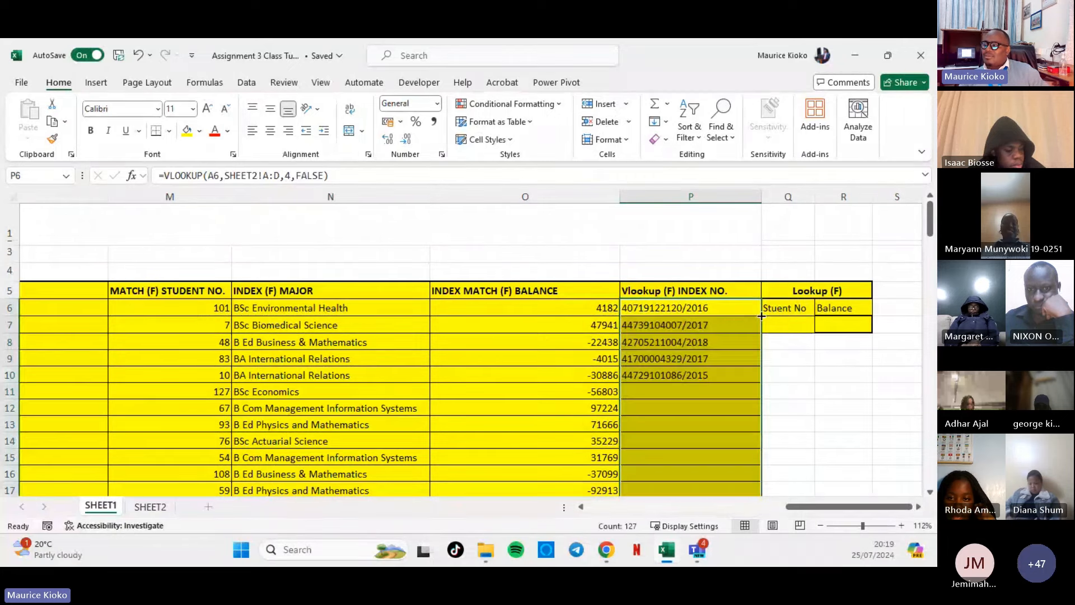